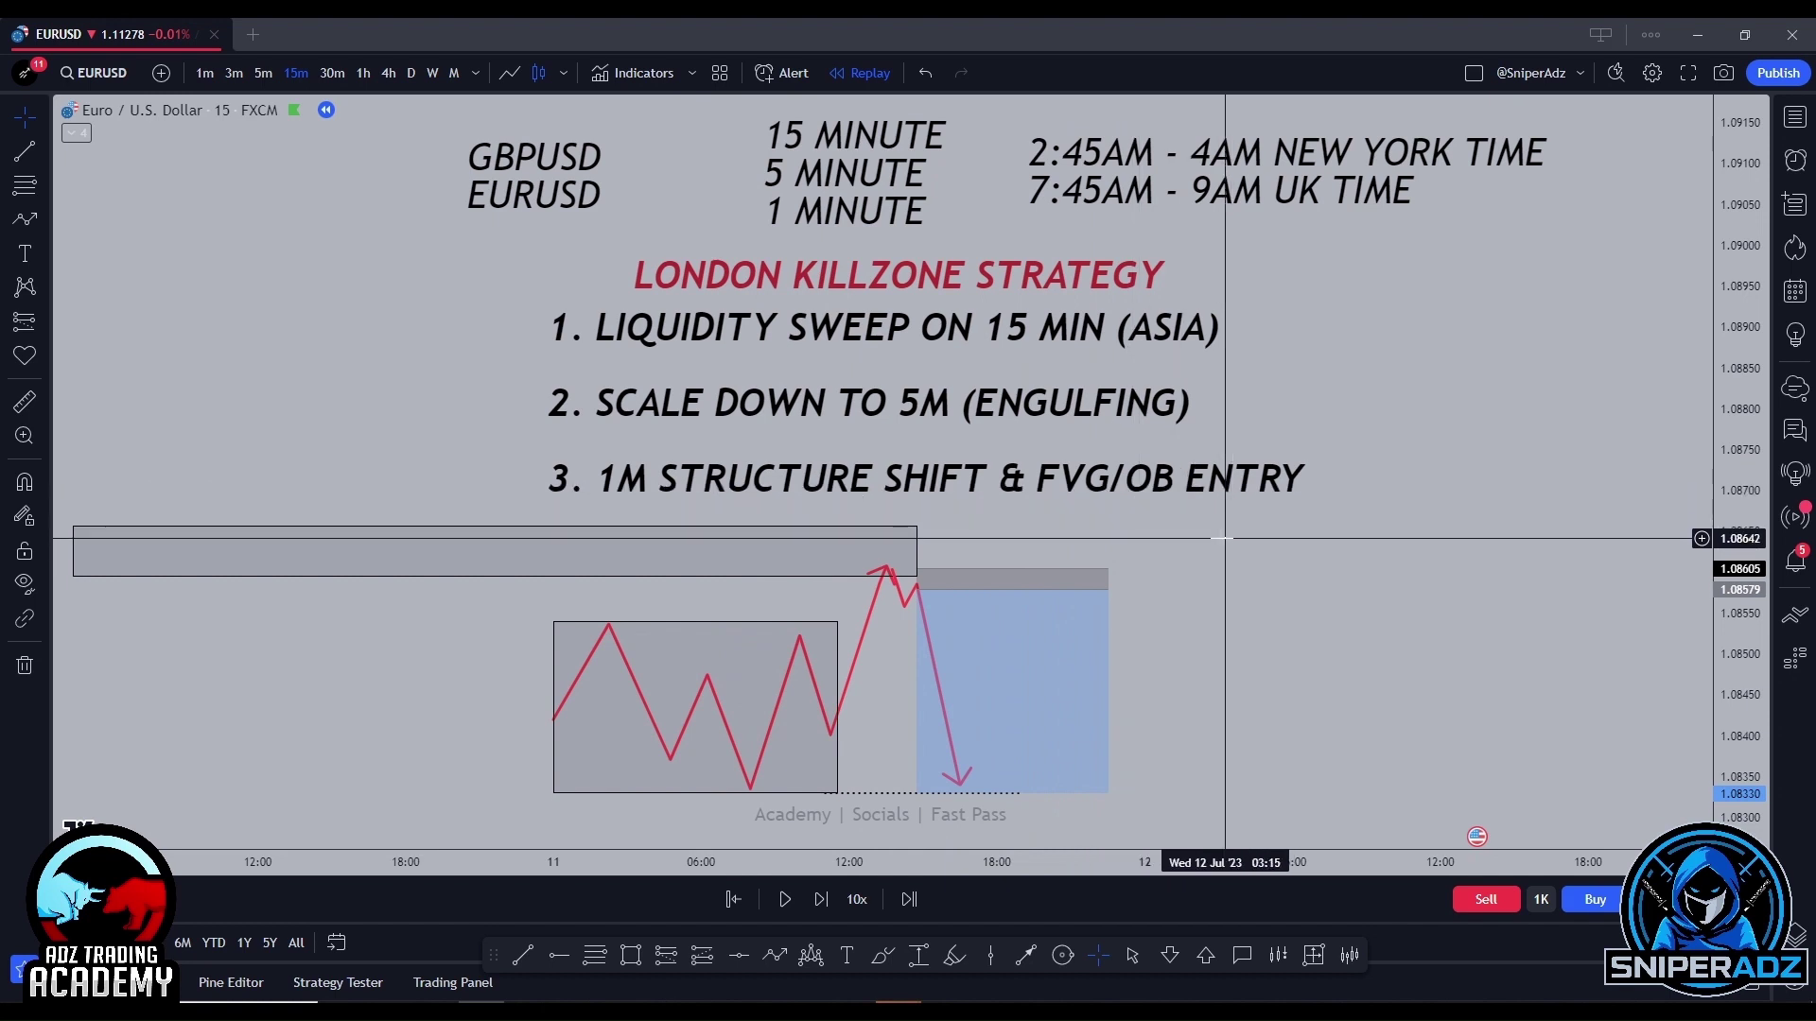
# Examine the London killzone diagram: the Asia range box, the sweep into the upper zone, the structure shift and the short entry.
pyautogui.moveTo(1234, 533); pyautogui.dragTo(1297, 491)
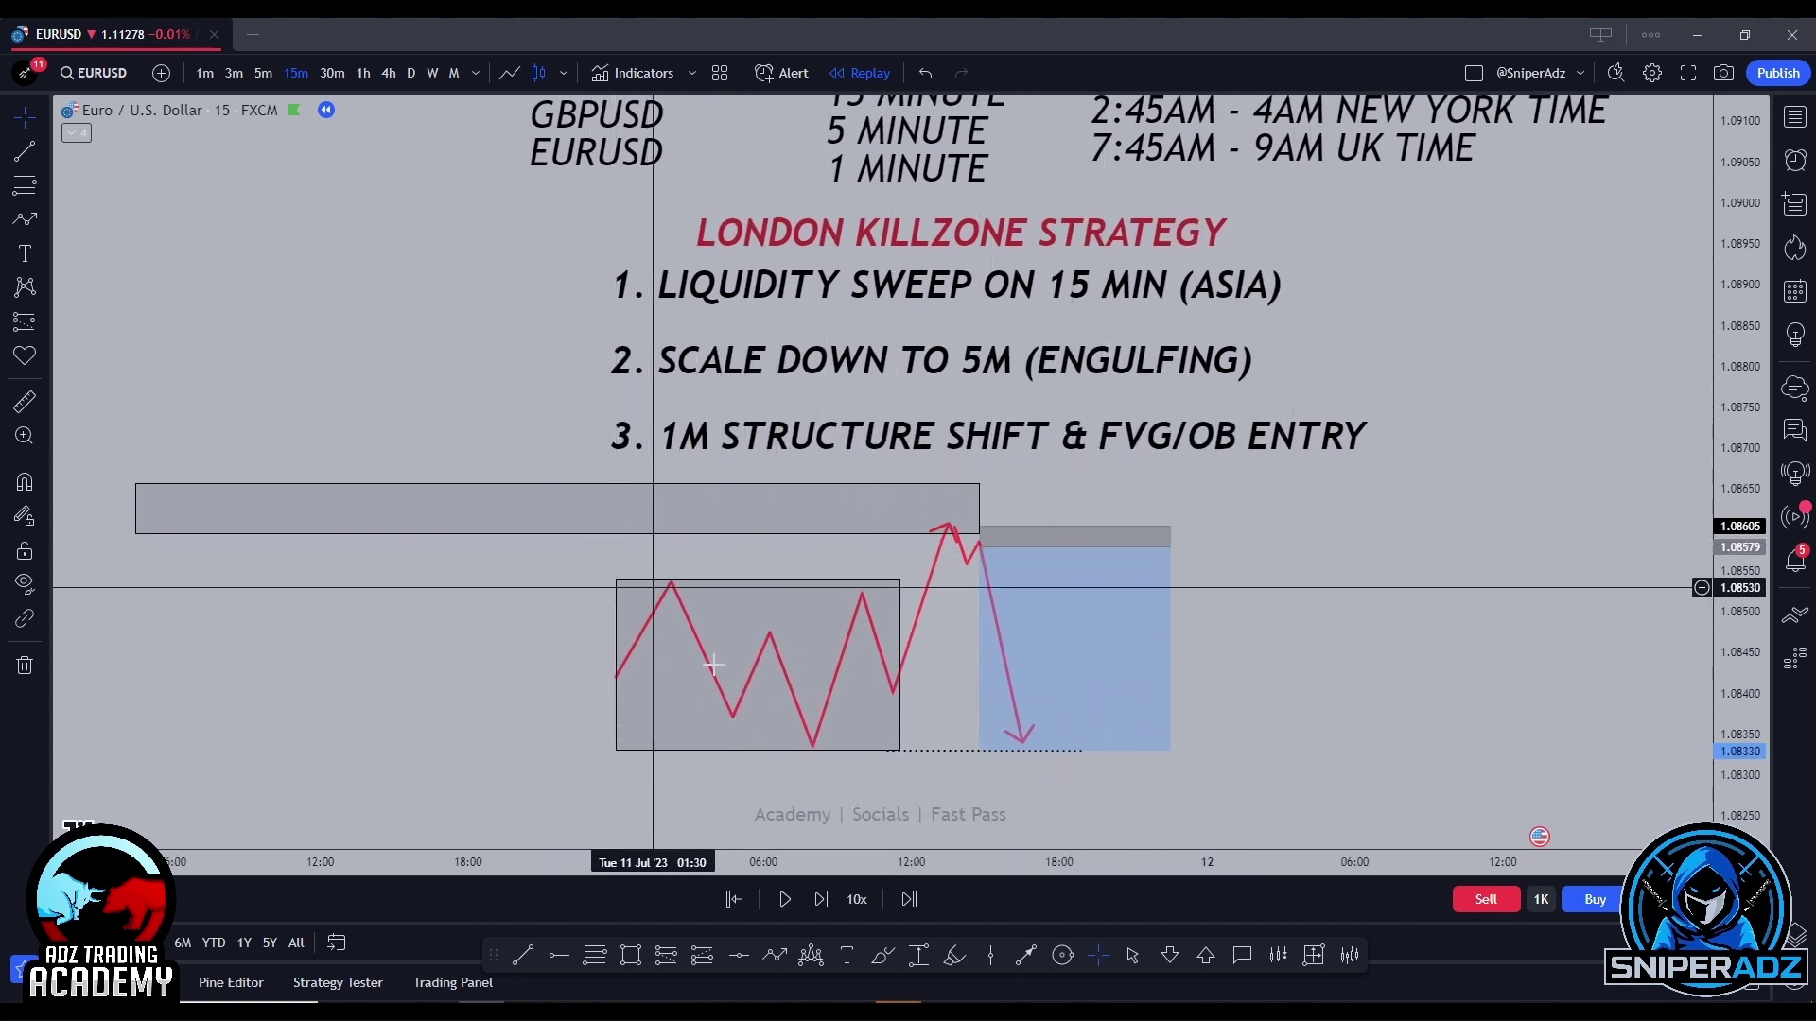
pyautogui.click(729, 724)
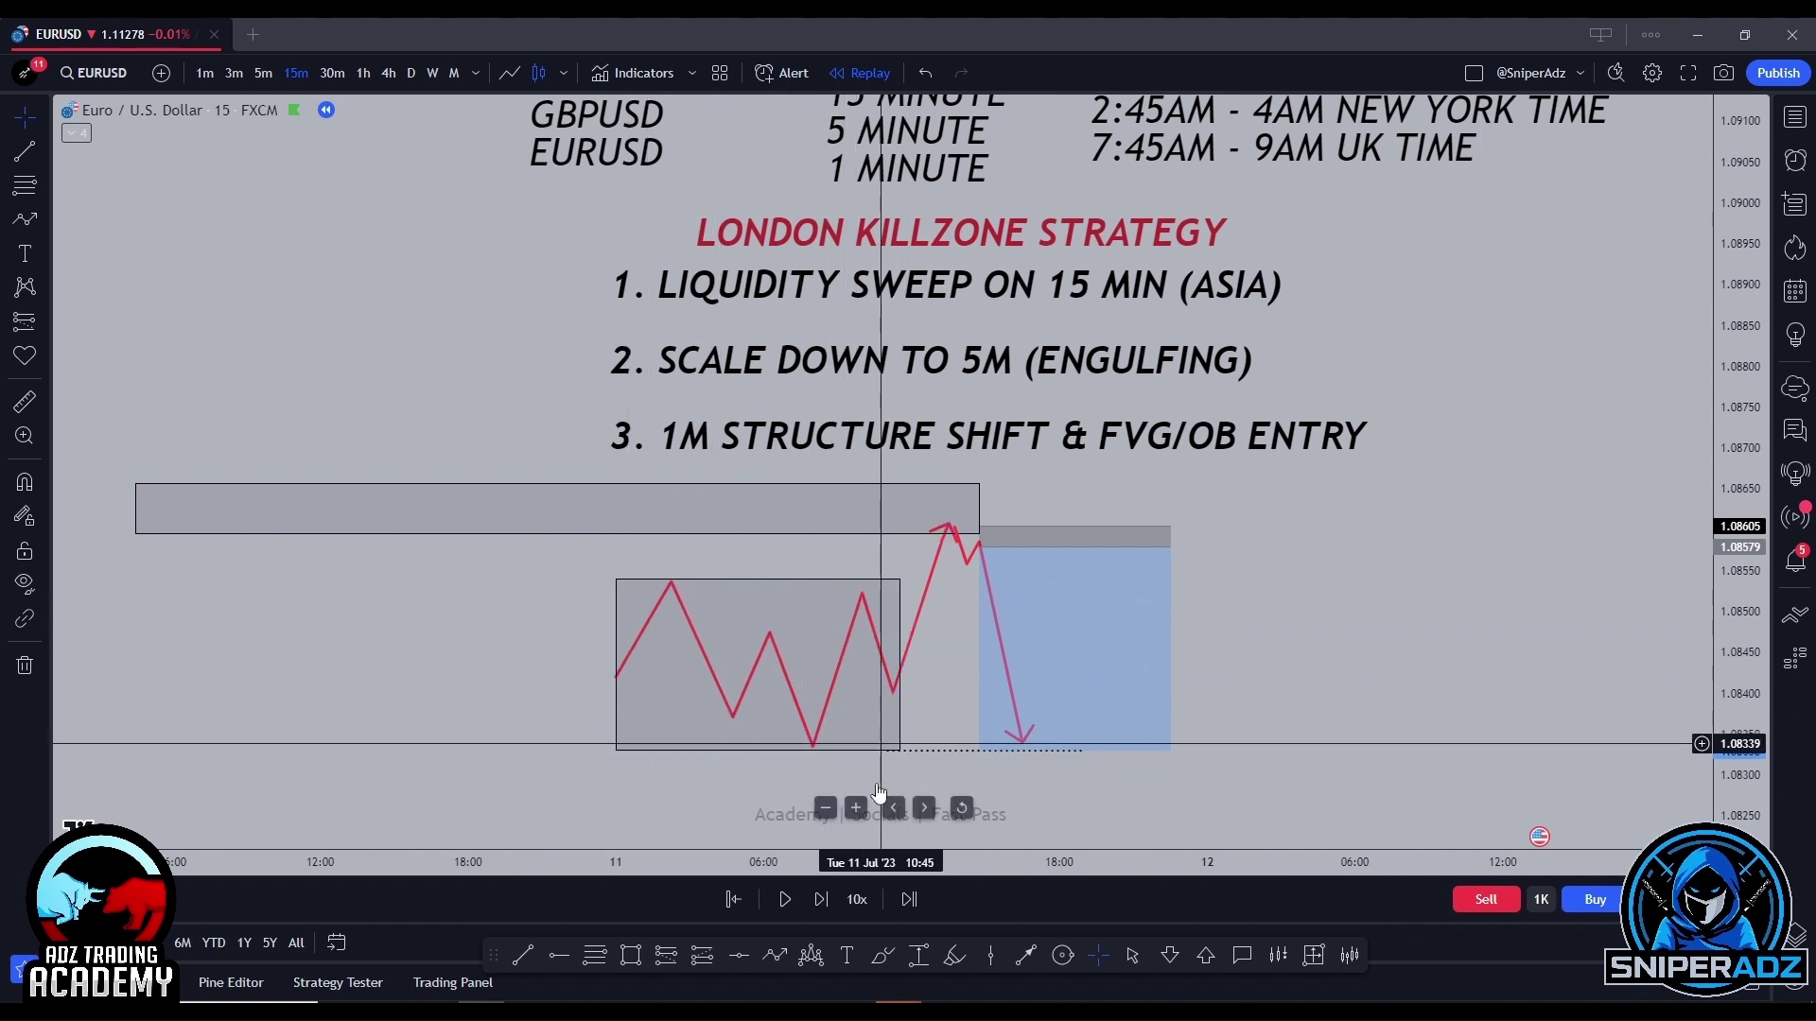
pyautogui.click(915, 746)
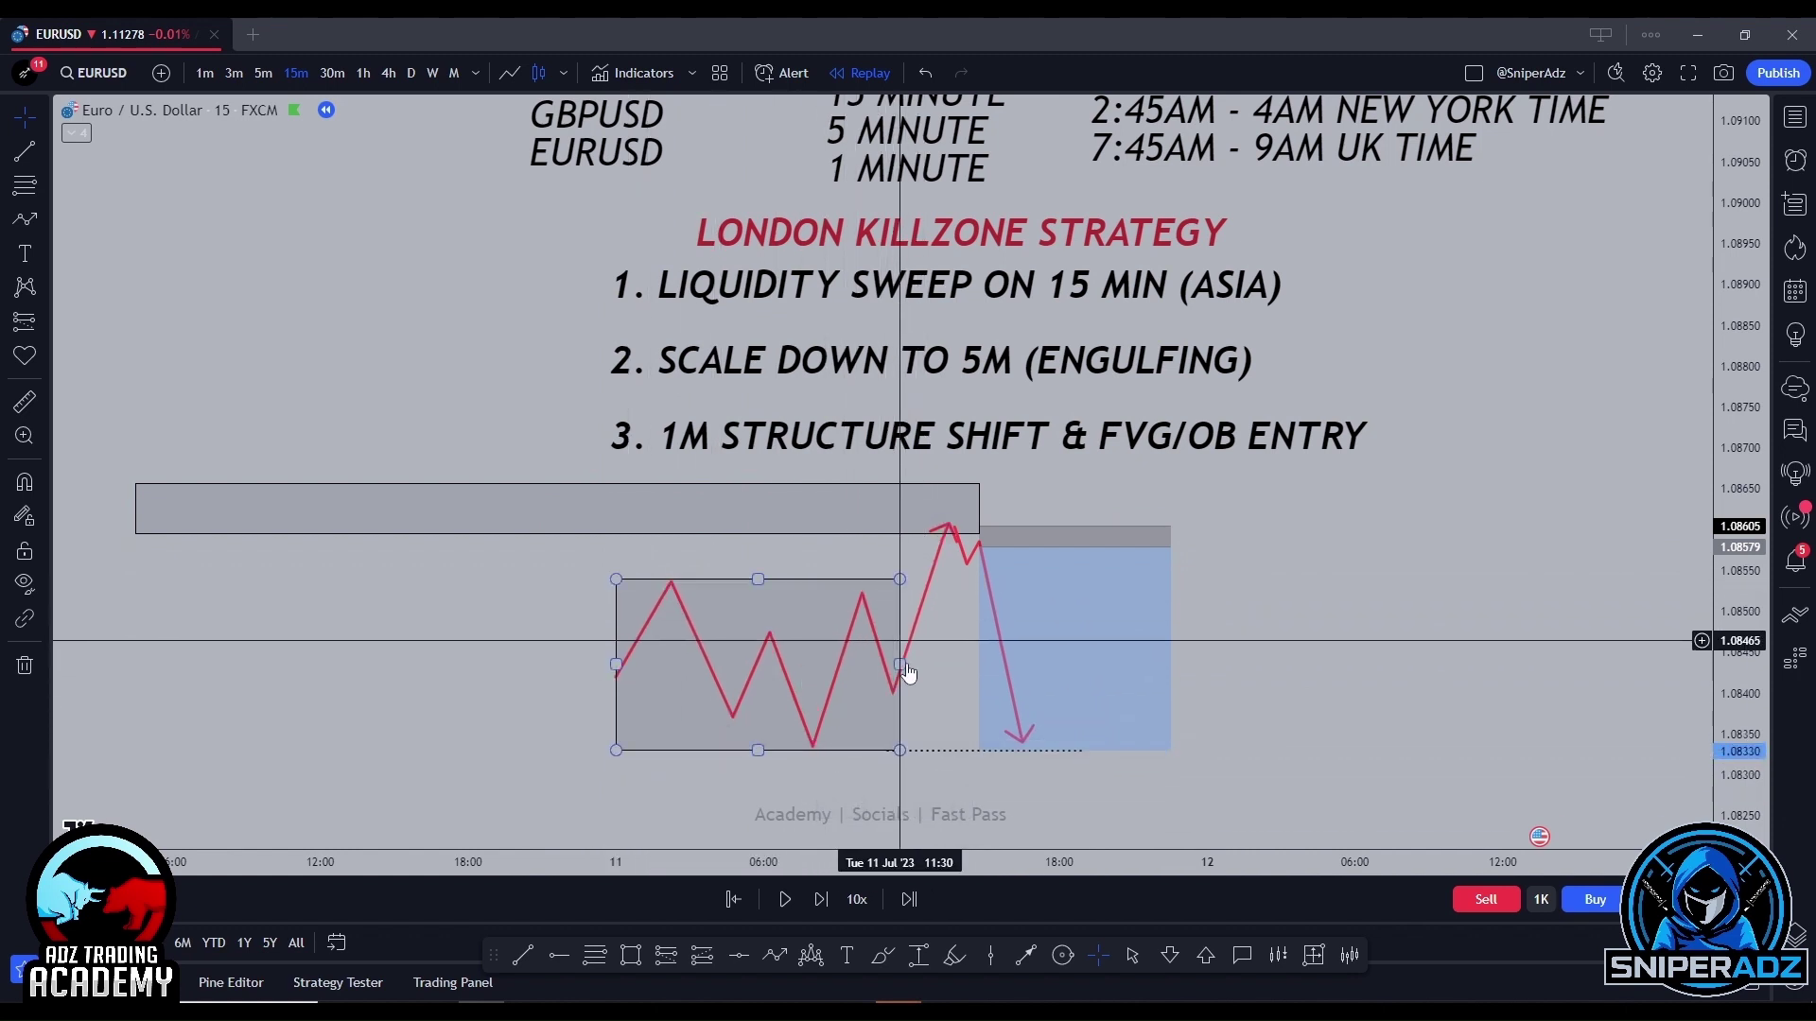
pyautogui.click(946, 540)
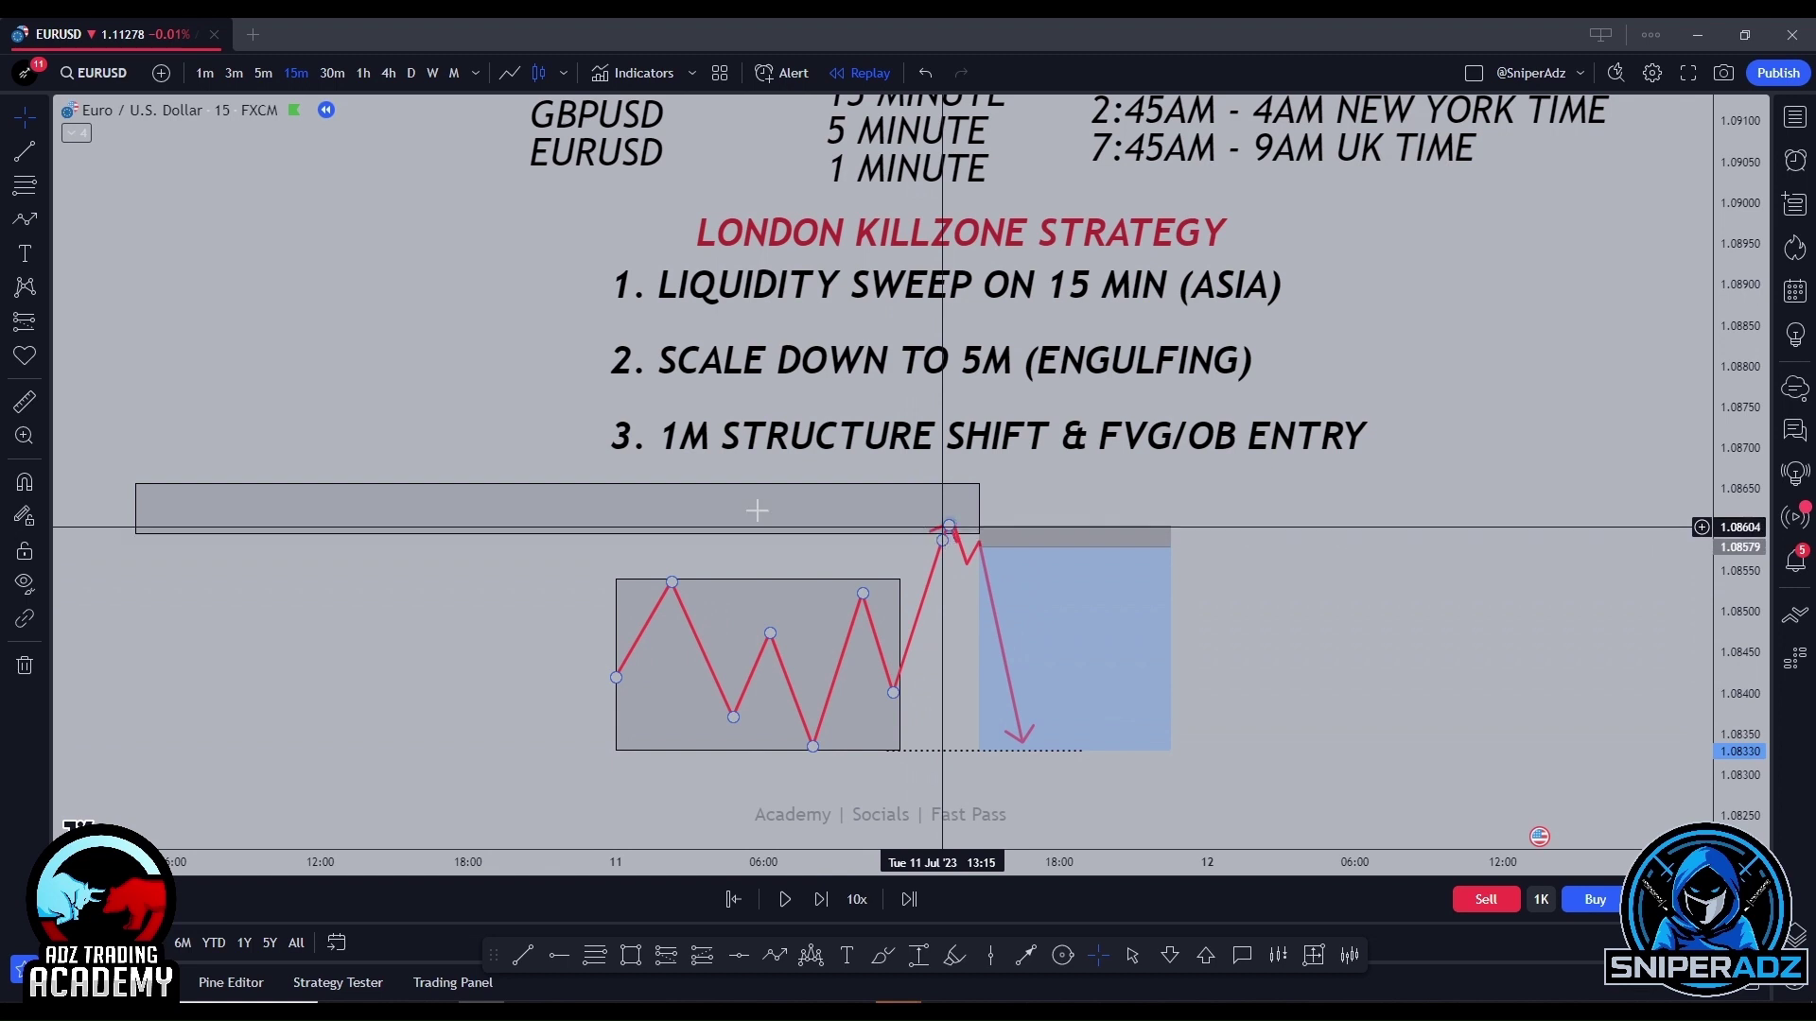
pyautogui.click(124, 509)
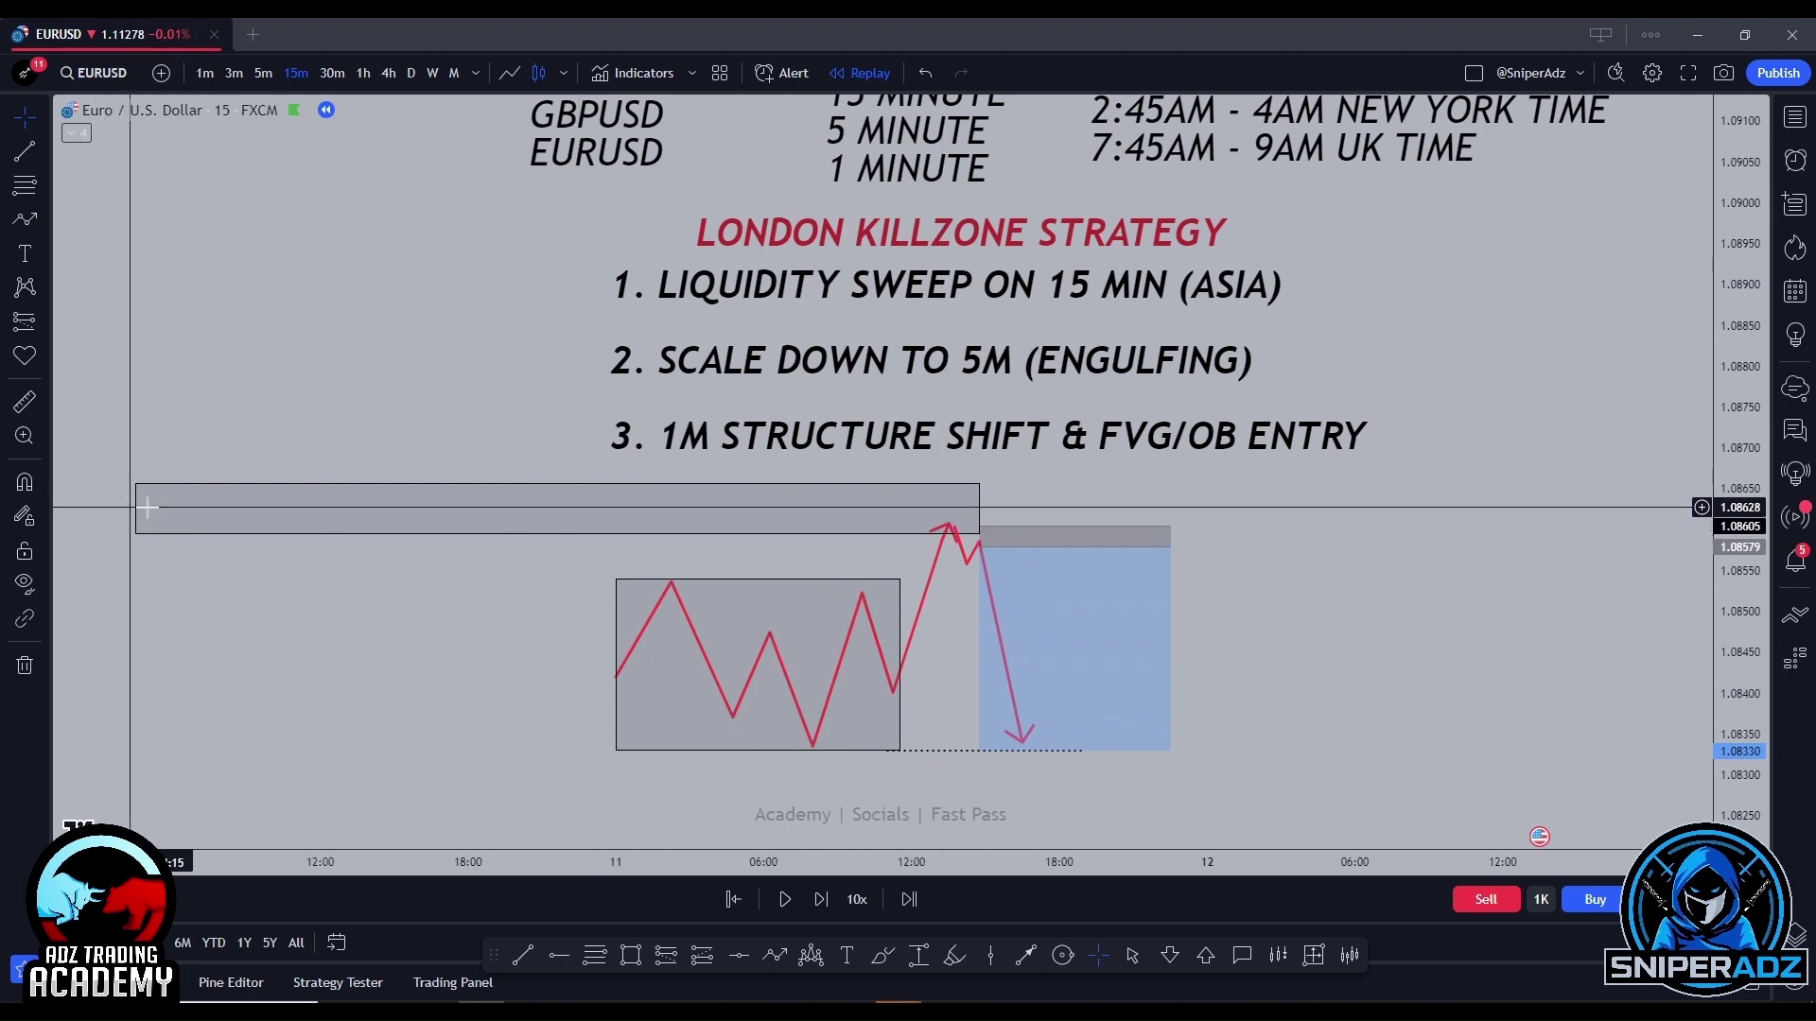
pyautogui.click(954, 527)
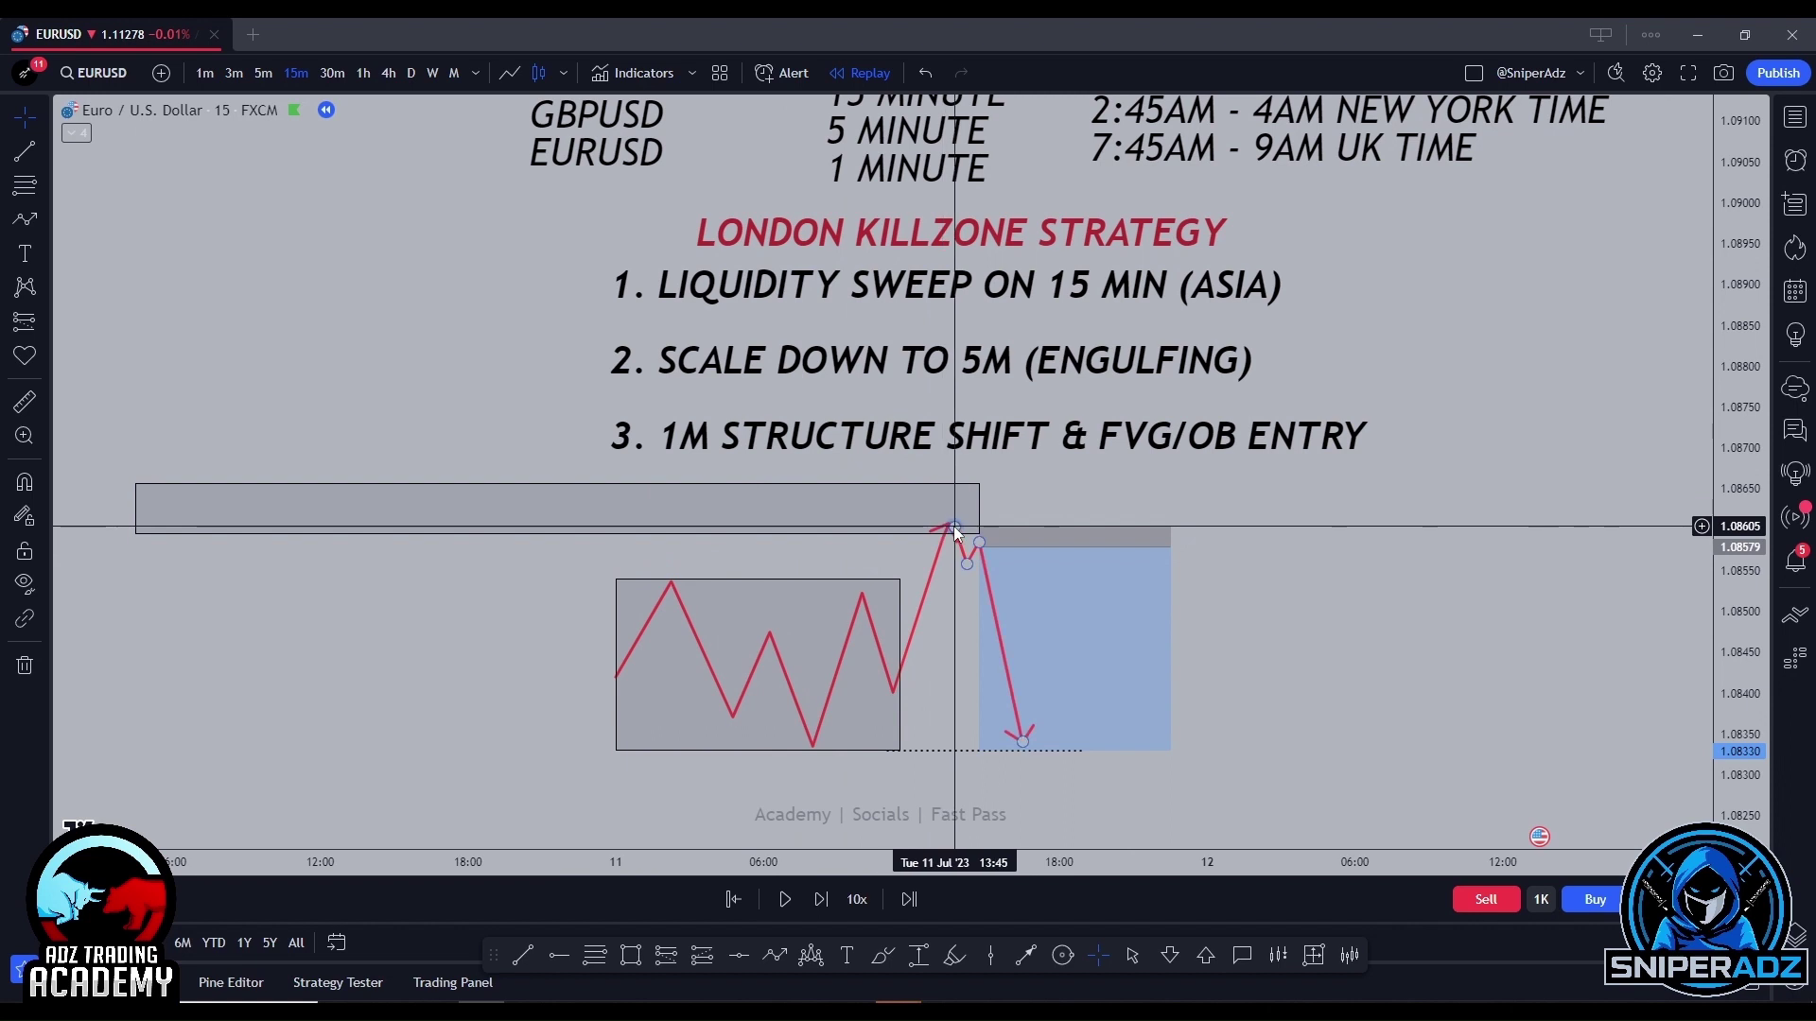
pyautogui.click(955, 573)
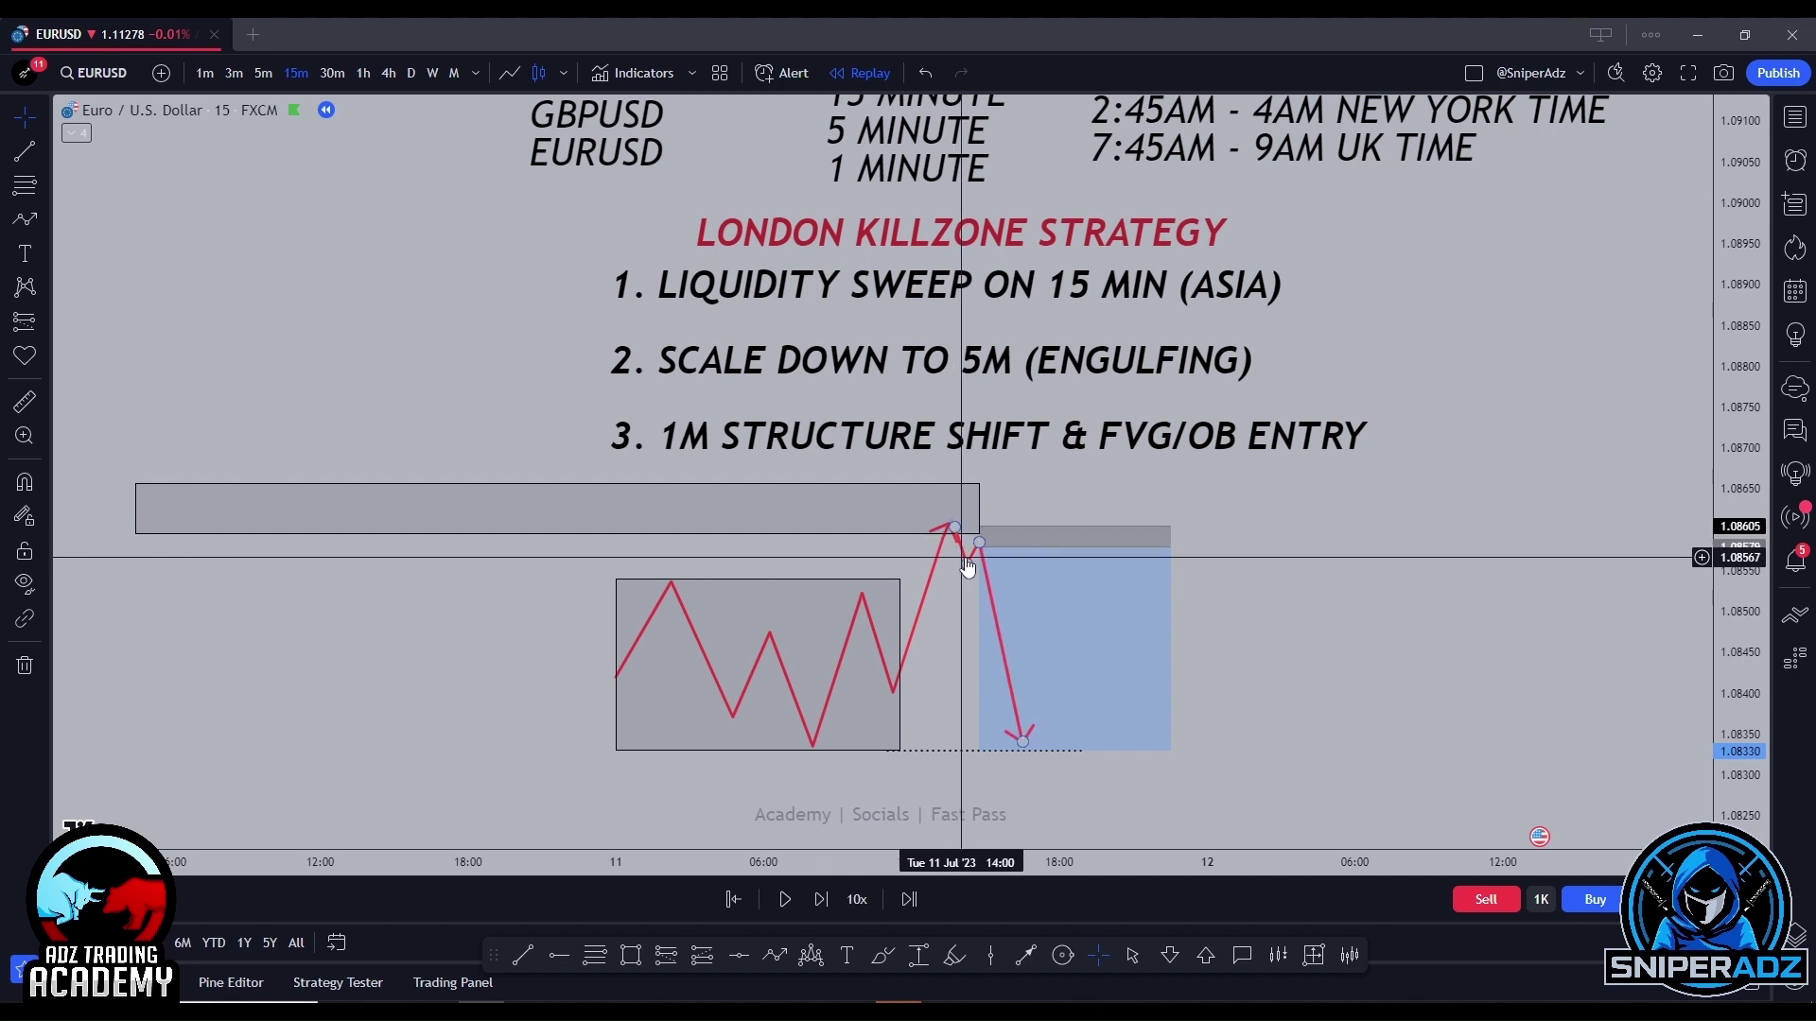
pyautogui.click(964, 559)
pyautogui.click(977, 551)
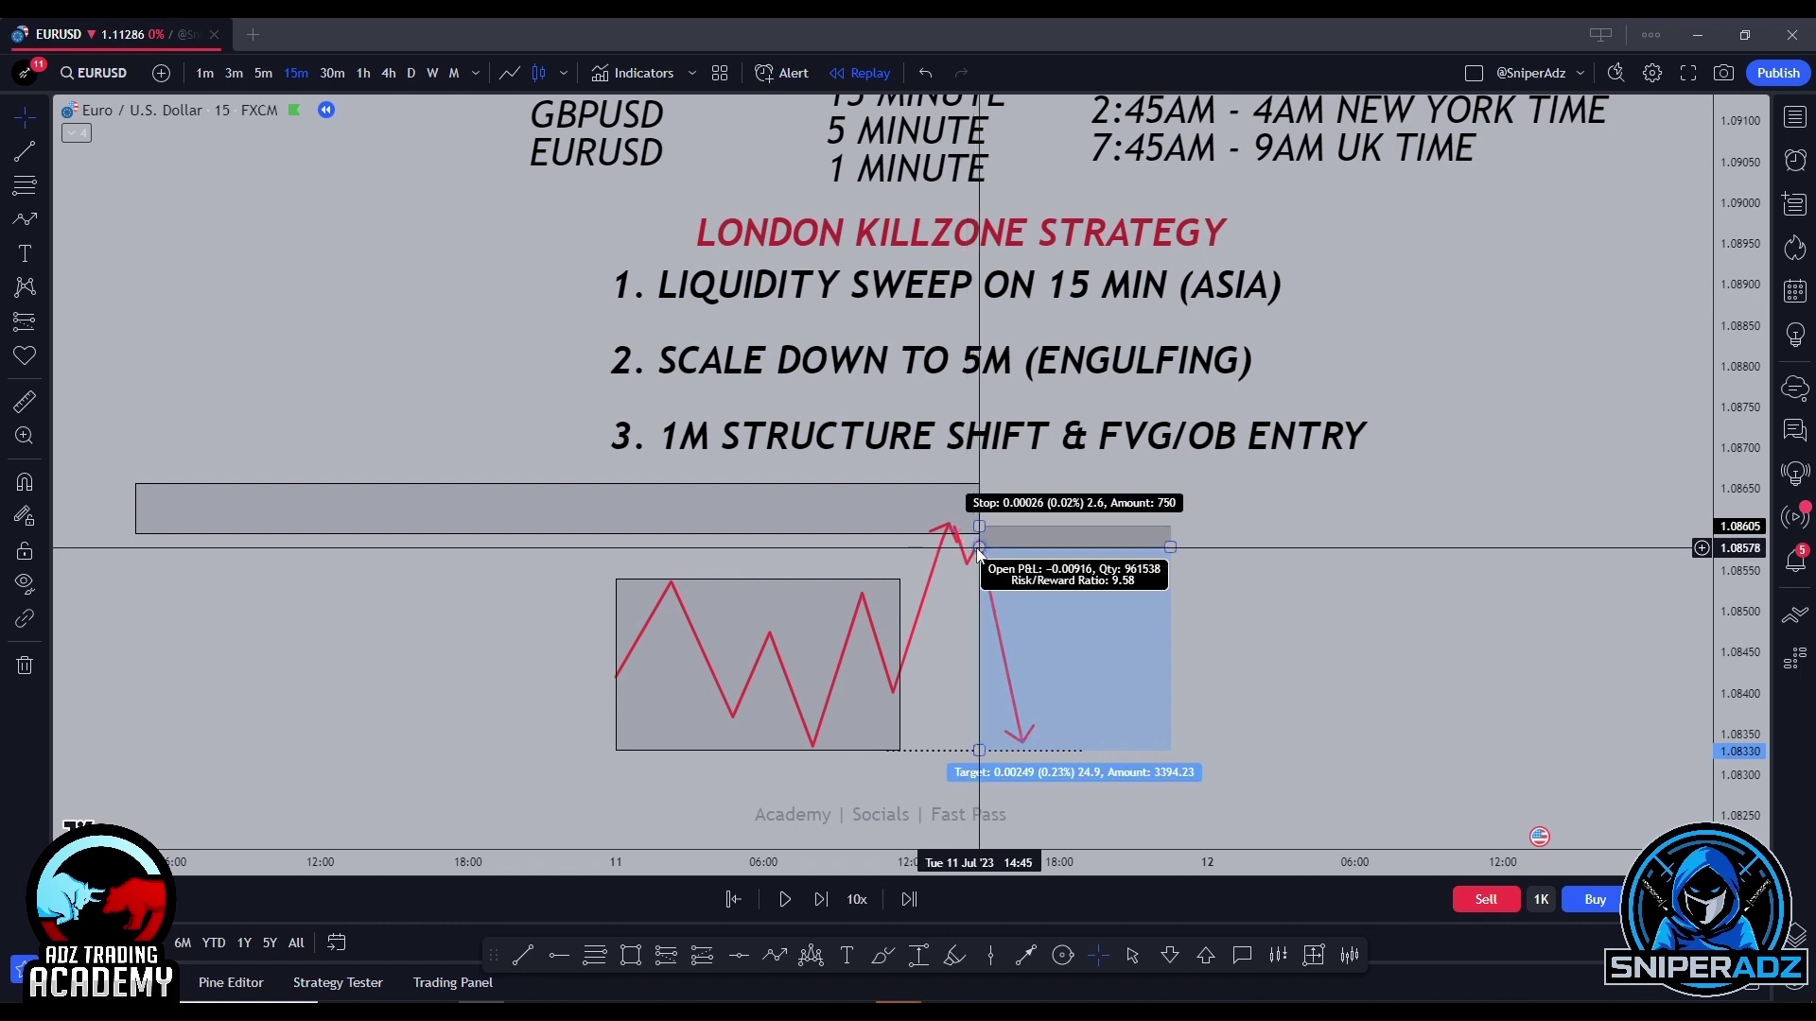
pyautogui.click(1229, 600)
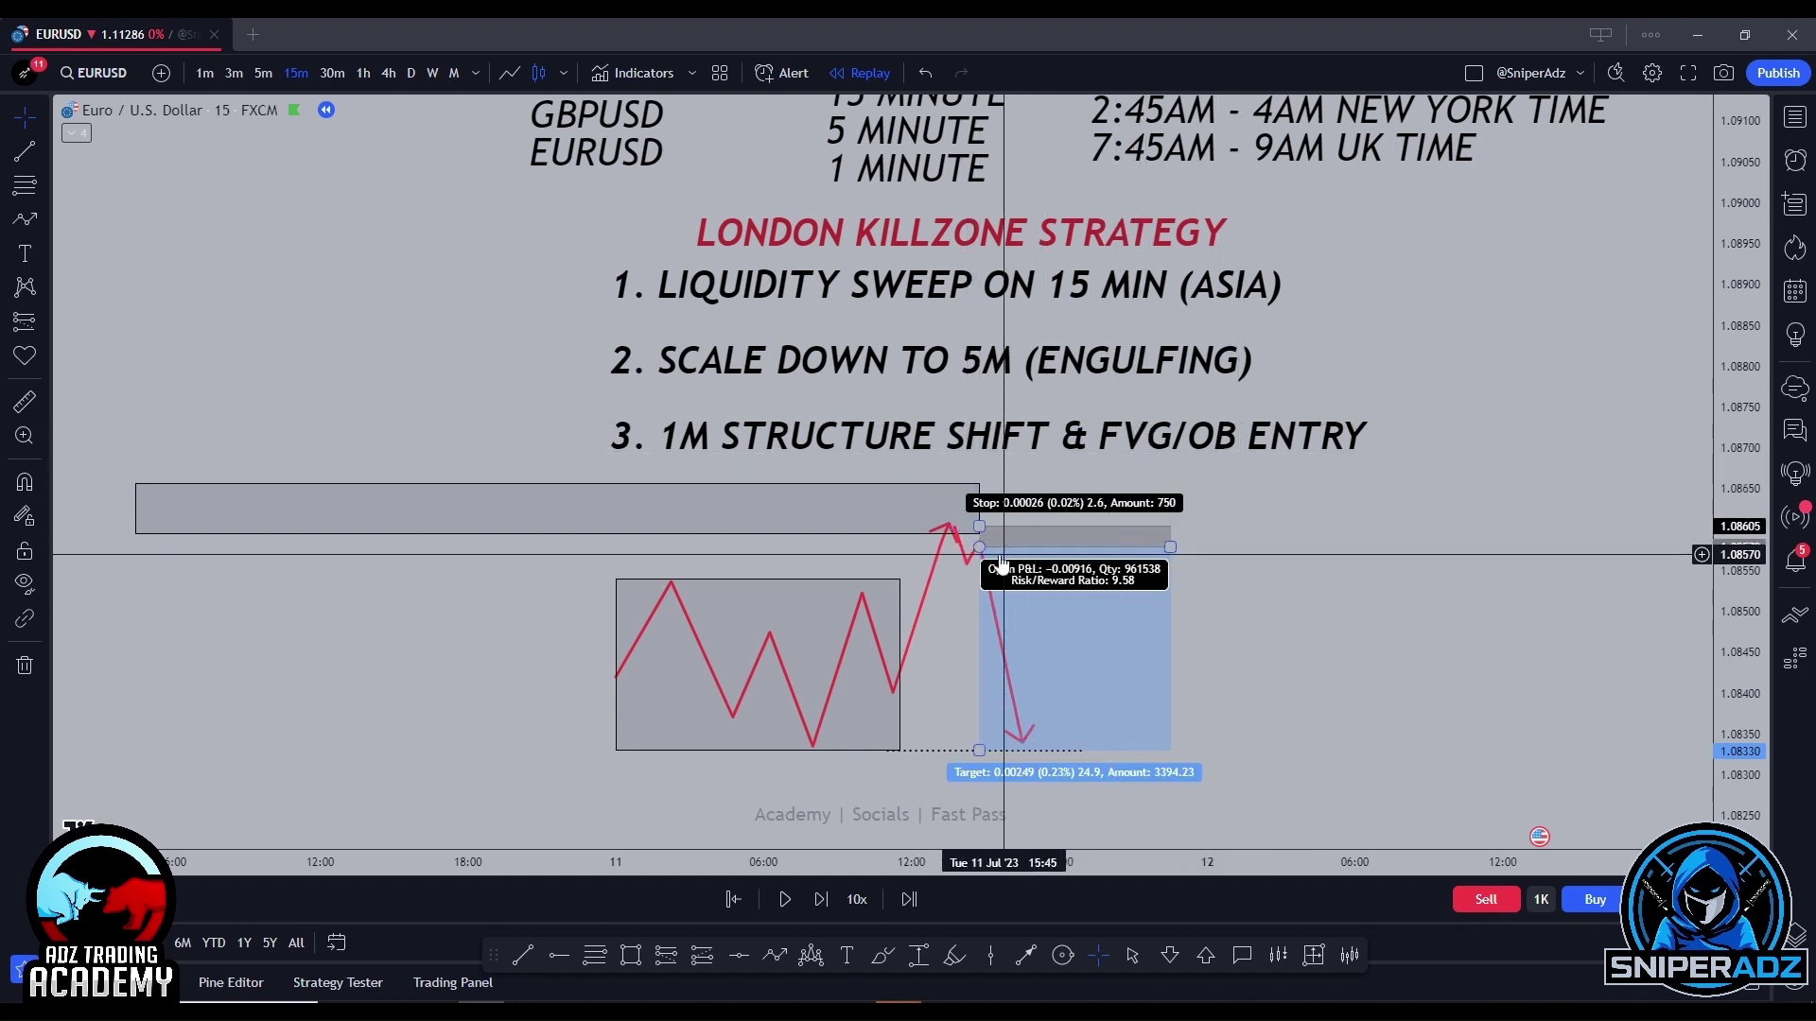
# Adjust the diagram's short position to a stop at 1.08609 and a target at 1.08331.
pyautogui.moveTo(978, 528)
pyautogui.mouseDown()
pyautogui.moveTo(991, 481)
pyautogui.moveTo(1004, 523)
pyautogui.mouseUp()
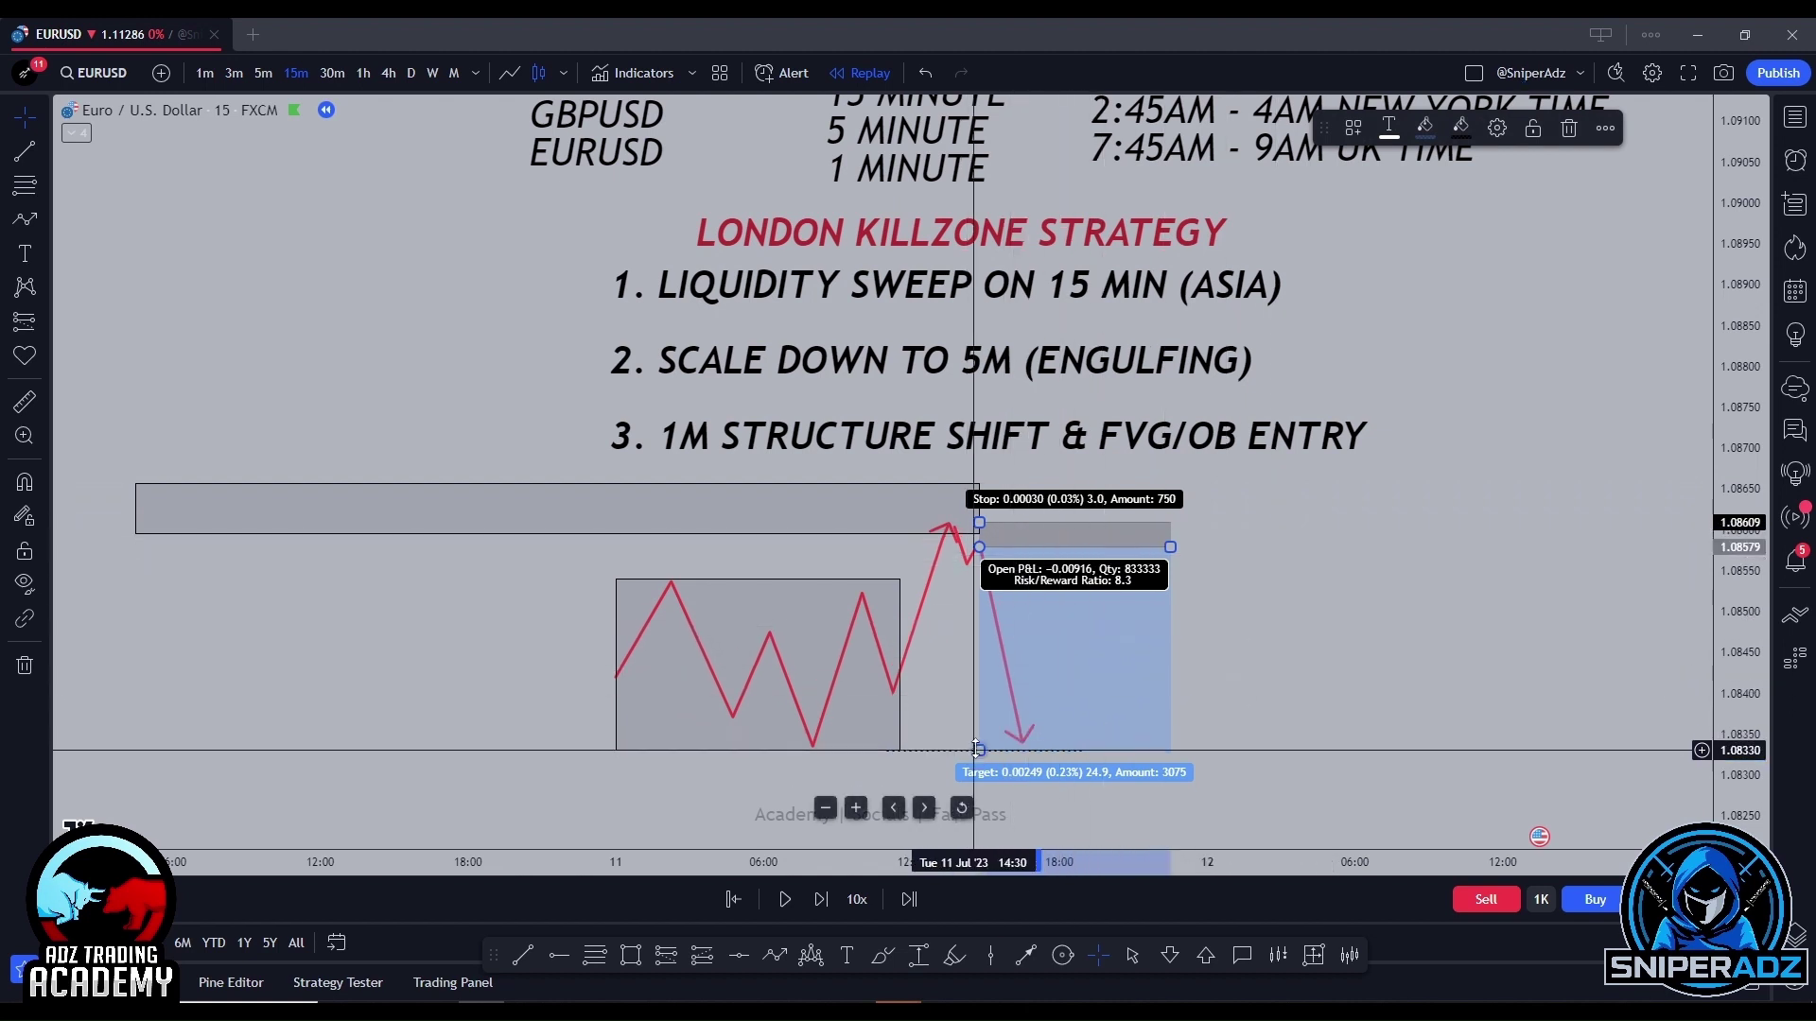
pyautogui.moveTo(978, 750); pyautogui.dragTo(978, 749)
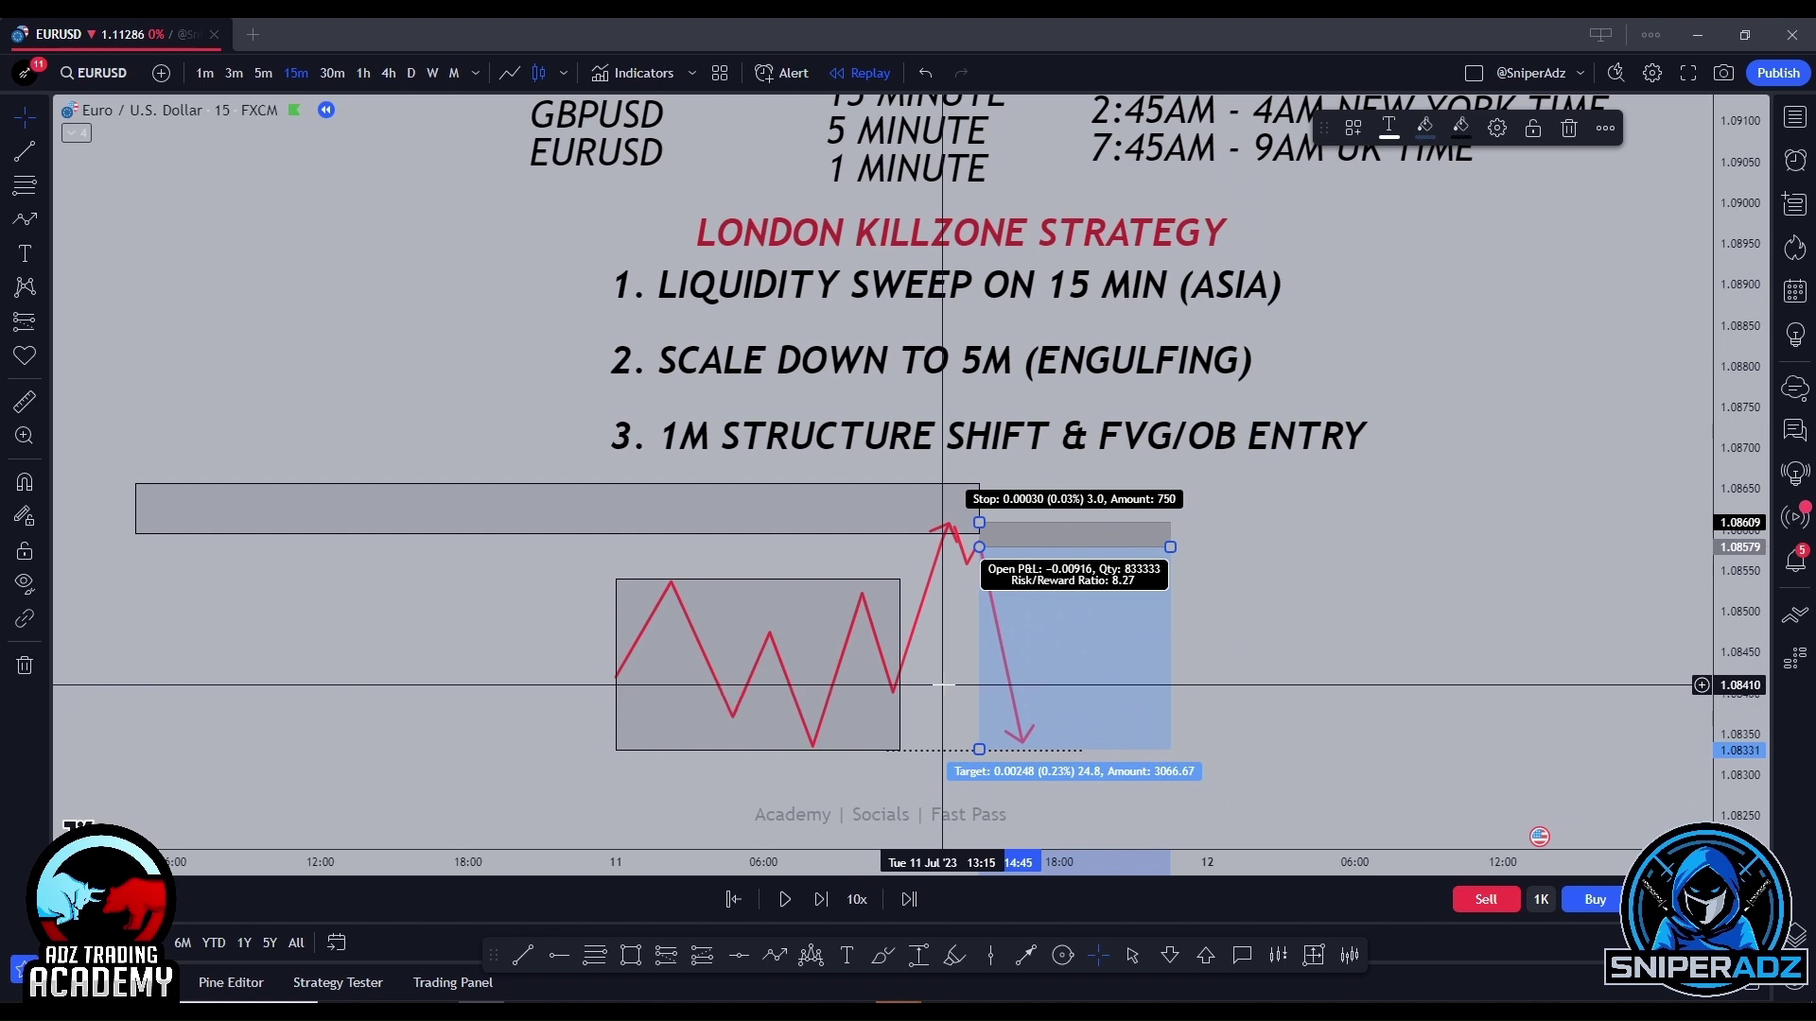
pyautogui.rightClick(946, 684)
pyautogui.click(1008, 613)
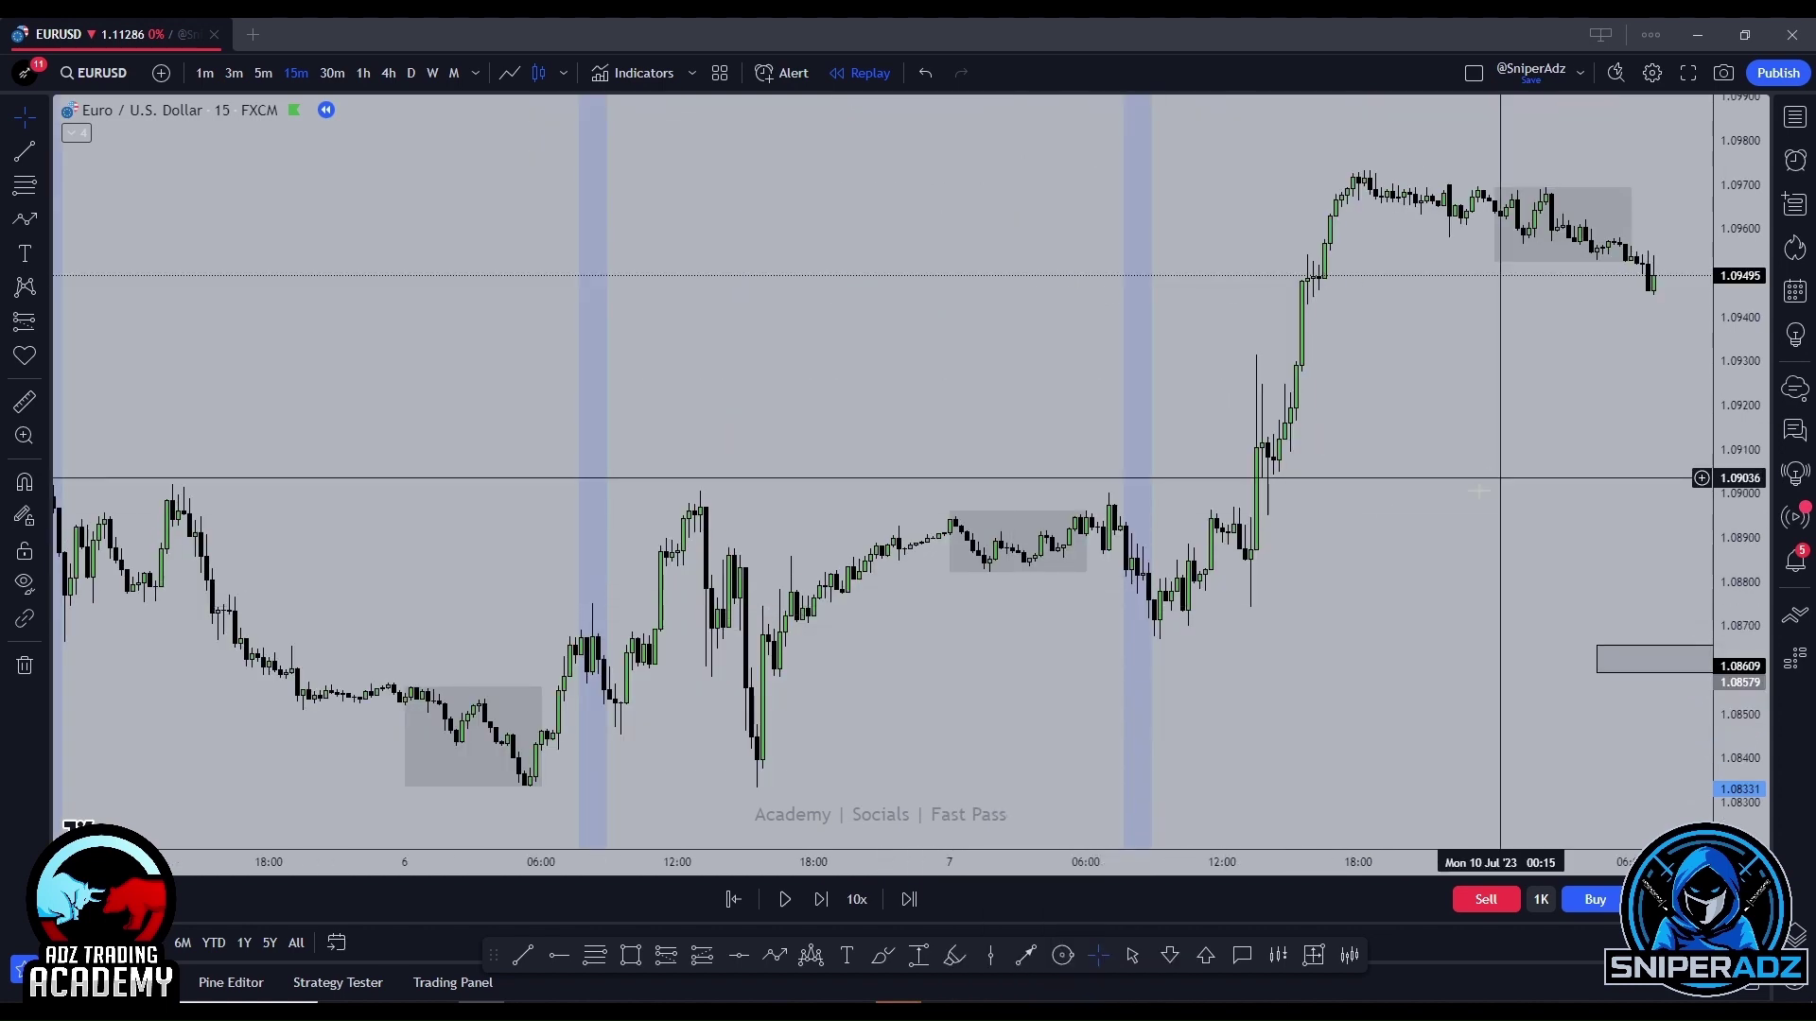
# Switch to Telegram and read through the PROPFIRM FASTPASS! channel's posts from July 3 onwards, including account results and testimonials.
pyautogui.moveTo(1184, 589); pyautogui.dragTo(1145, 597)
pyautogui.click(574, 1010)
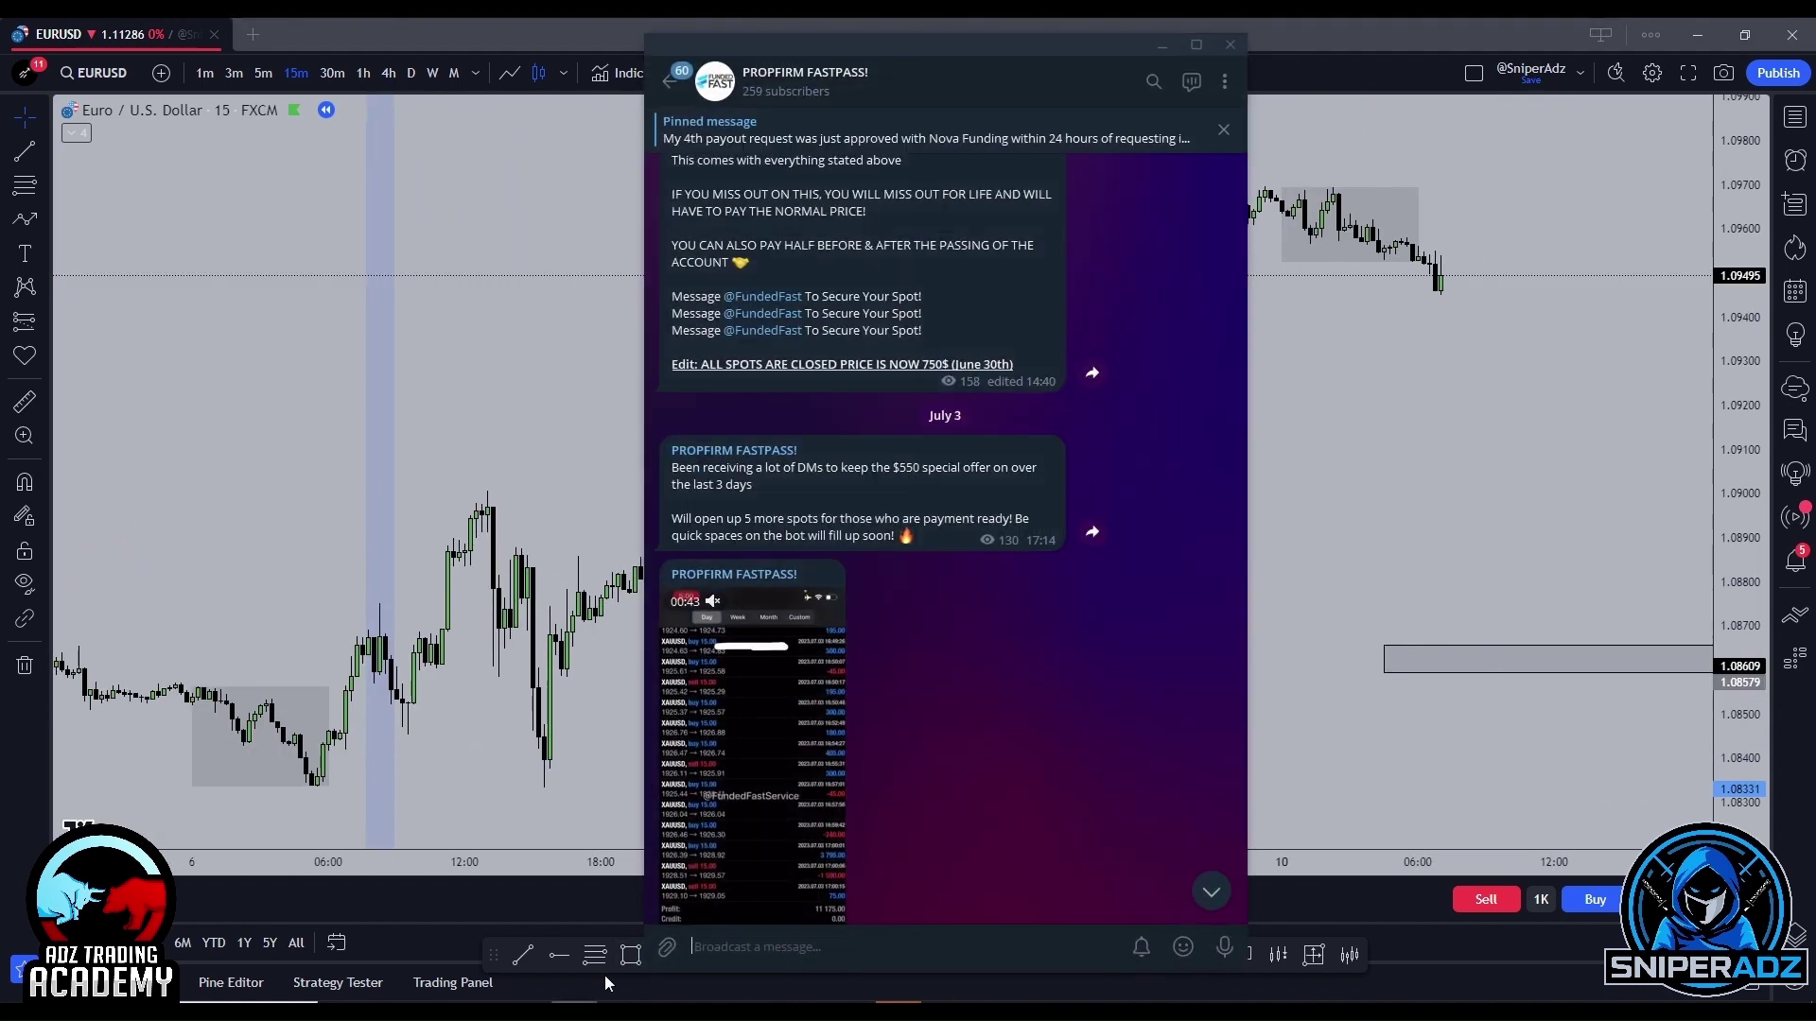
pyautogui.scroll(1, 961, 564)
pyautogui.scroll(2, 961, 562)
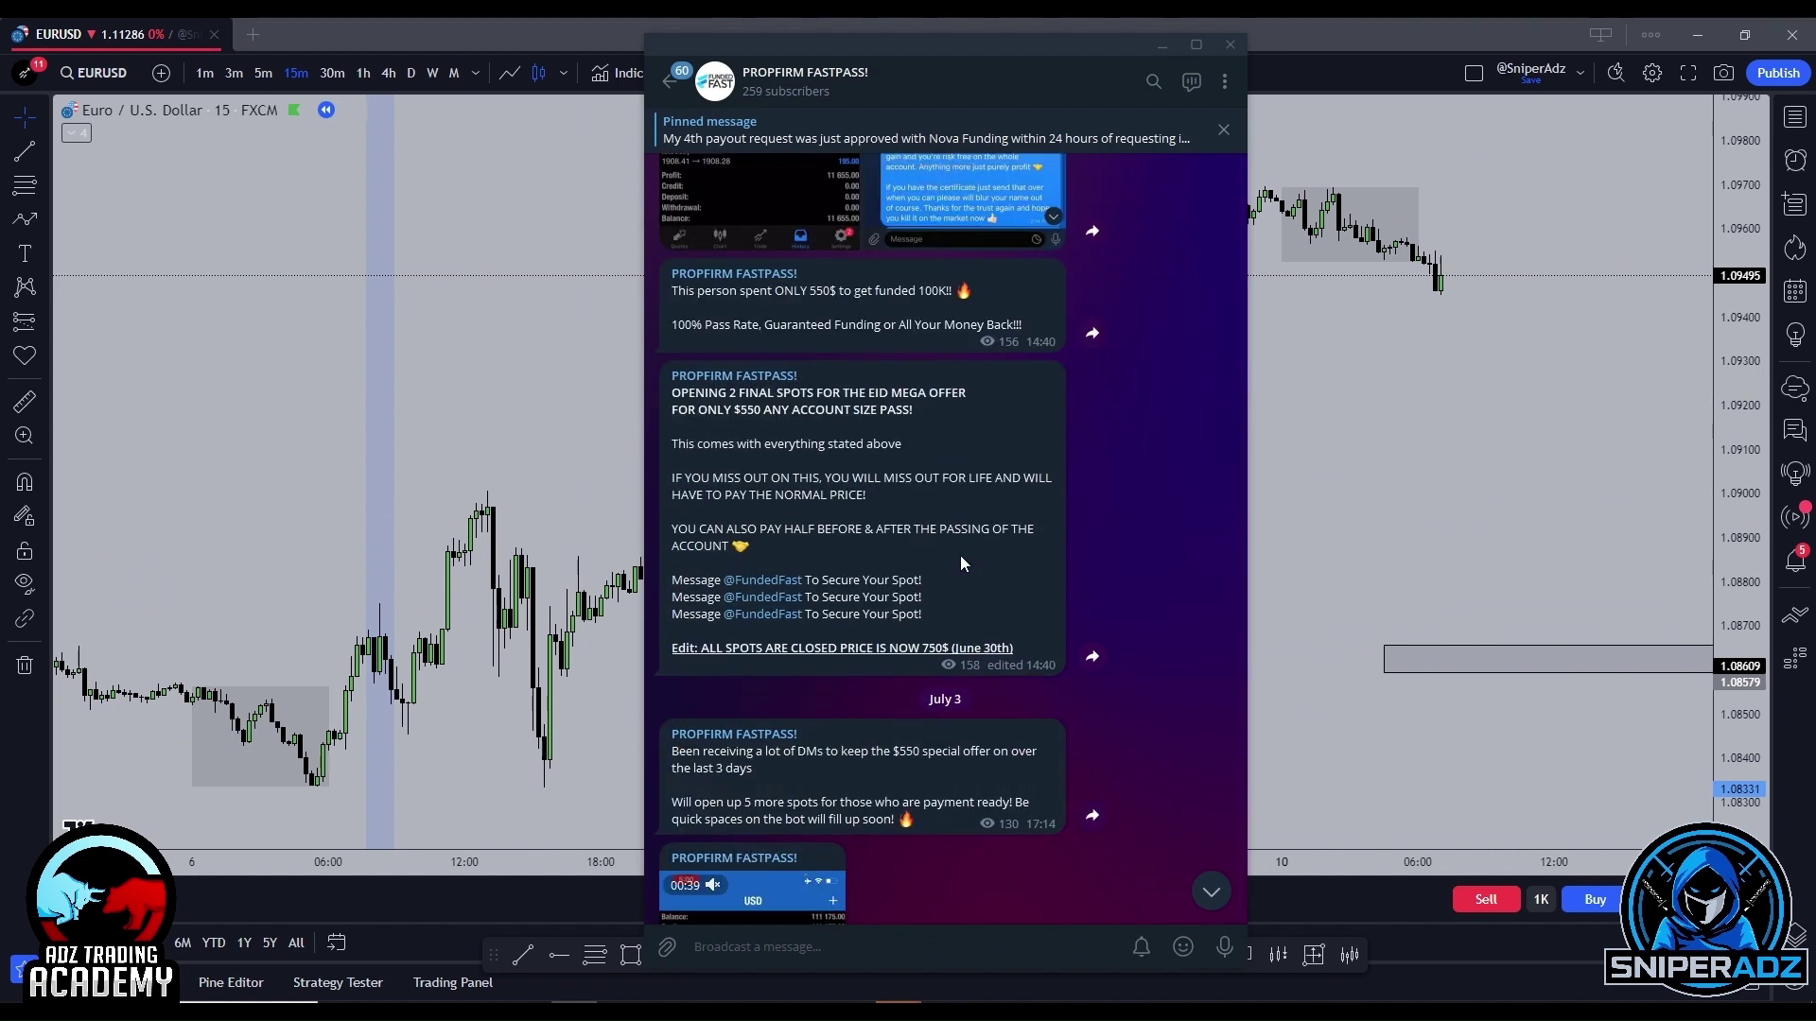
pyautogui.scroll(-4, 961, 563)
pyautogui.scroll(-1, 975, 553)
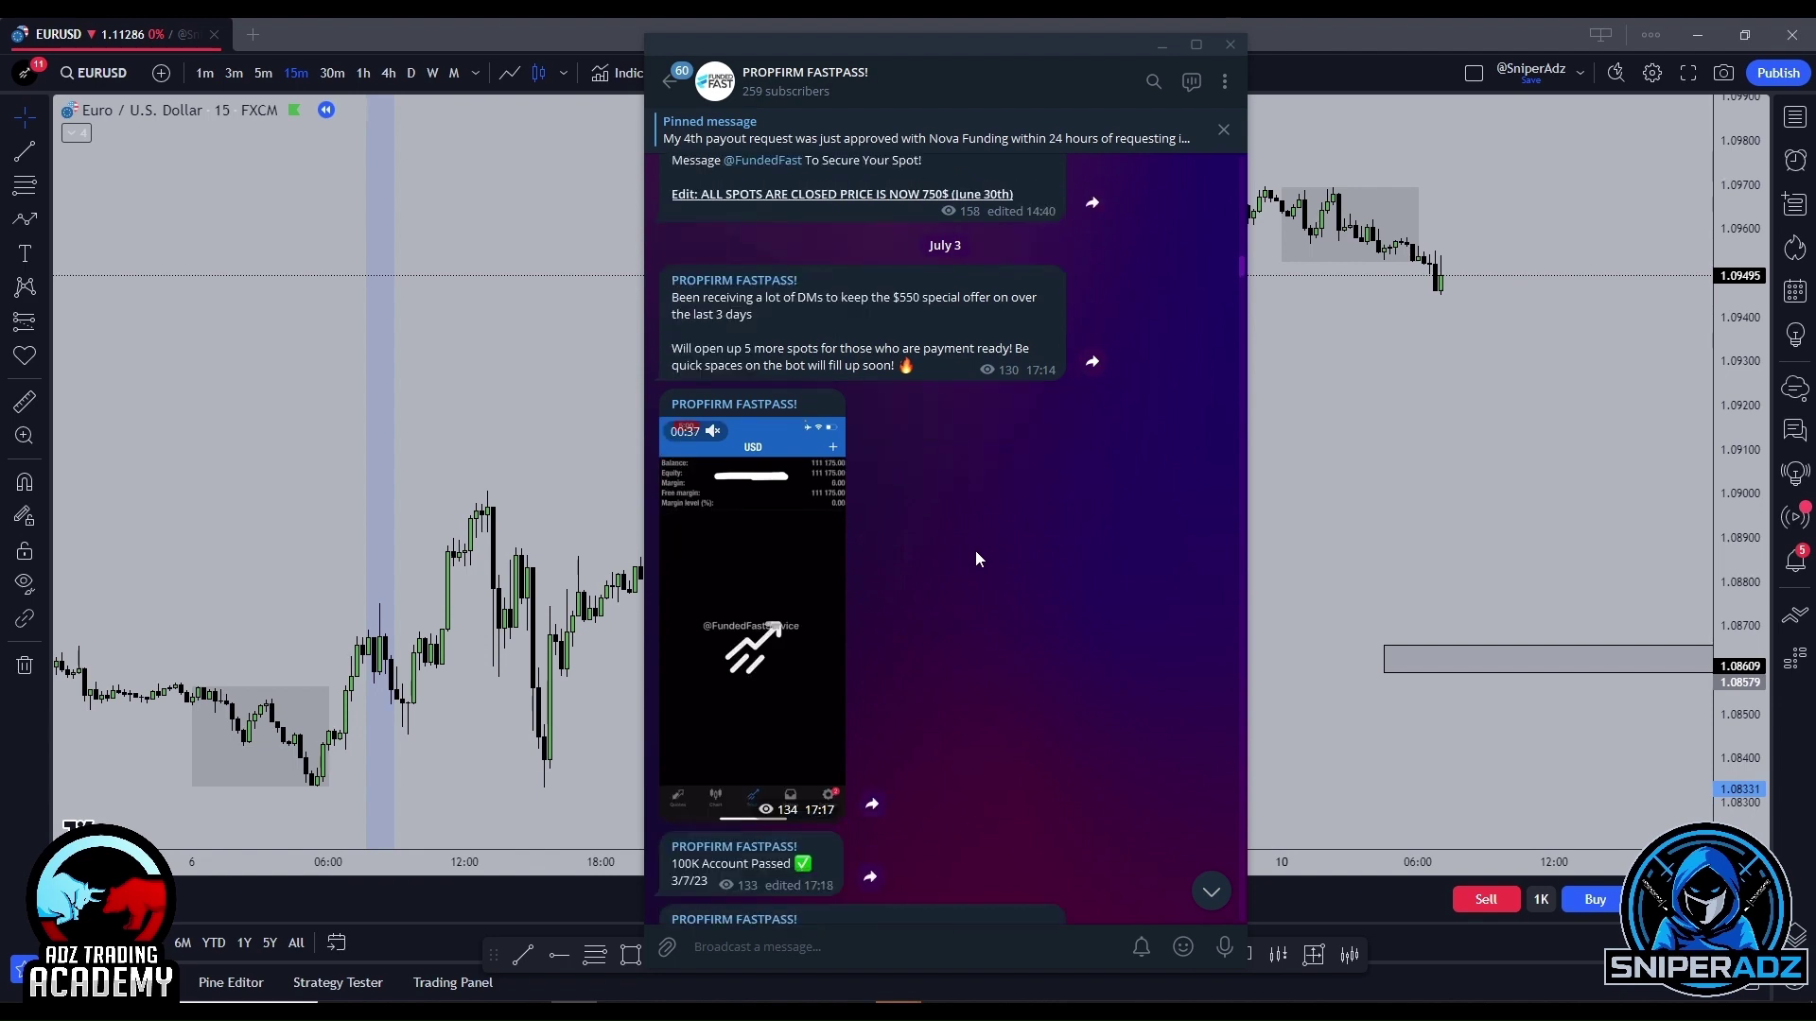
pyautogui.scroll(-3, 977, 554)
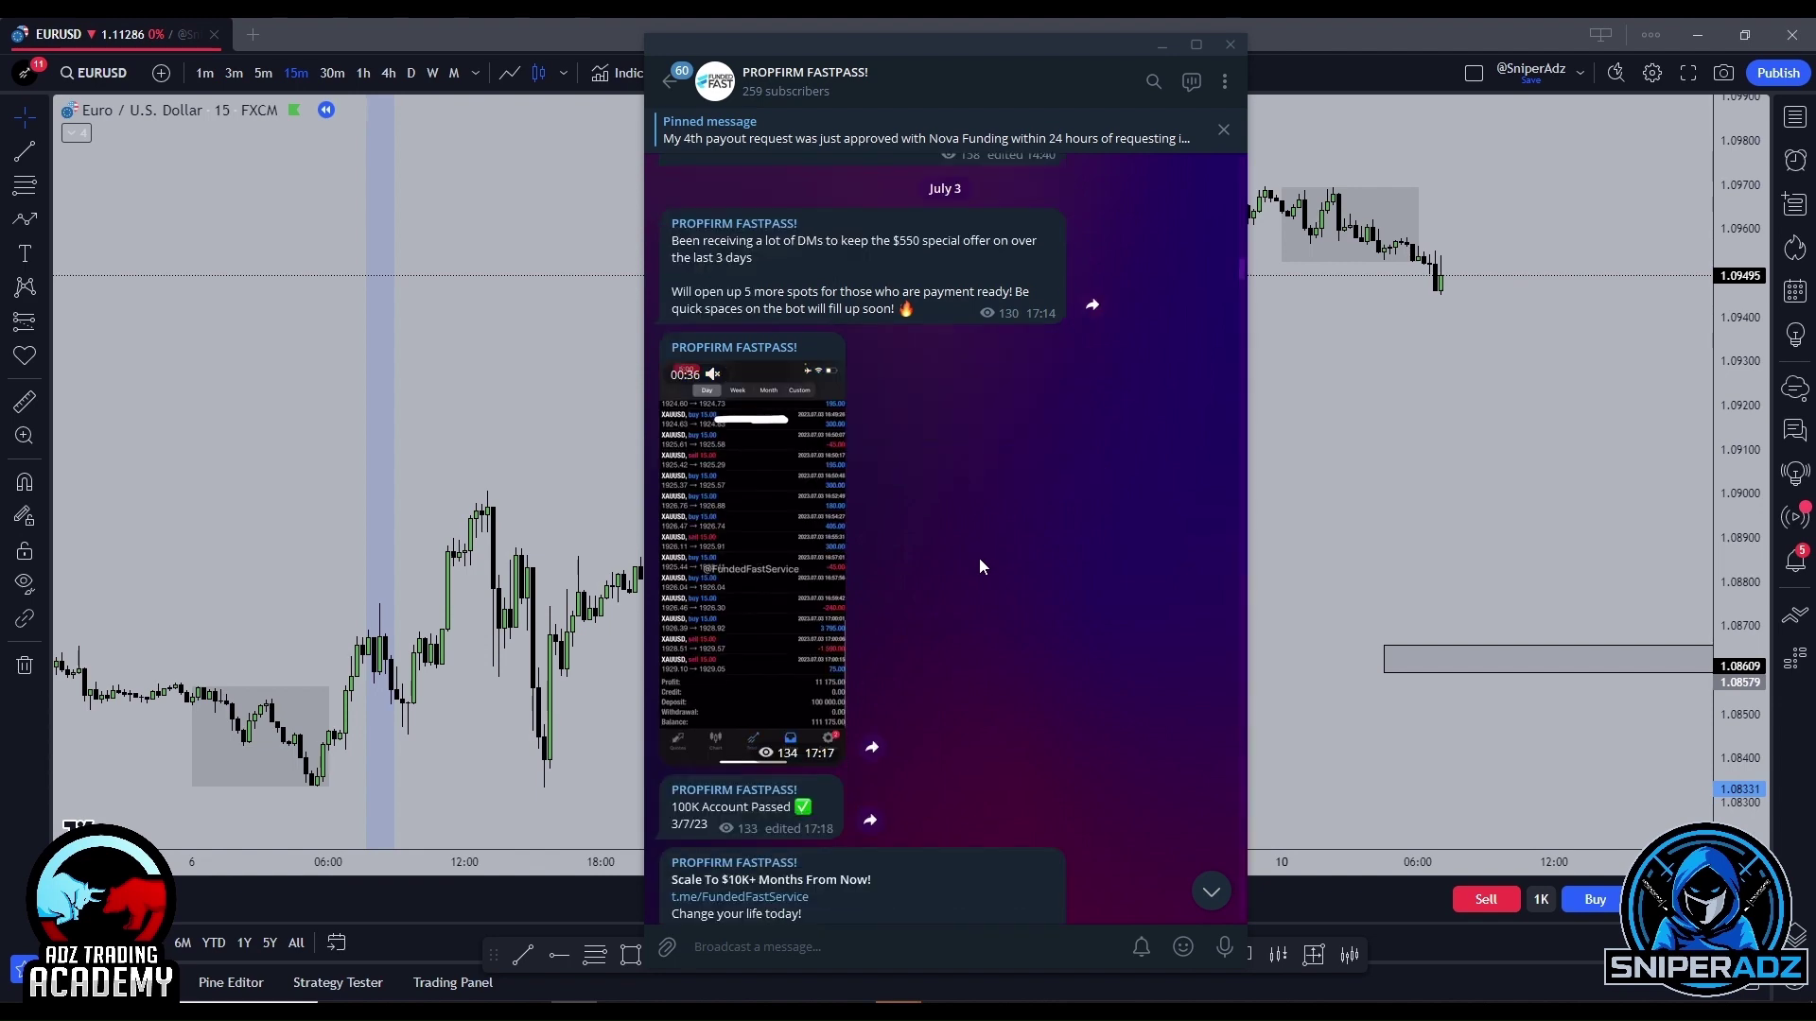
pyautogui.scroll(-2, 980, 560)
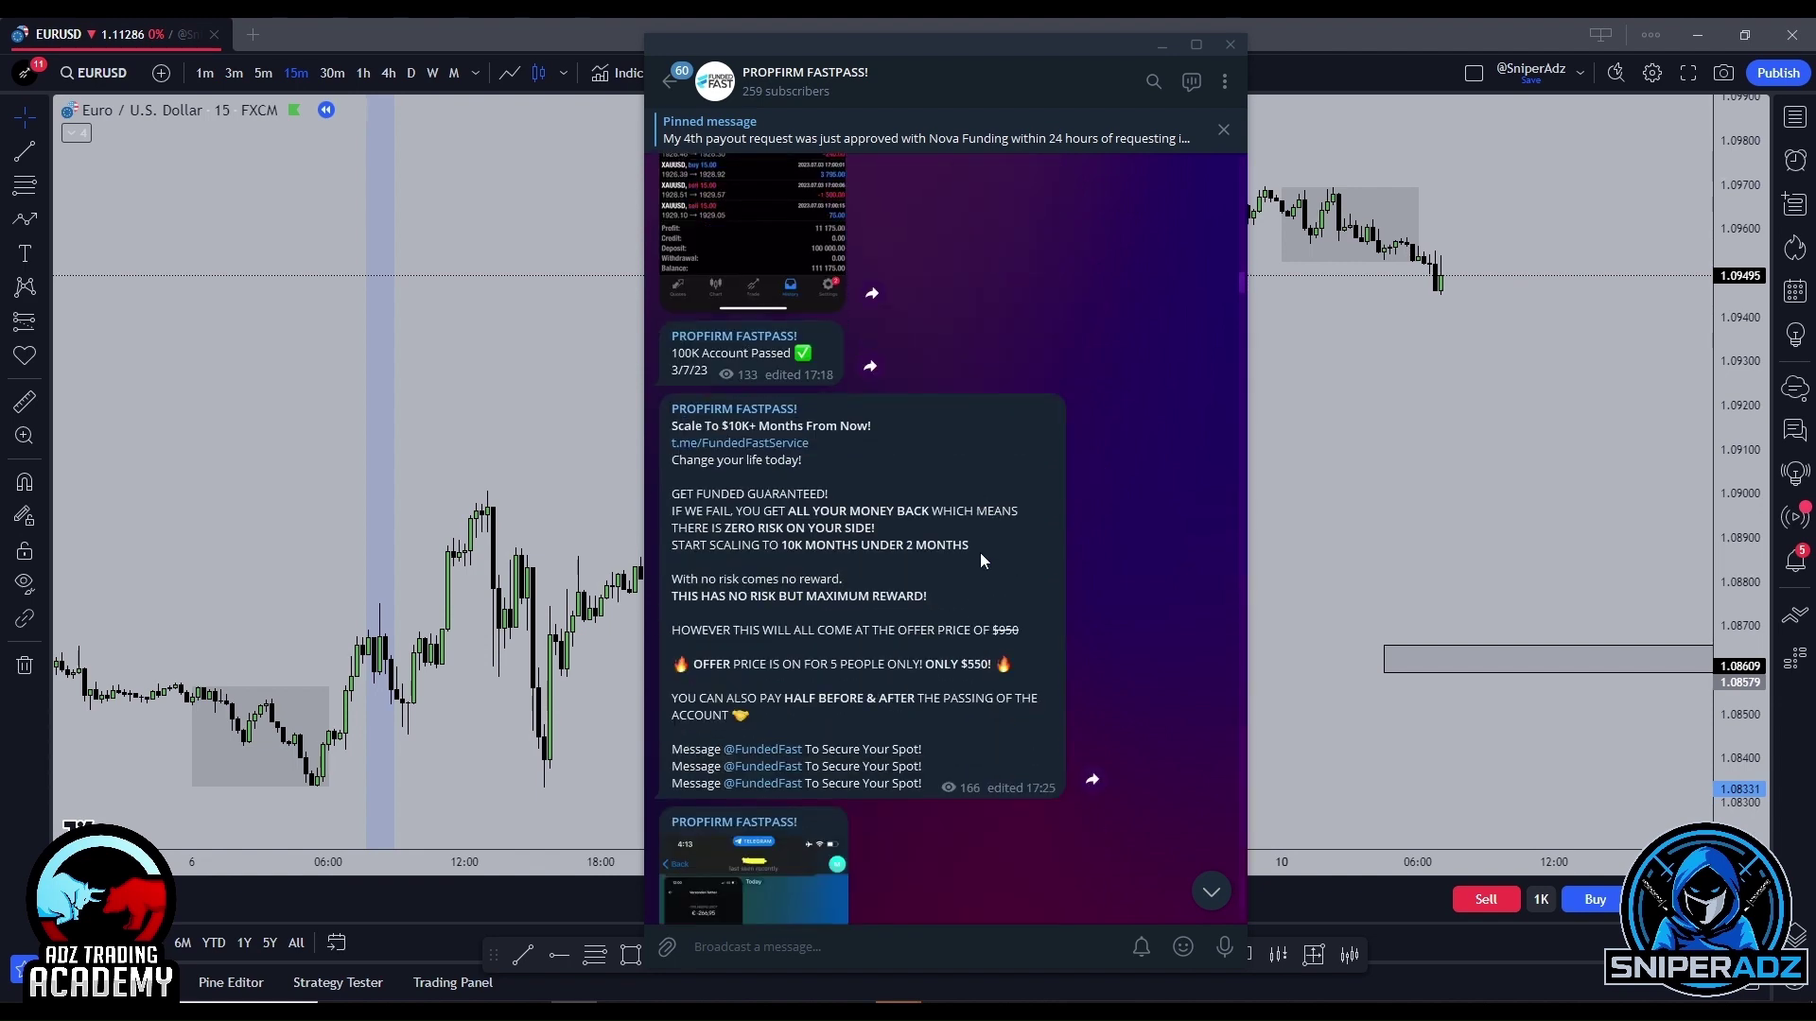
pyautogui.scroll(2, 980, 552)
pyautogui.scroll(-2, 980, 549)
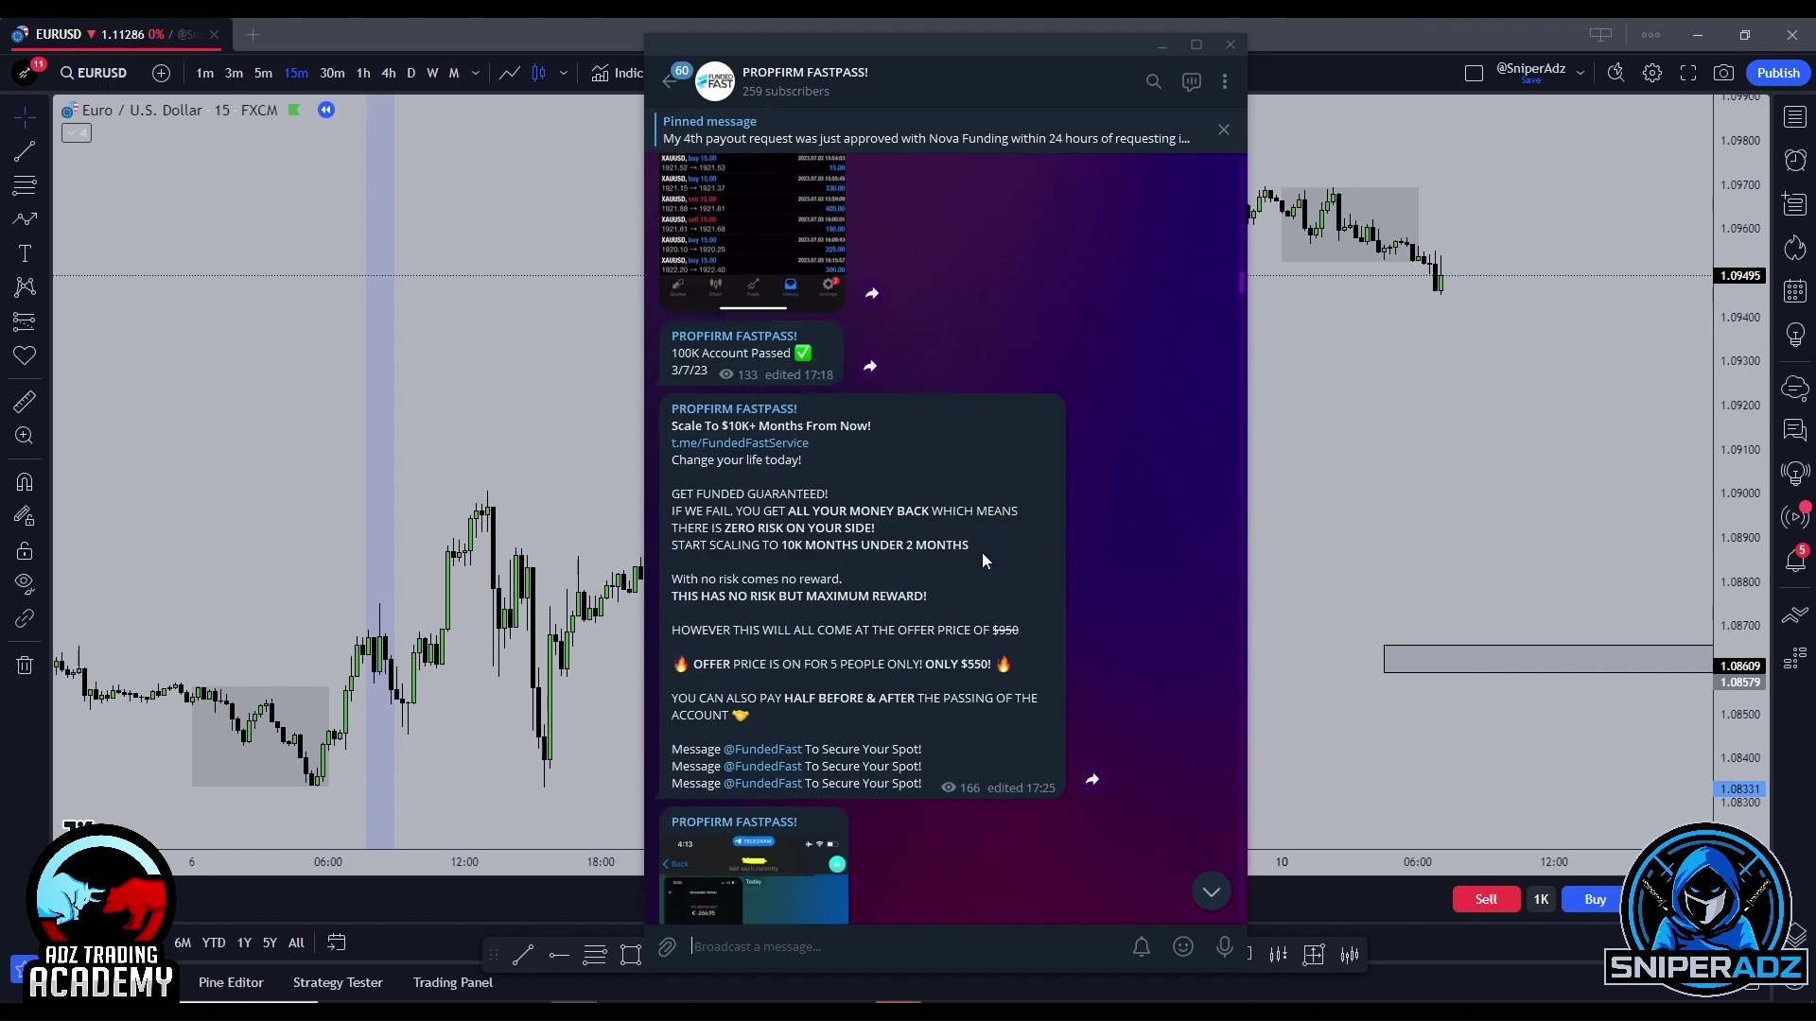
pyautogui.scroll(-2, 982, 552)
pyautogui.scroll(-4, 984, 562)
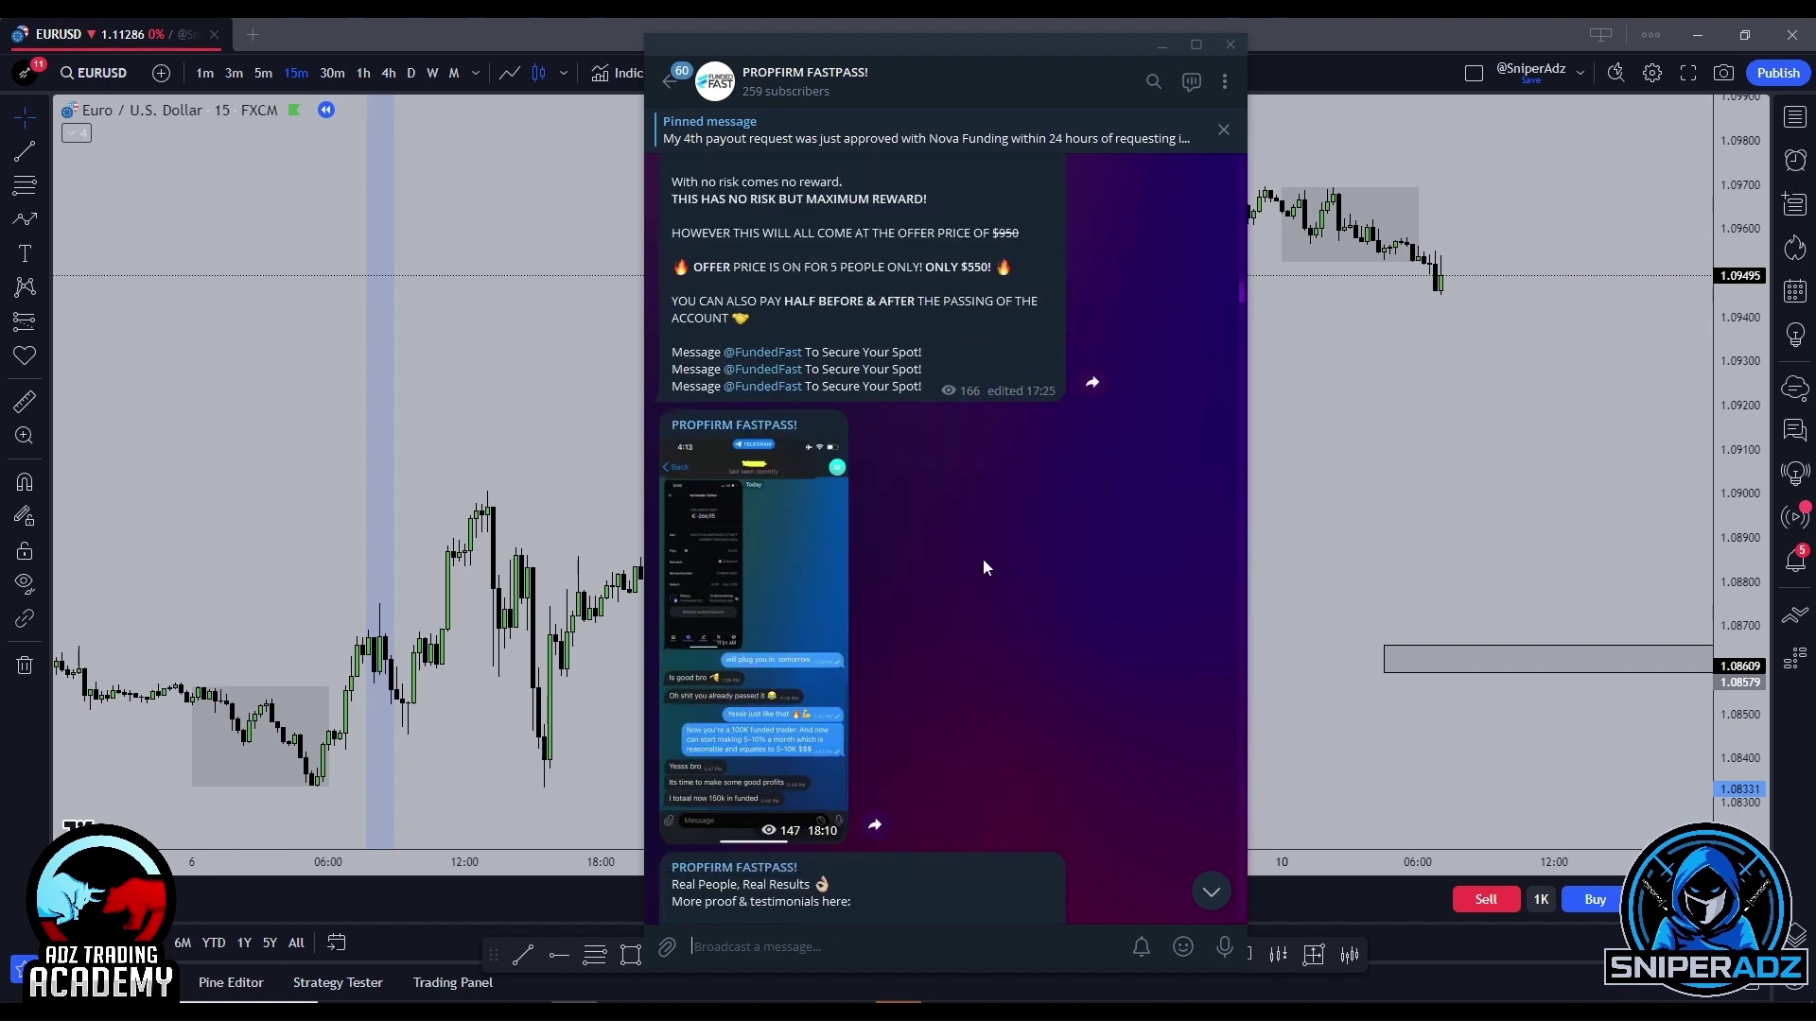
pyautogui.scroll(-2, 985, 573)
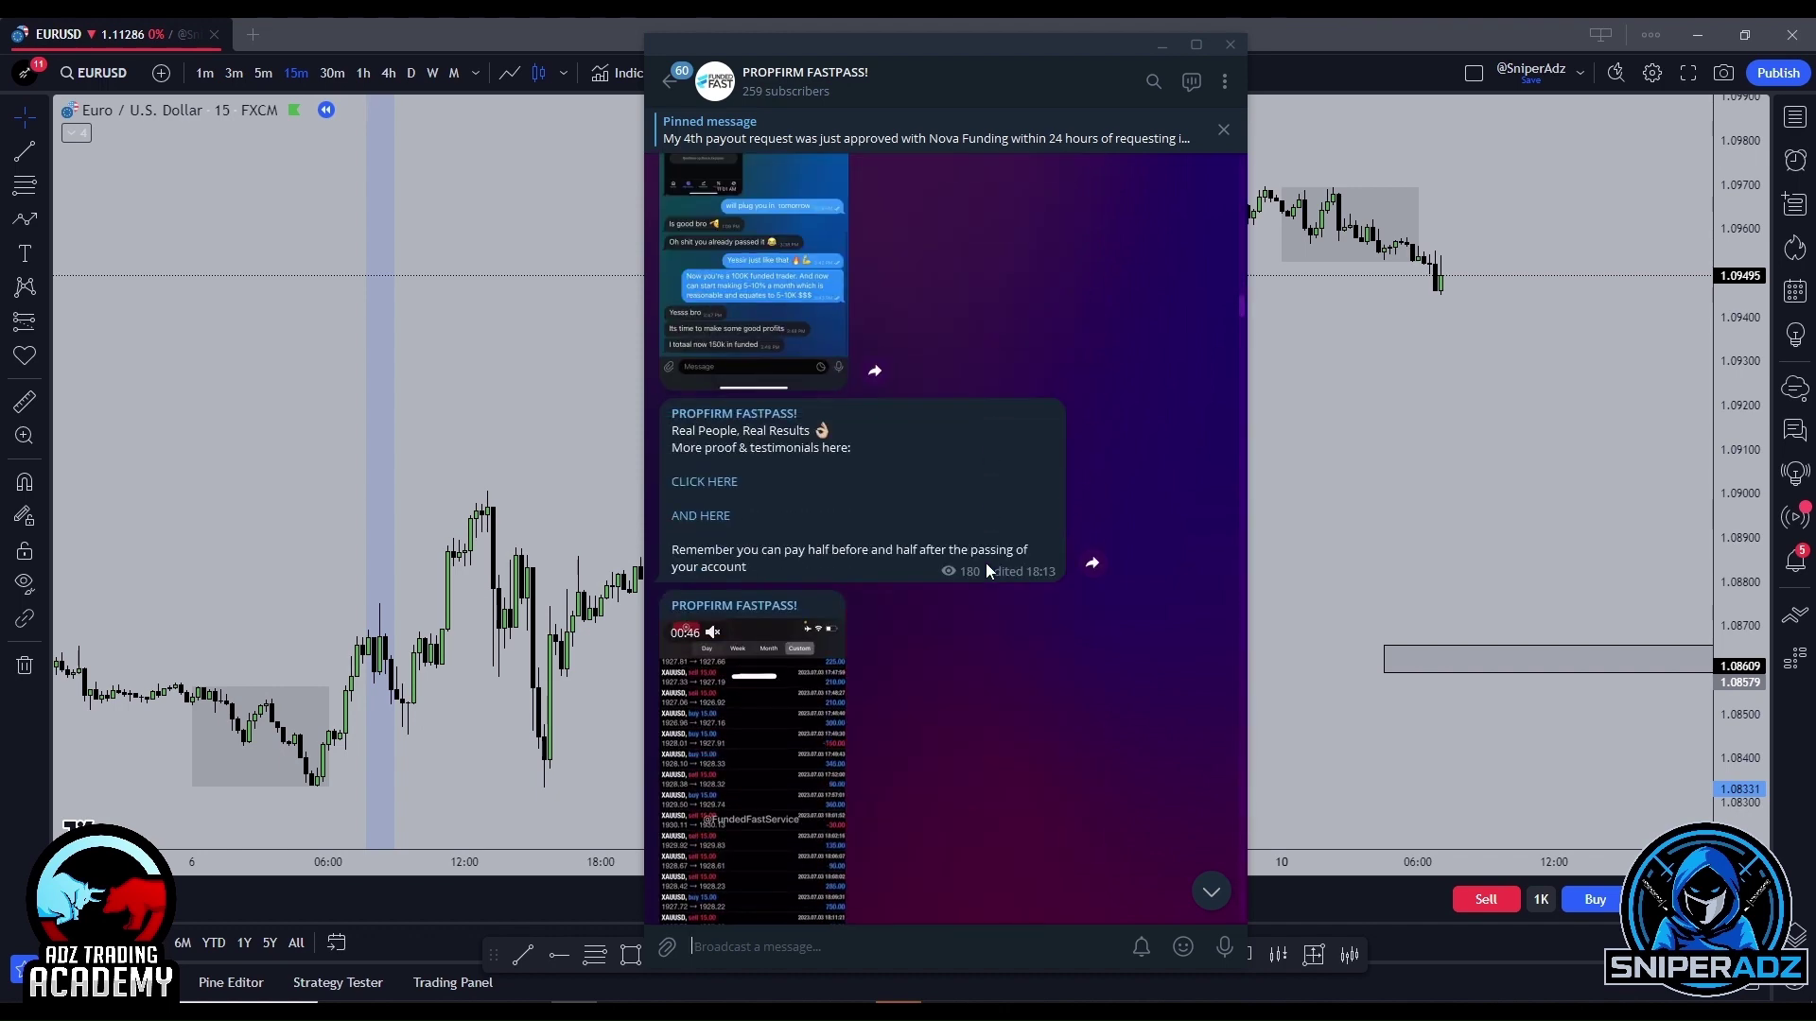
pyautogui.scroll(-1, 985, 572)
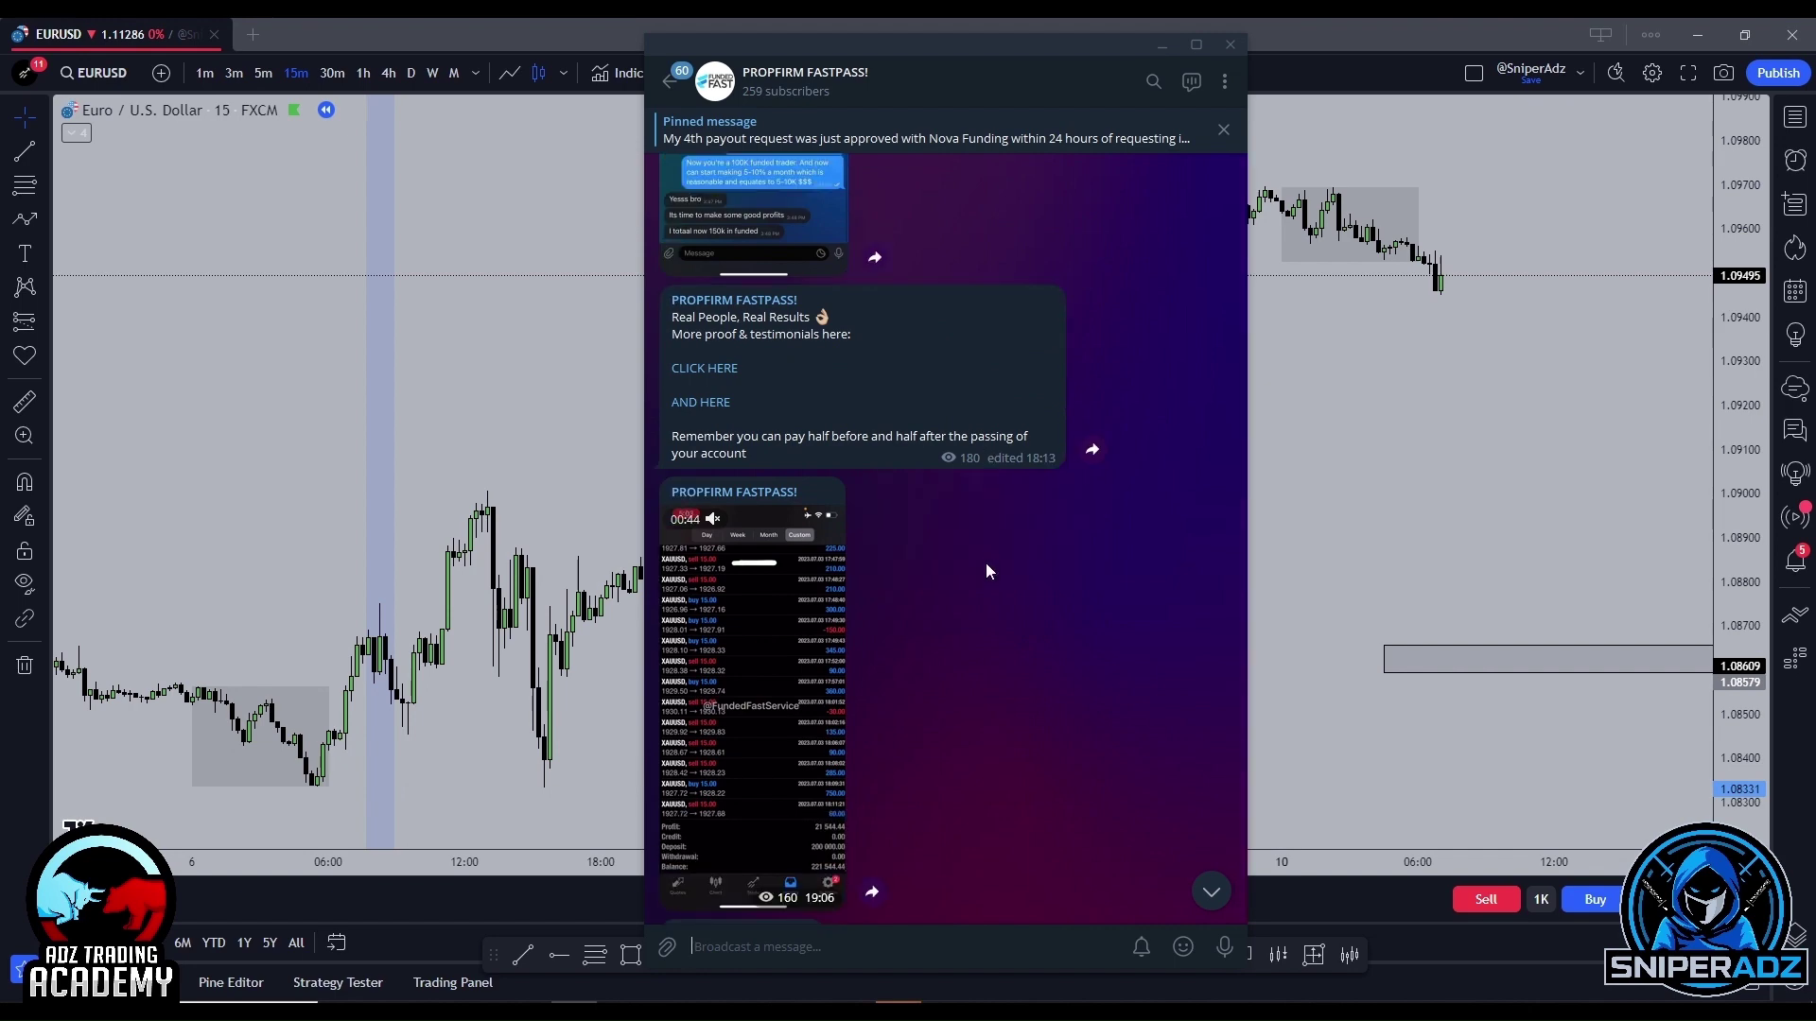
pyautogui.scroll(-8, 985, 563)
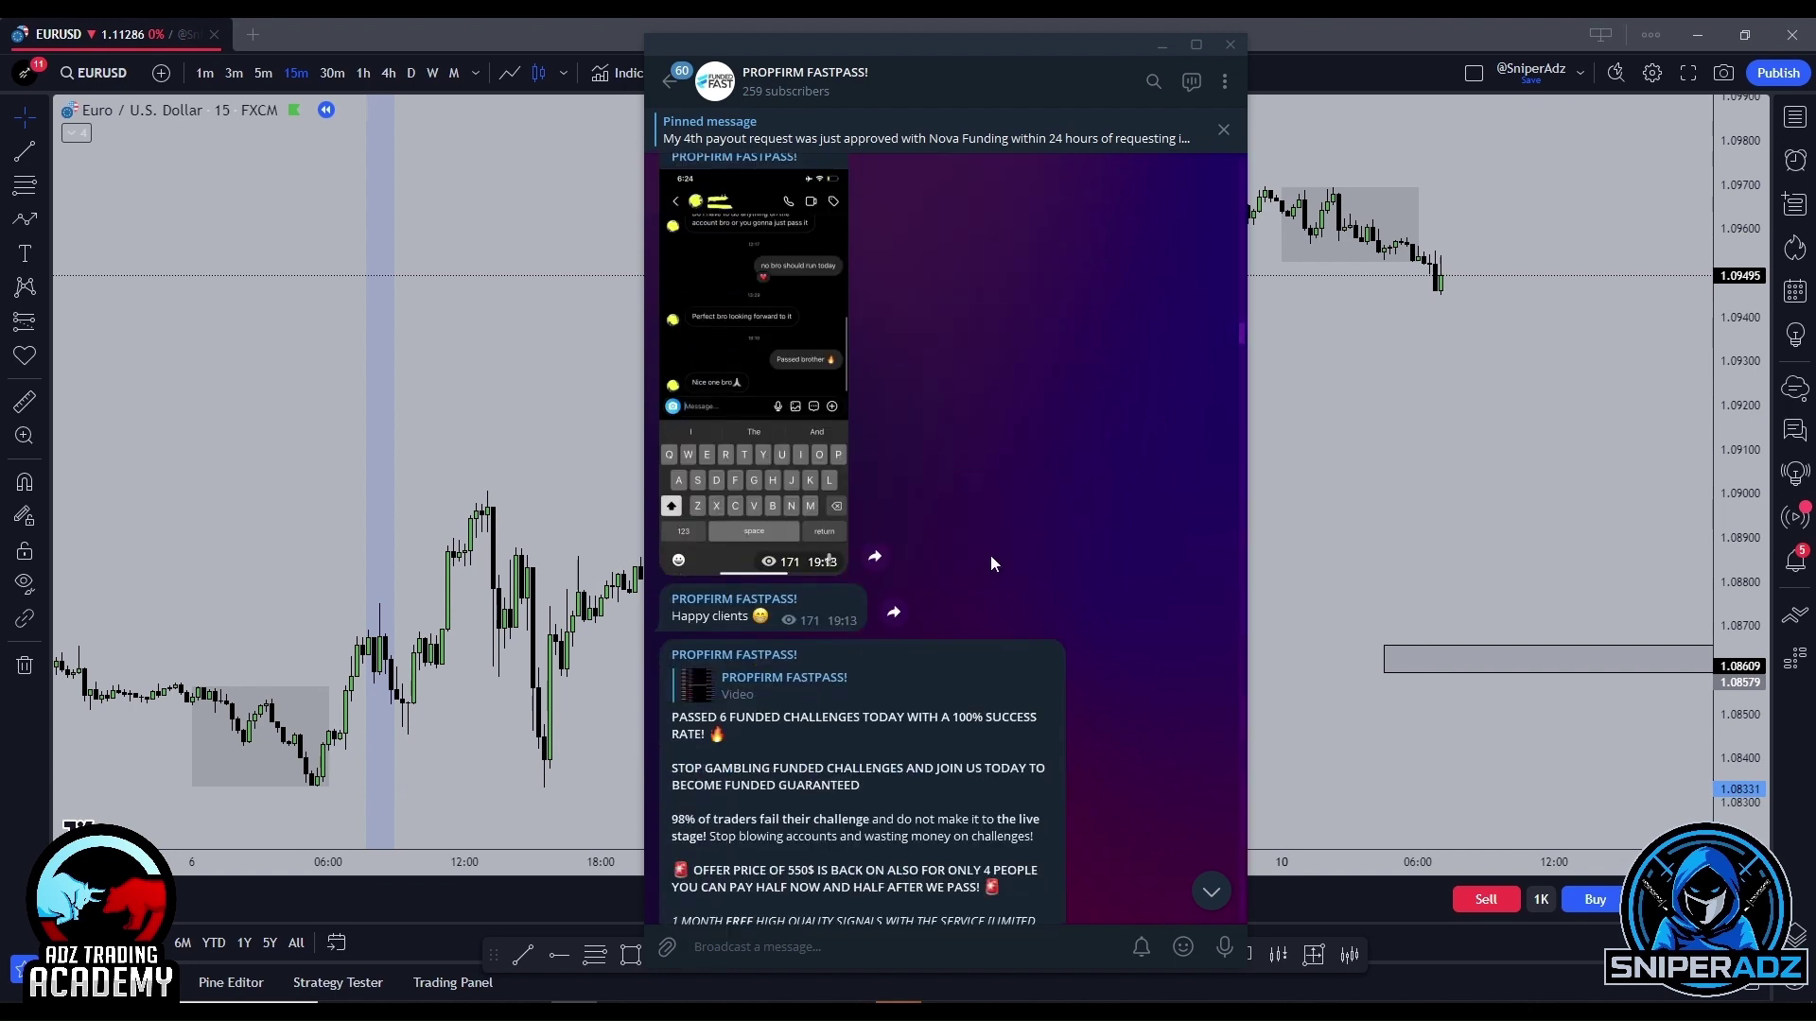
pyautogui.scroll(-2, 990, 563)
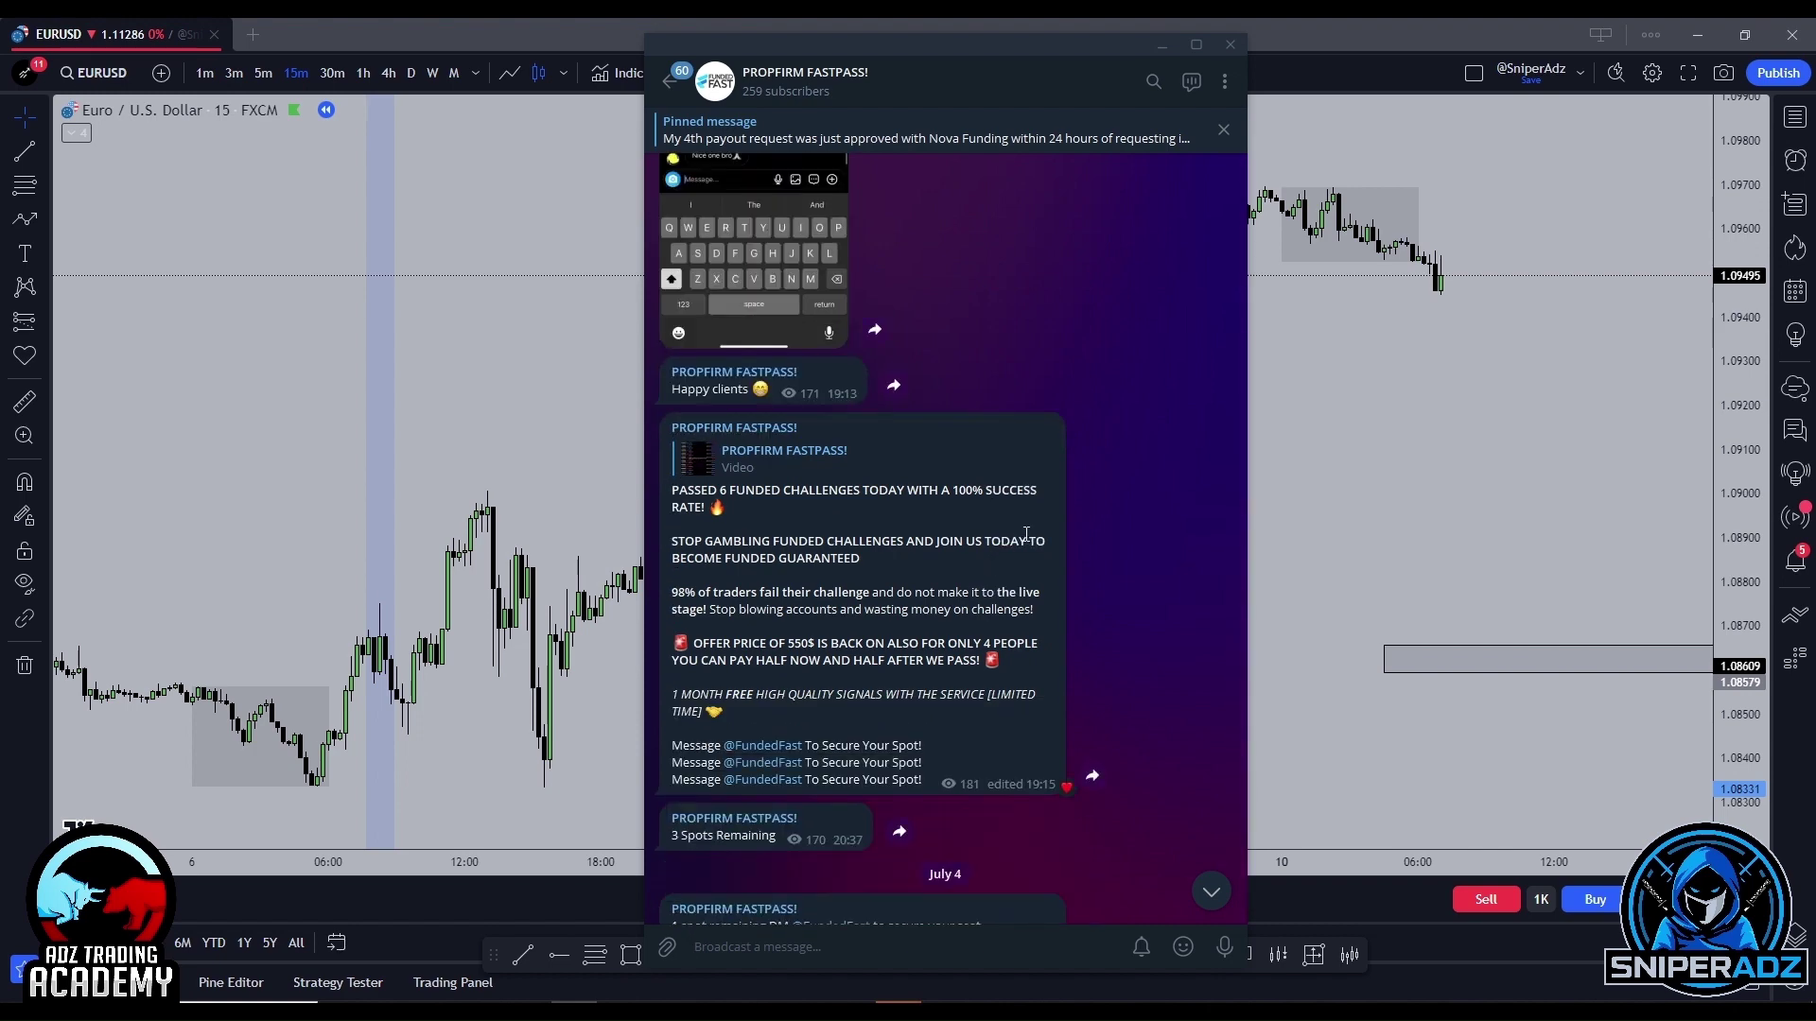
pyautogui.scroll(-2, 1026, 532)
pyautogui.scroll(-8, 1029, 535)
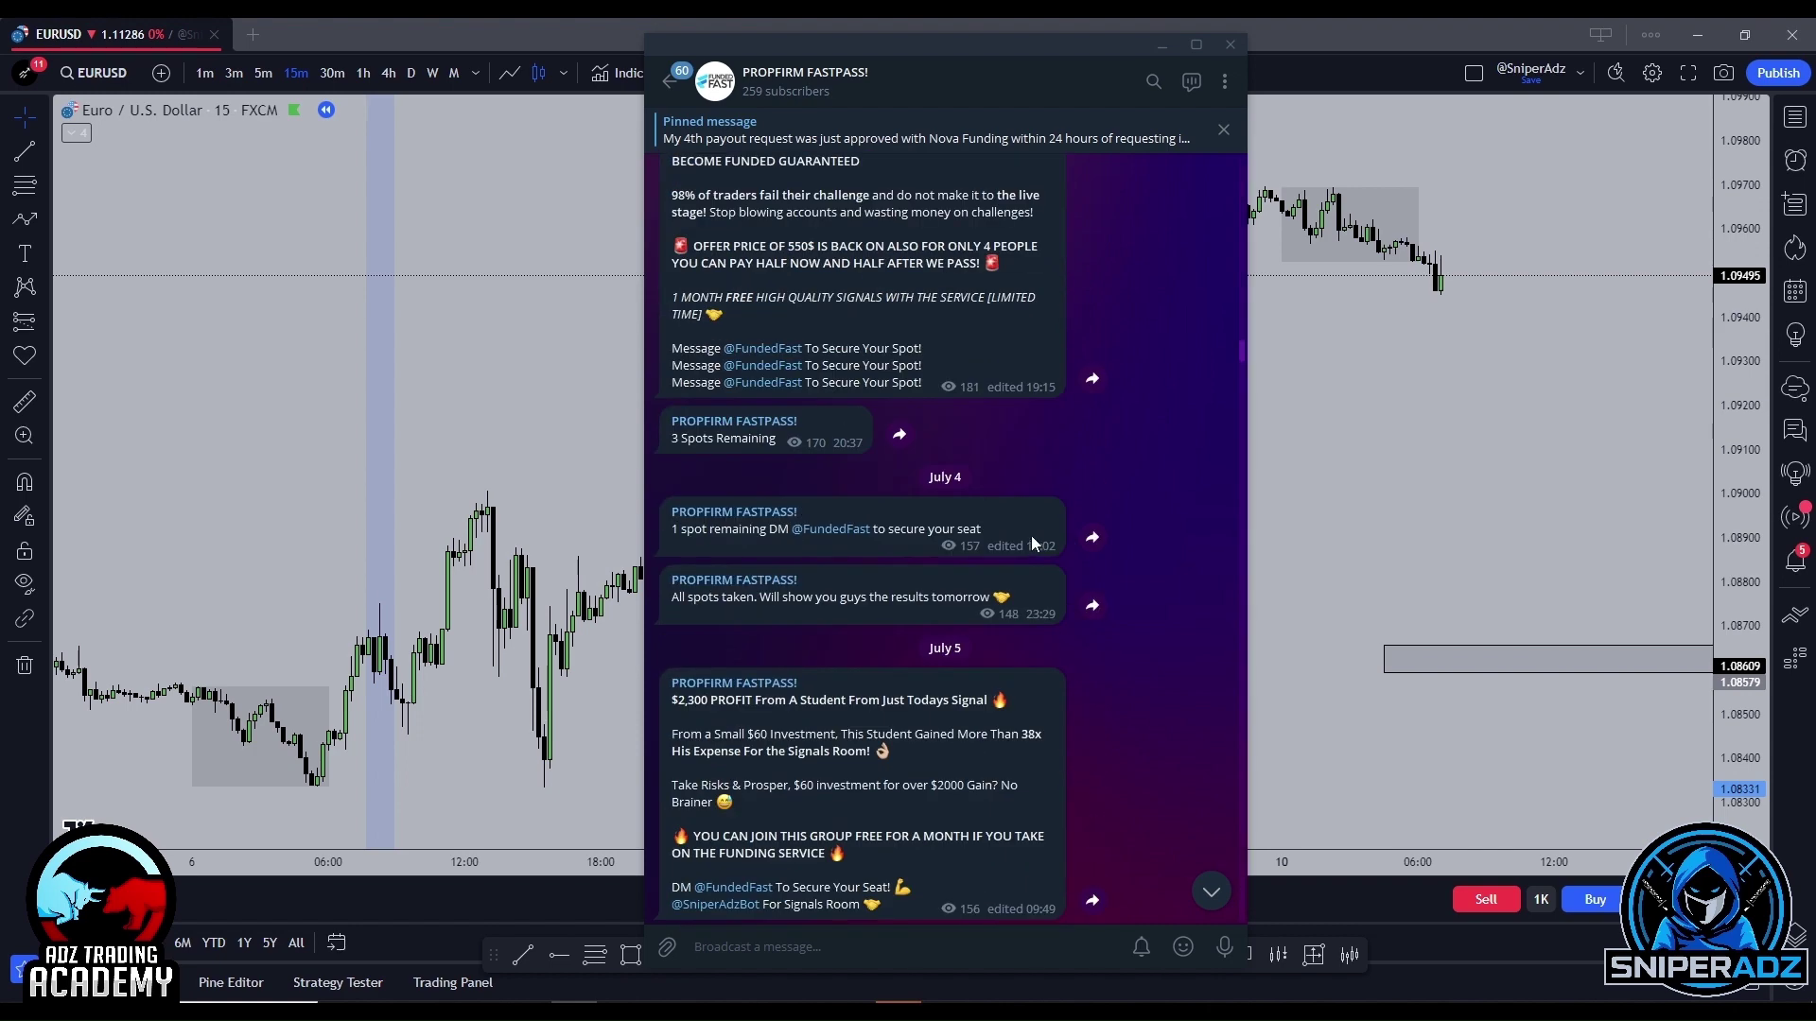
pyautogui.scroll(-2, 1032, 544)
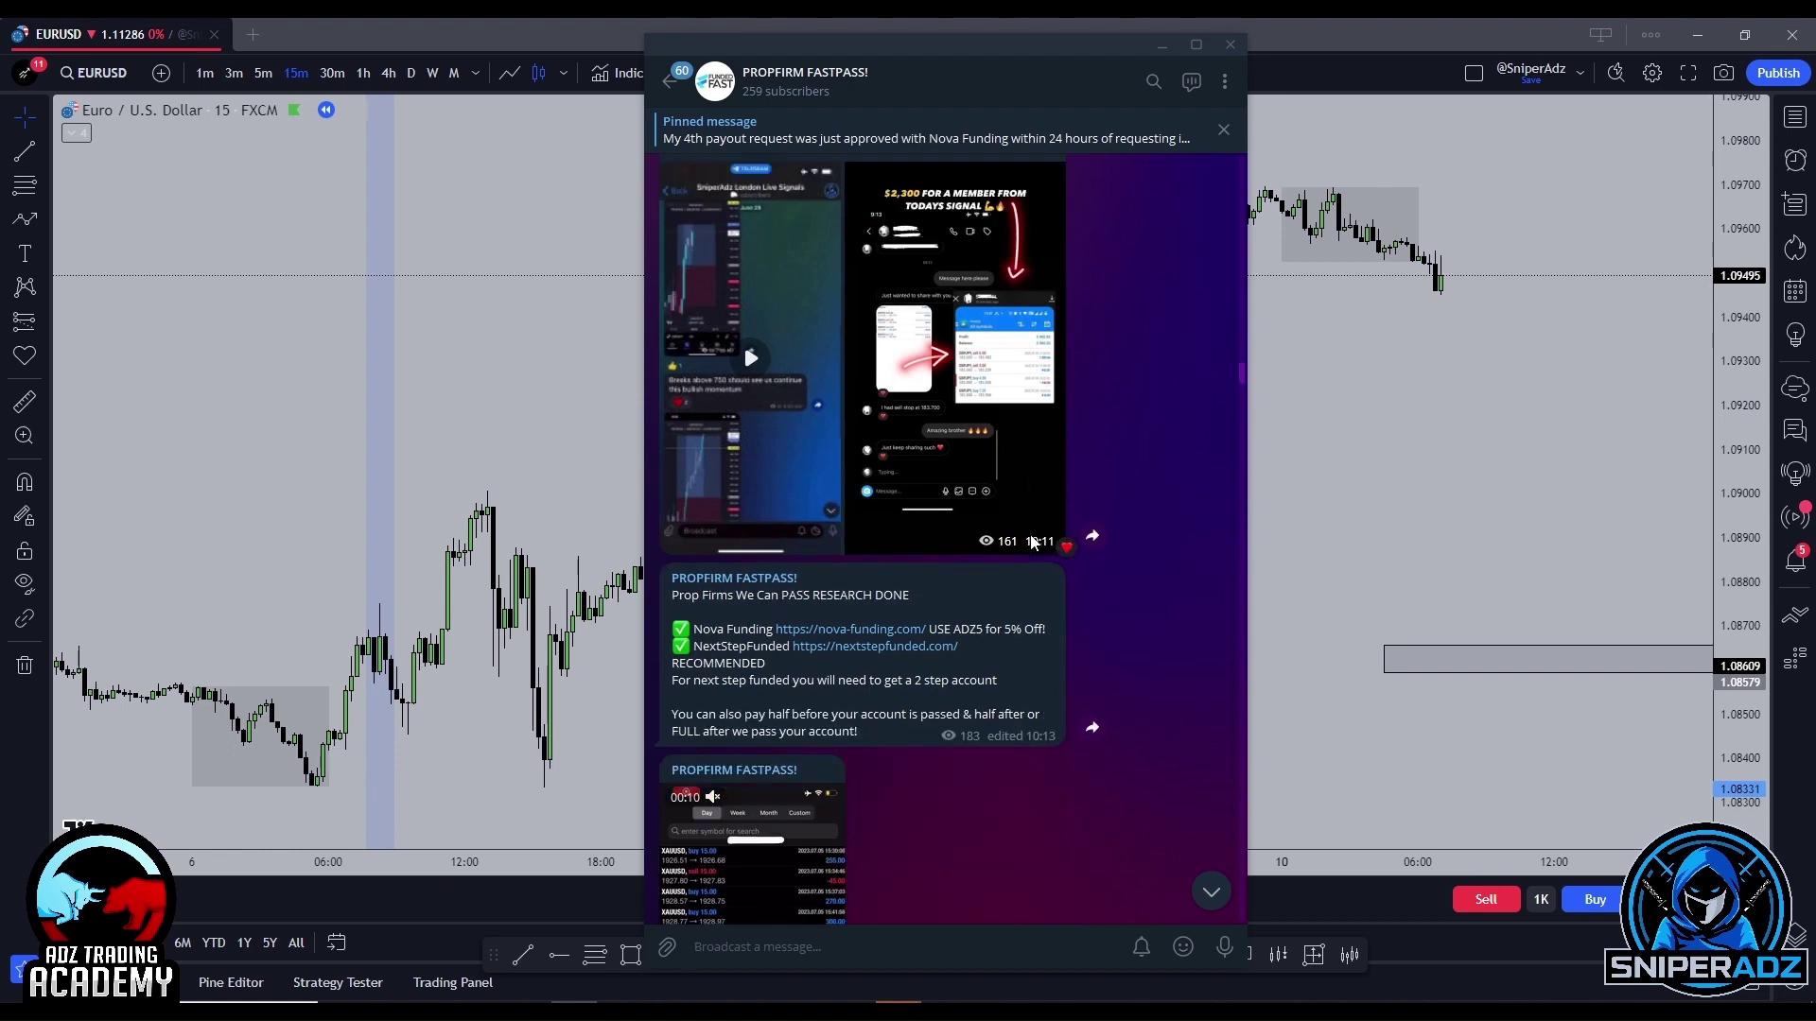
pyautogui.scroll(-2, 1031, 539)
pyautogui.scroll(-4, 1028, 535)
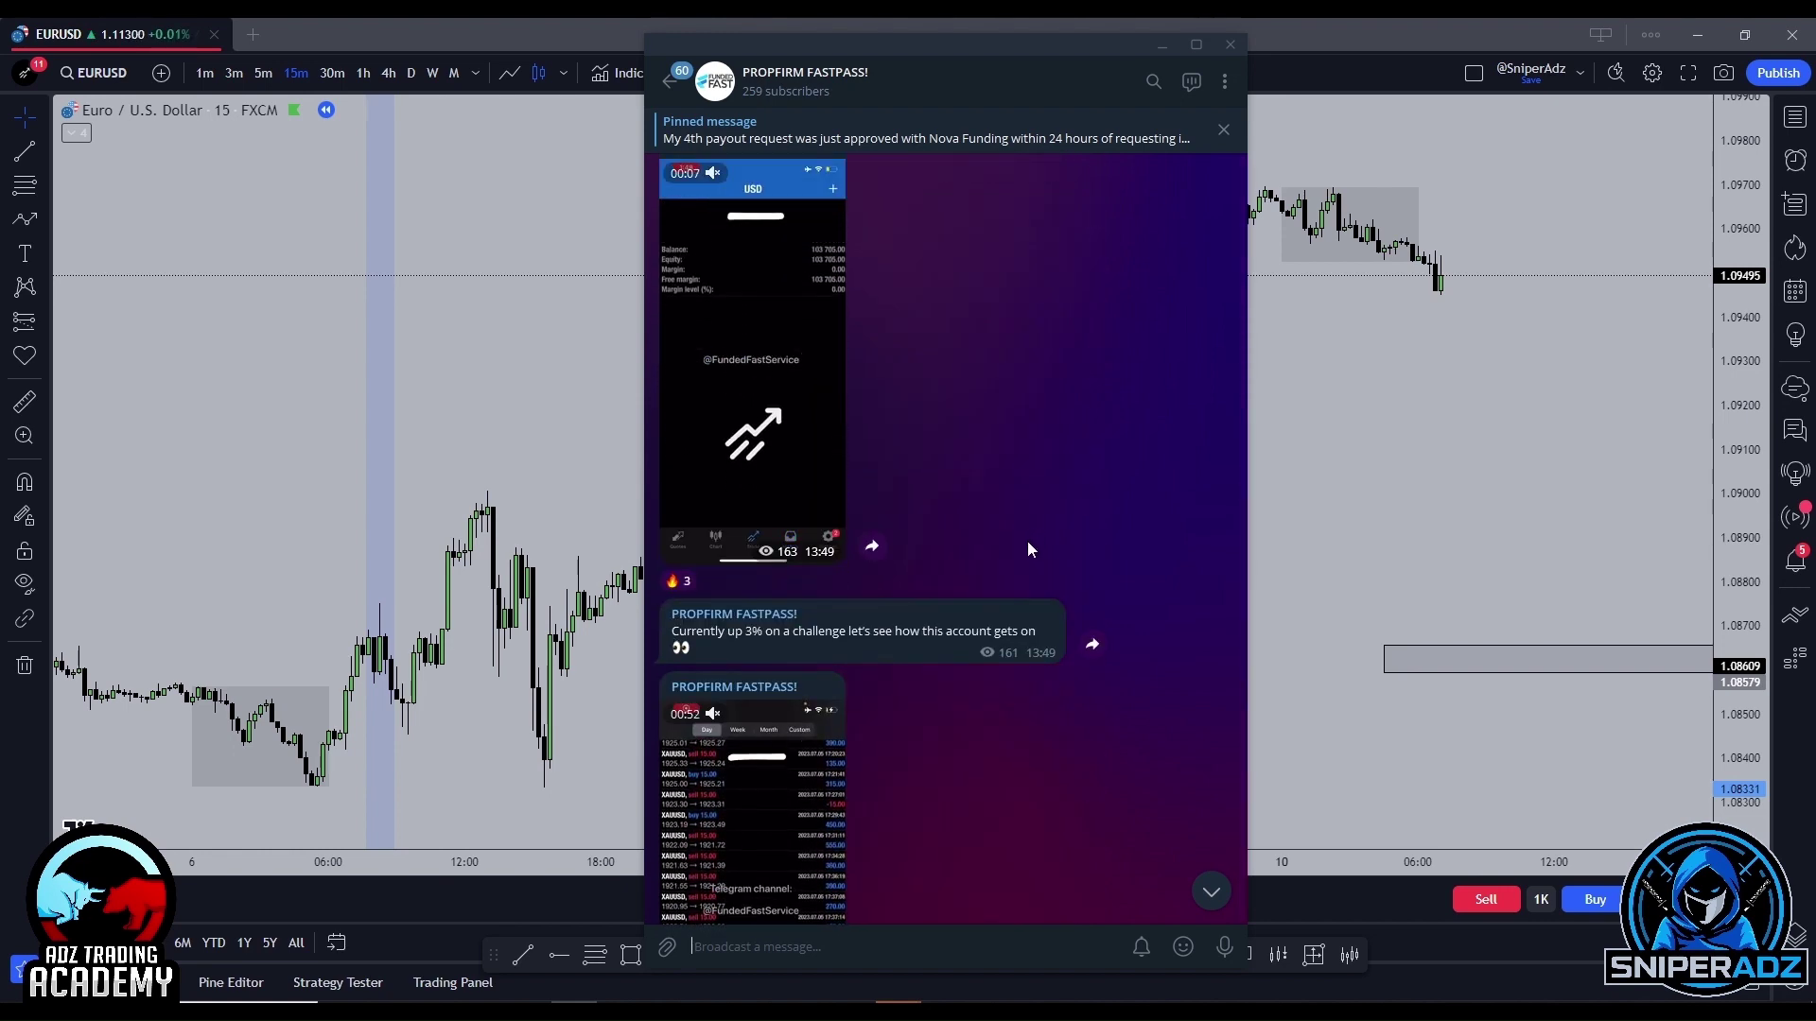
pyautogui.scroll(-1, 1029, 547)
pyautogui.scroll(-3, 1028, 542)
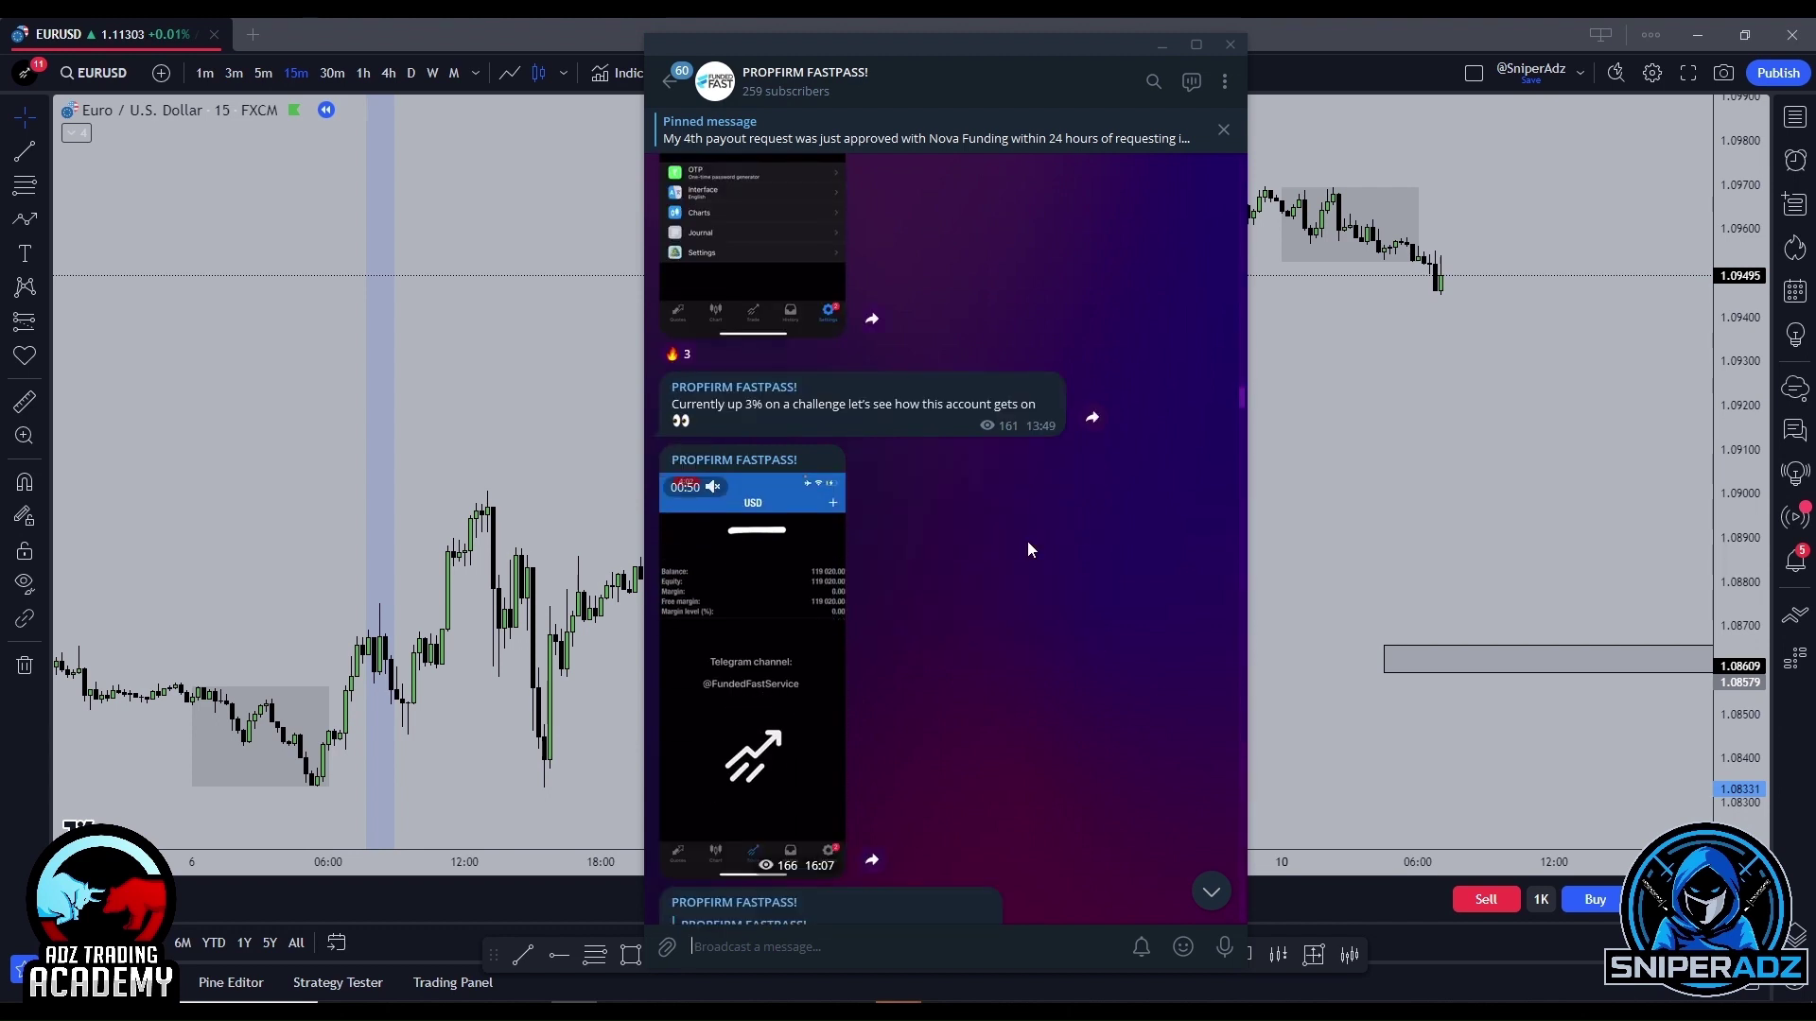
pyautogui.scroll(-2, 1028, 542)
pyautogui.scroll(-4, 1028, 542)
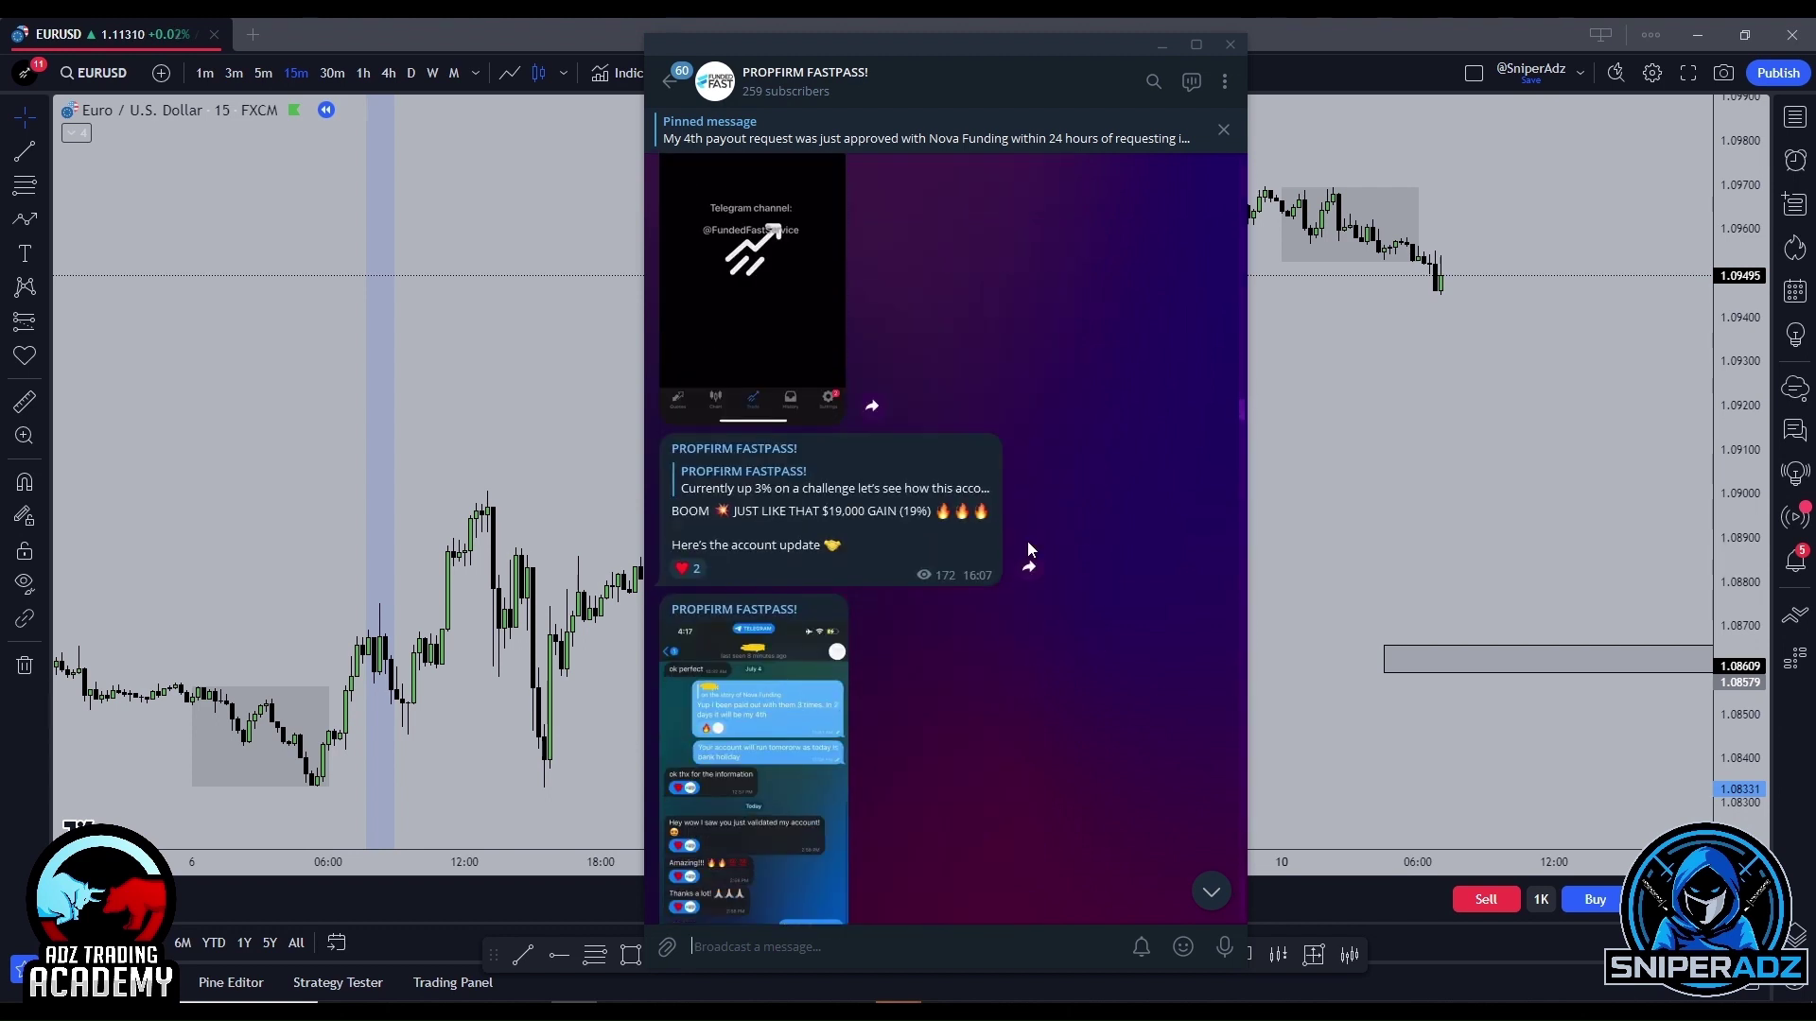
pyautogui.scroll(-1, 1027, 547)
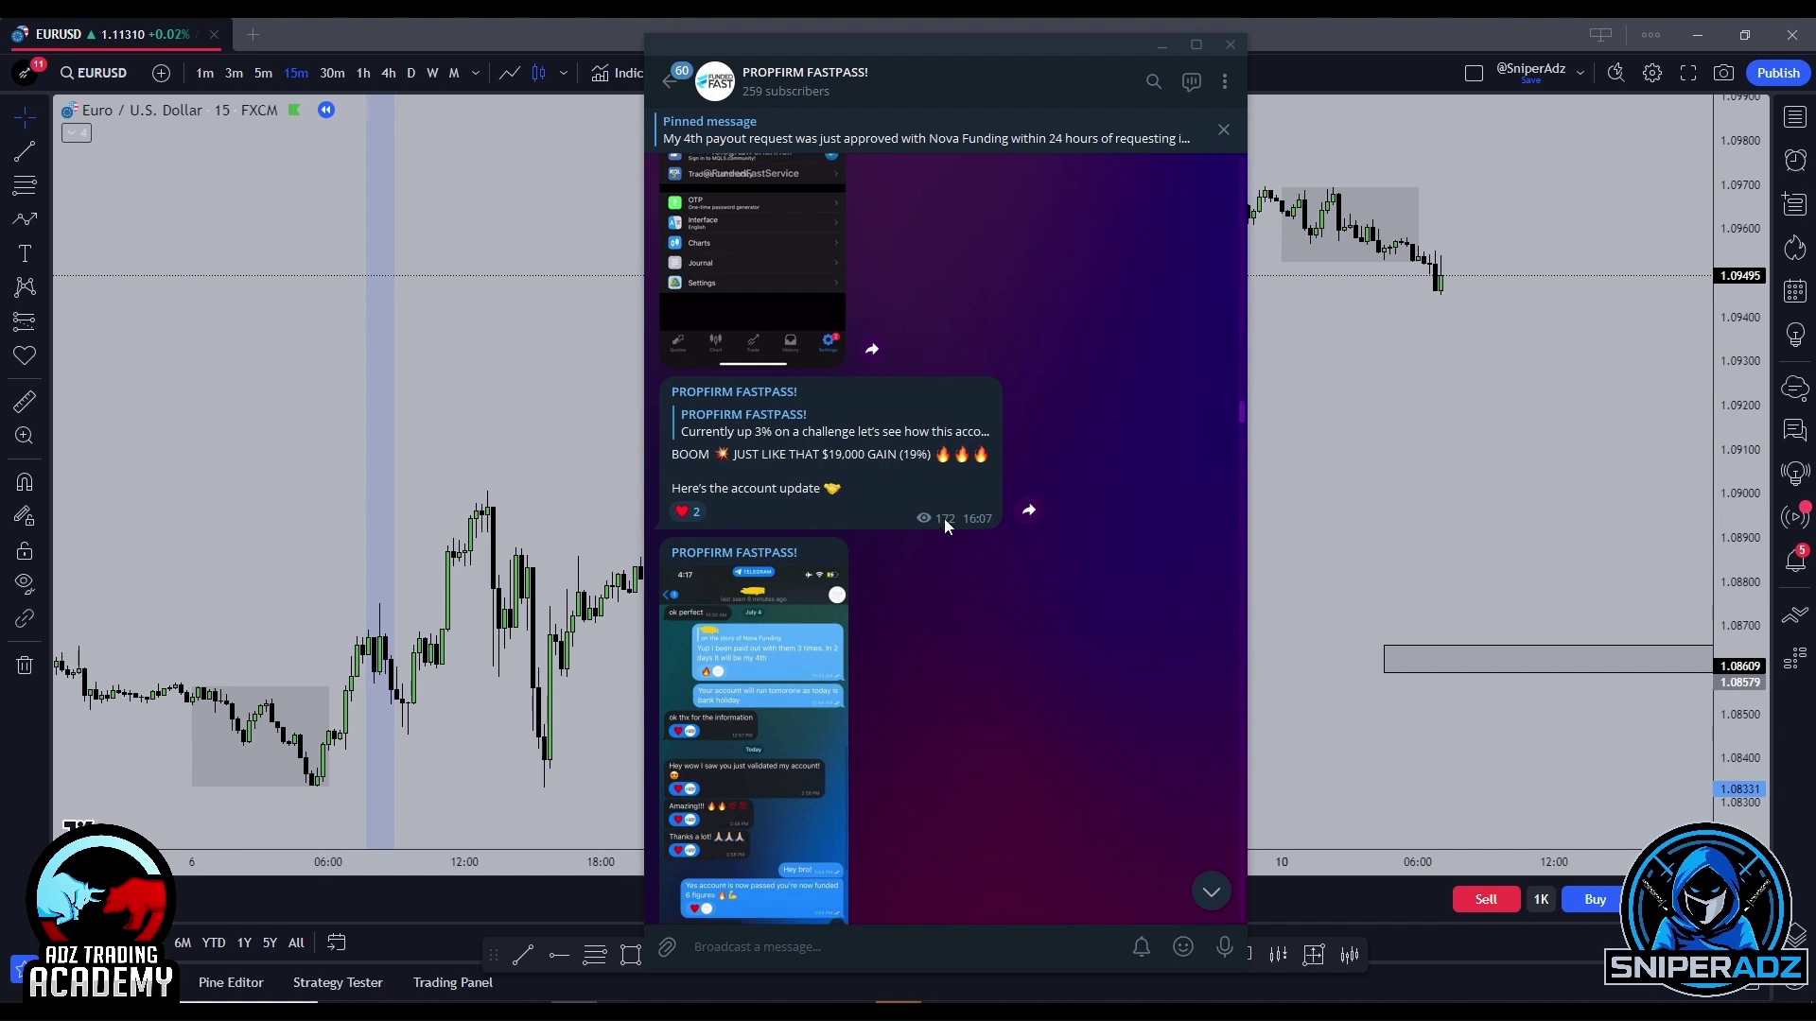
# Jump to the pinned message about the 4th payout request and examine its payout screenshot and the surrounding posts.
pyautogui.click(932, 146)
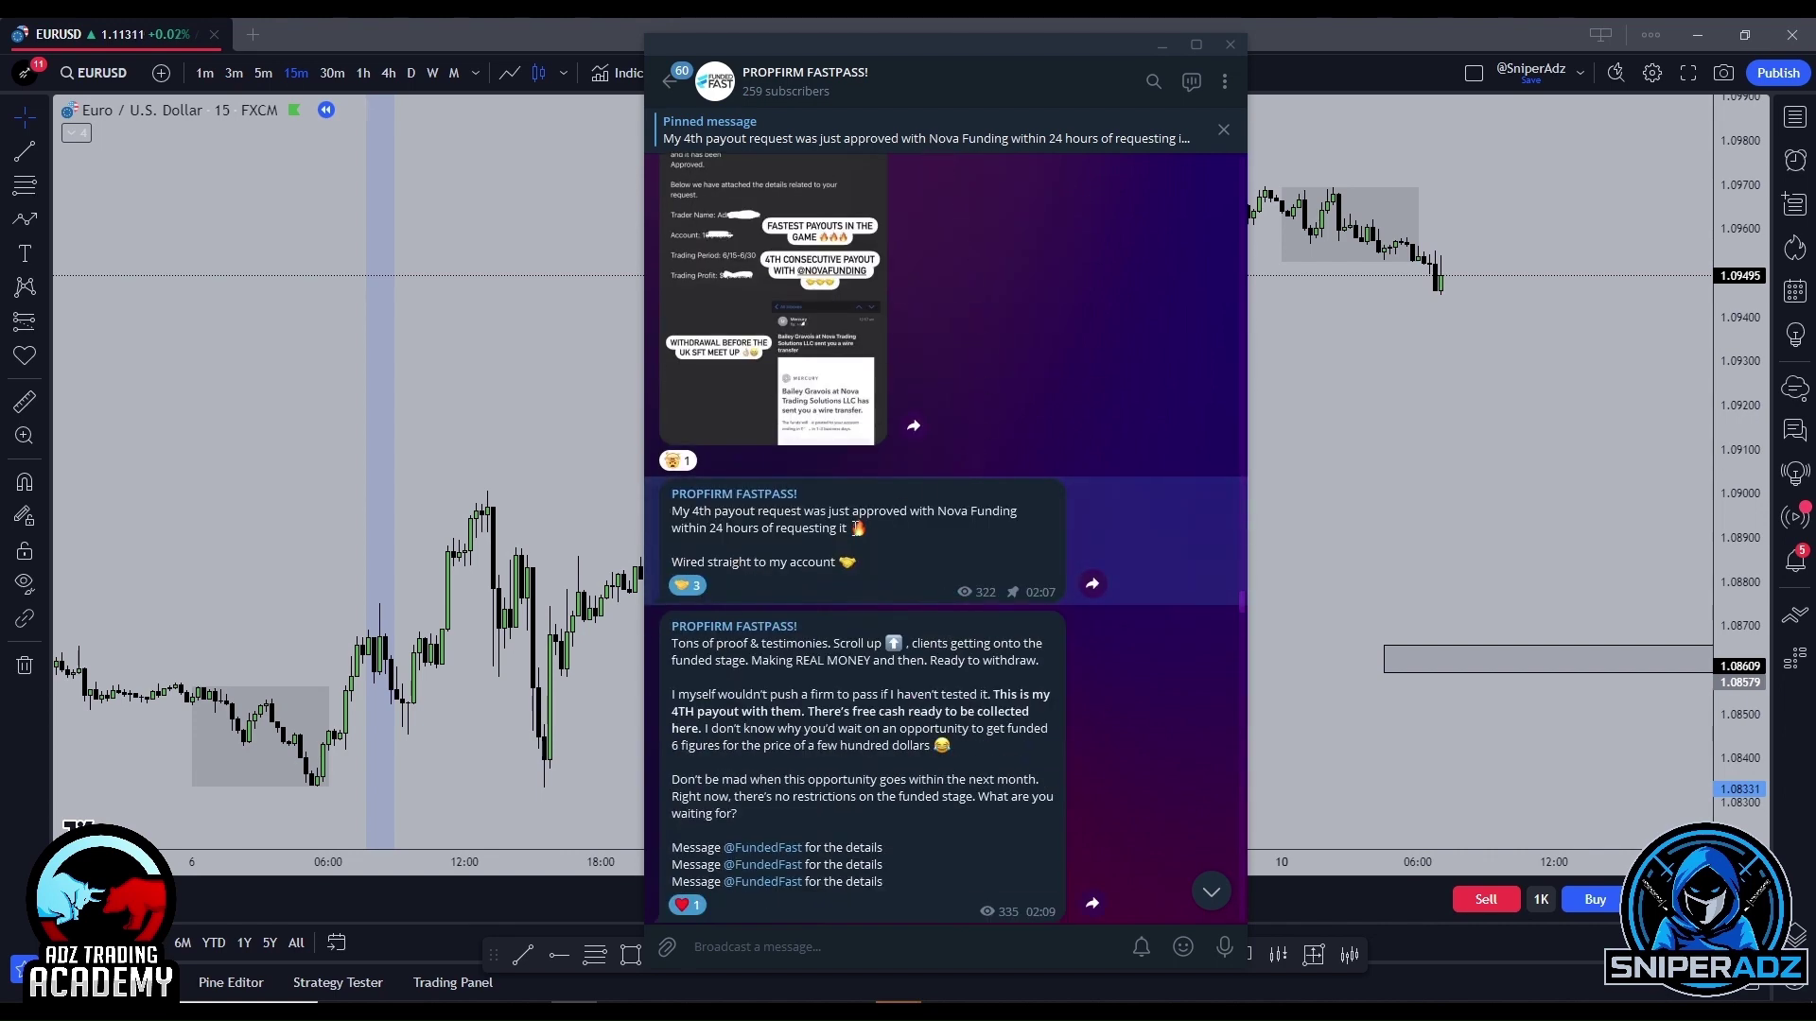
pyautogui.scroll(2, 910, 526)
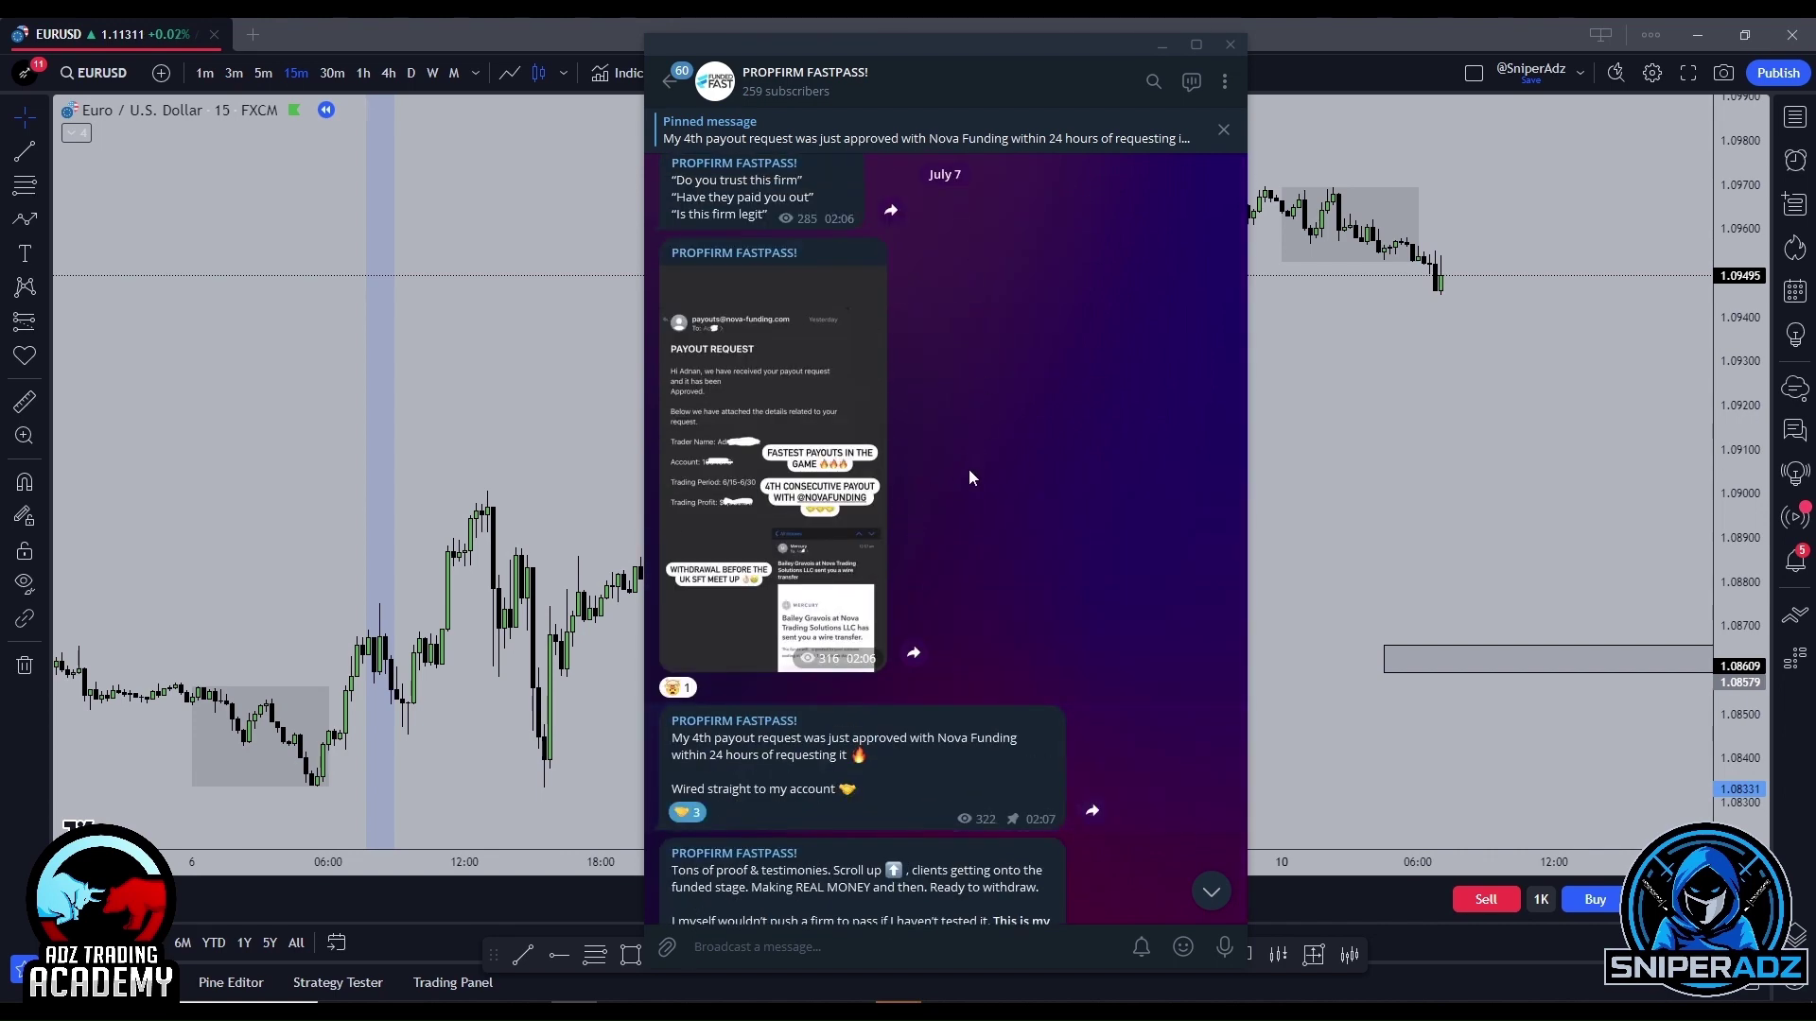
pyautogui.click(752, 527)
pyautogui.click(1215, 367)
pyautogui.scroll(5, 1008, 469)
pyautogui.scroll(-6, 1012, 473)
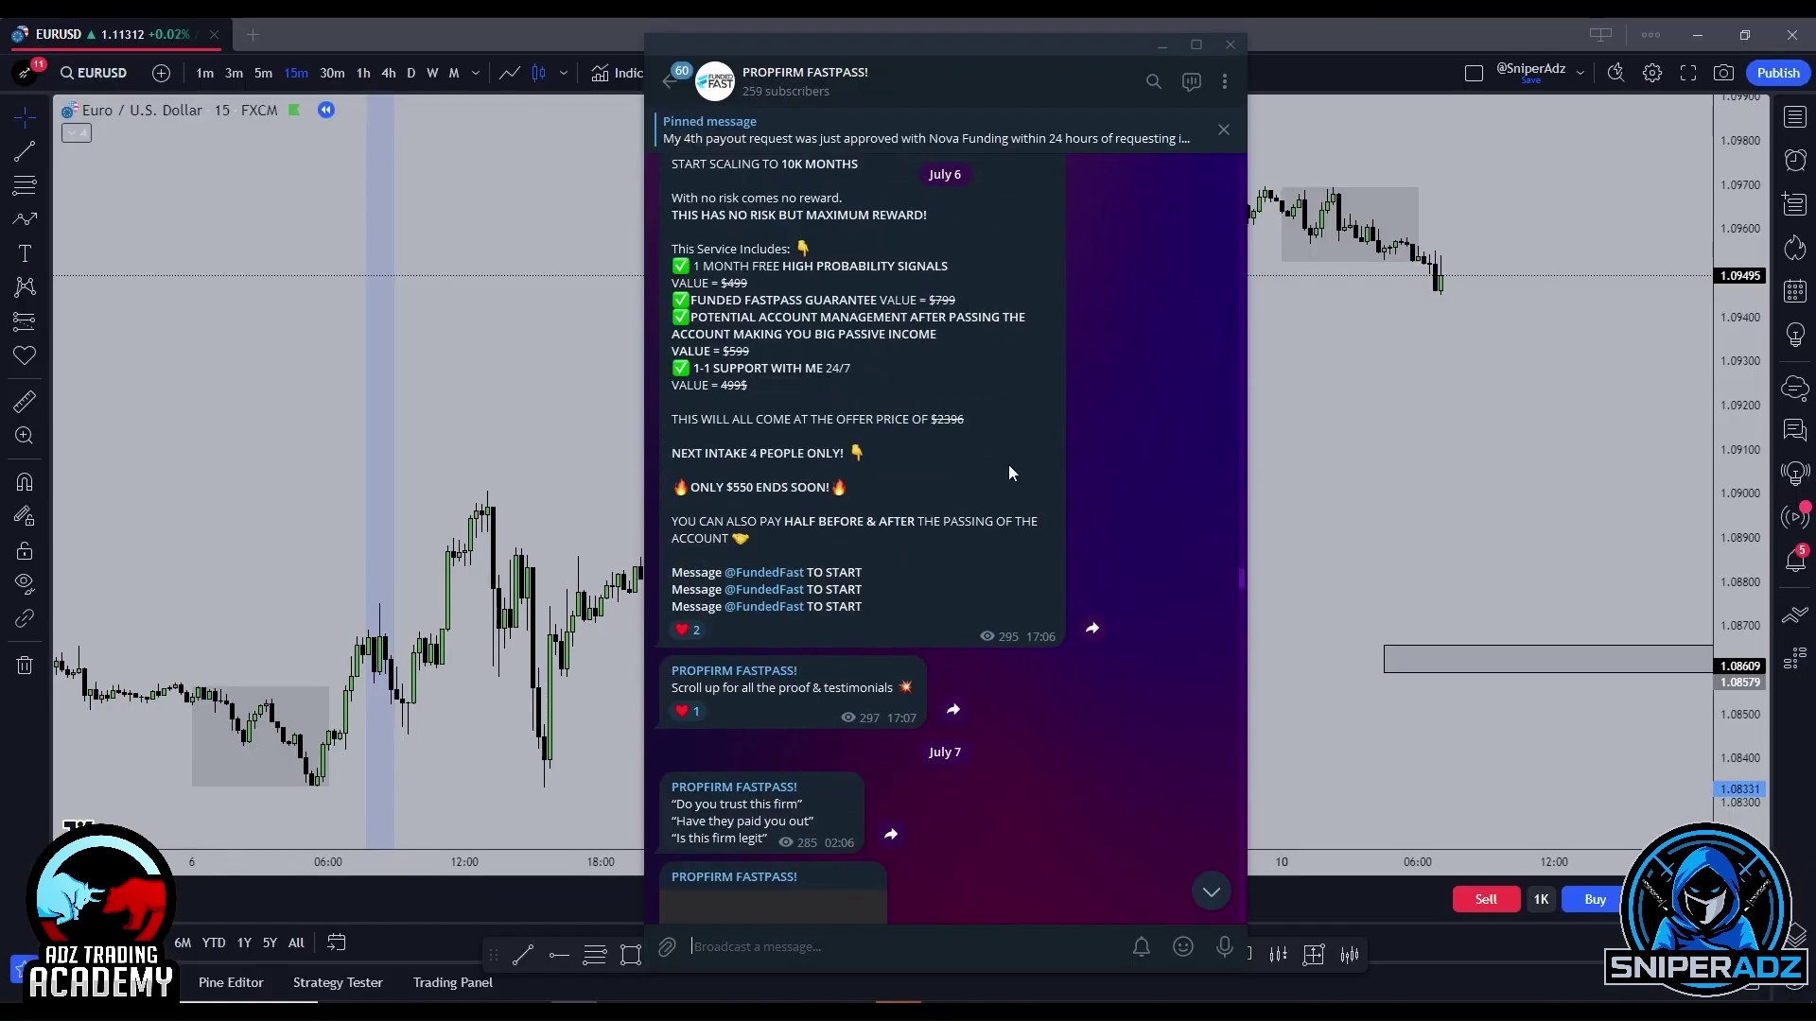
# Switch back to TradingView and move the strategy notes and trade diagram together, down and away from the EURUSD candles.
pyautogui.click(1383, 432)
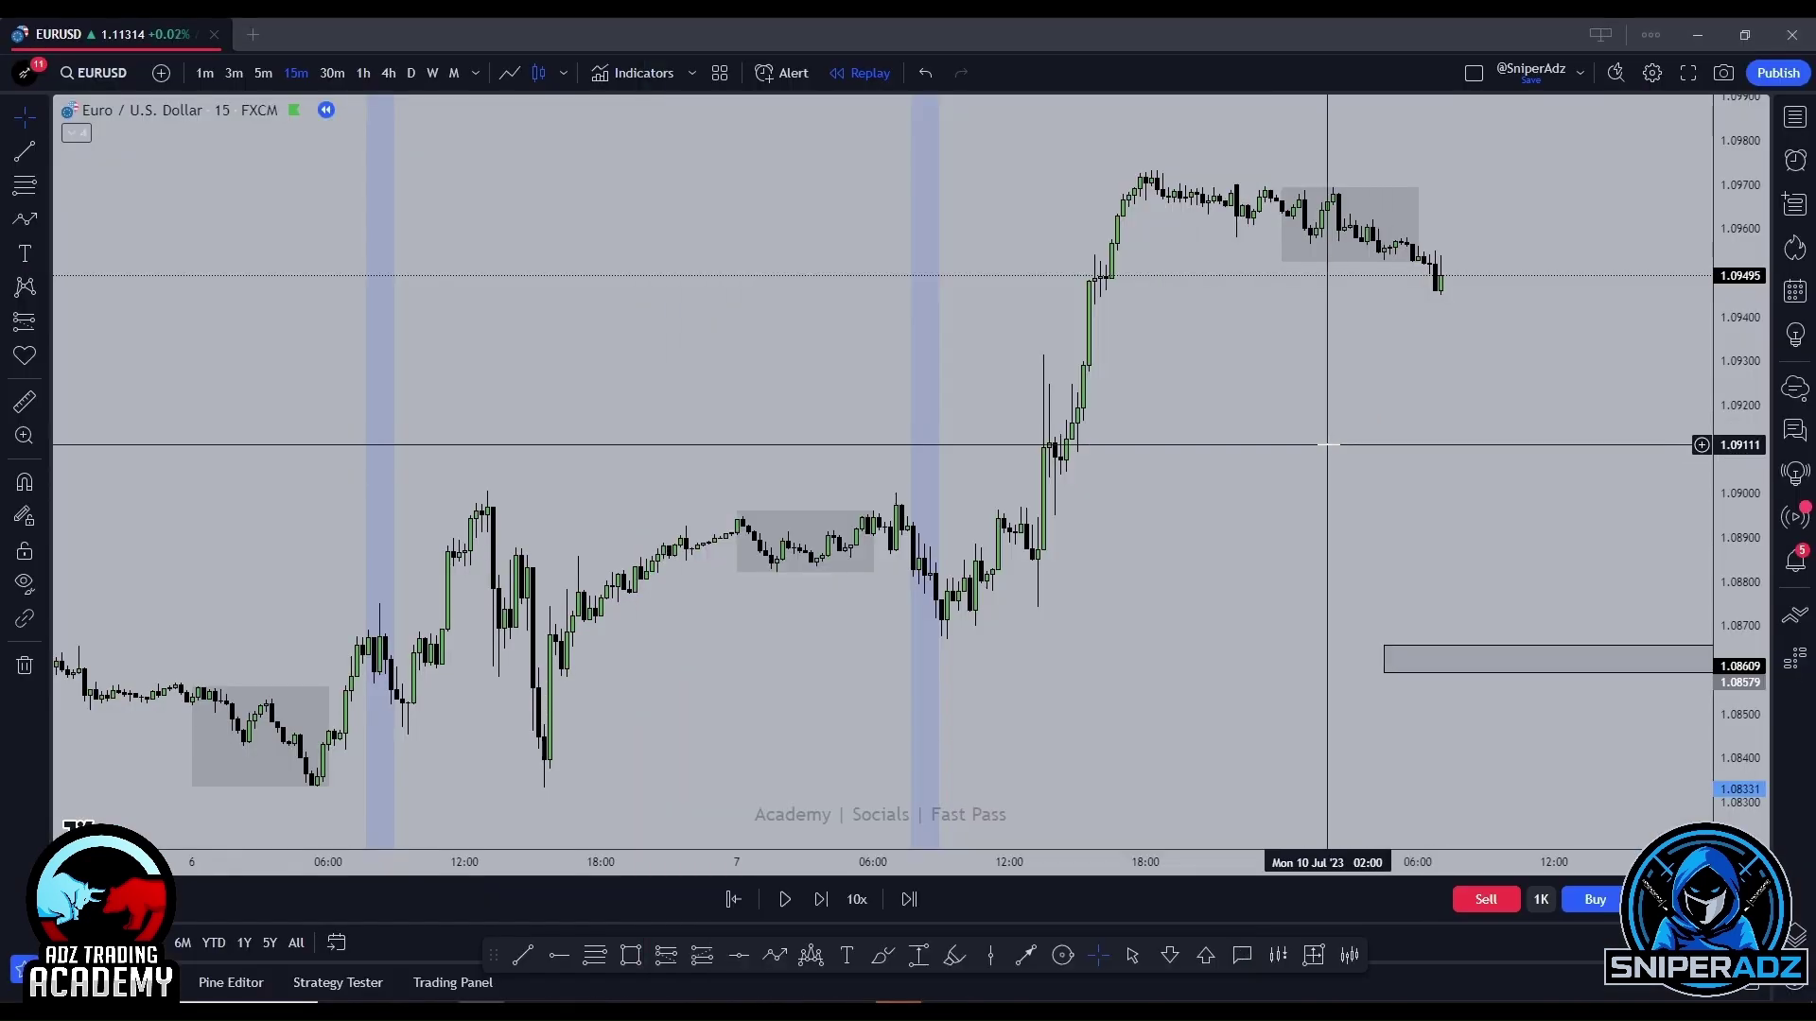
pyautogui.moveTo(1330, 430); pyautogui.dragTo(1118, 544)
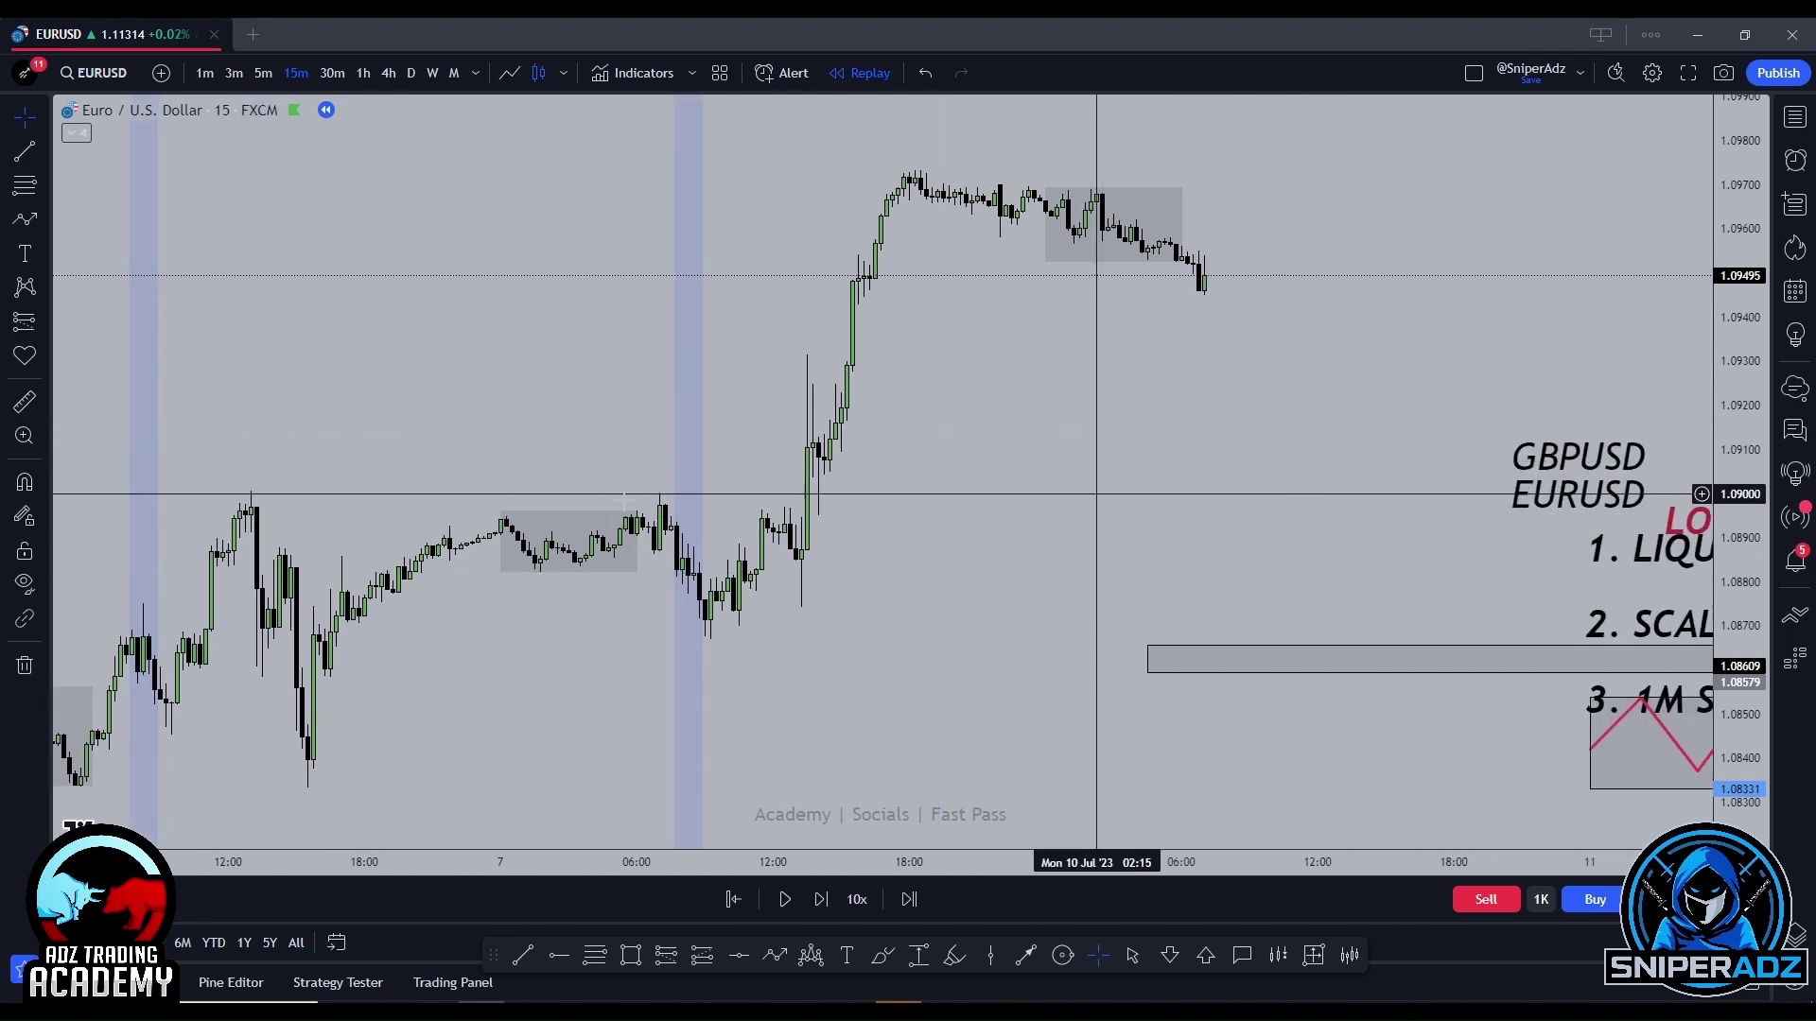
pyautogui.moveTo(1308, 483); pyautogui.dragTo(734, 463)
pyautogui.scroll(-6, 910, 507)
pyautogui.moveTo(825, 421); pyautogui.dragTo(1622, 822)
pyautogui.moveTo(1078, 504); pyautogui.dragTo(1551, 949)
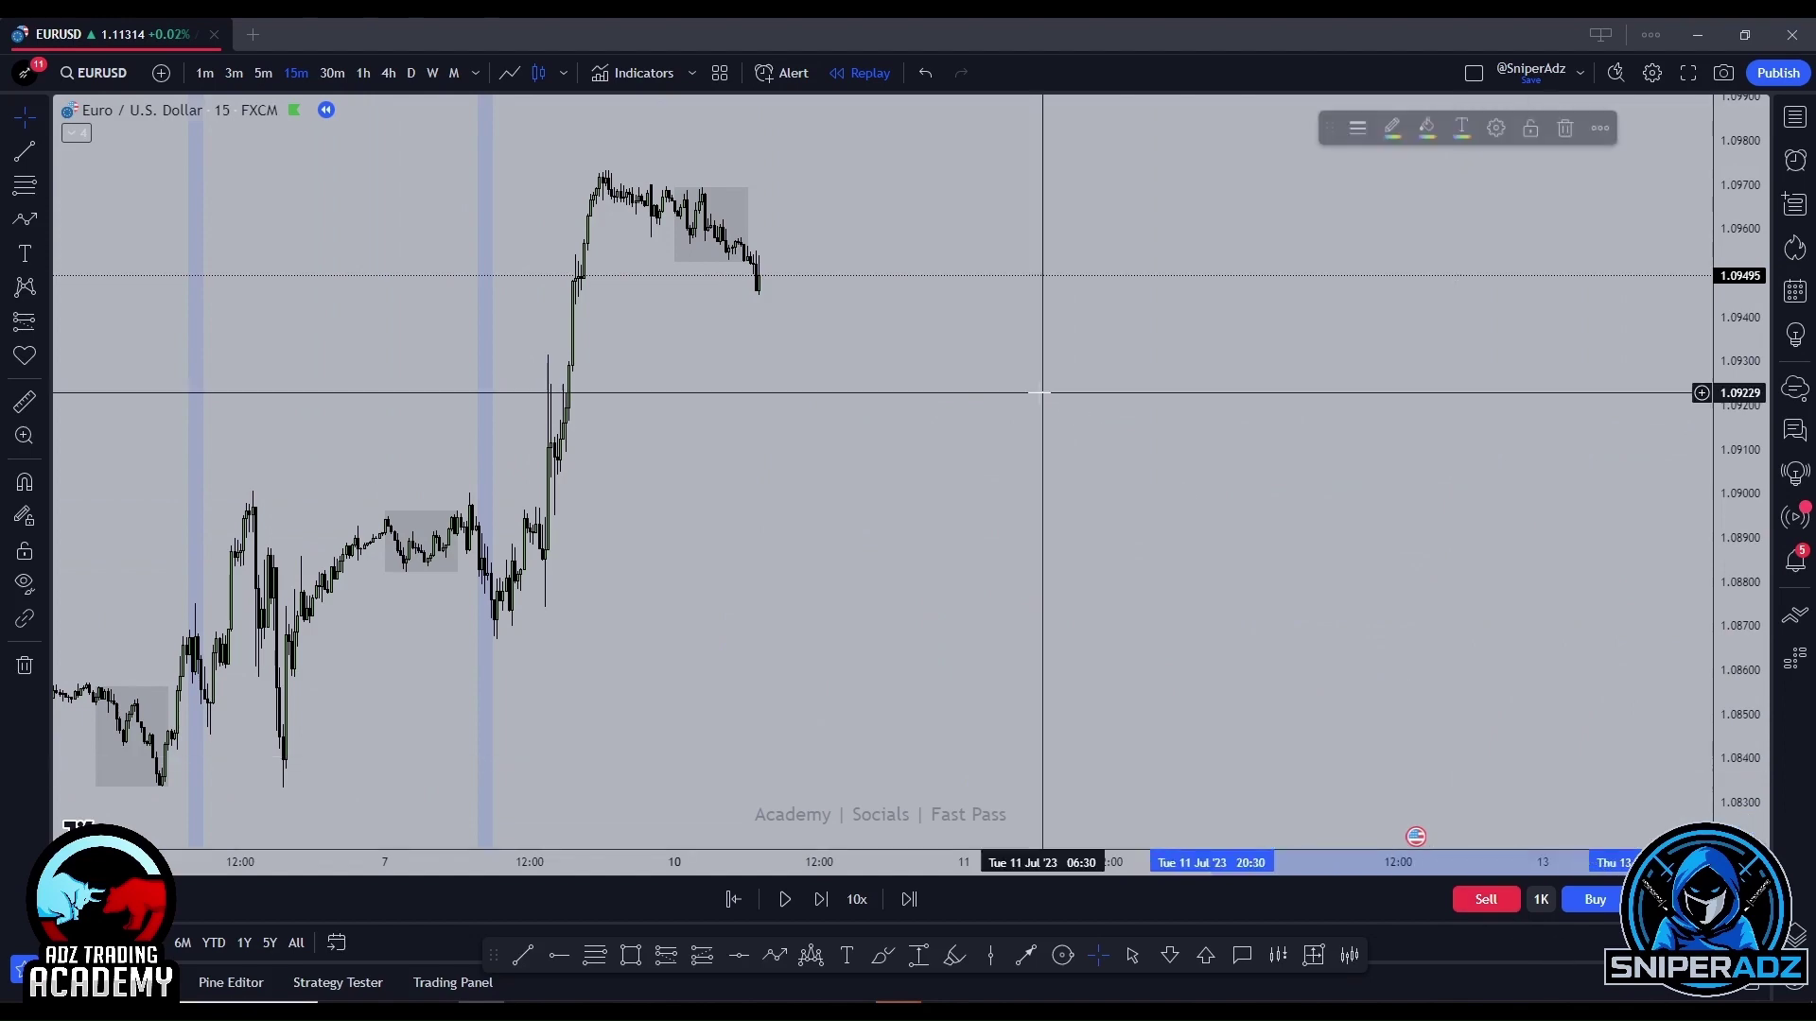
# Temporarily mark the area just below the latest grey session box with a rectangle from about 1.09526 to 1.09431, and remove it.
pyautogui.moveTo(1090, 425); pyautogui.dragTo(1289, 530)
pyautogui.scroll(12, 1184, 491)
pyautogui.scroll(-5, 727, 467)
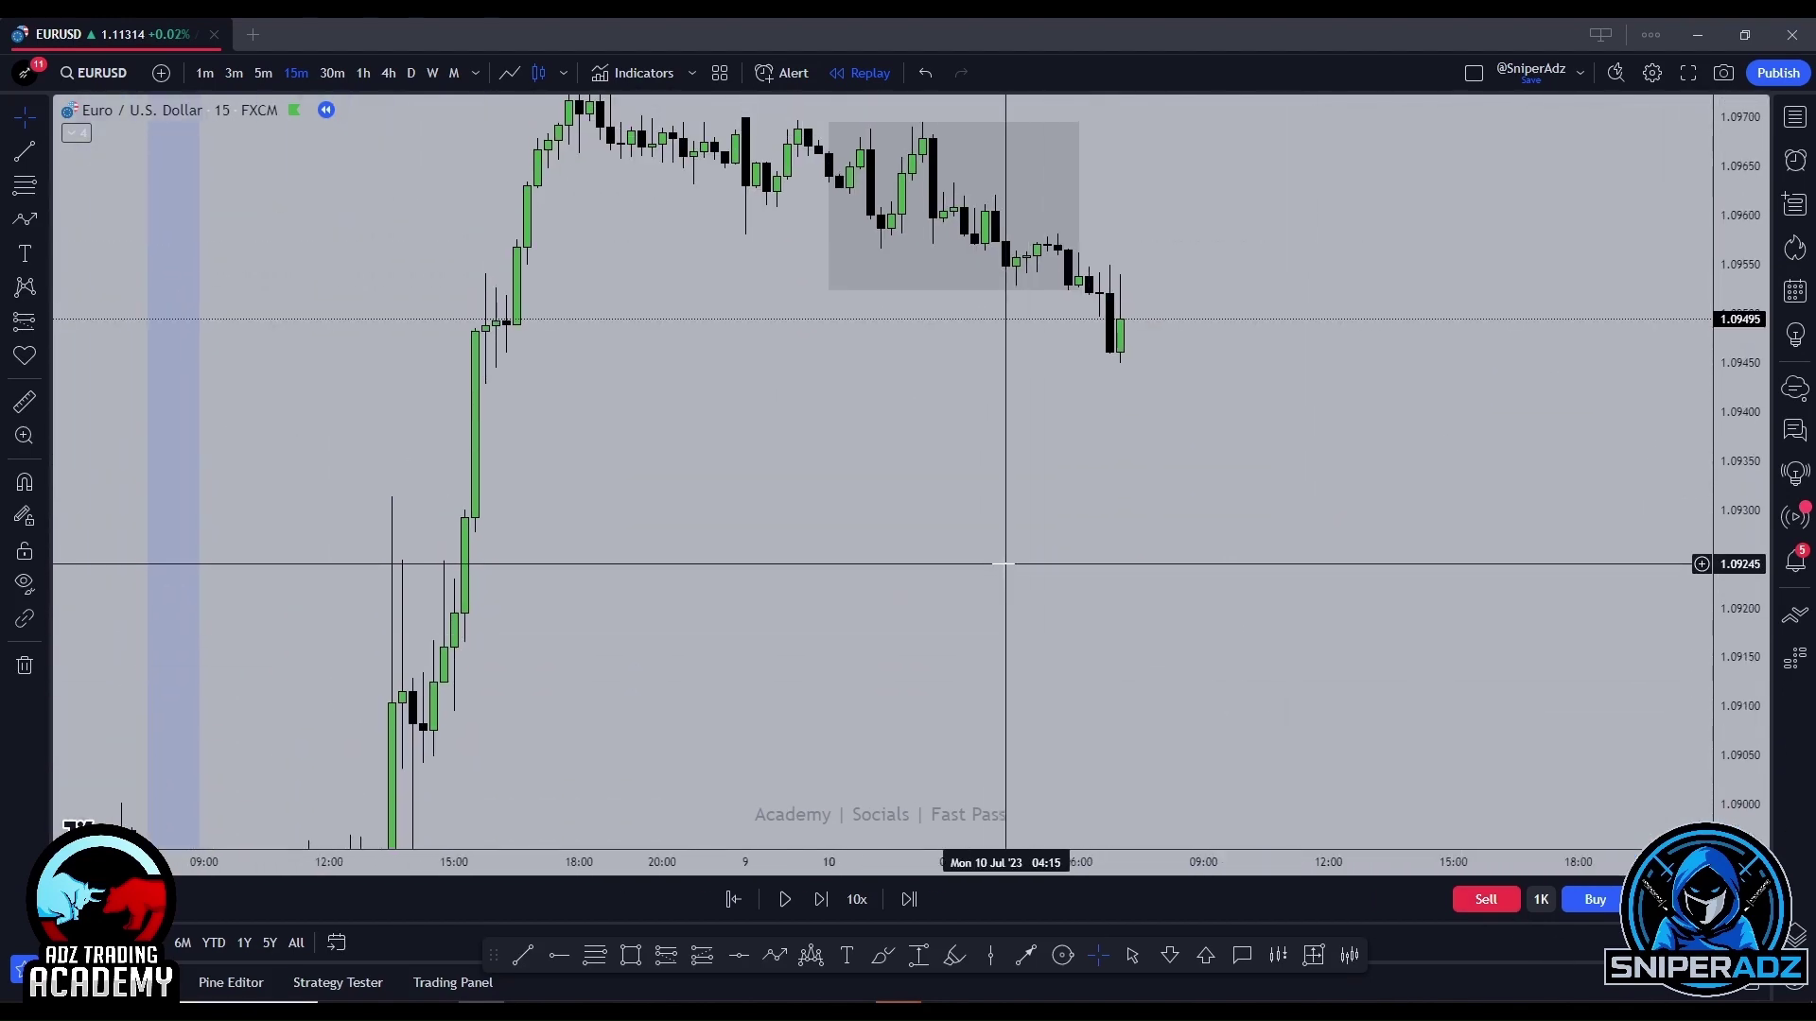
pyautogui.moveTo(985, 486); pyautogui.dragTo(993, 605)
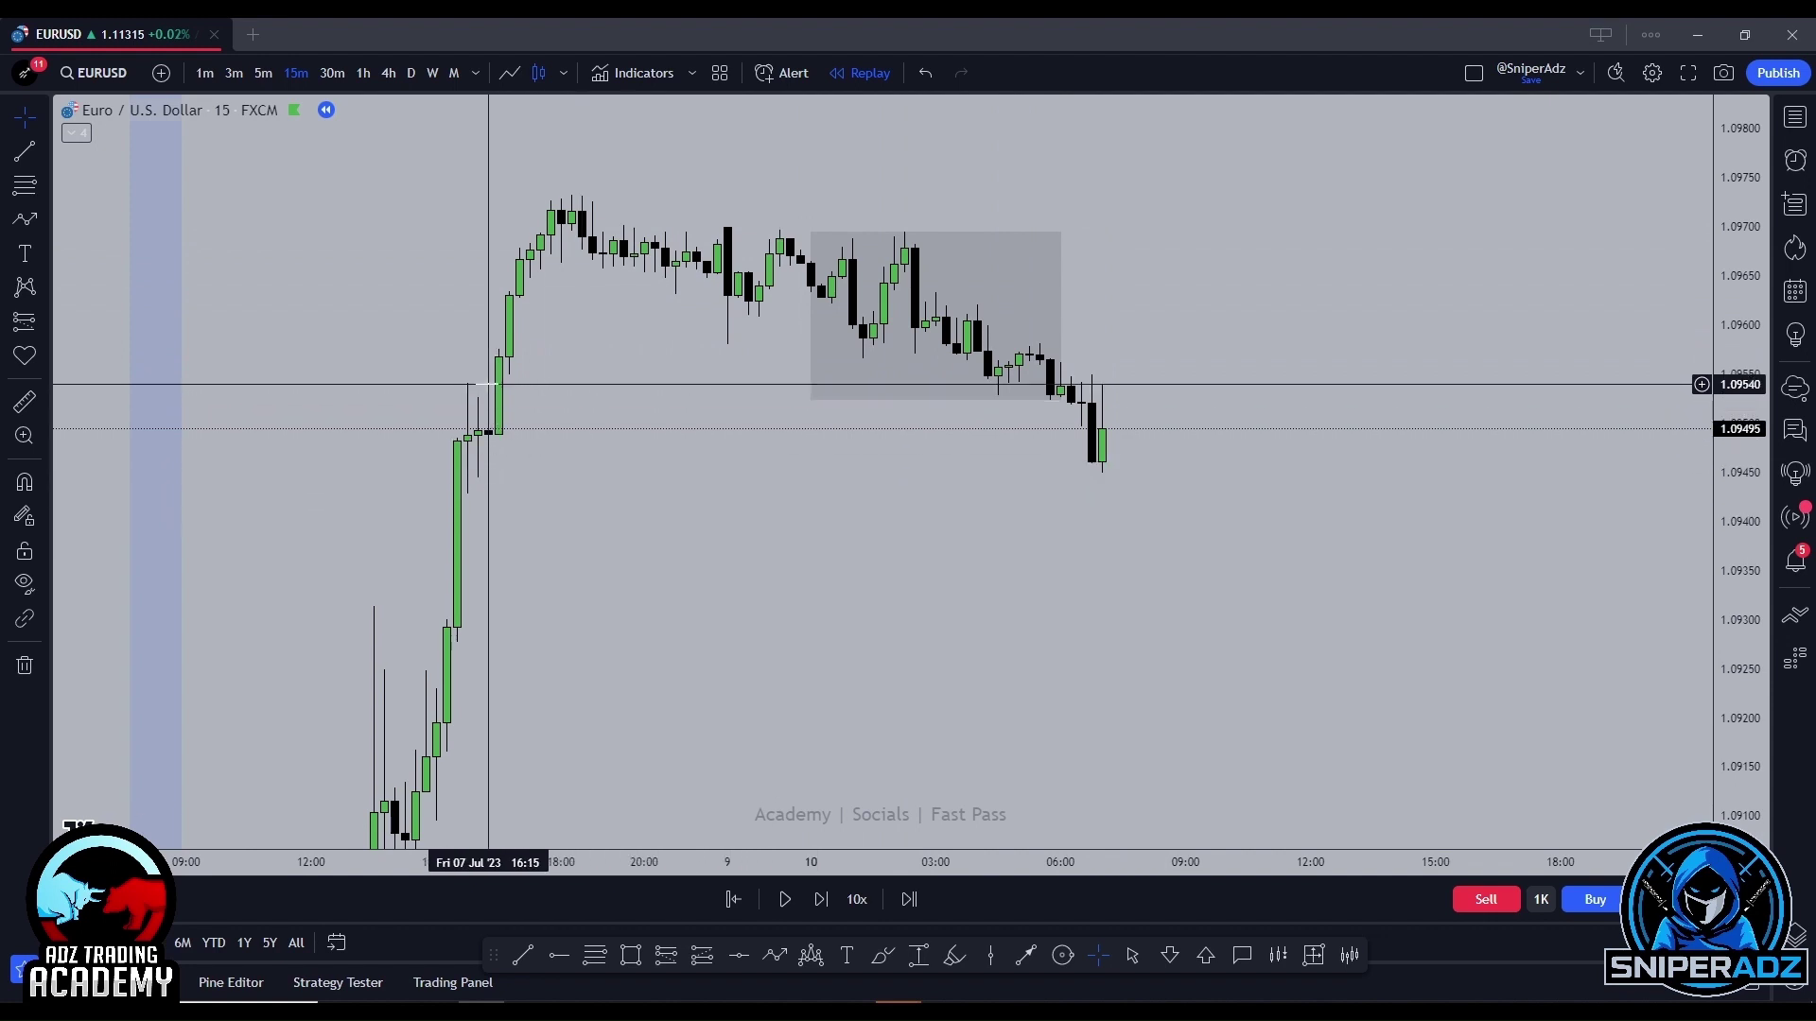
pyautogui.click(630, 955)
pyautogui.moveTo(467, 398)
pyautogui.mouseDown()
pyautogui.moveTo(551, 474)
pyautogui.moveTo(1321, 493)
pyautogui.mouseUp()
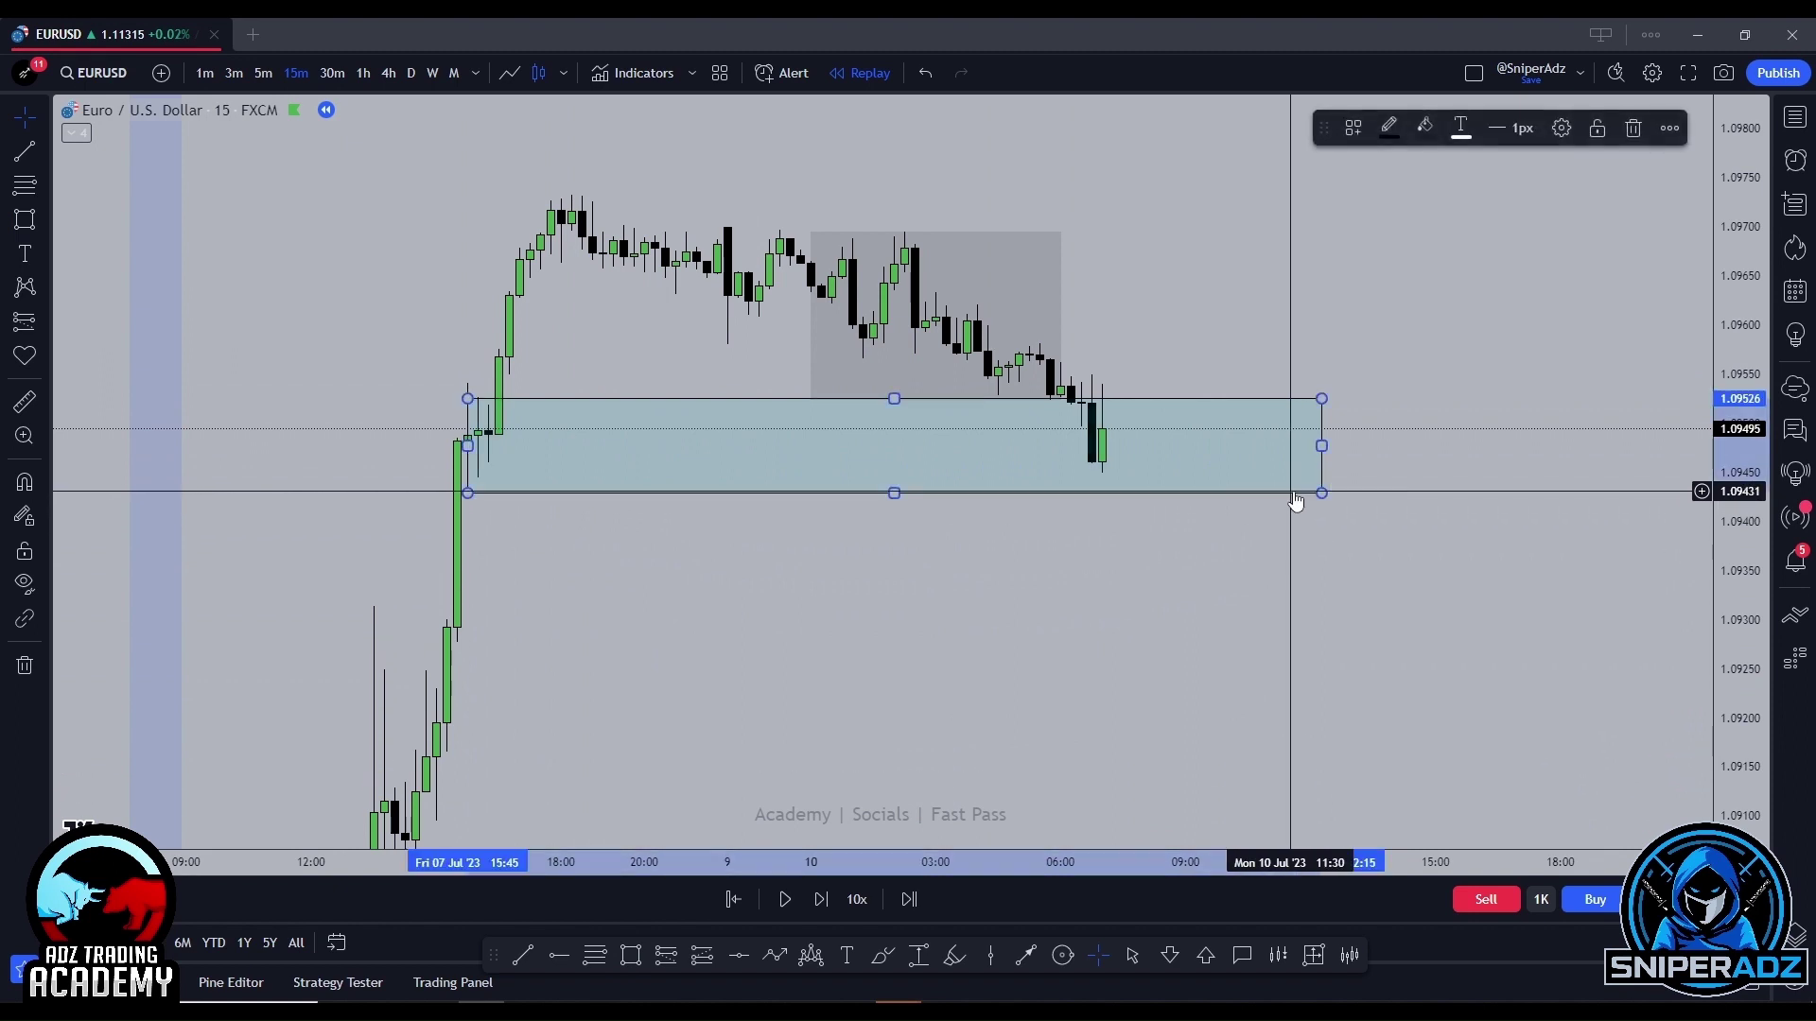
pyautogui.press('Delete')
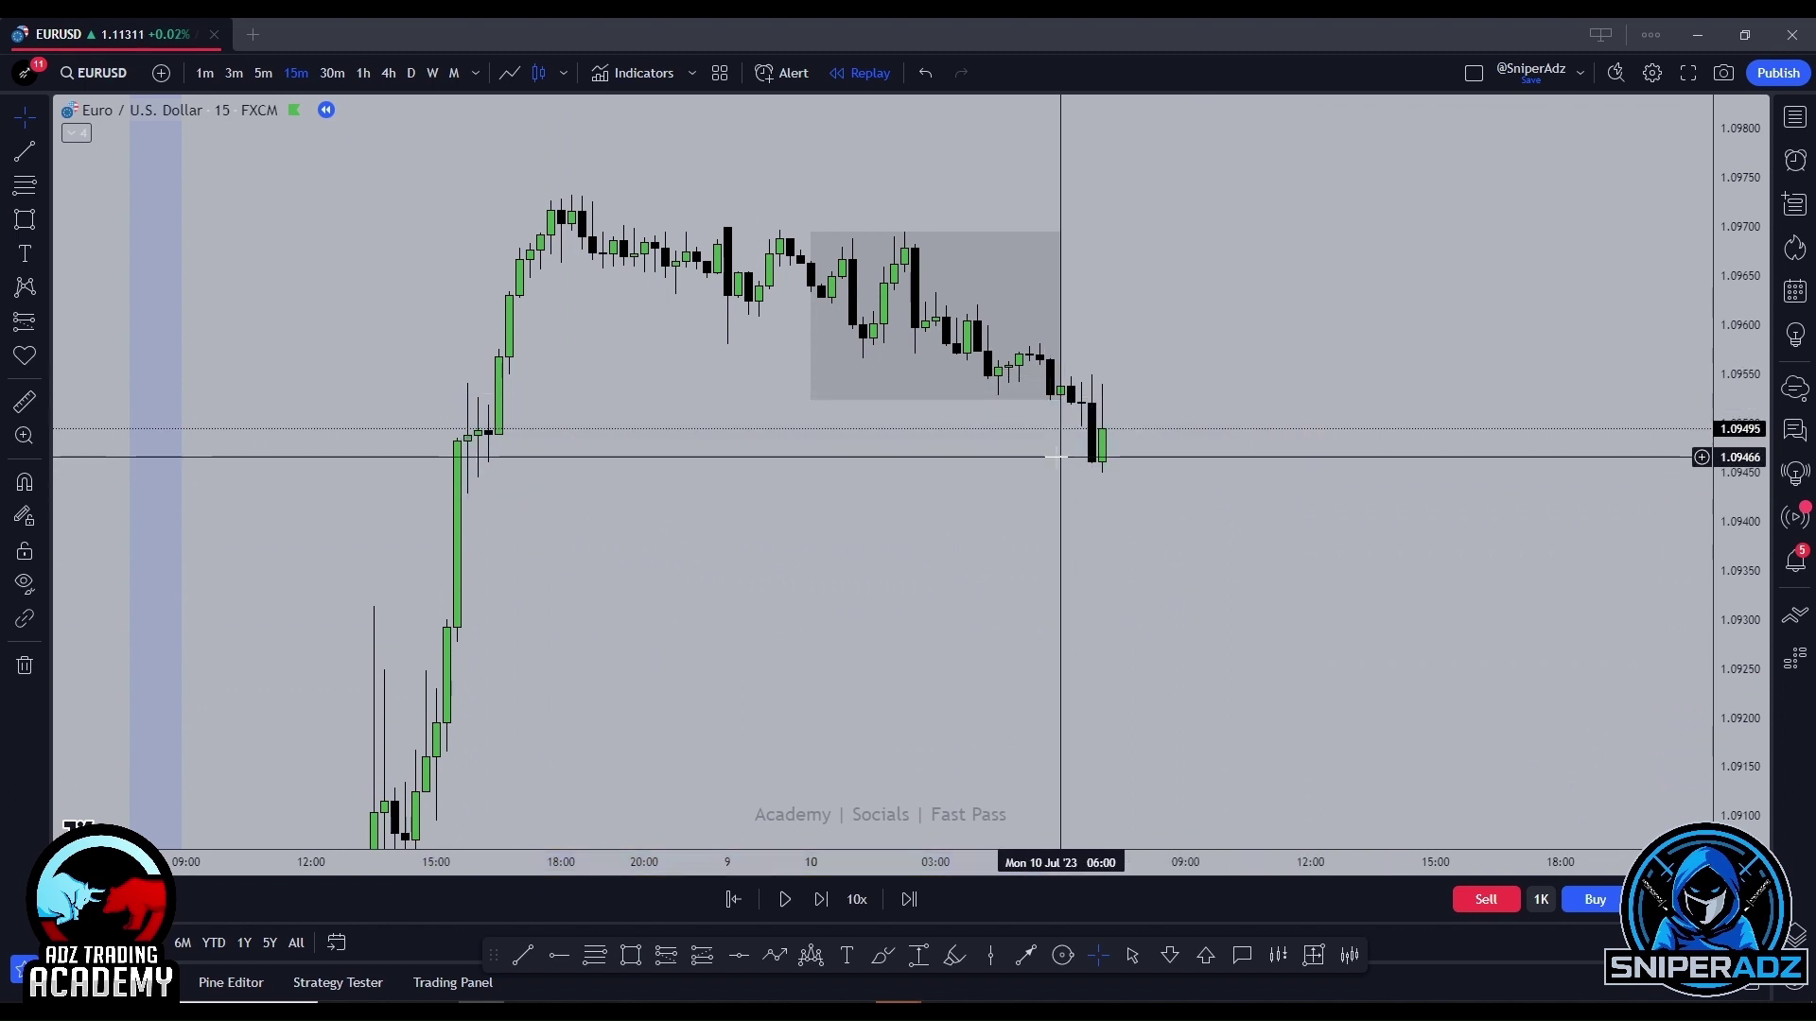
# Change the EURUSD chart to the 5-minute timeframe and place a horizontal line at 1.09450, by the low below the session box.
pyautogui.click(264, 74)
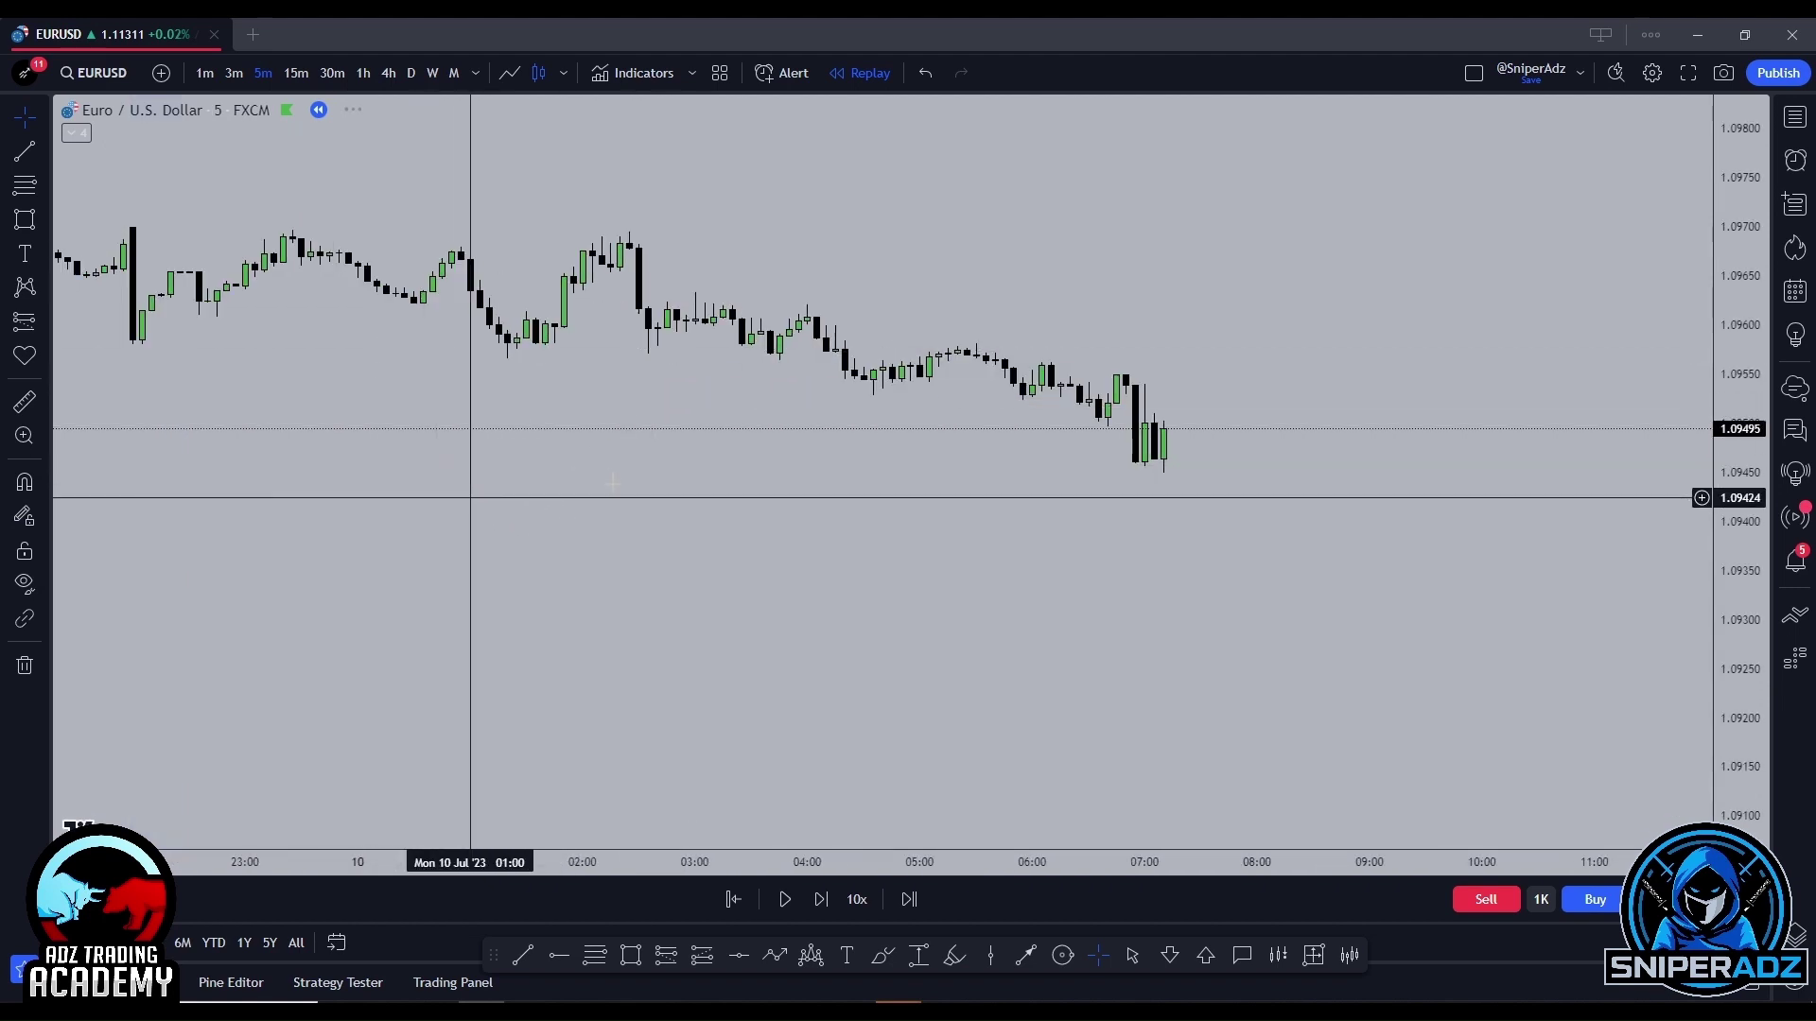
pyautogui.scroll(-4, 723, 489)
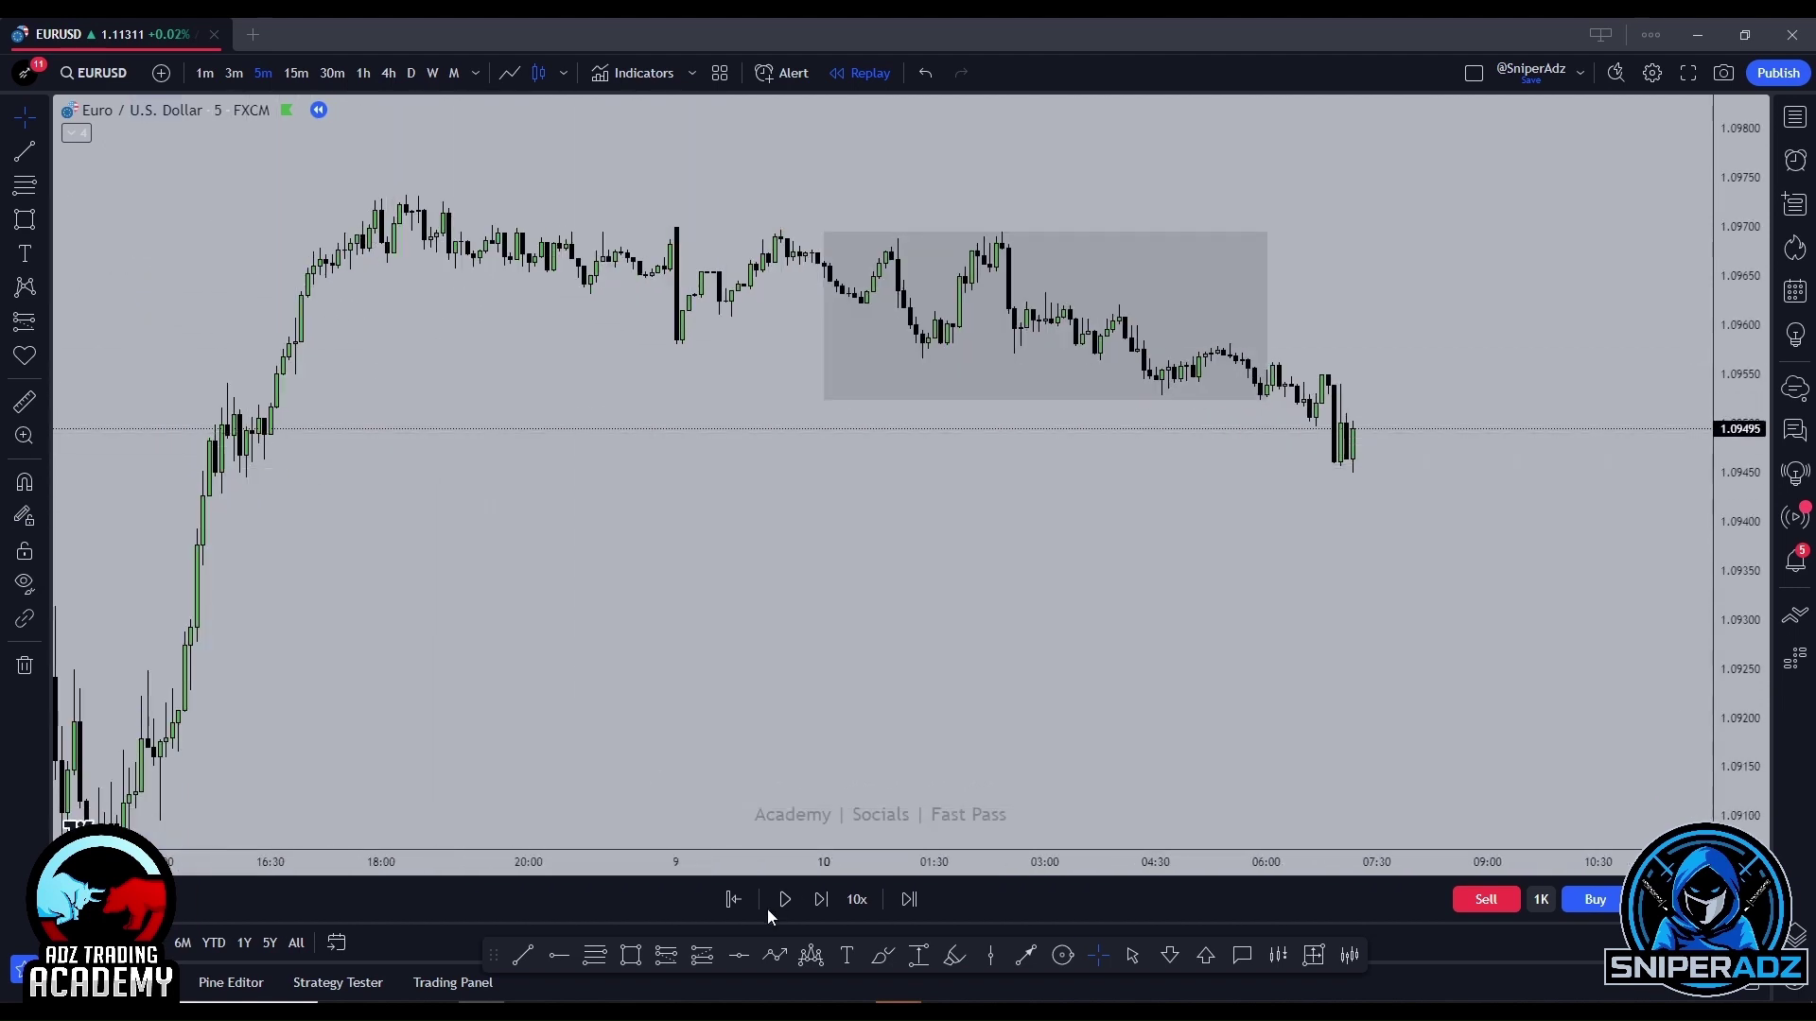
pyautogui.click(738, 957)
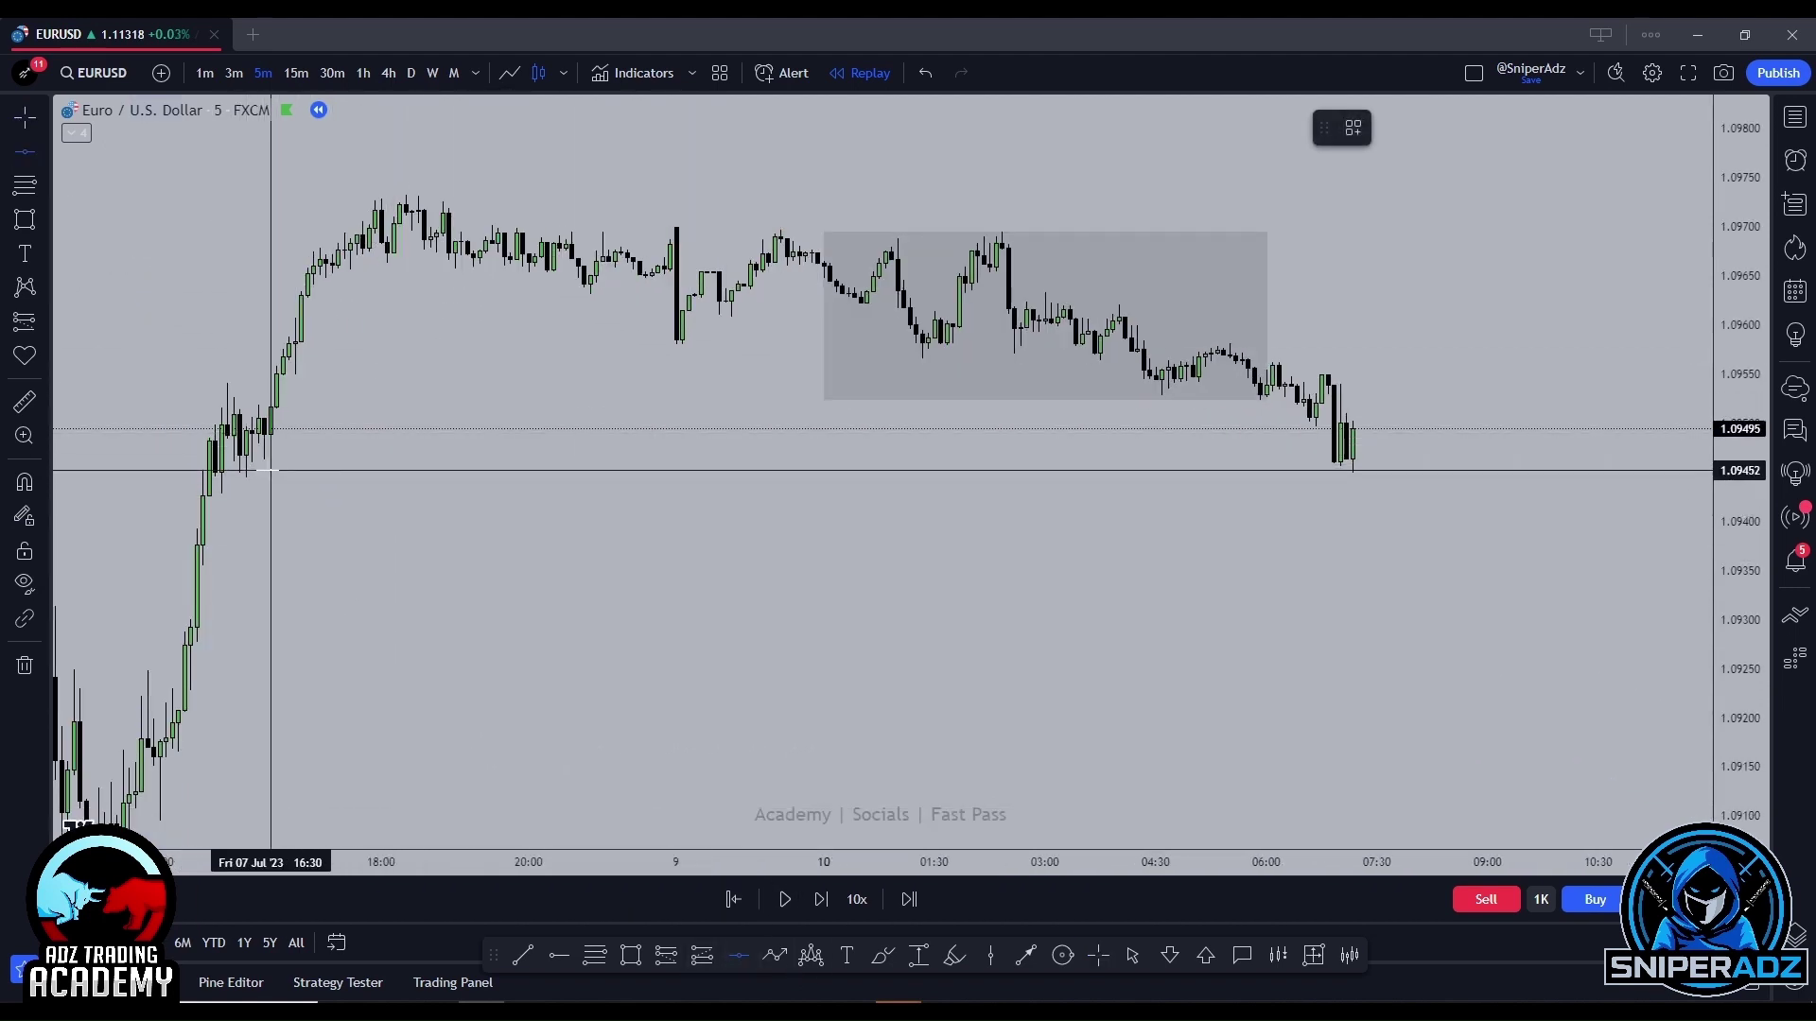
pyautogui.scroll(5, 677, 596)
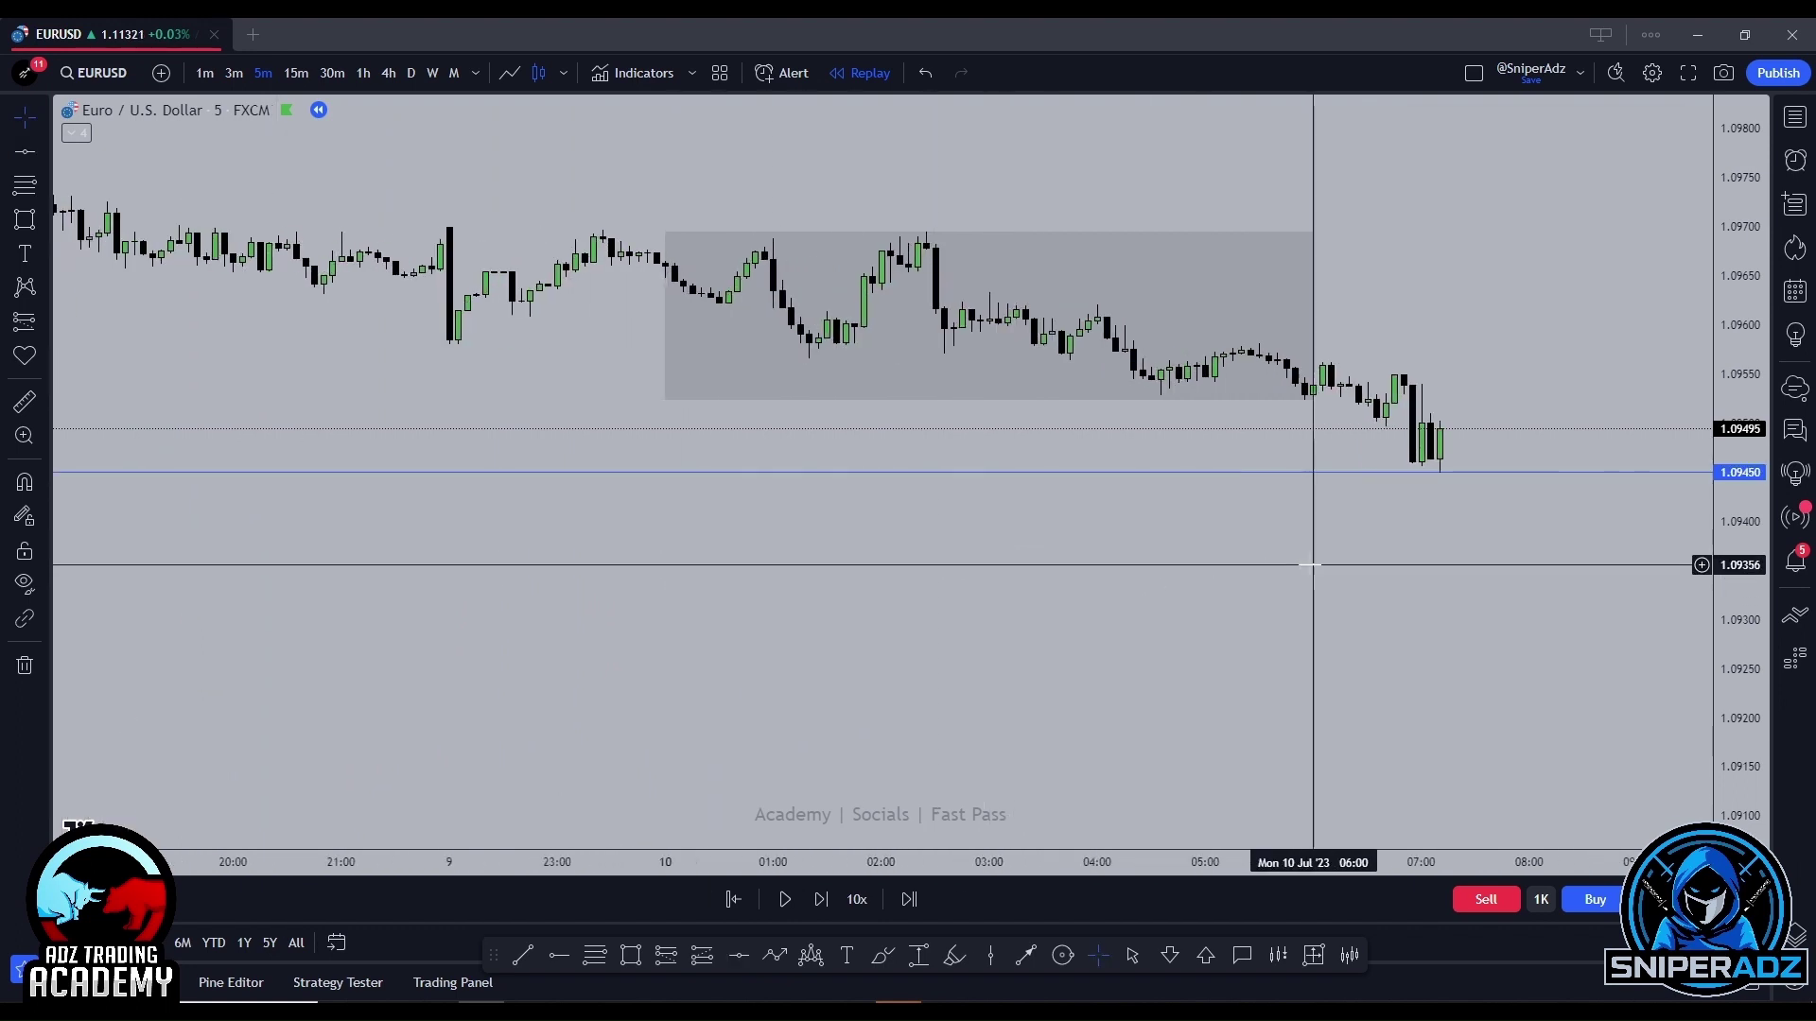
# Advance the replay by three 5-minute candles, up to the 07:25 candle, and examine the price action above the 1.09450 line closely.
pyautogui.moveTo(1738, 605); pyautogui.dragTo(1738, 187)
pyautogui.moveTo(1374, 349); pyautogui.dragTo(1273, 472)
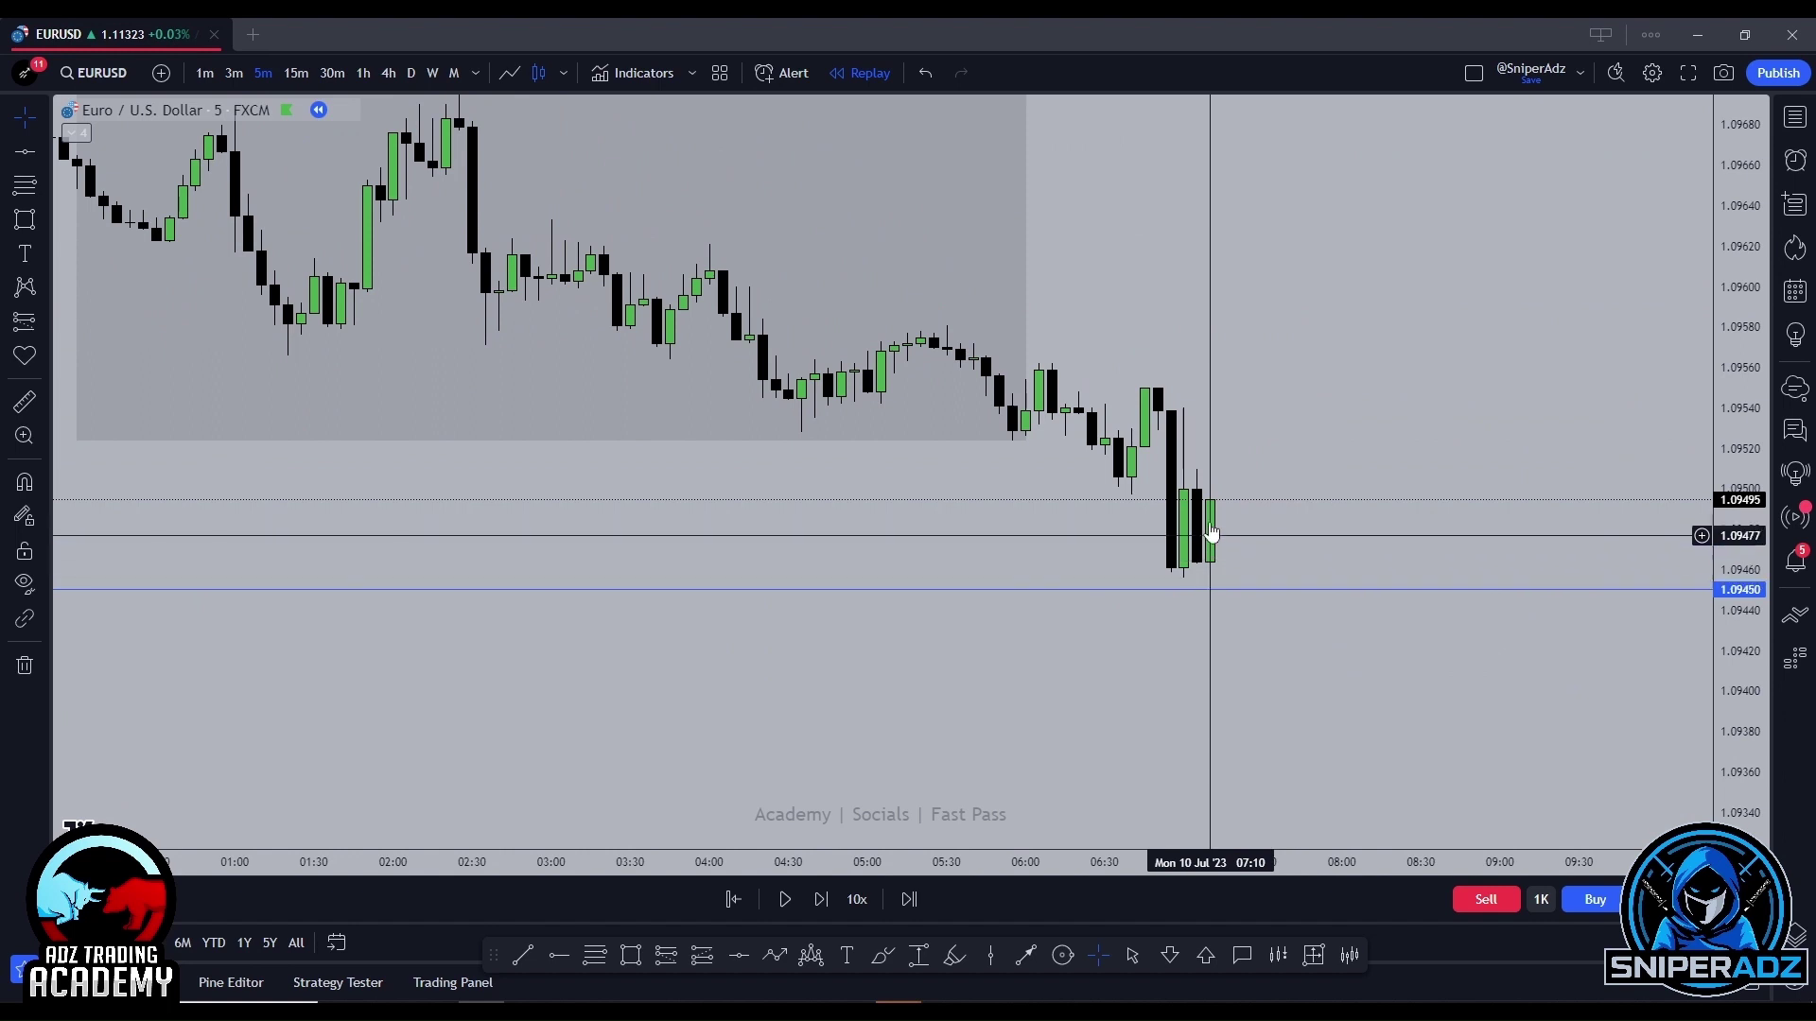
pyautogui.scroll(2, 1232, 559)
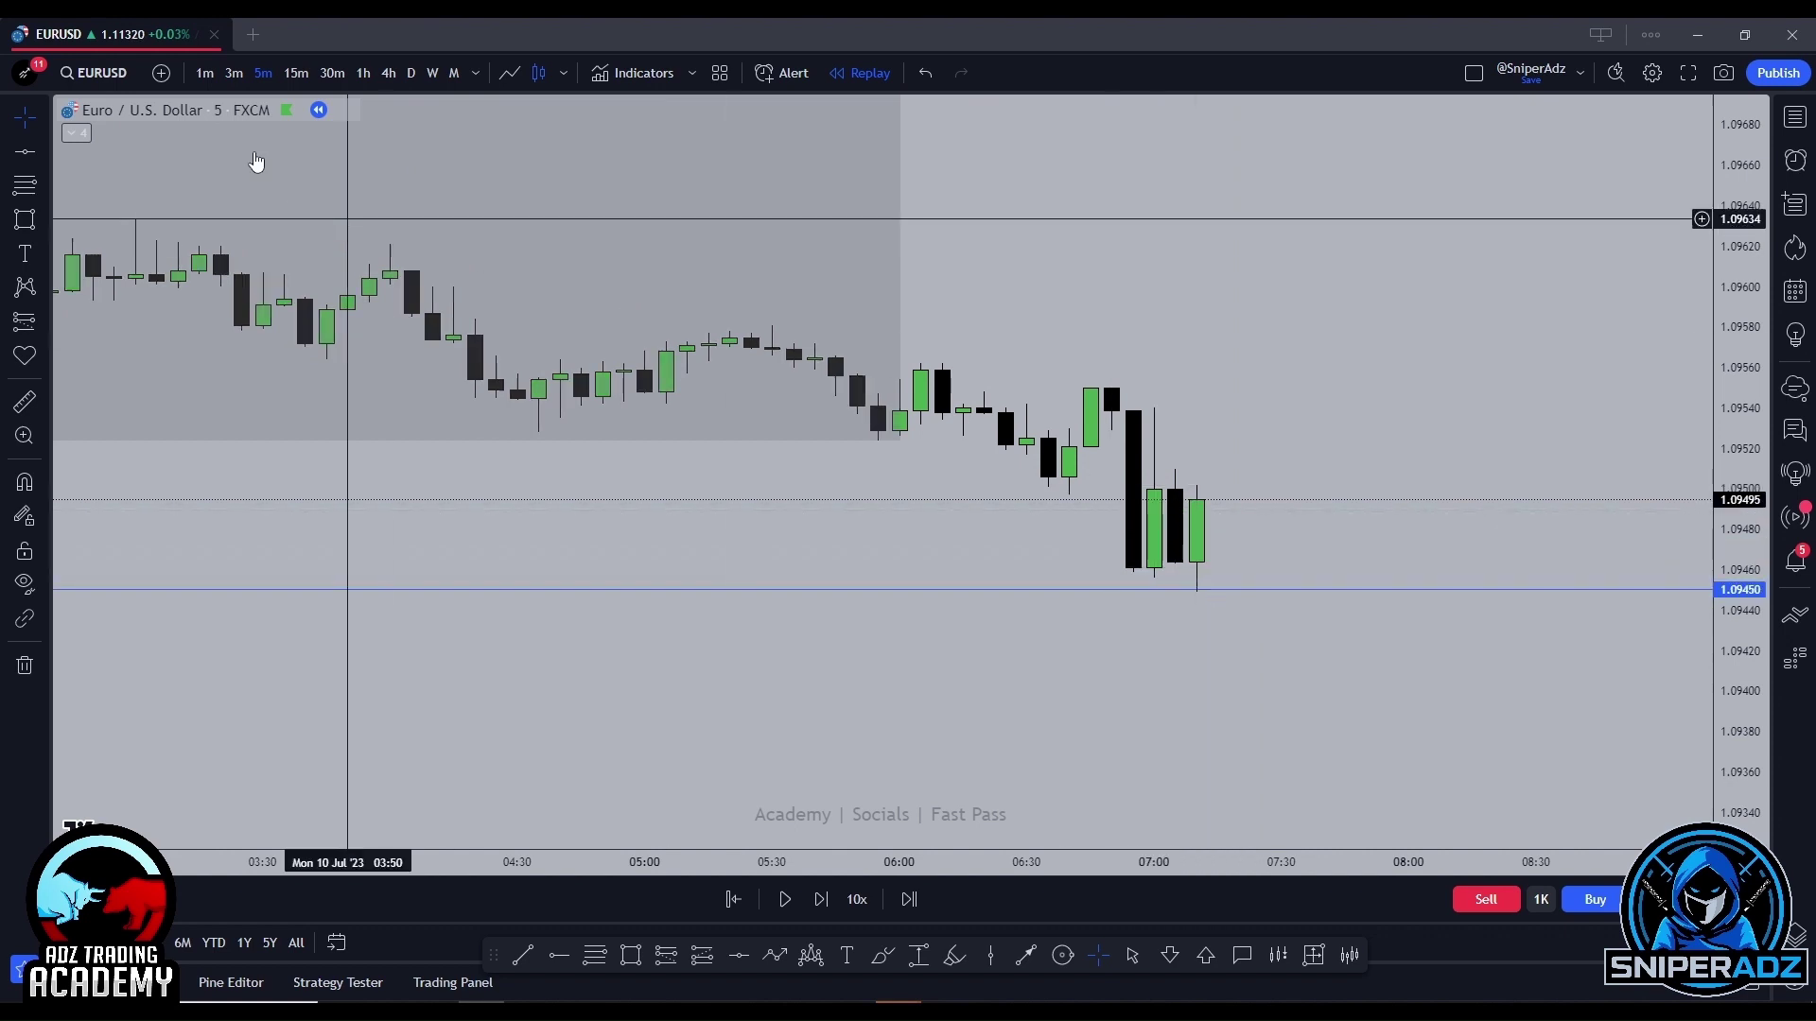
pyautogui.click(818, 898)
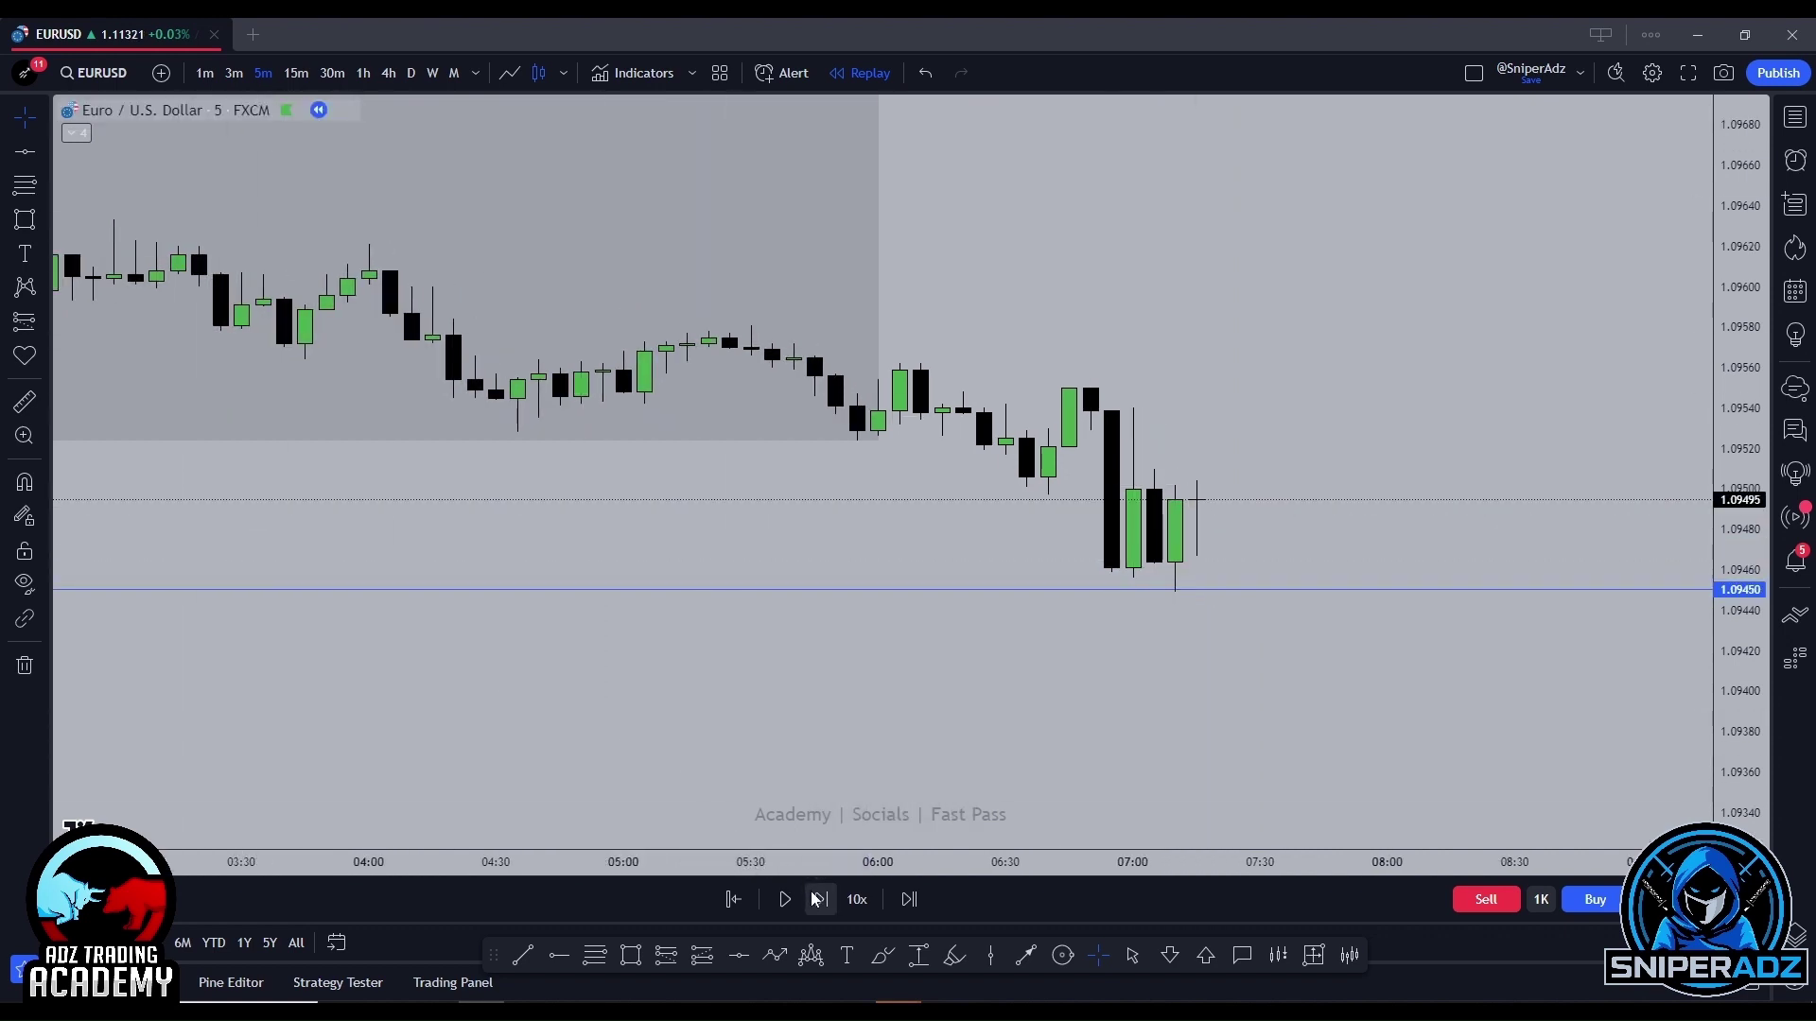
pyautogui.click(817, 898)
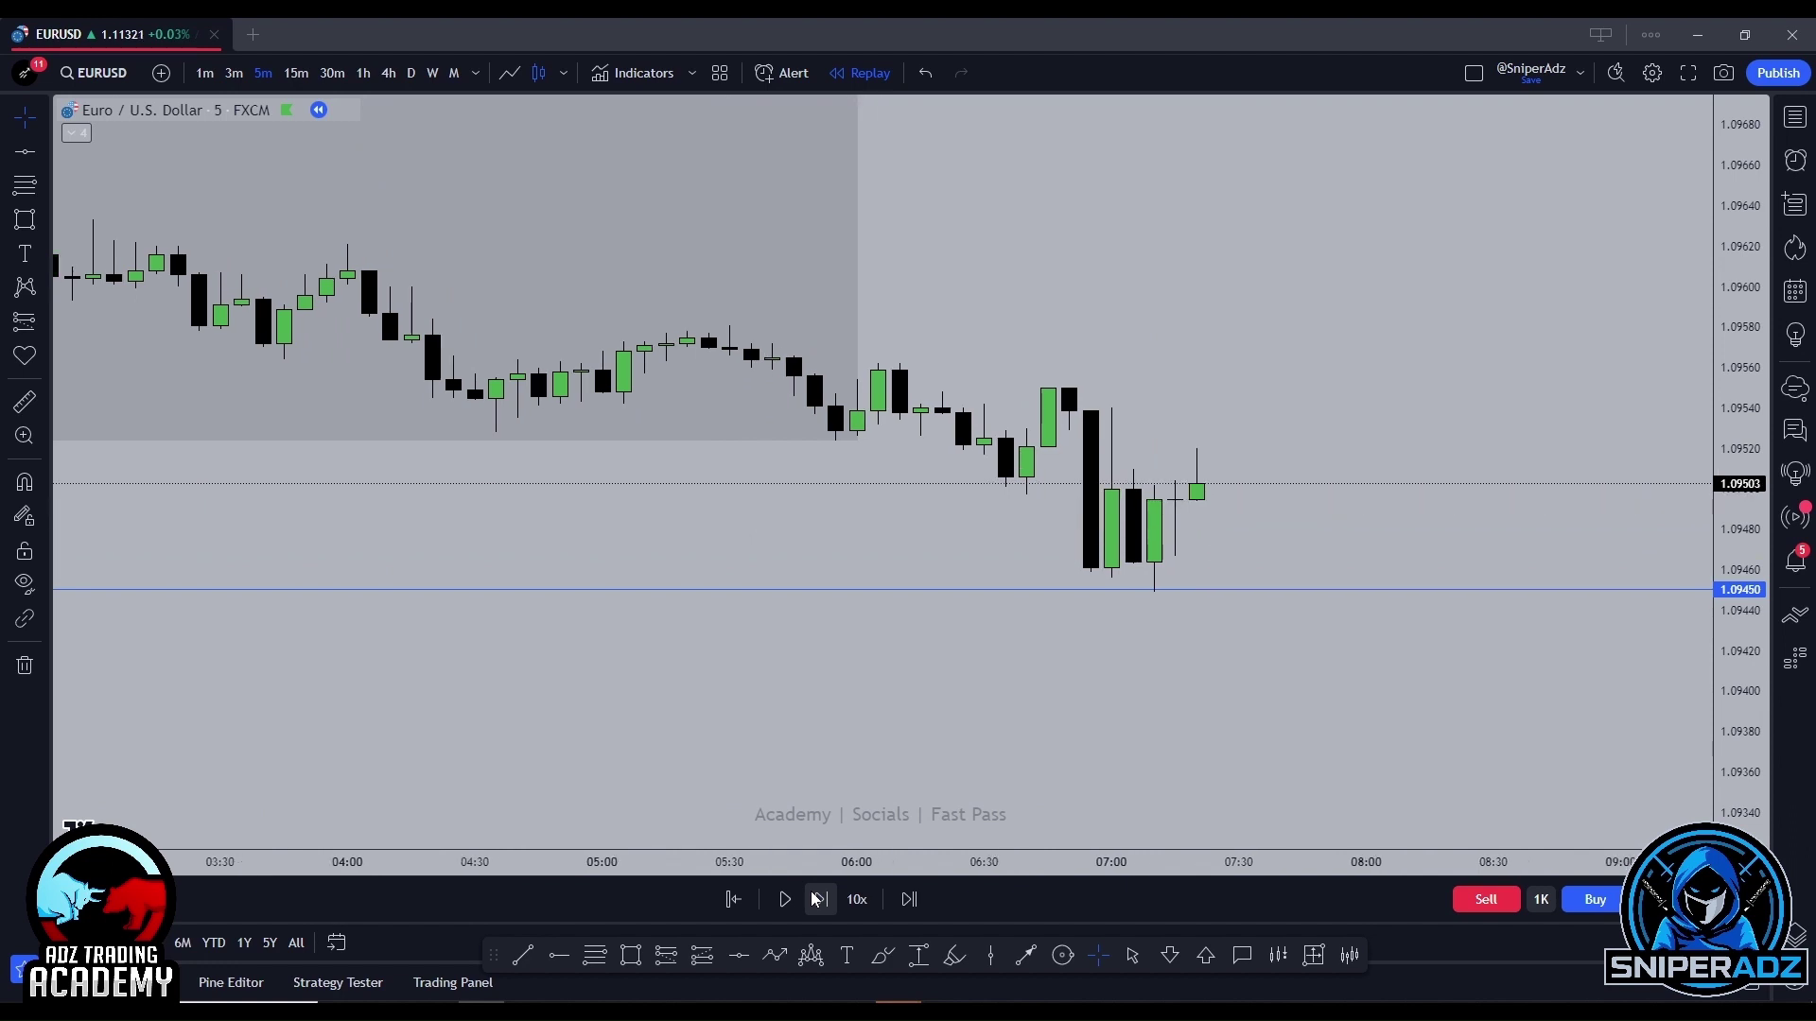
pyautogui.click(818, 898)
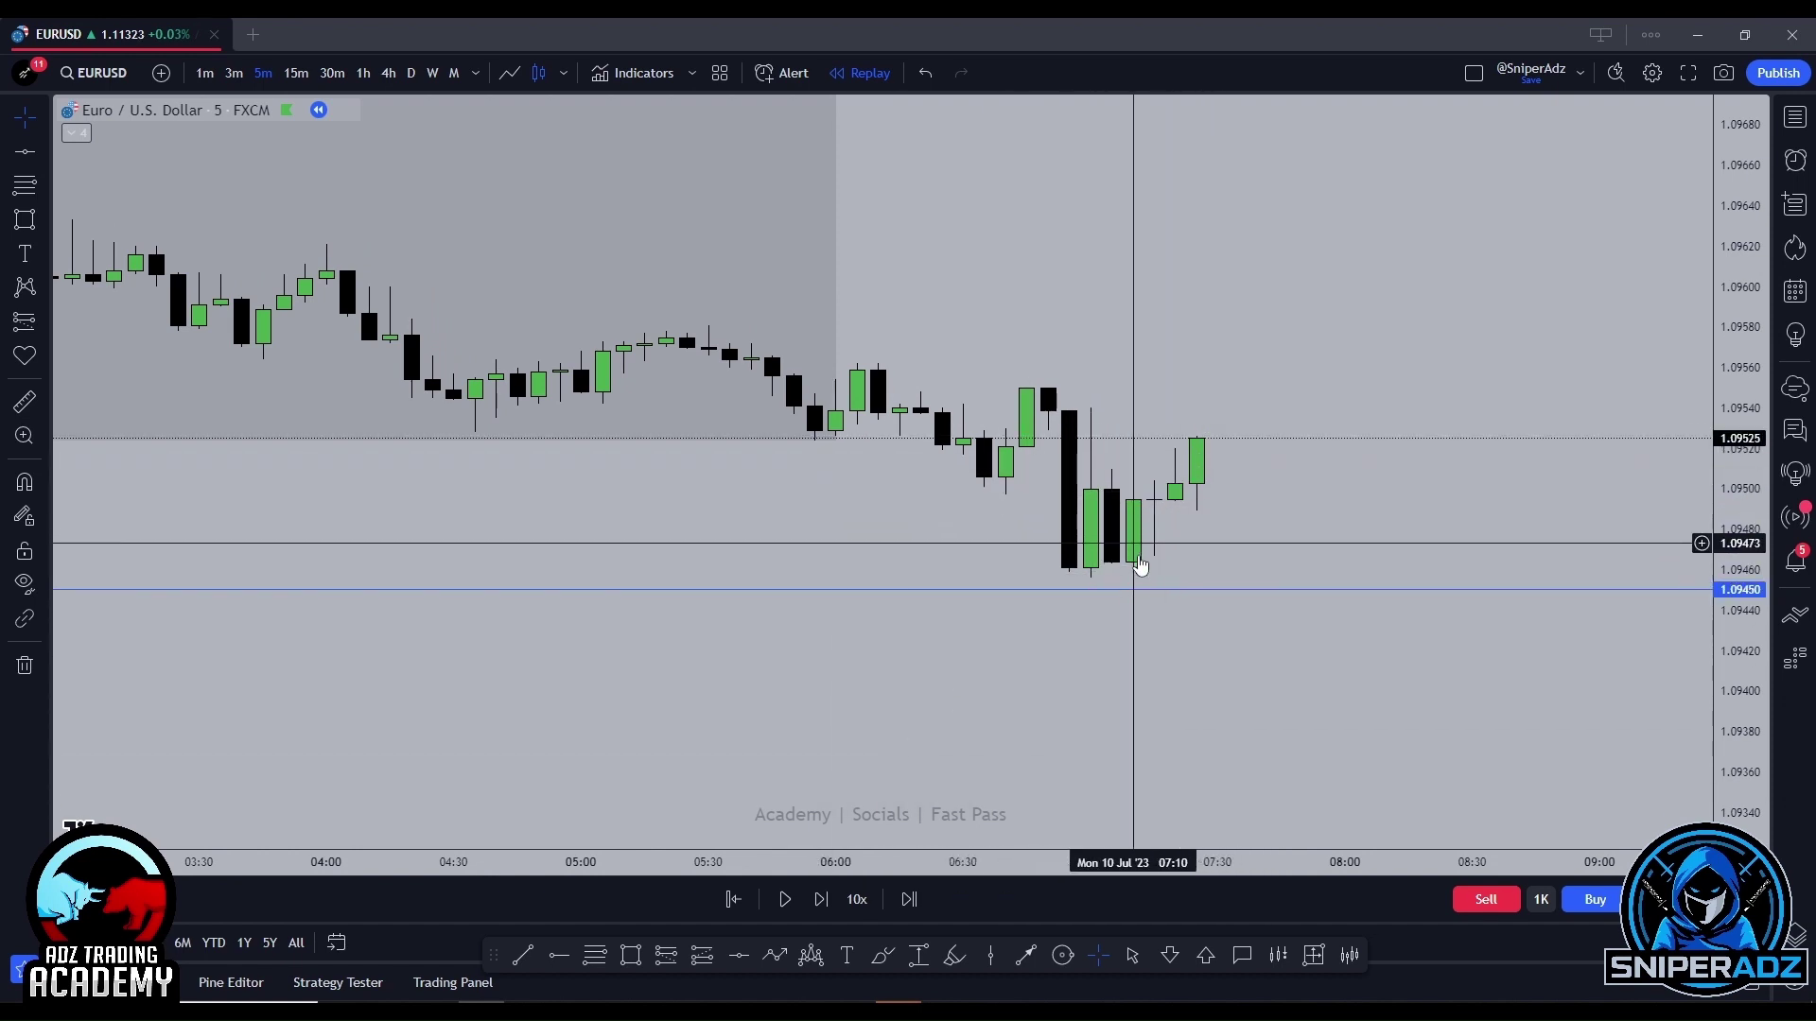
pyautogui.scroll(-3, 1136, 577)
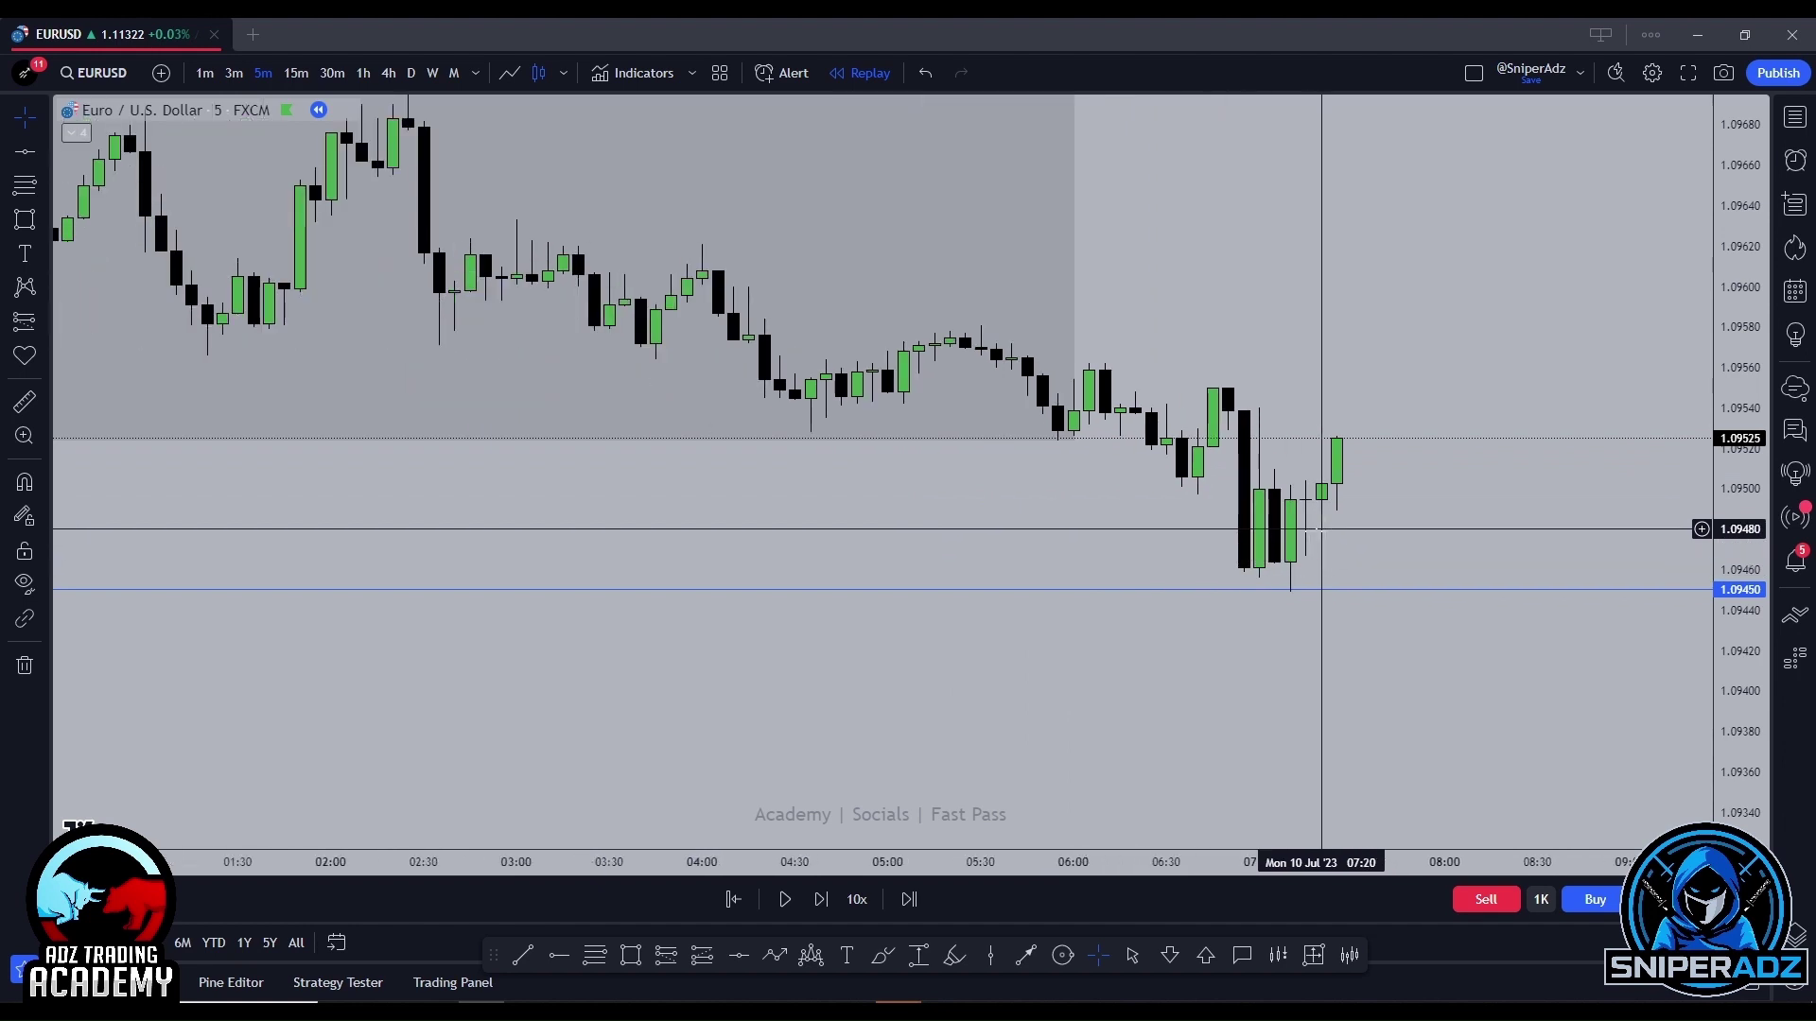
pyautogui.moveTo(1725, 637); pyautogui.dragTo(1713, 509)
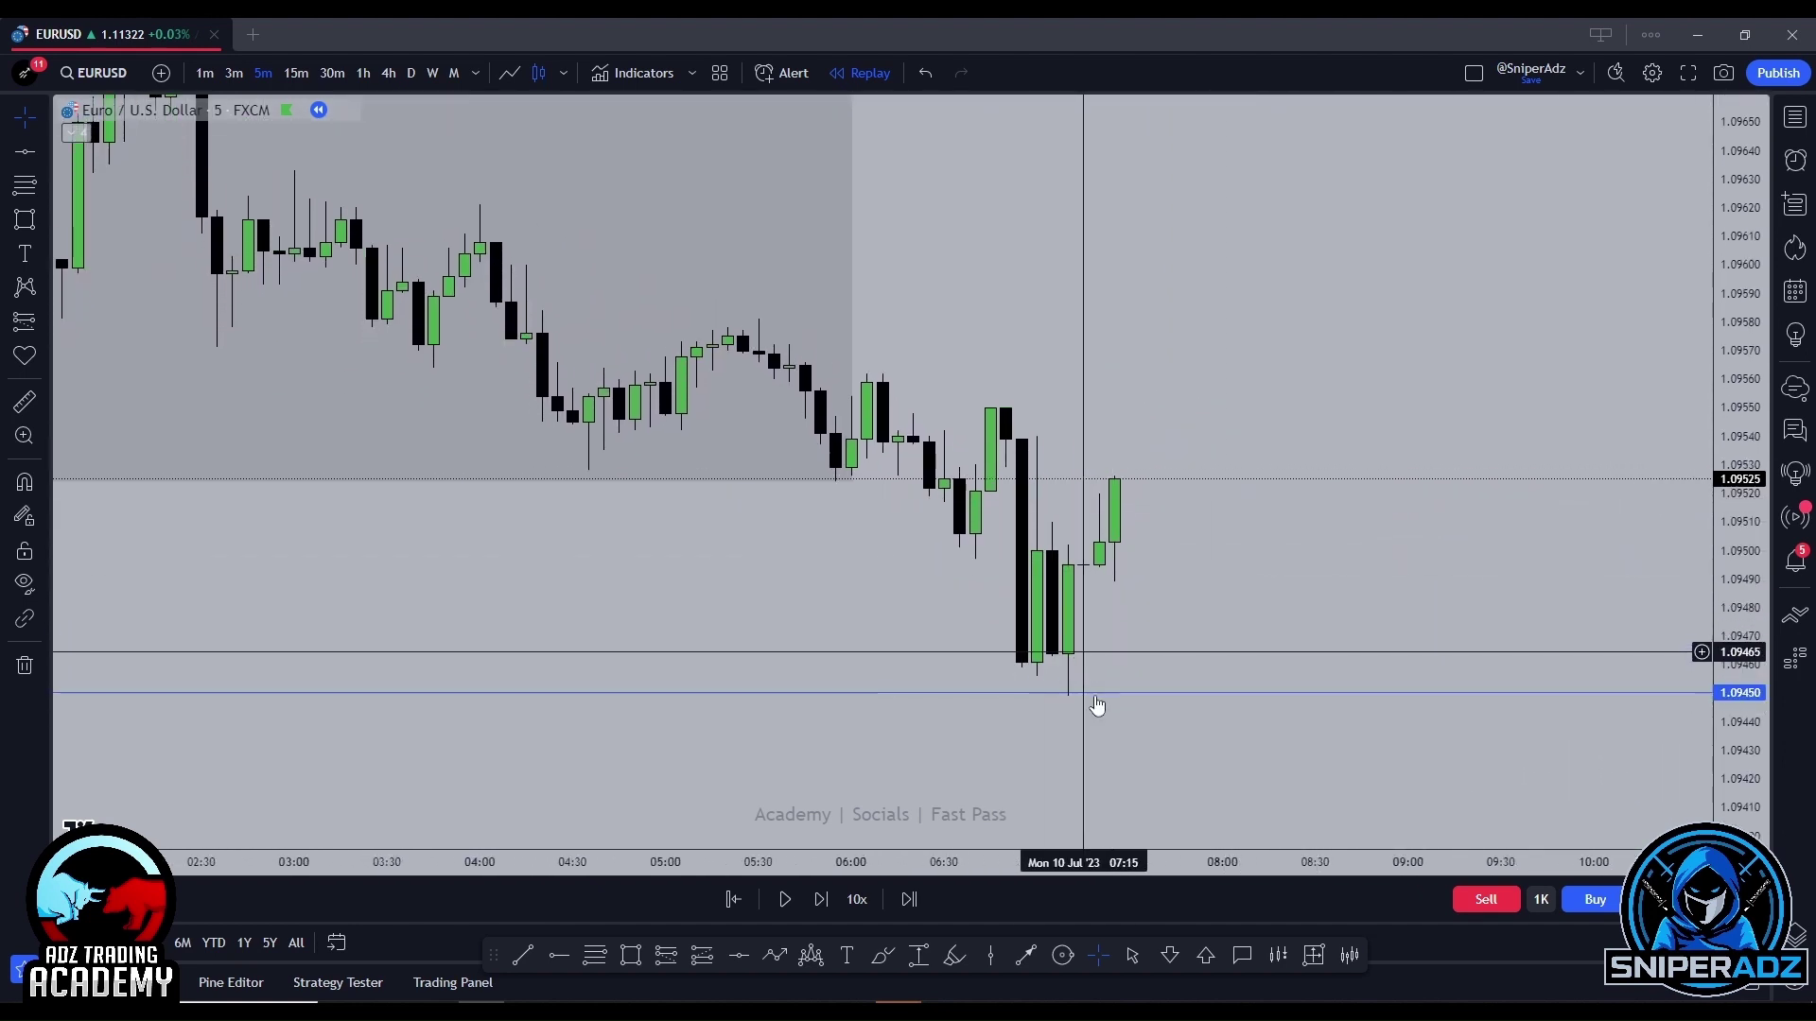
pyautogui.hotkey('shift', 'Right')
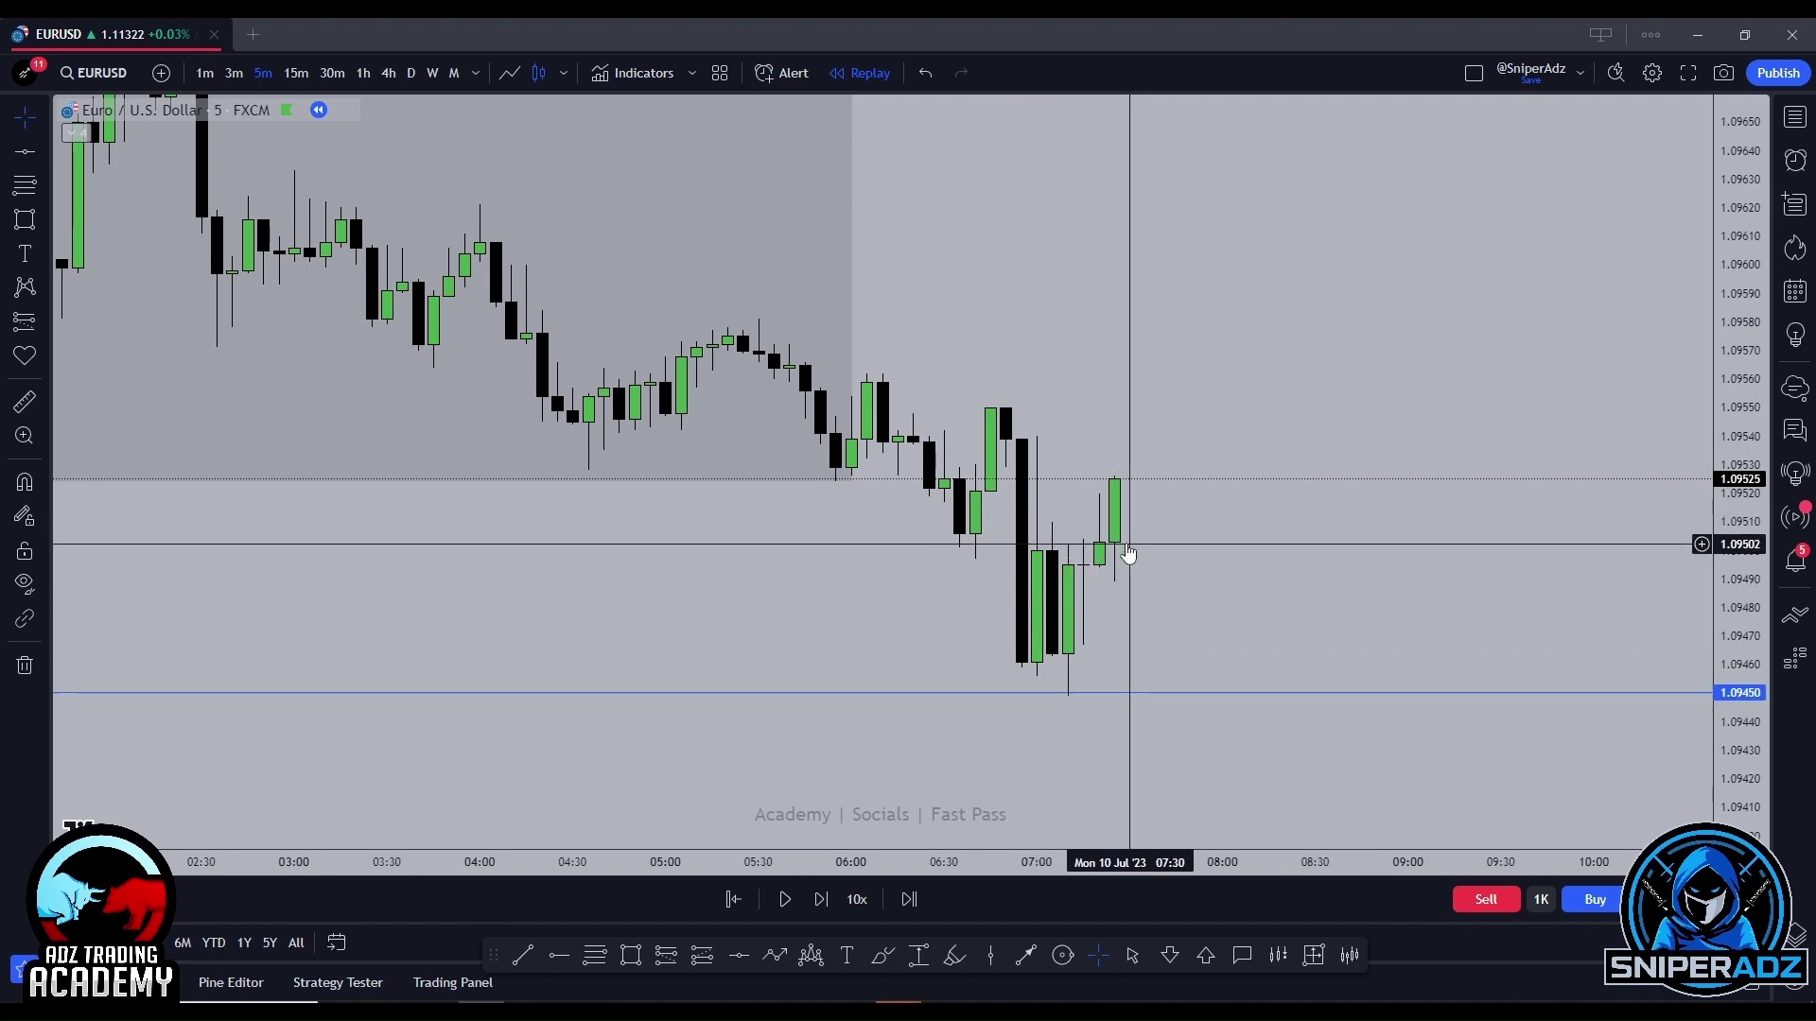
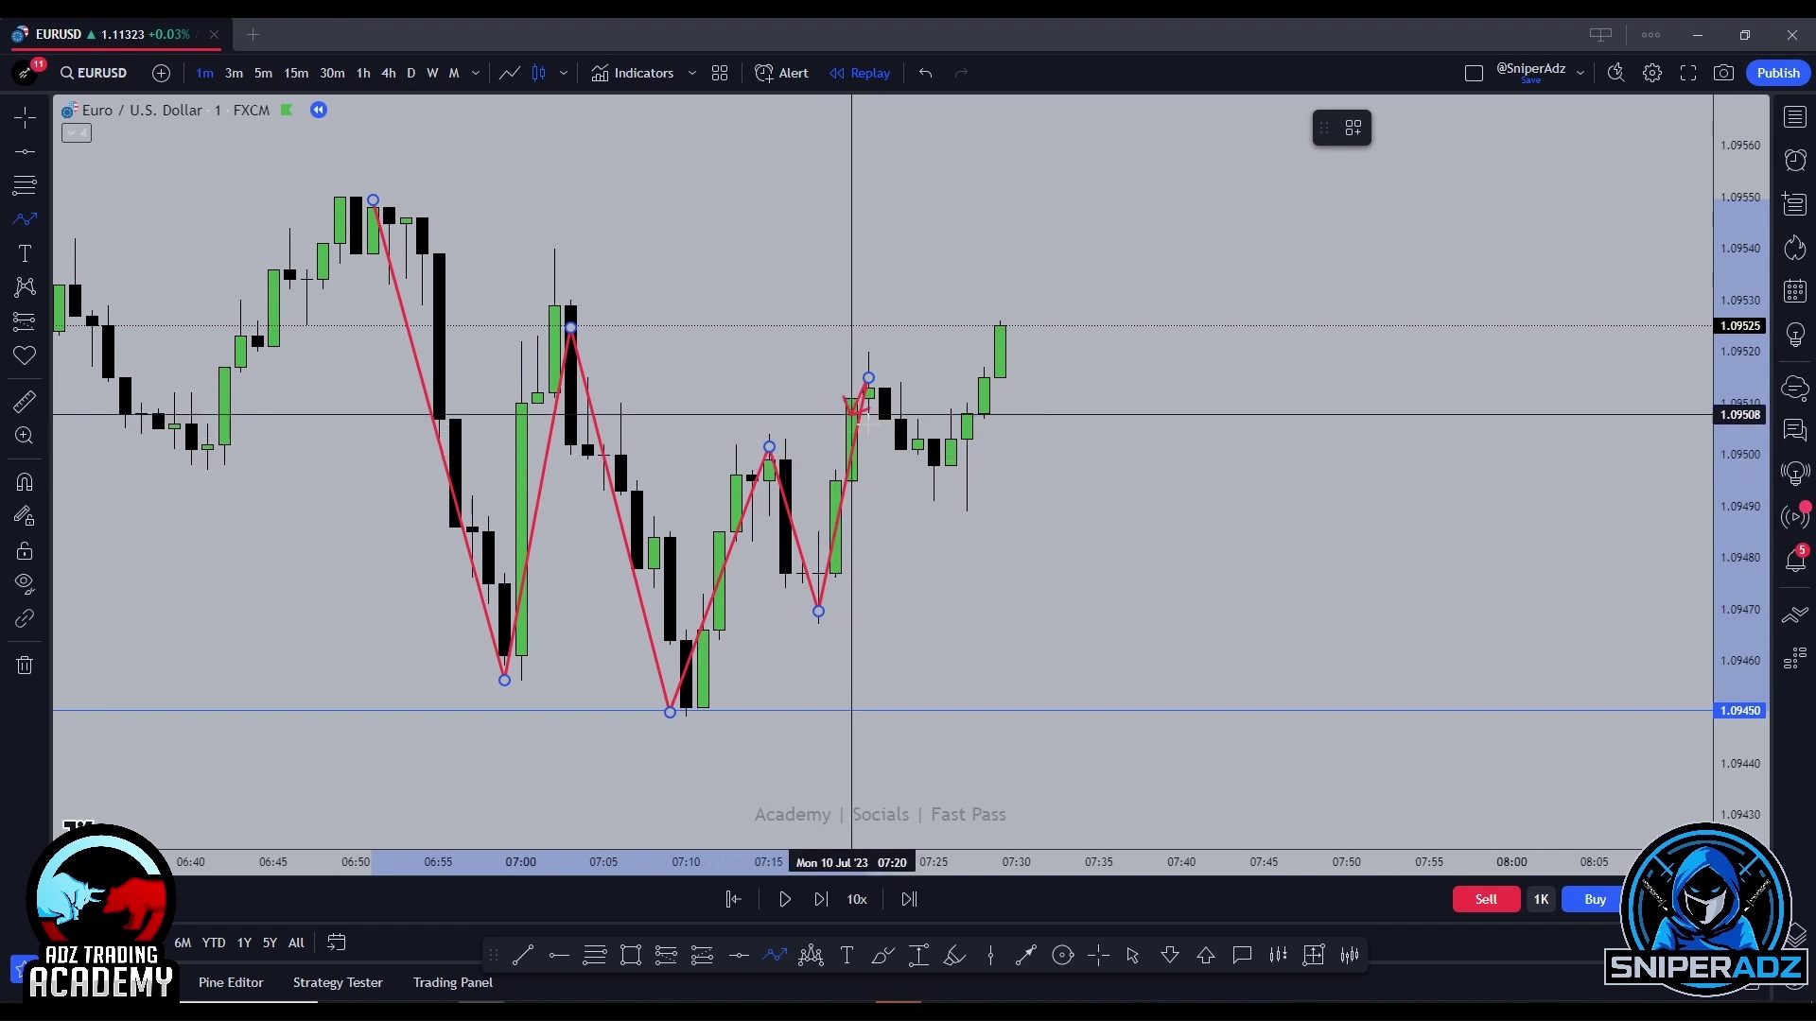
# Delete the red zigzag path and mark the zone from about 1.09494 to 1.09485 with a rectangle starting at 07:17.
pyautogui.press('Escape')
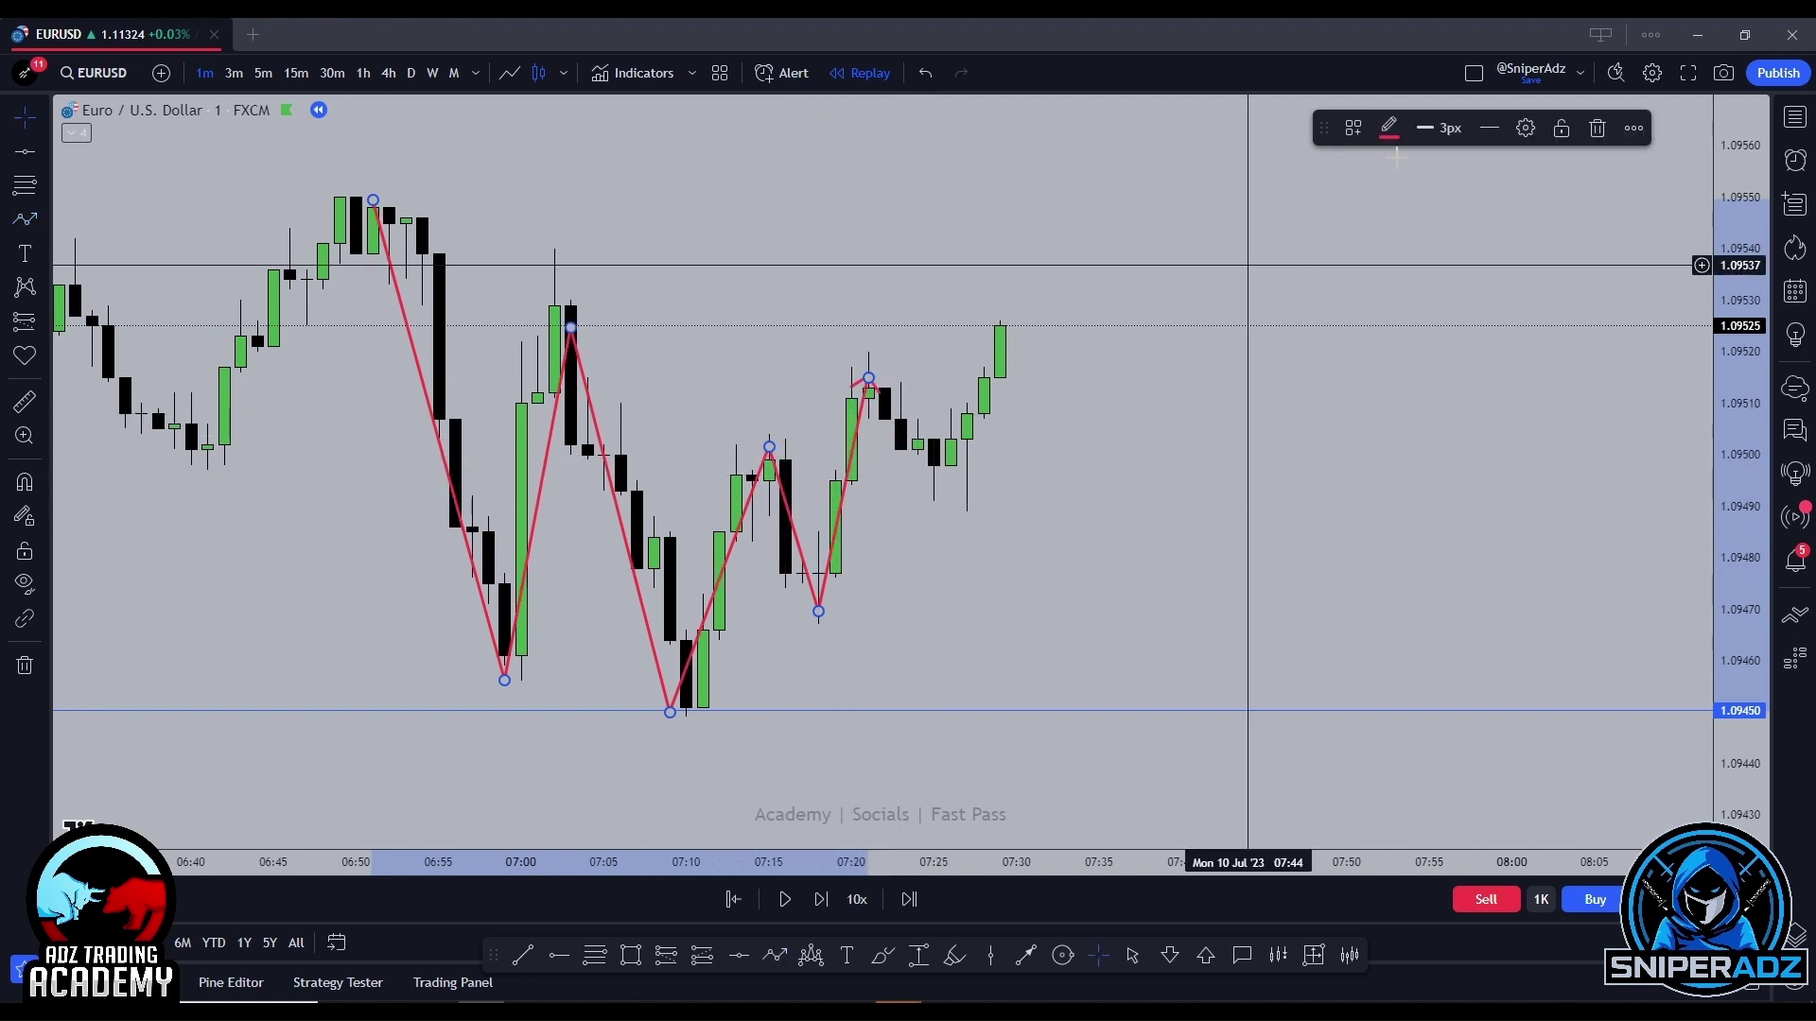
pyautogui.click(1597, 128)
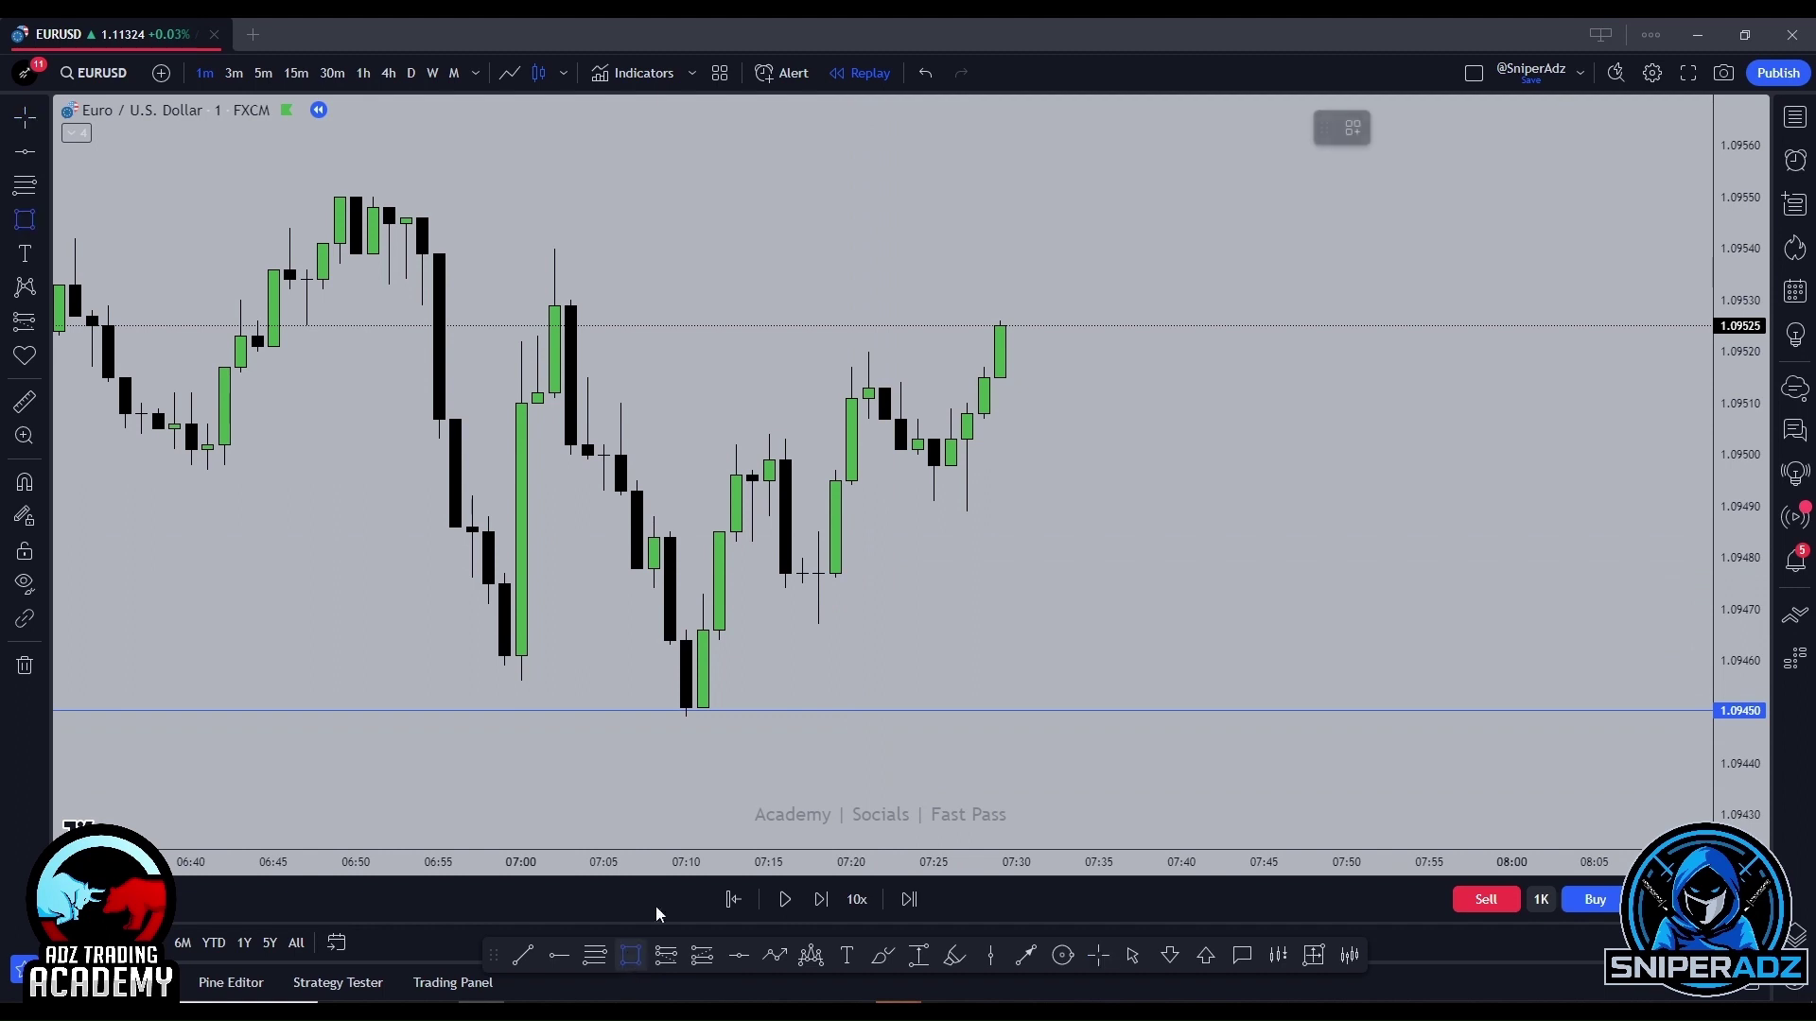
pyautogui.moveTo(802, 534)
pyautogui.mouseDown()
pyautogui.moveTo(899, 474)
pyautogui.moveTo(1577, 486)
pyautogui.mouseUp()
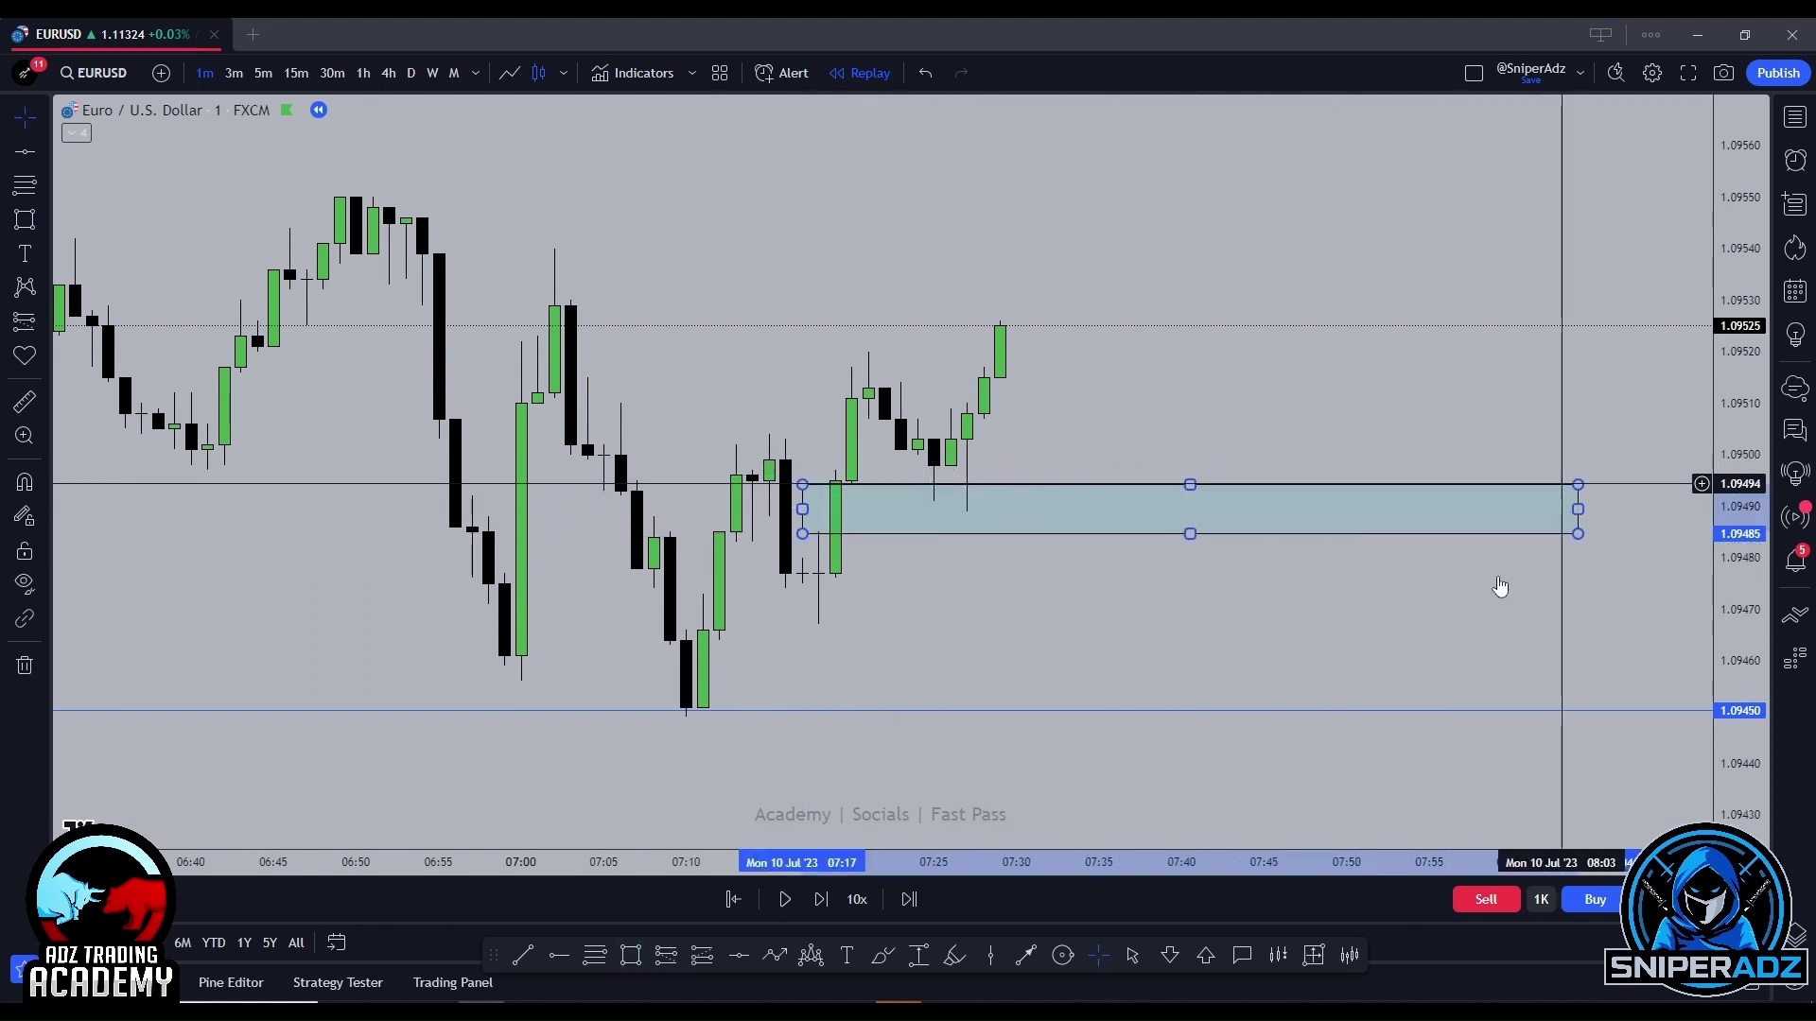
pyautogui.click(1499, 587)
# Advance the one-minute replay candle by candle up to the 07:44 candle, watching price against the teal zone.
pyautogui.moveTo(1016, 672); pyautogui.dragTo(822, 677)
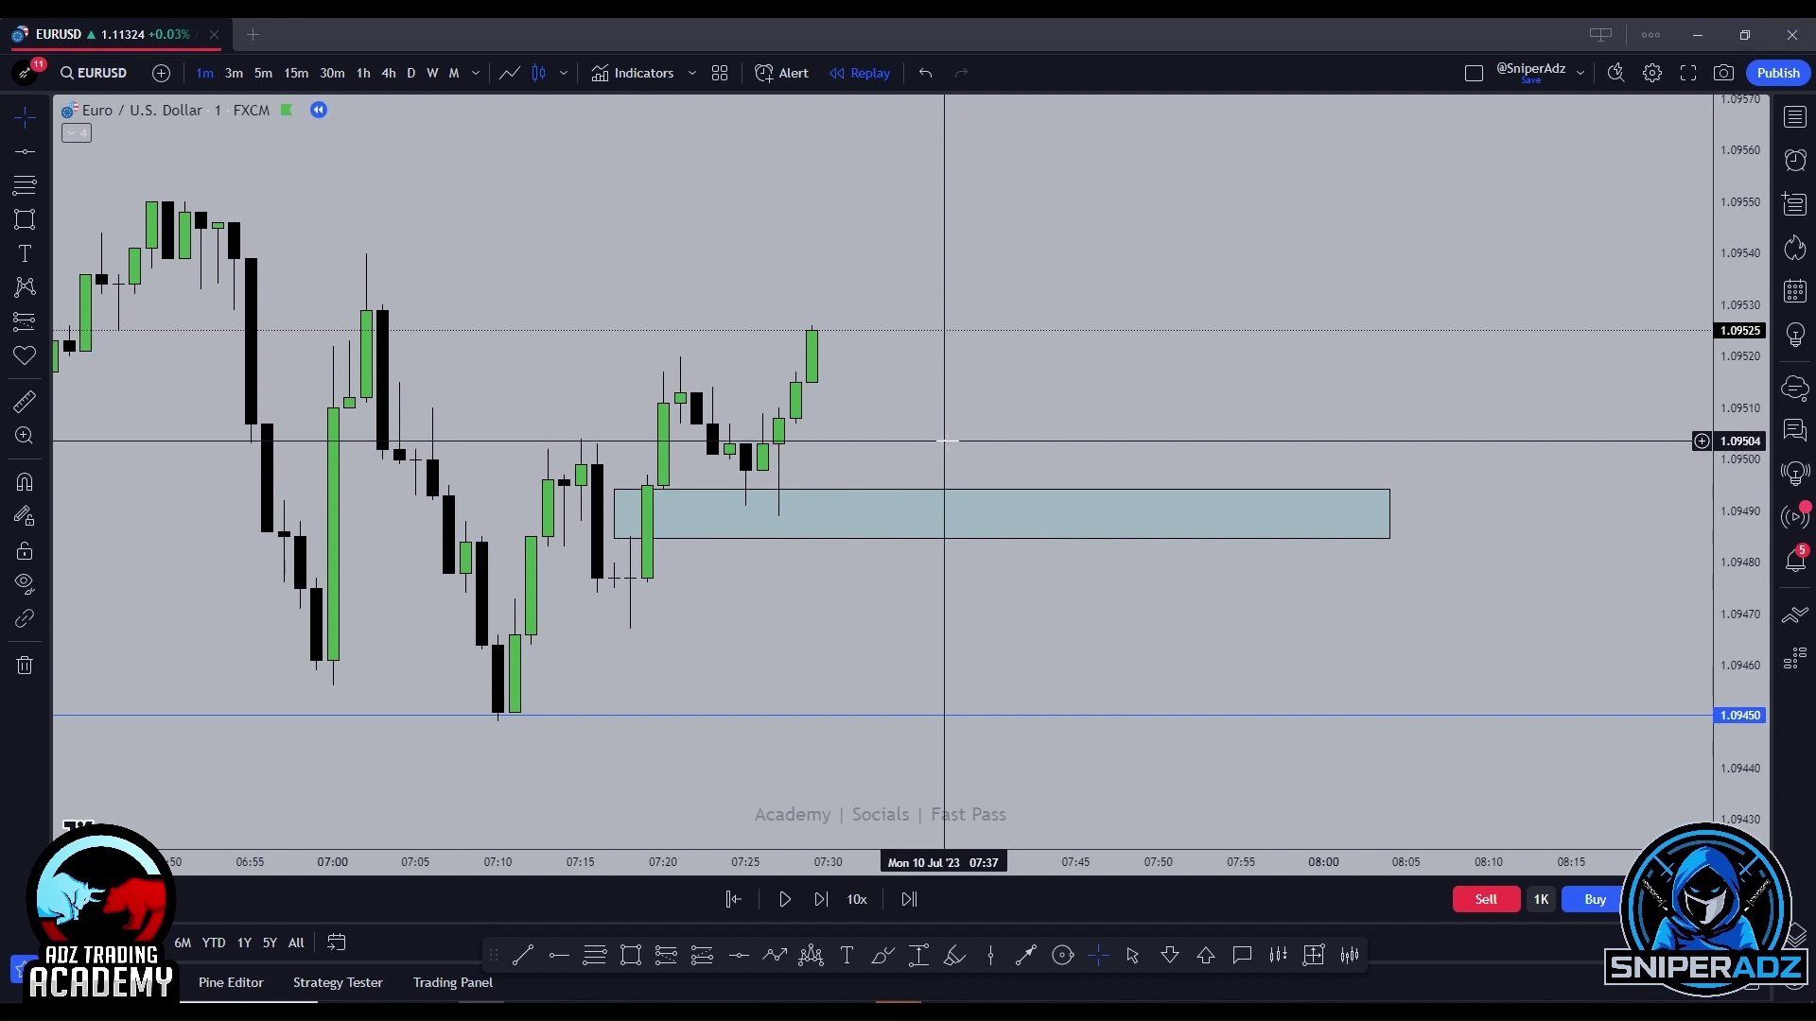
pyautogui.click(822, 900)
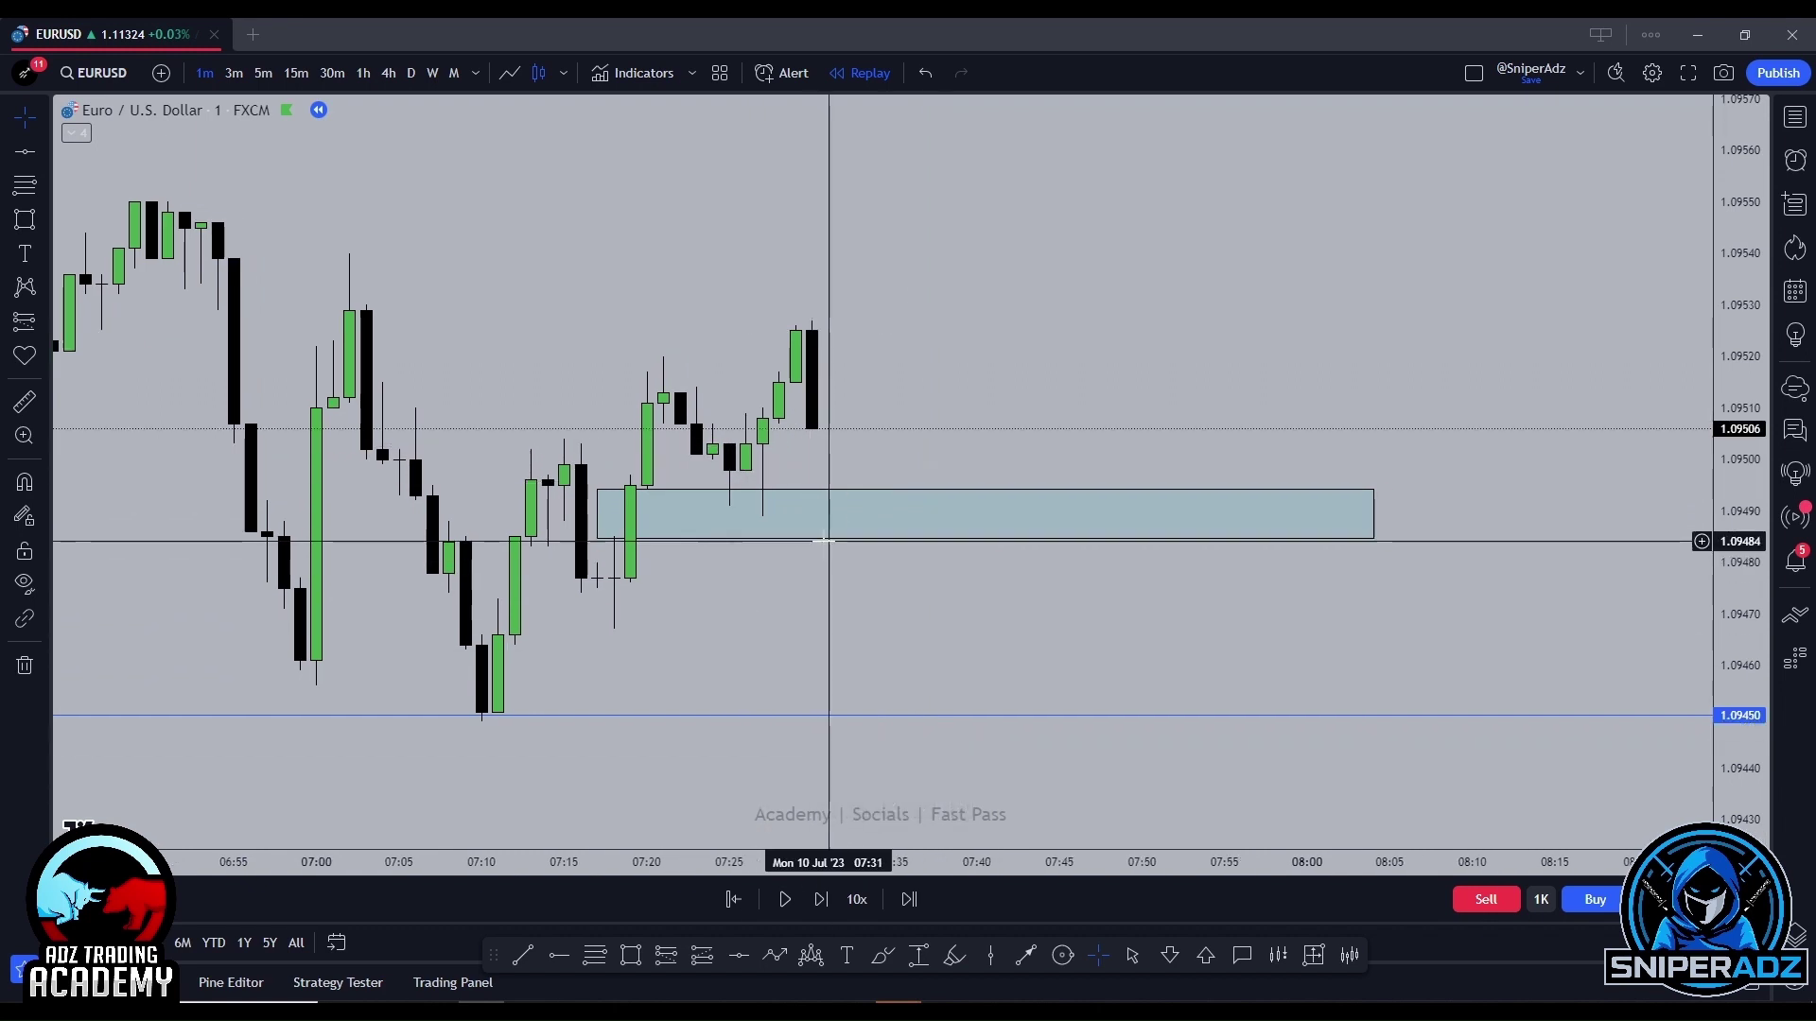
pyautogui.click(820, 903)
pyautogui.click(820, 903)
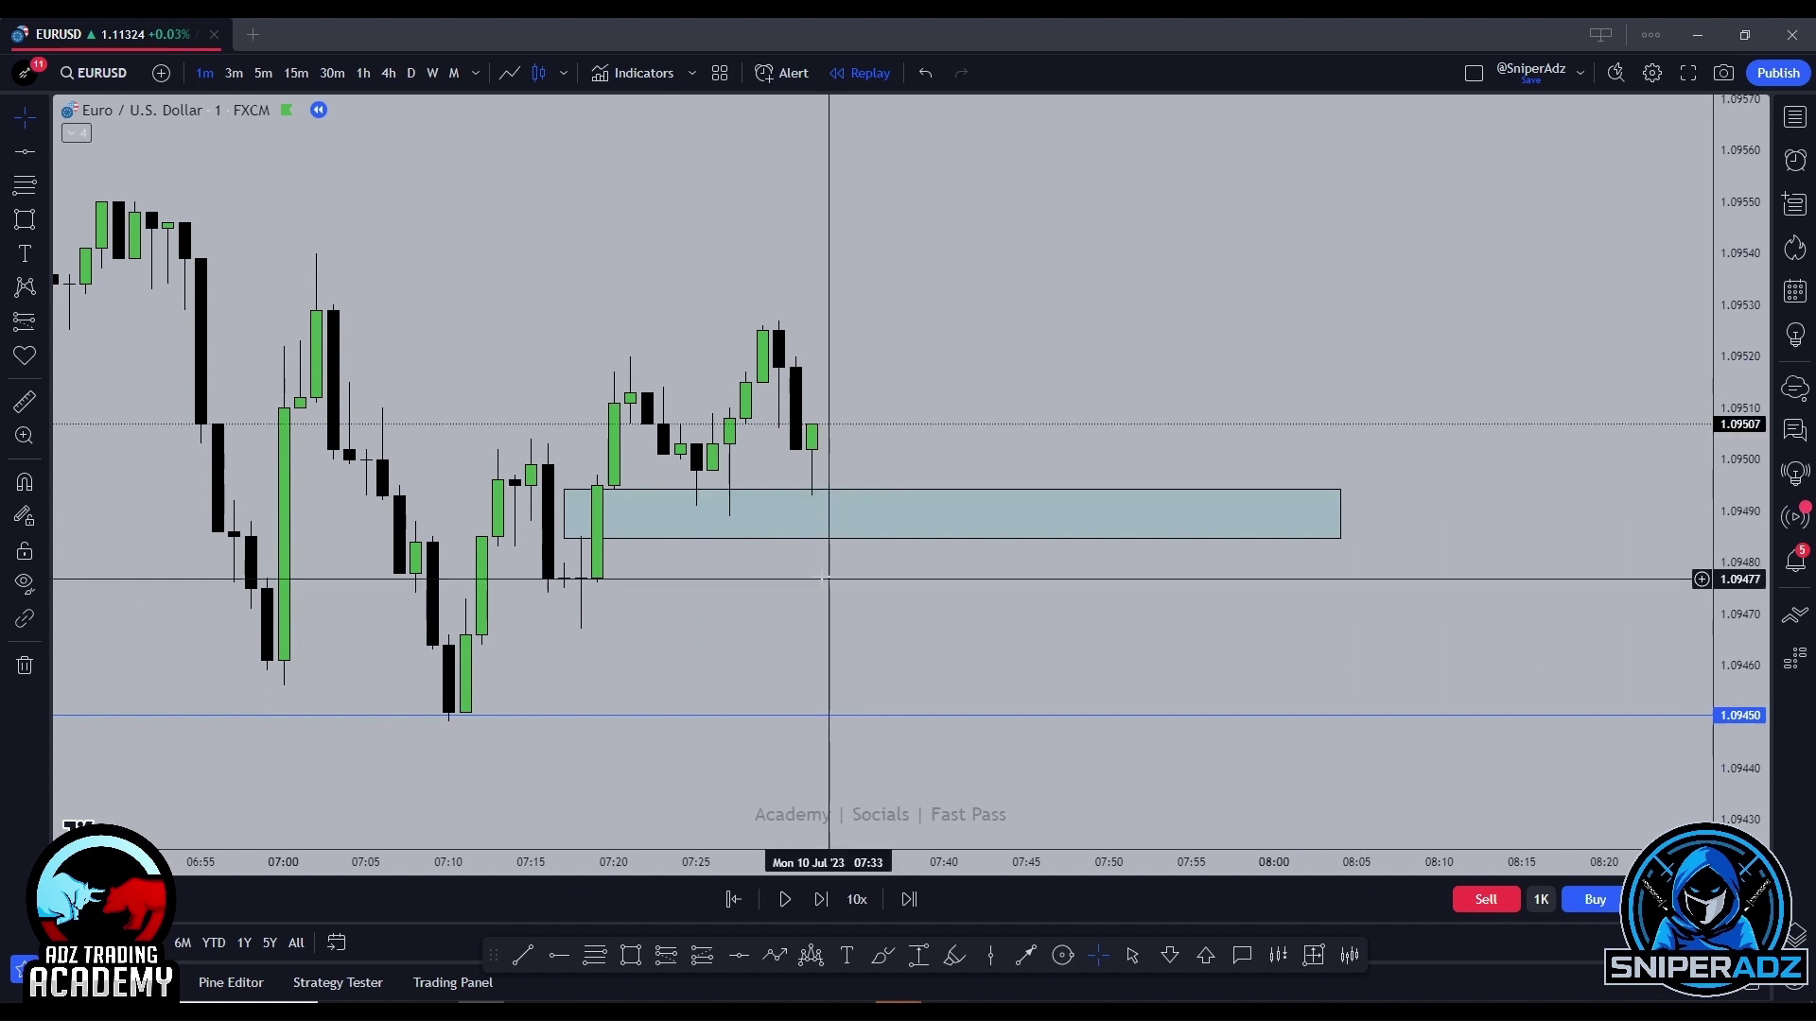
pyautogui.click(820, 901)
pyautogui.click(821, 900)
pyautogui.click(821, 900)
pyautogui.click(821, 900)
pyautogui.click(820, 900)
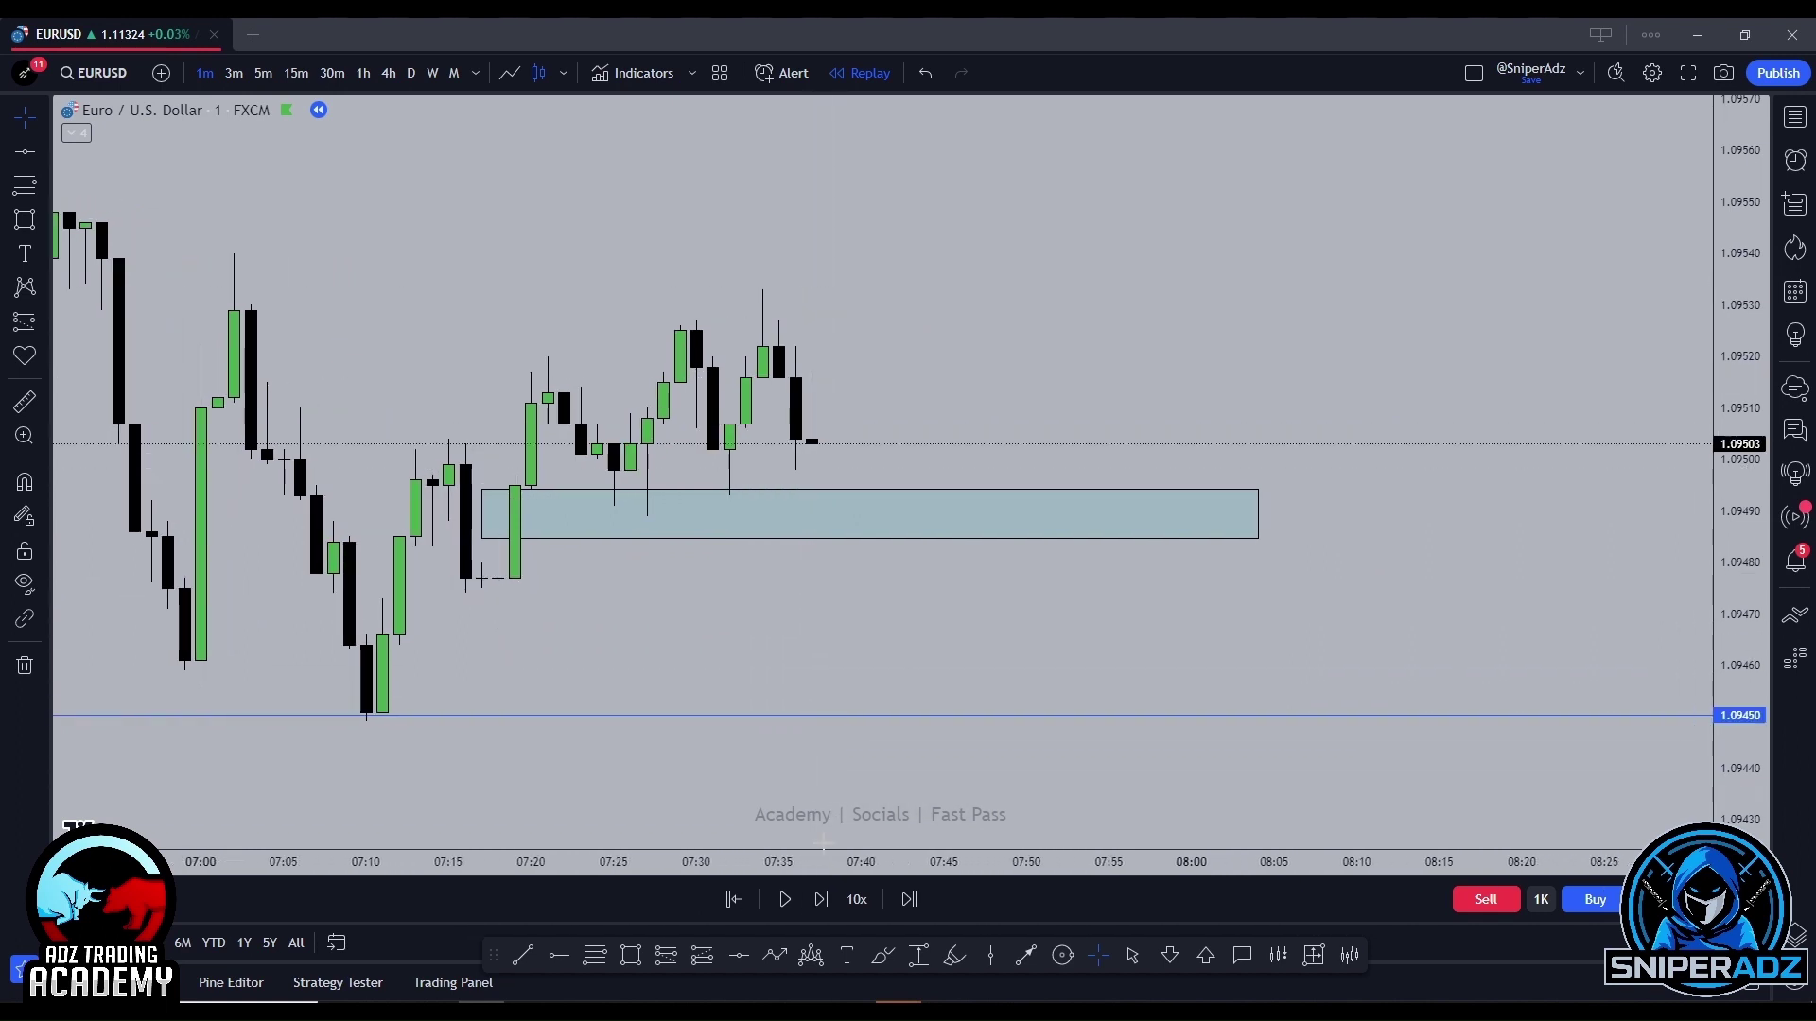
pyautogui.click(822, 900)
pyautogui.click(821, 899)
pyautogui.click(822, 899)
pyautogui.click(822, 899)
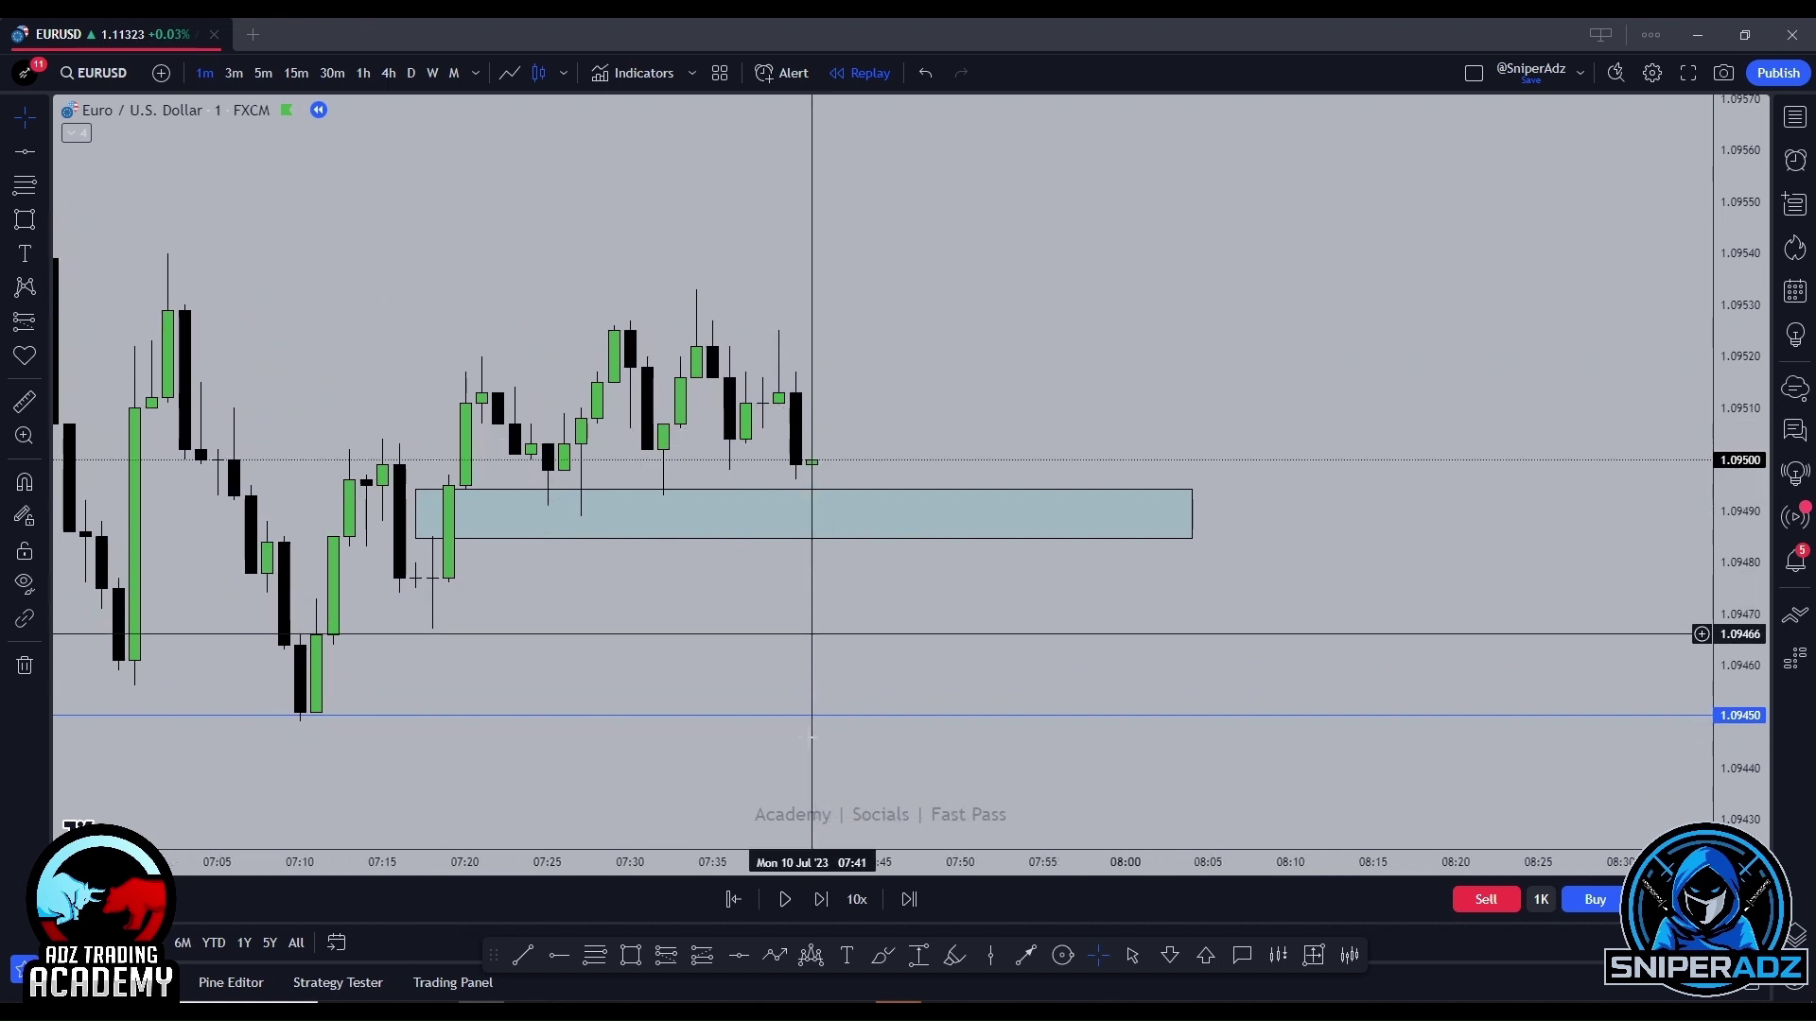
pyautogui.click(821, 898)
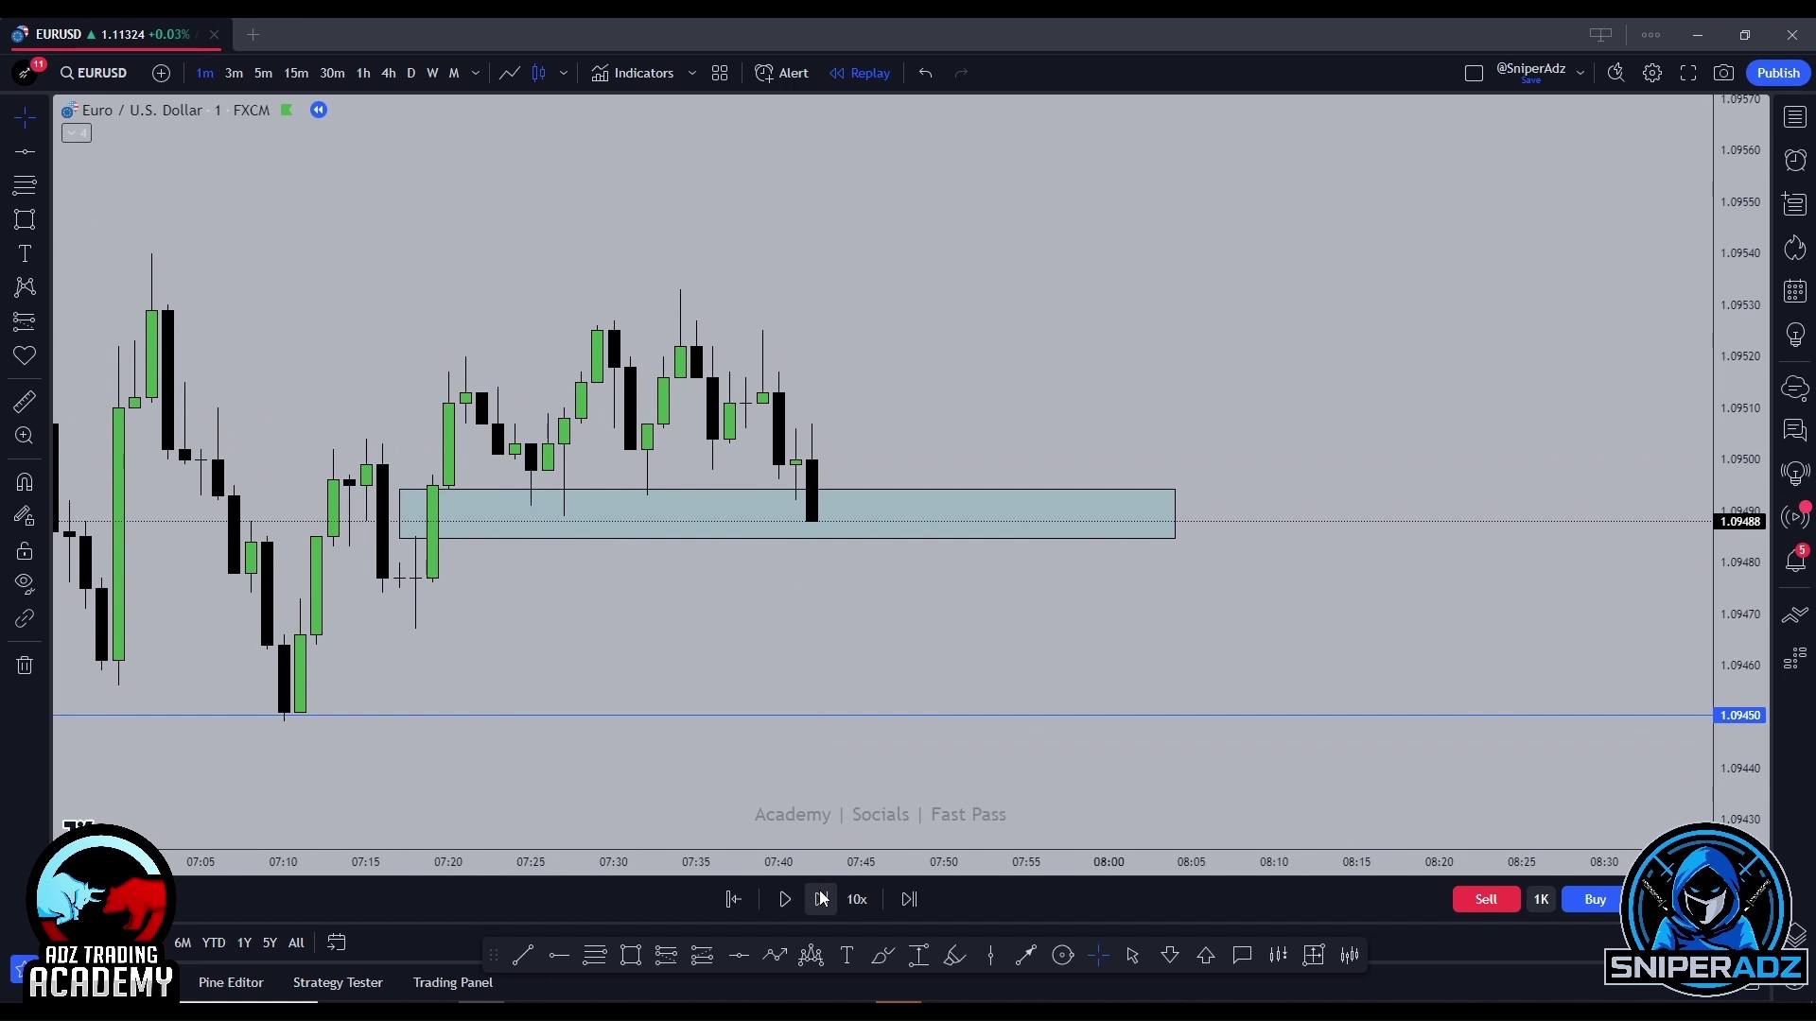
pyautogui.click(821, 899)
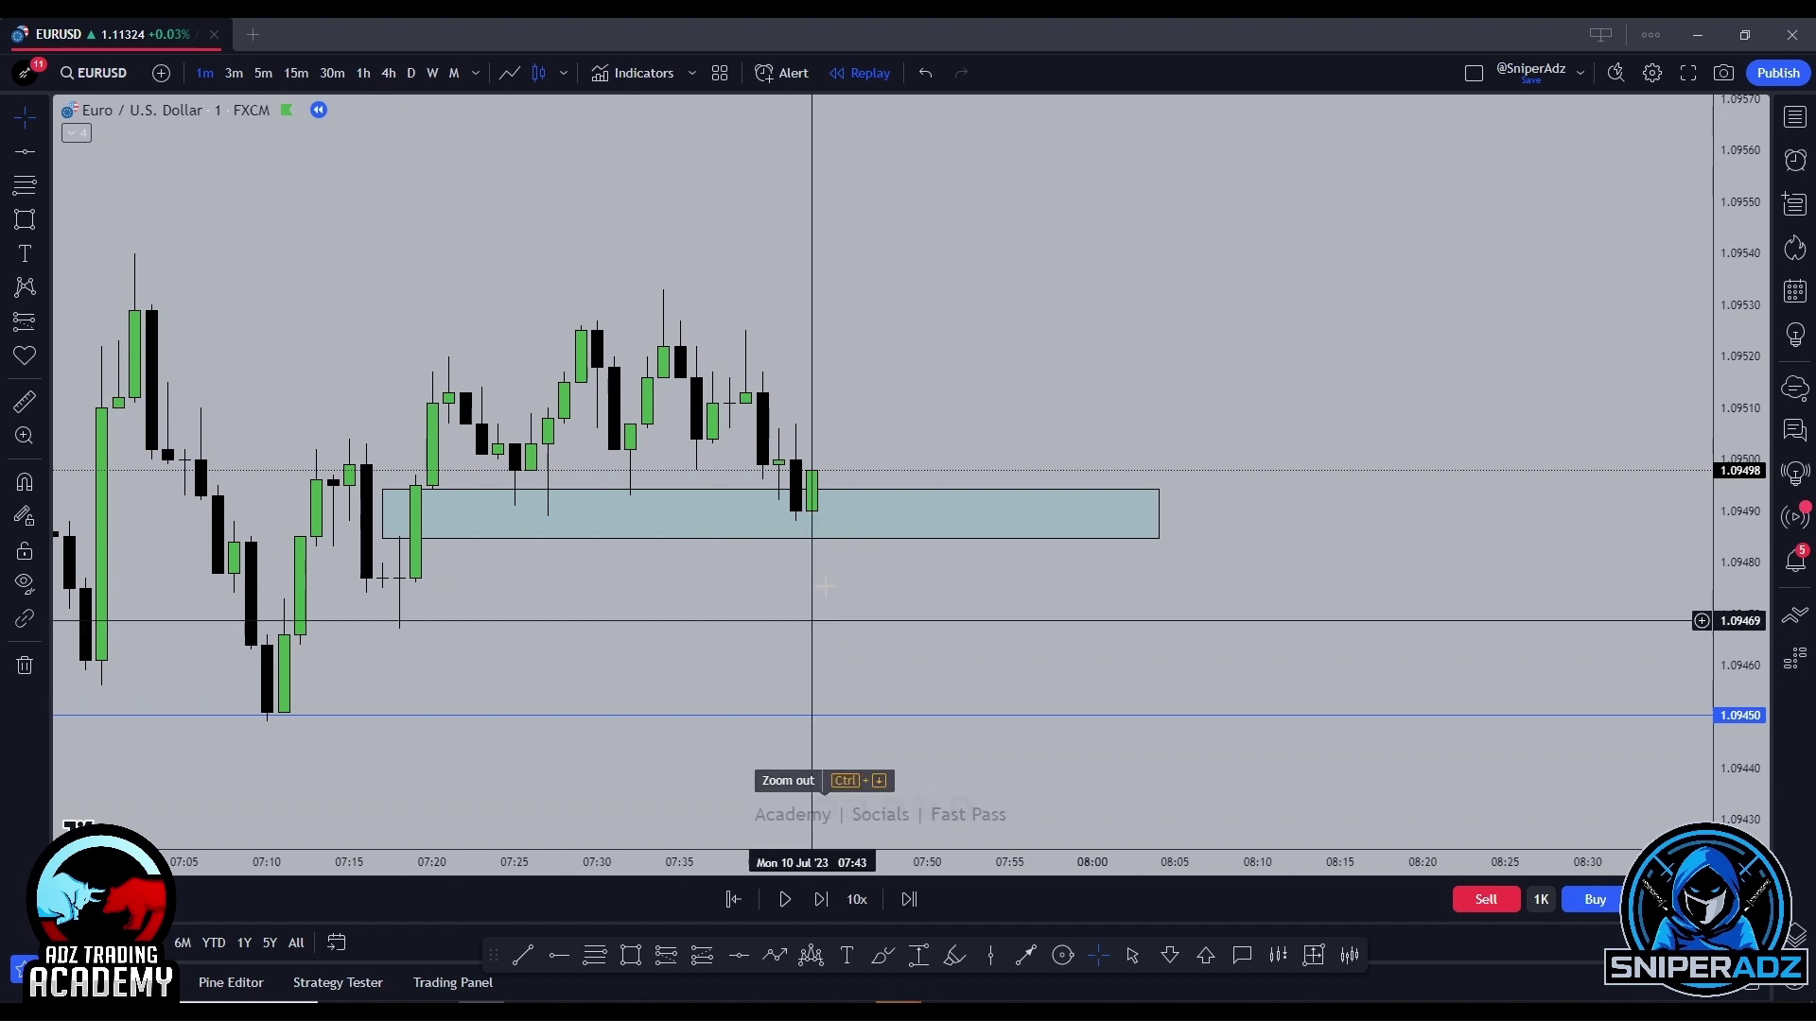
pyautogui.click(820, 899)
pyautogui.hotkey('shift', 'Right')
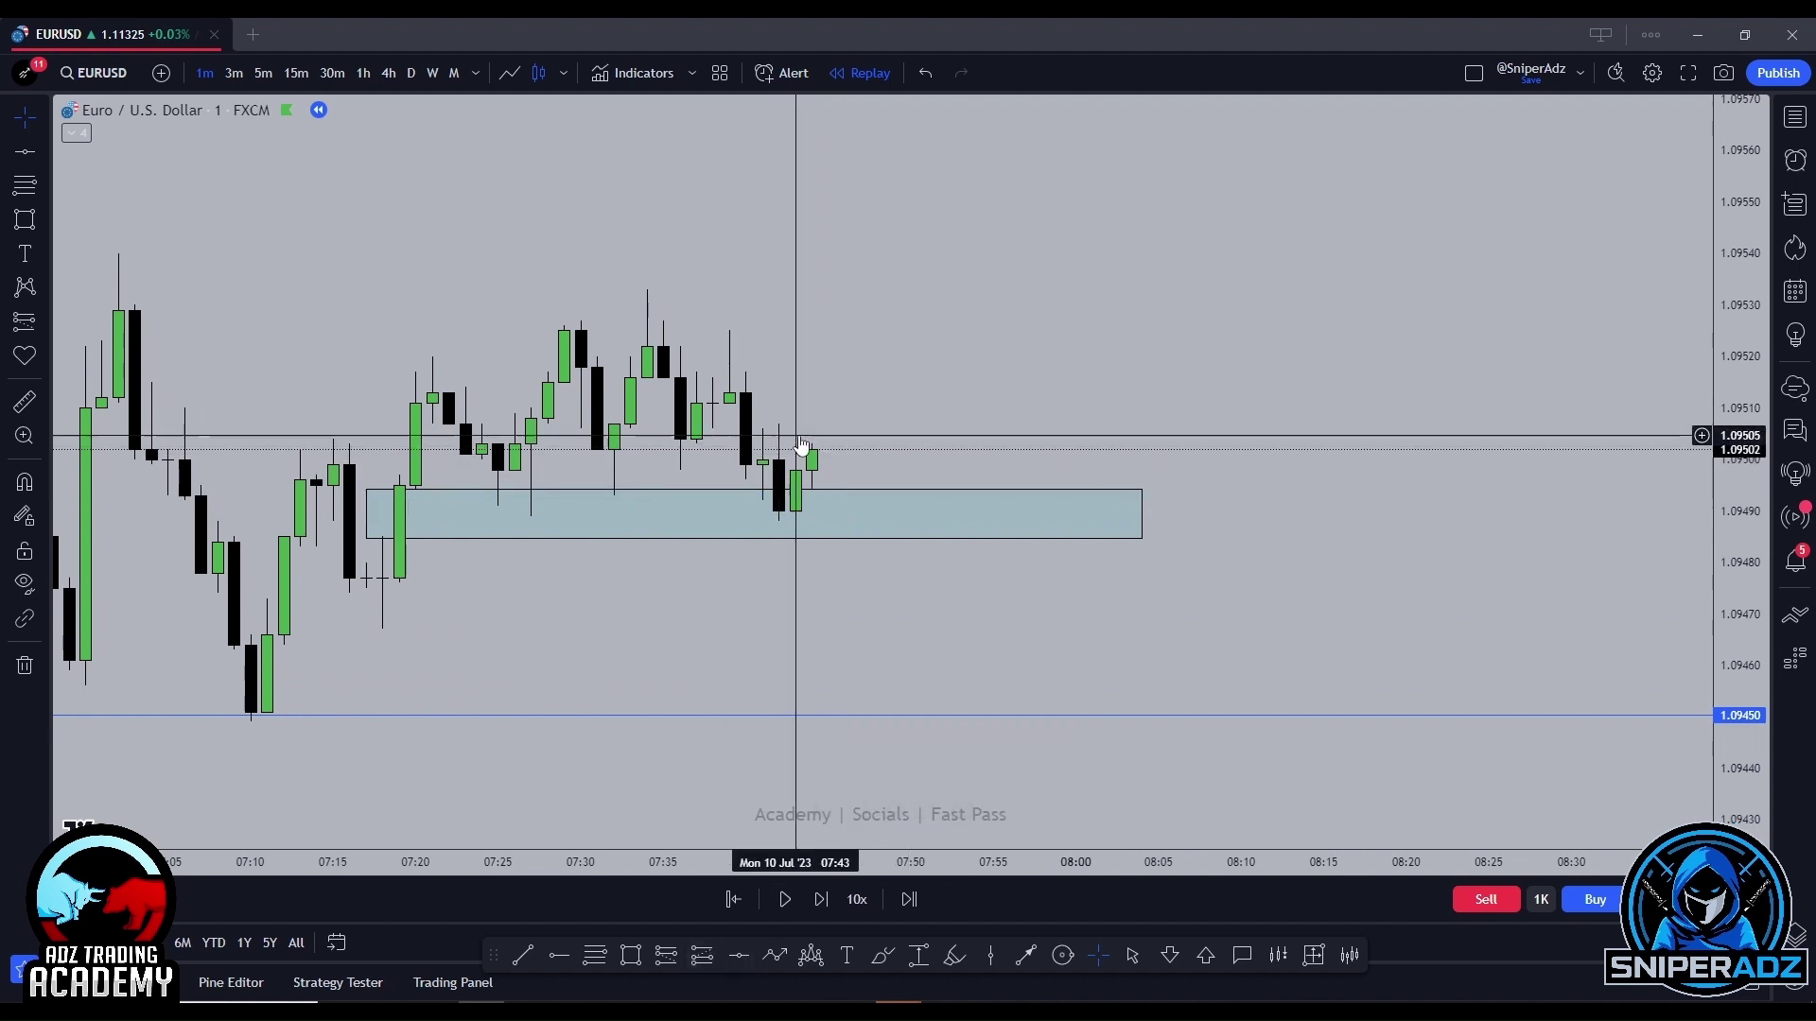
# Advance the replay through the start of the blue killzone band up to the 07:57 candle, at the teal zone's upper edge.
pyautogui.click(821, 900)
pyautogui.click(821, 899)
pyautogui.click(821, 899)
pyautogui.click(821, 899)
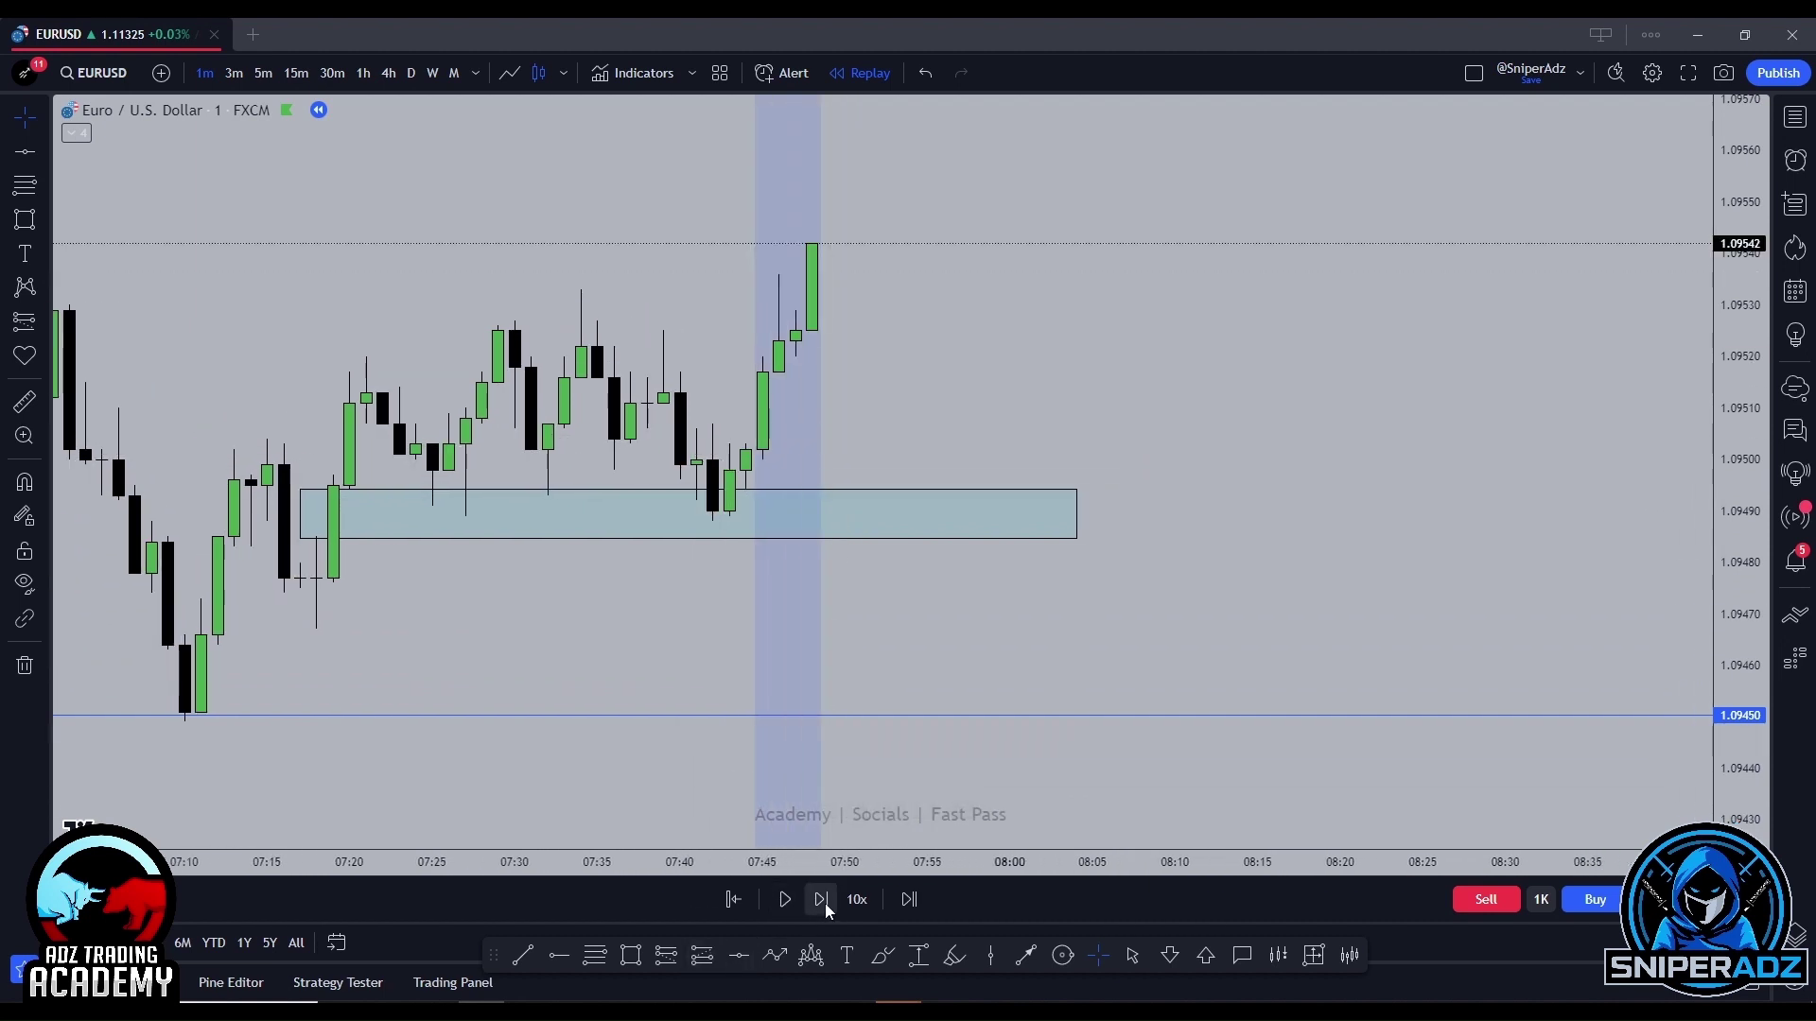
pyautogui.click(820, 899)
pyautogui.click(821, 900)
pyautogui.click(820, 899)
pyautogui.click(821, 899)
pyautogui.click(821, 899)
pyautogui.click(824, 903)
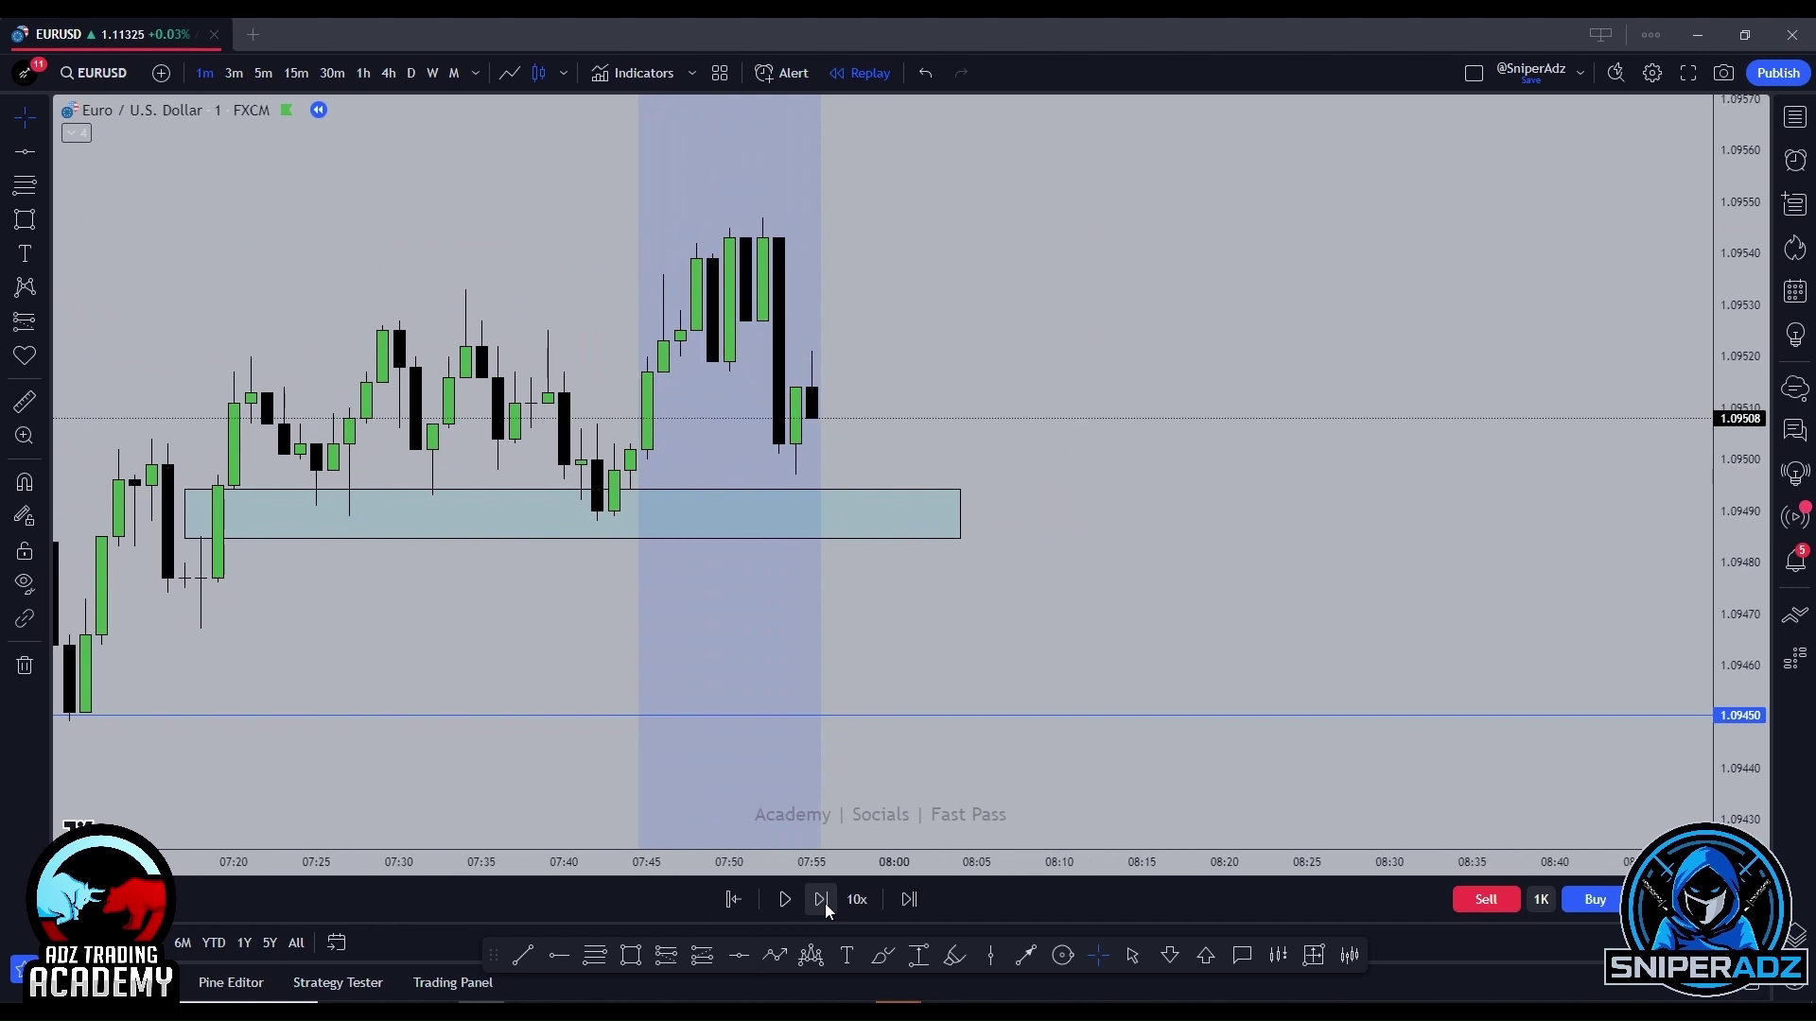
pyautogui.click(823, 903)
pyautogui.click(824, 903)
pyautogui.click(811, 901)
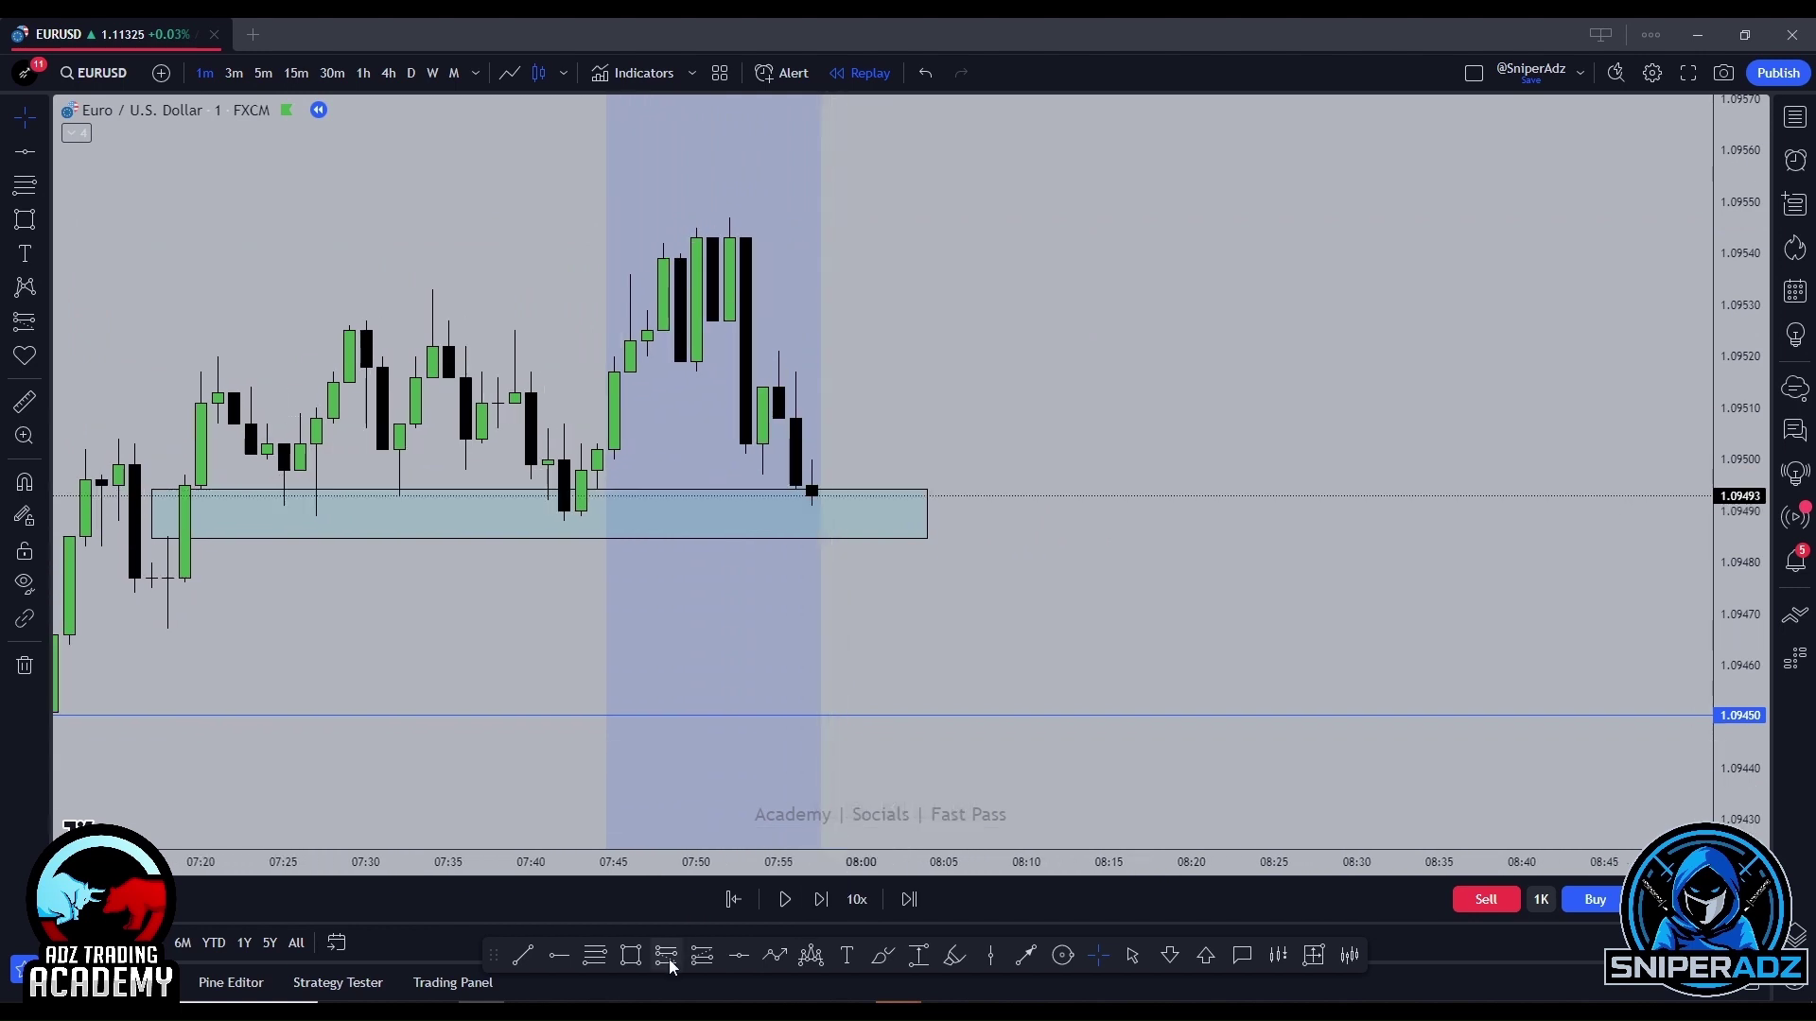
# Place a long position with entry at 1.09494 by the zone's upper edge and its stop at 1.09467.
pyautogui.click(795, 489)
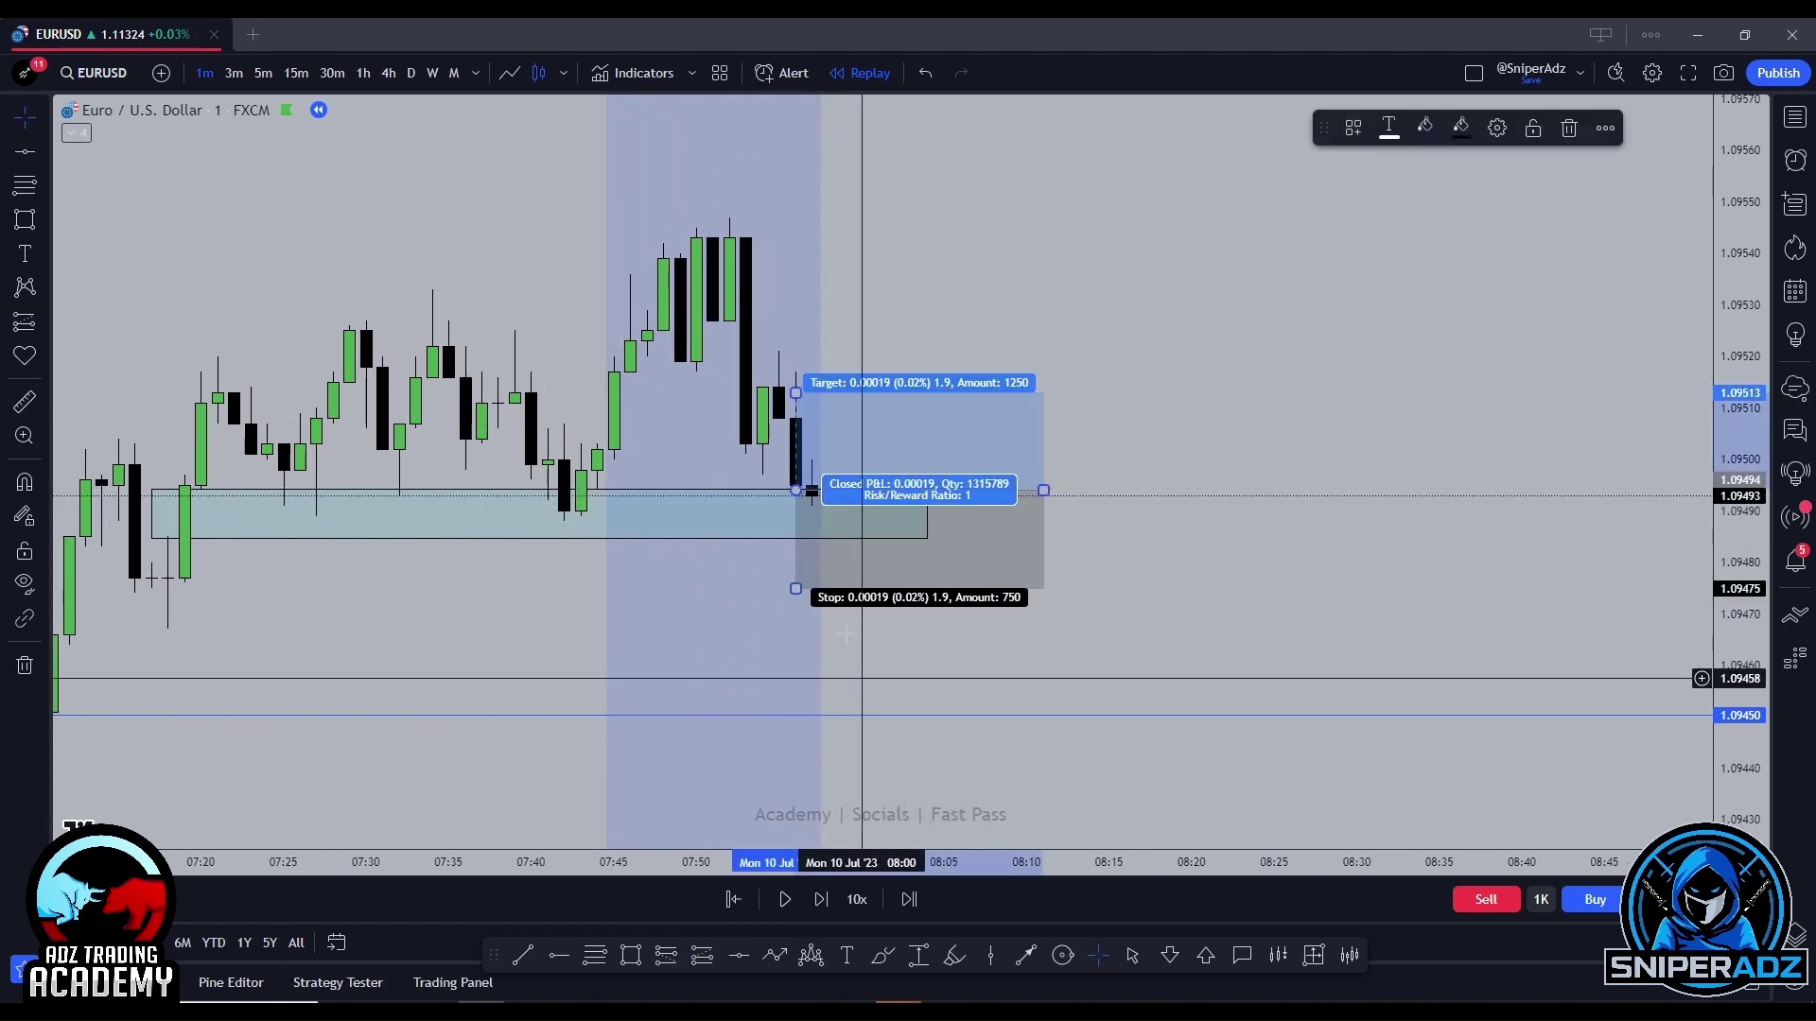
pyautogui.moveTo(796, 588); pyautogui.dragTo(797, 630)
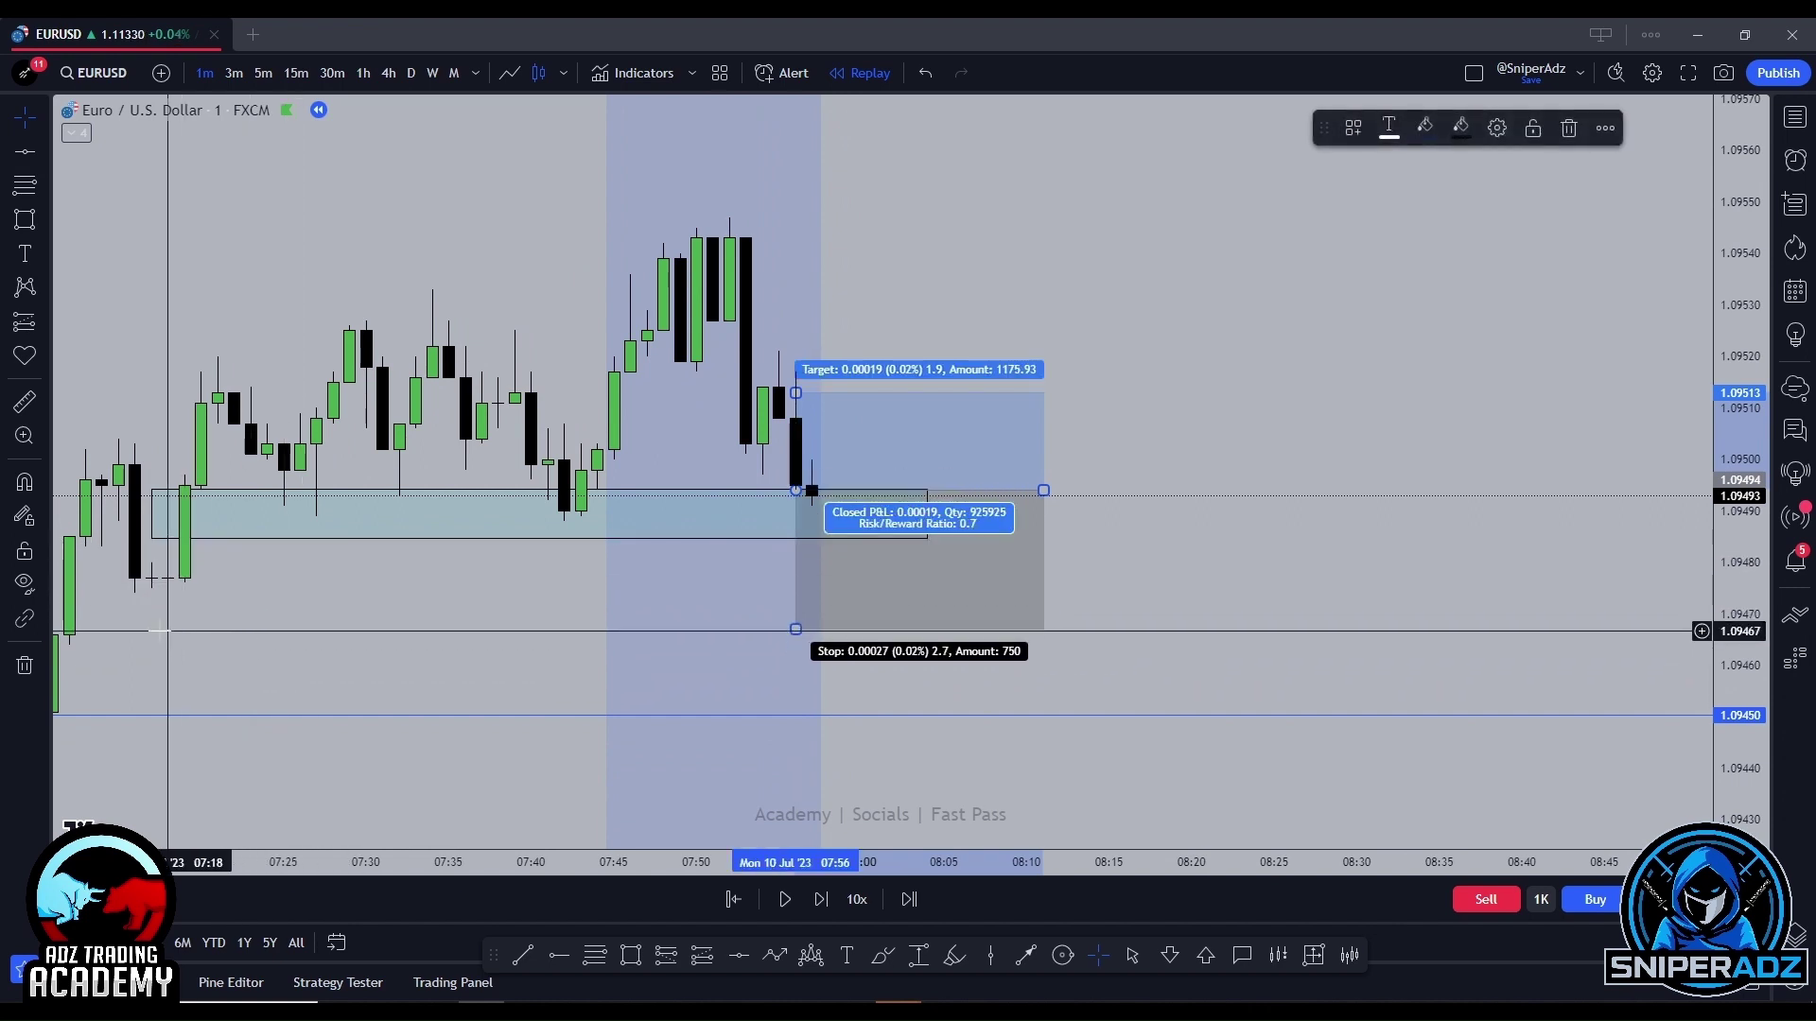
# Temporarily mark the 07:18 low beneath the teal zone with brush and highlighter strokes, and undo the marks.
pyautogui.moveTo(276, 632); pyautogui.dragTo(475, 679)
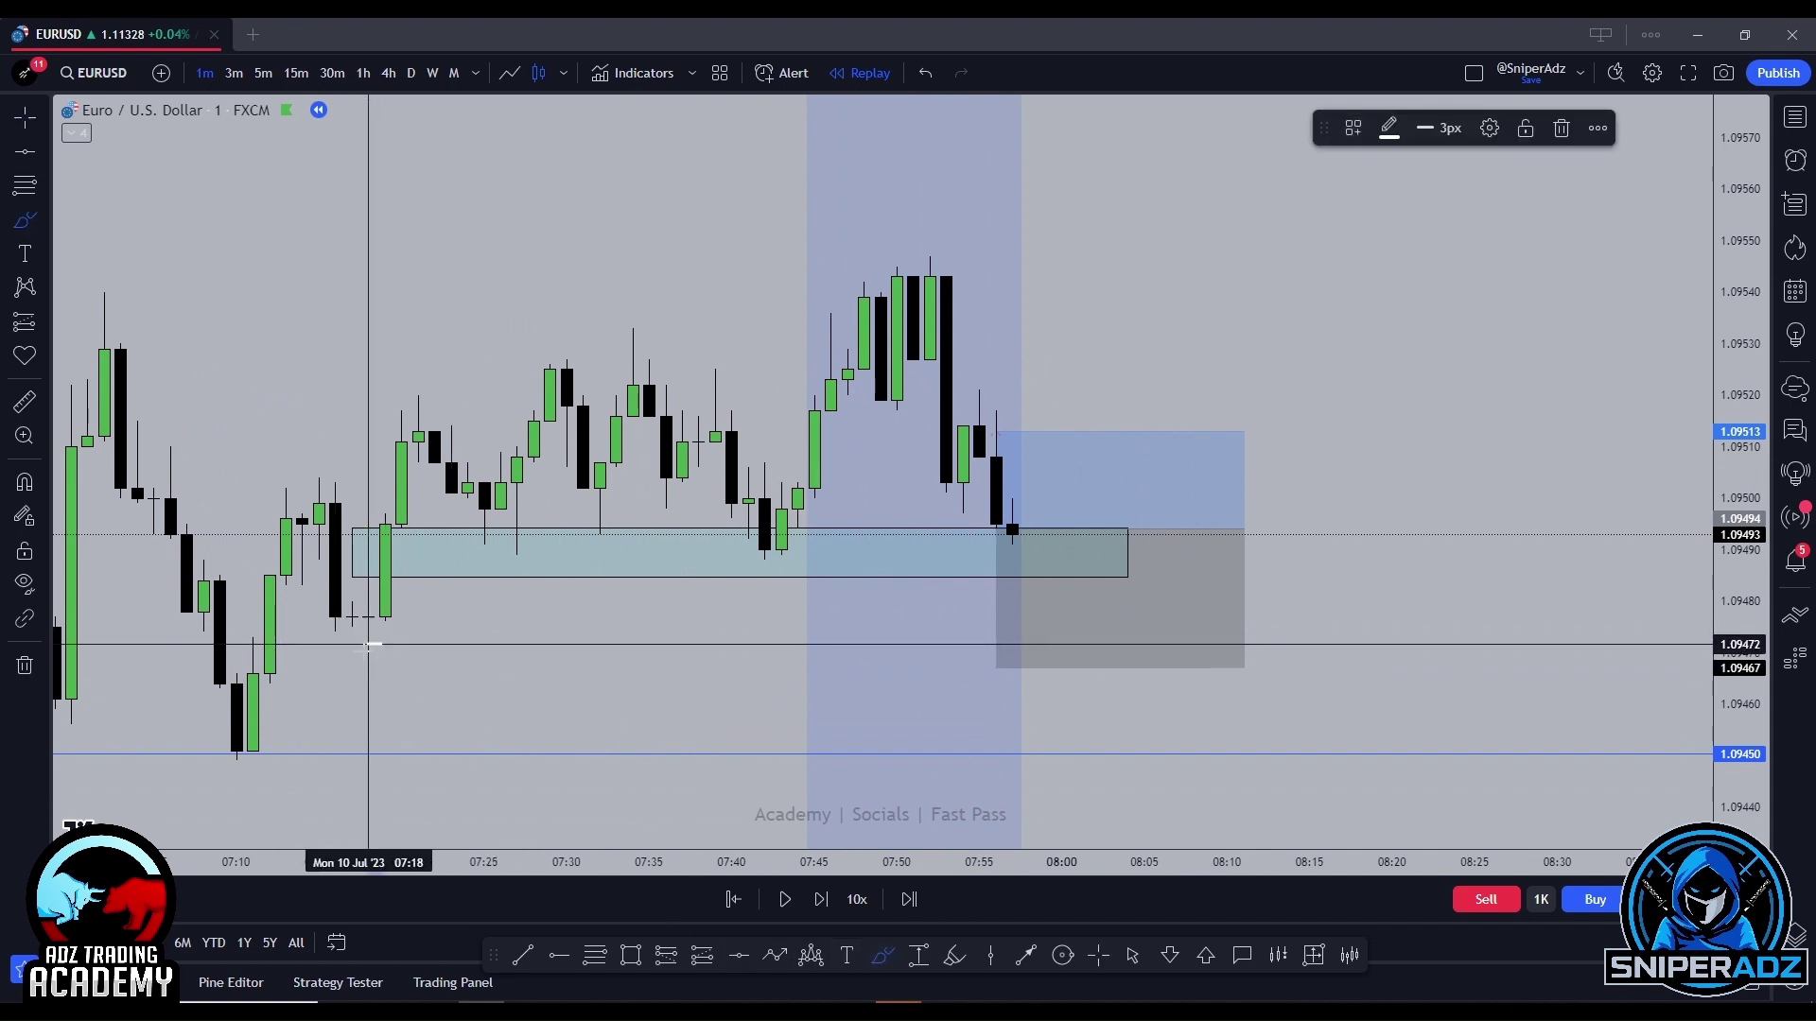
pyautogui.hotkey('ctrl', 'z')
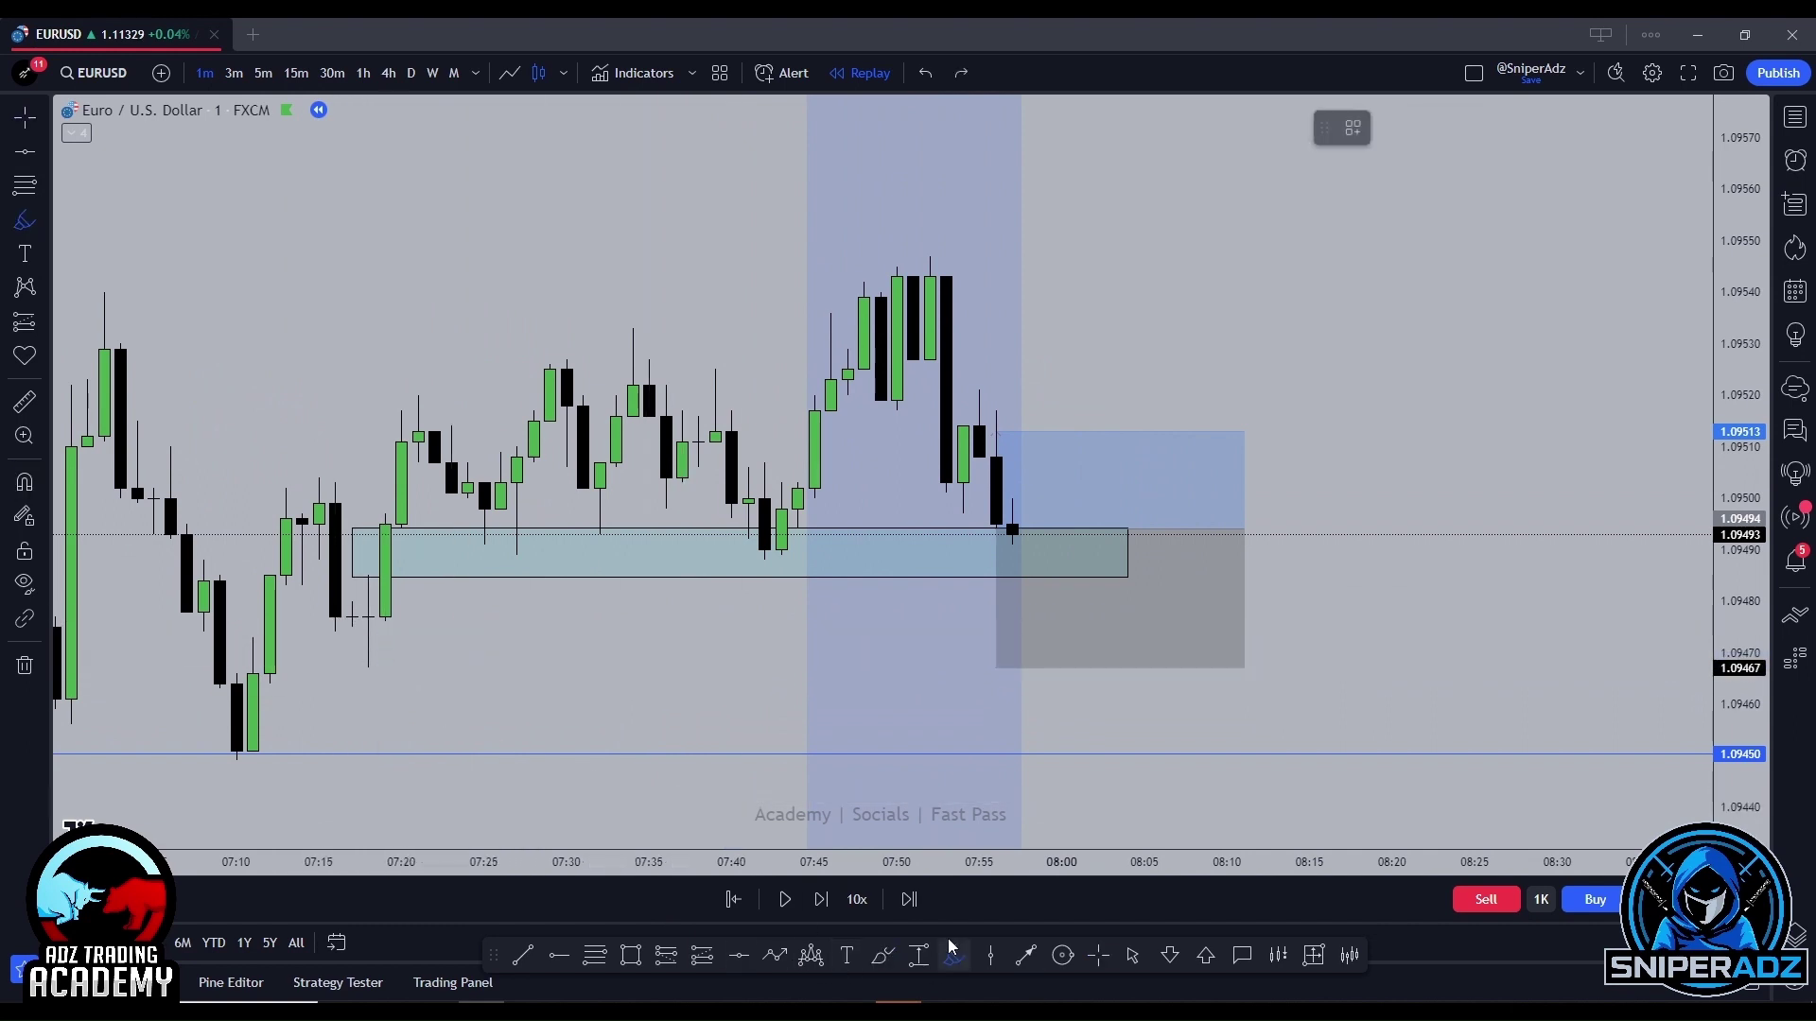
pyautogui.moveTo(368, 665); pyautogui.dragTo(384, 615)
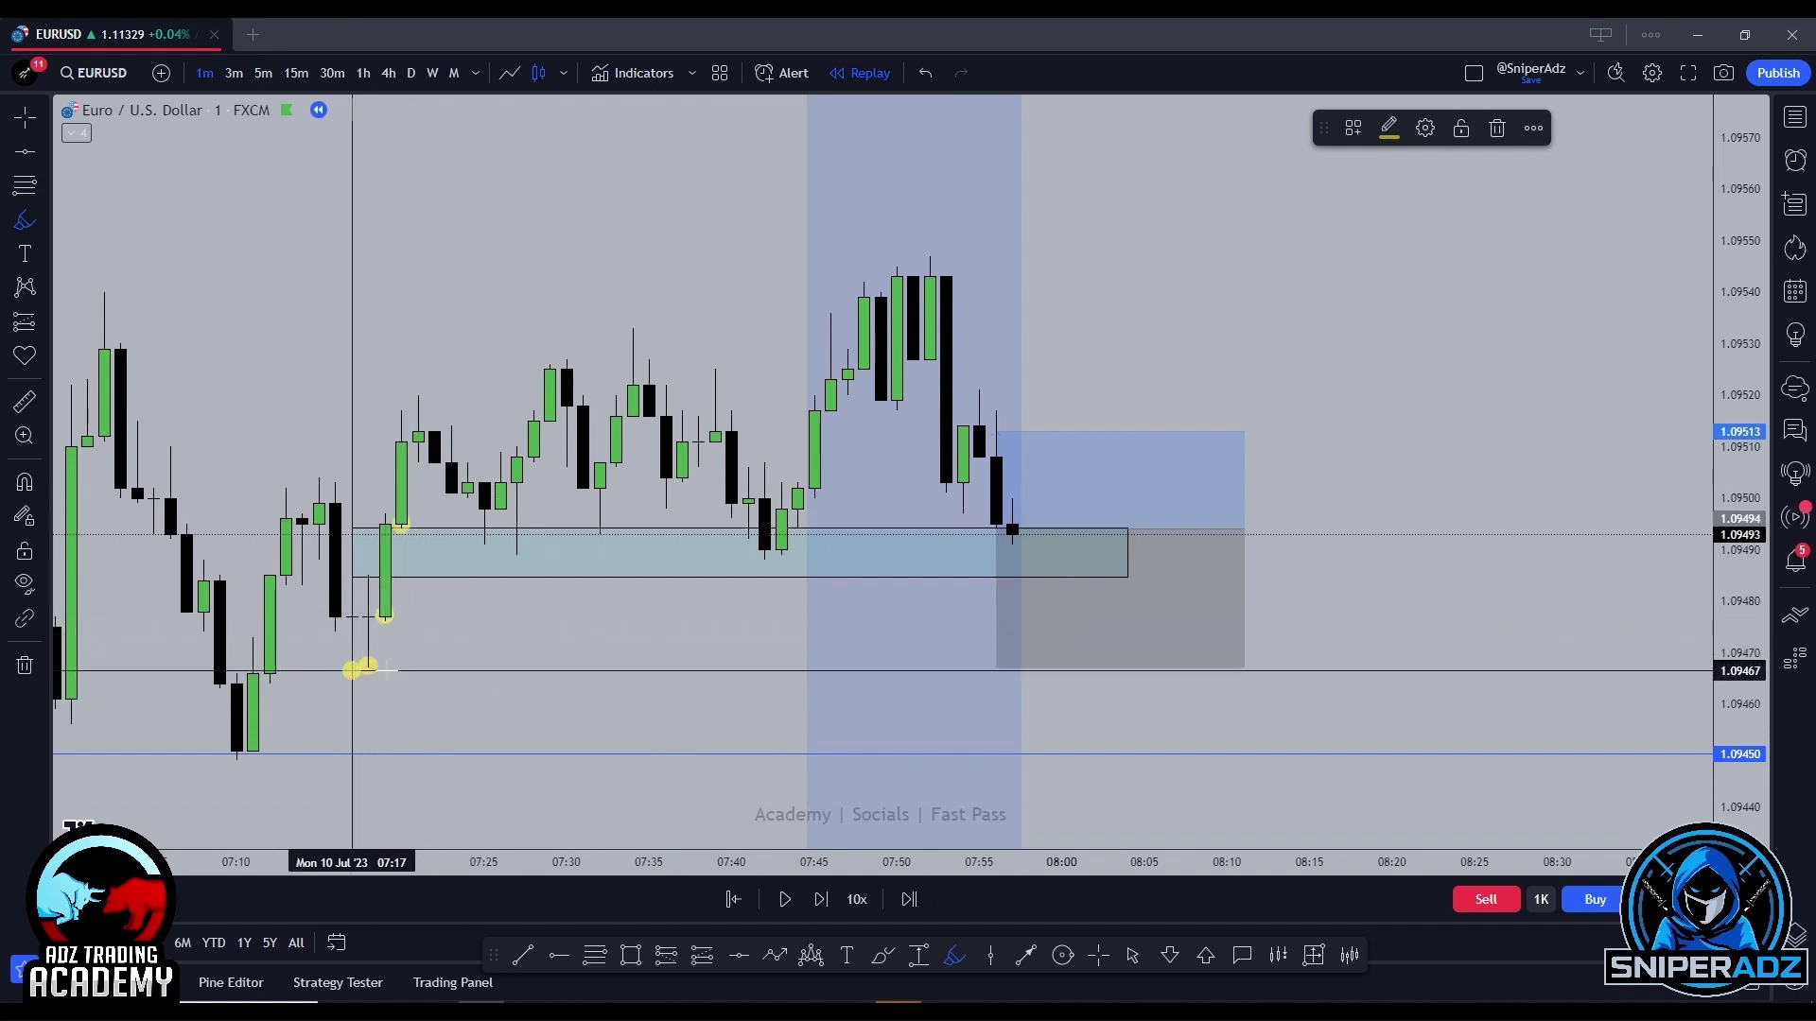
pyautogui.moveTo(352, 671); pyautogui.dragTo(566, 665)
pyautogui.hotkey('ctrl', 'z')
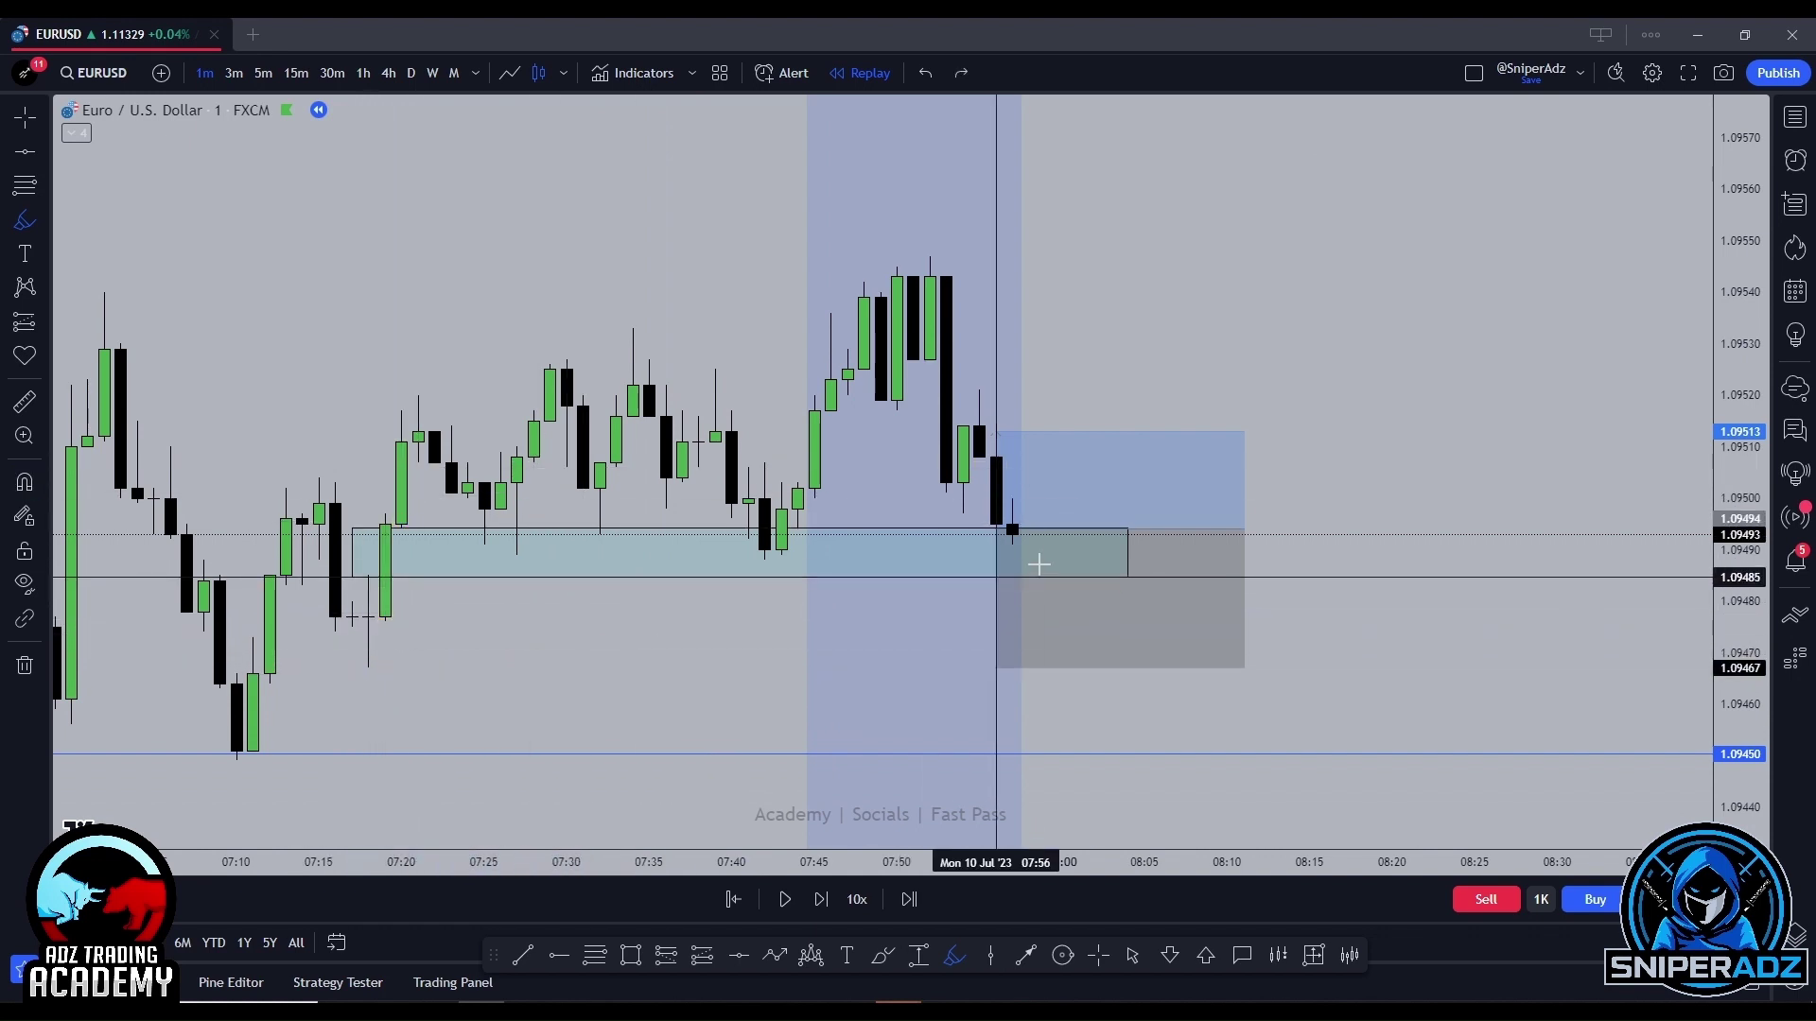
pyautogui.press('Escape')
# Extend the long position to about 10:10 and raise its target to about 1.09695, near the grey session box's high.
pyautogui.click(995, 668)
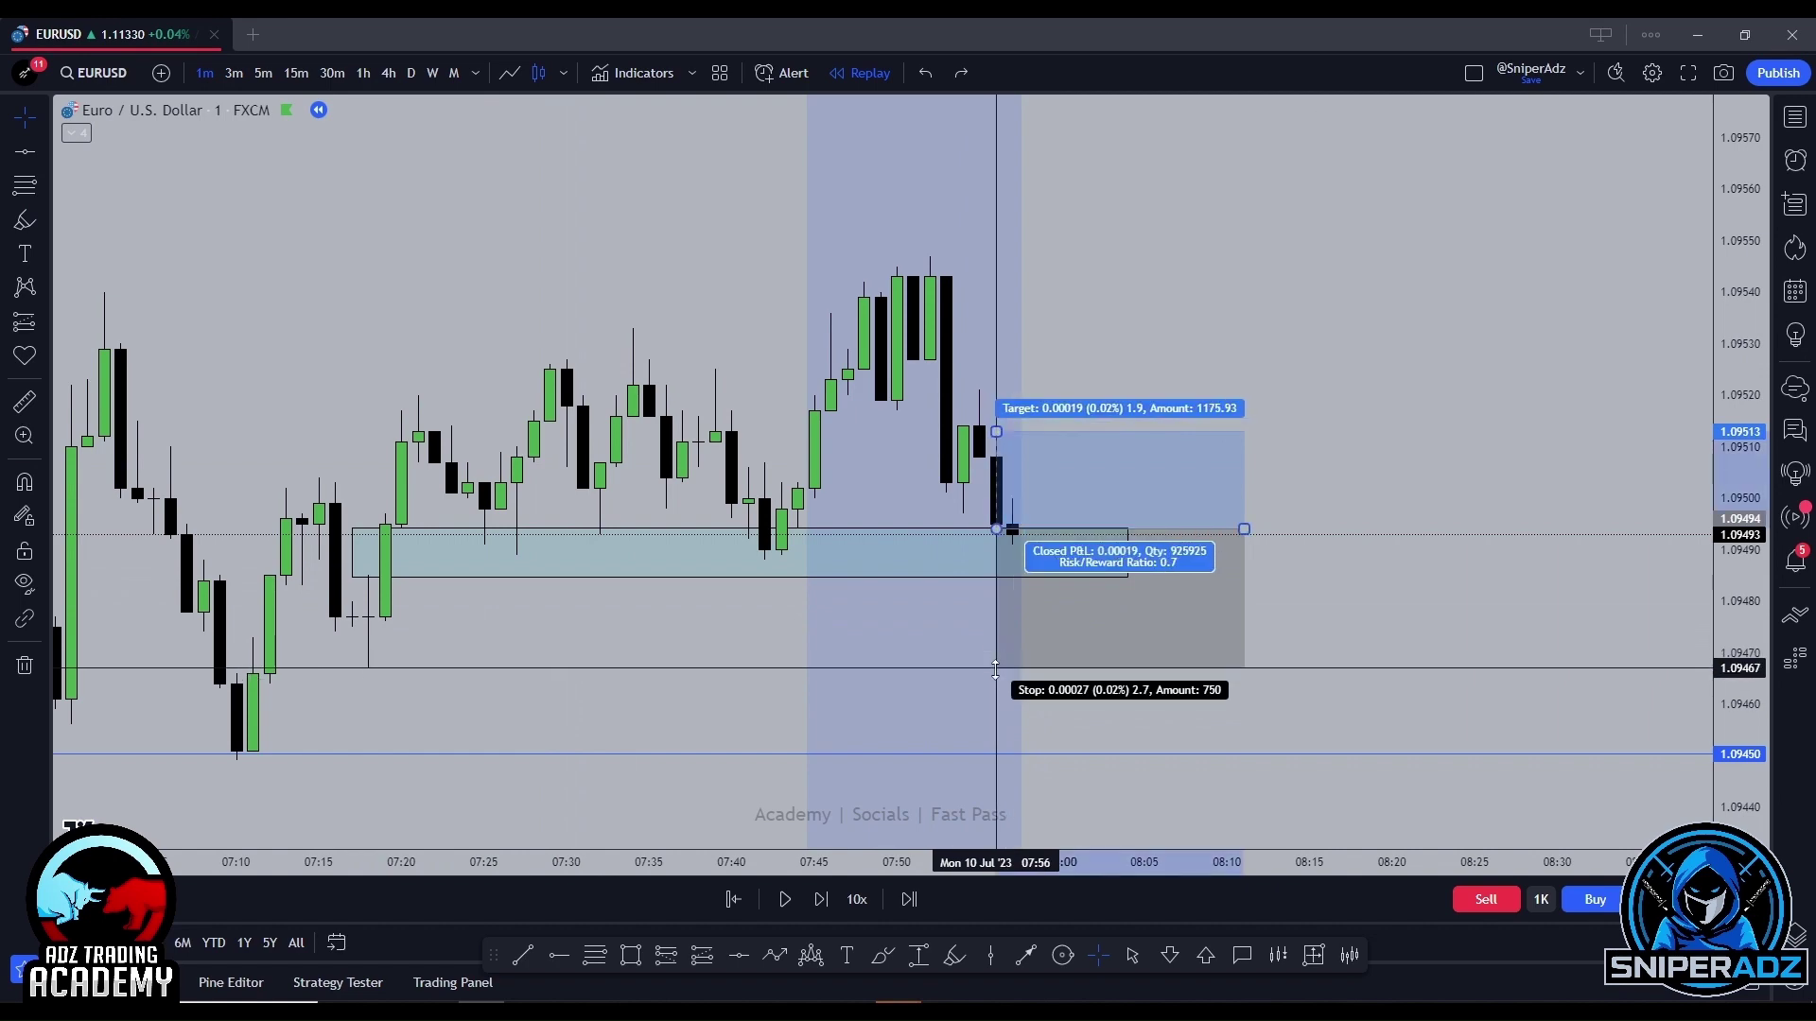
pyautogui.scroll(-5, 1442, 406)
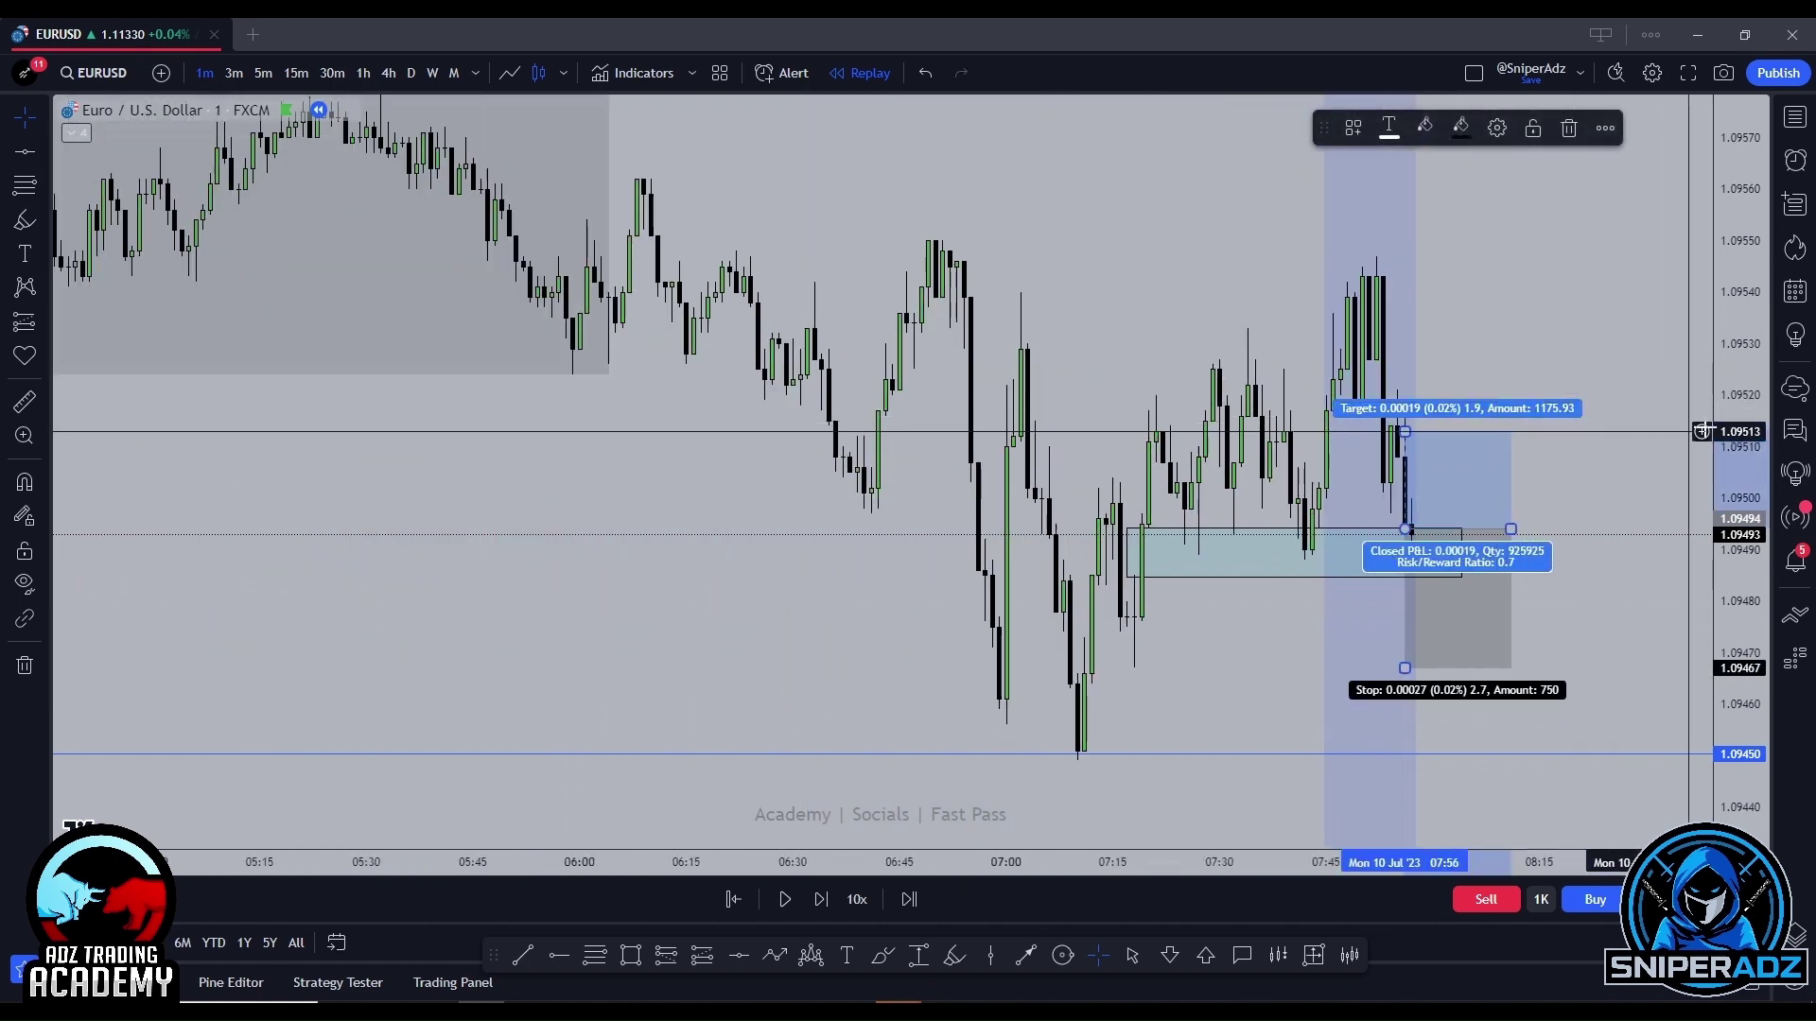
pyautogui.moveTo(1671, 653); pyautogui.dragTo(1660, 752)
pyautogui.scroll(-6, 1620, 453)
pyautogui.moveTo(1536, 398); pyautogui.dragTo(1325, 470)
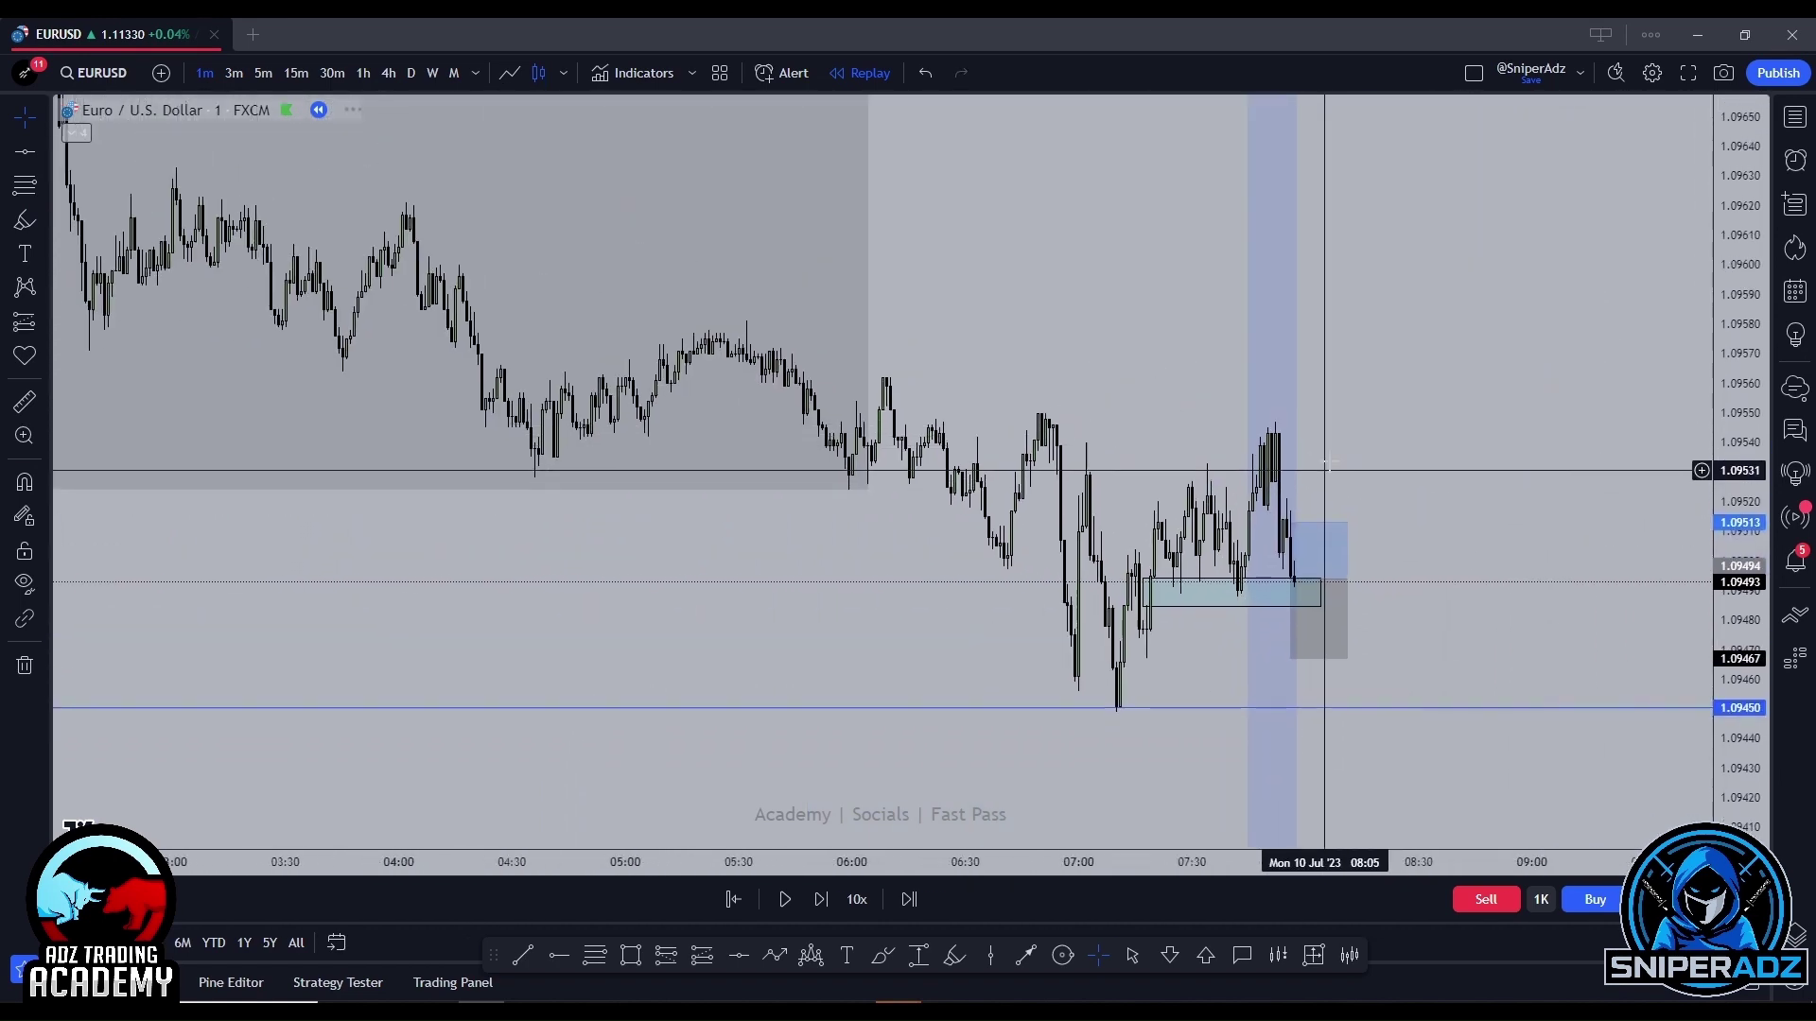
pyautogui.scroll(-6, 1380, 439)
pyautogui.moveTo(1460, 442); pyautogui.dragTo(1339, 557)
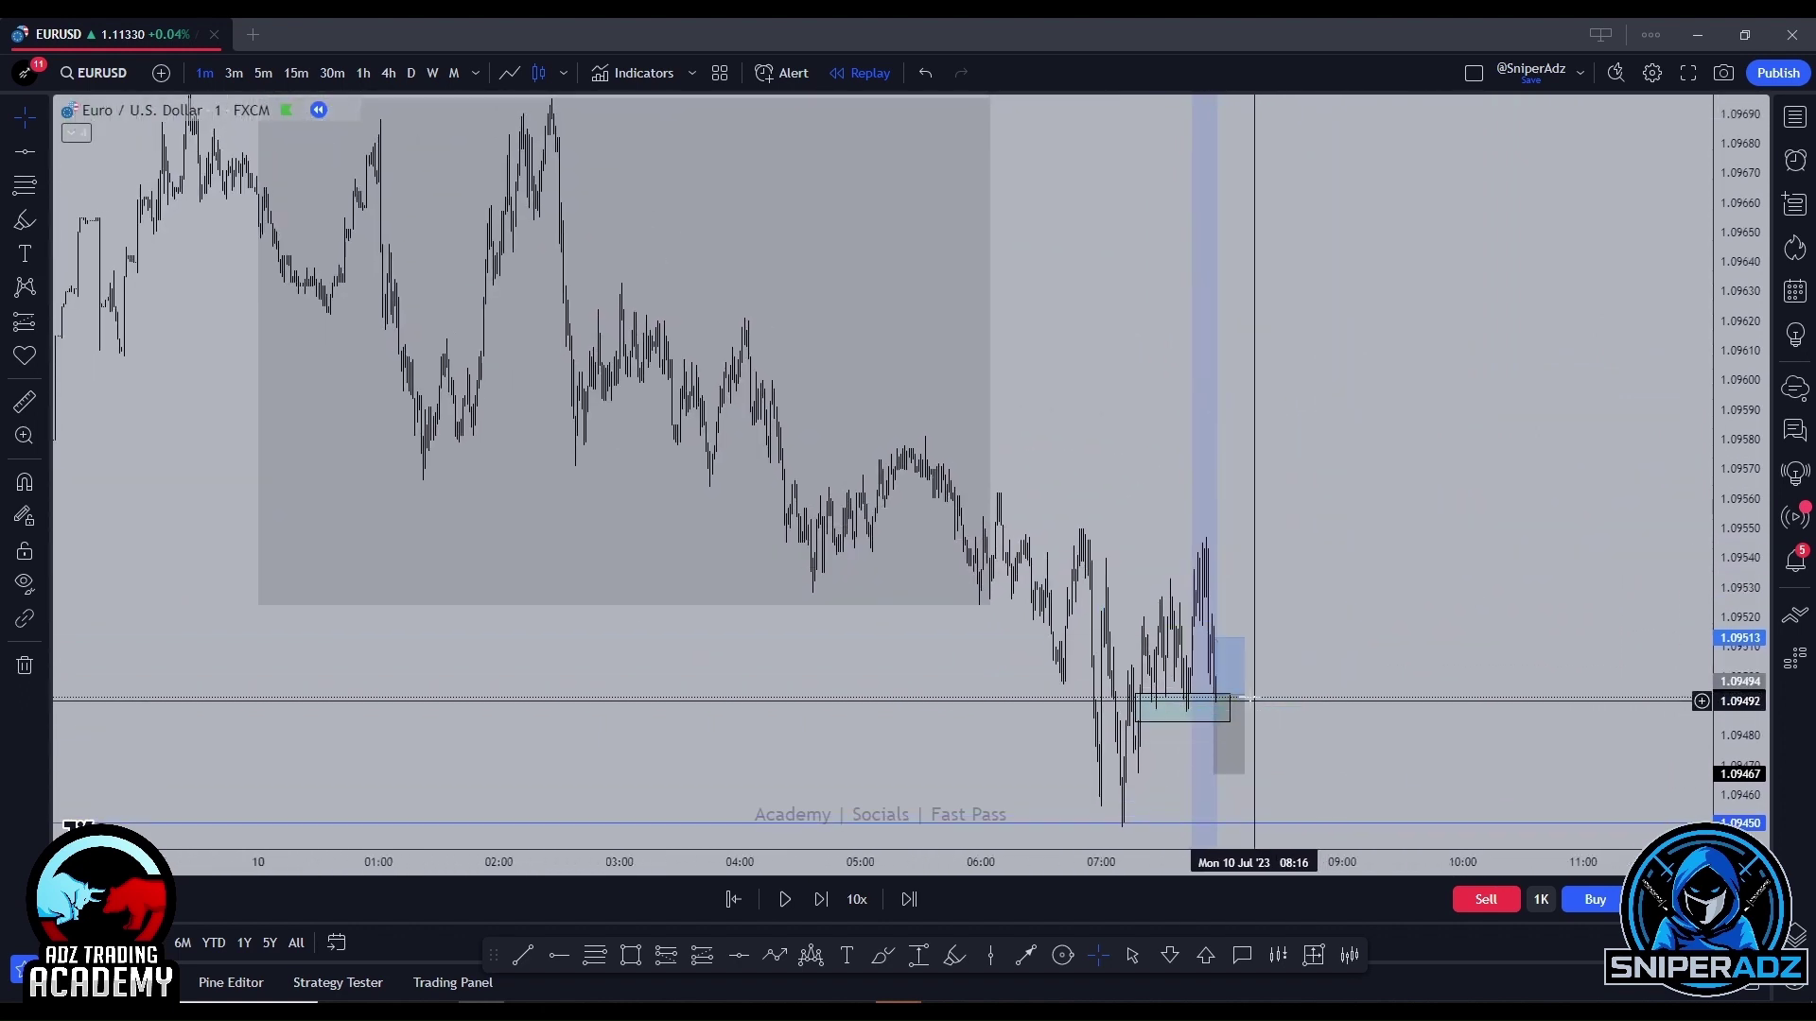
pyautogui.moveTo(1245, 695); pyautogui.dragTo(1485, 698)
pyautogui.moveTo(1752, 628); pyautogui.dragTo(1749, 771)
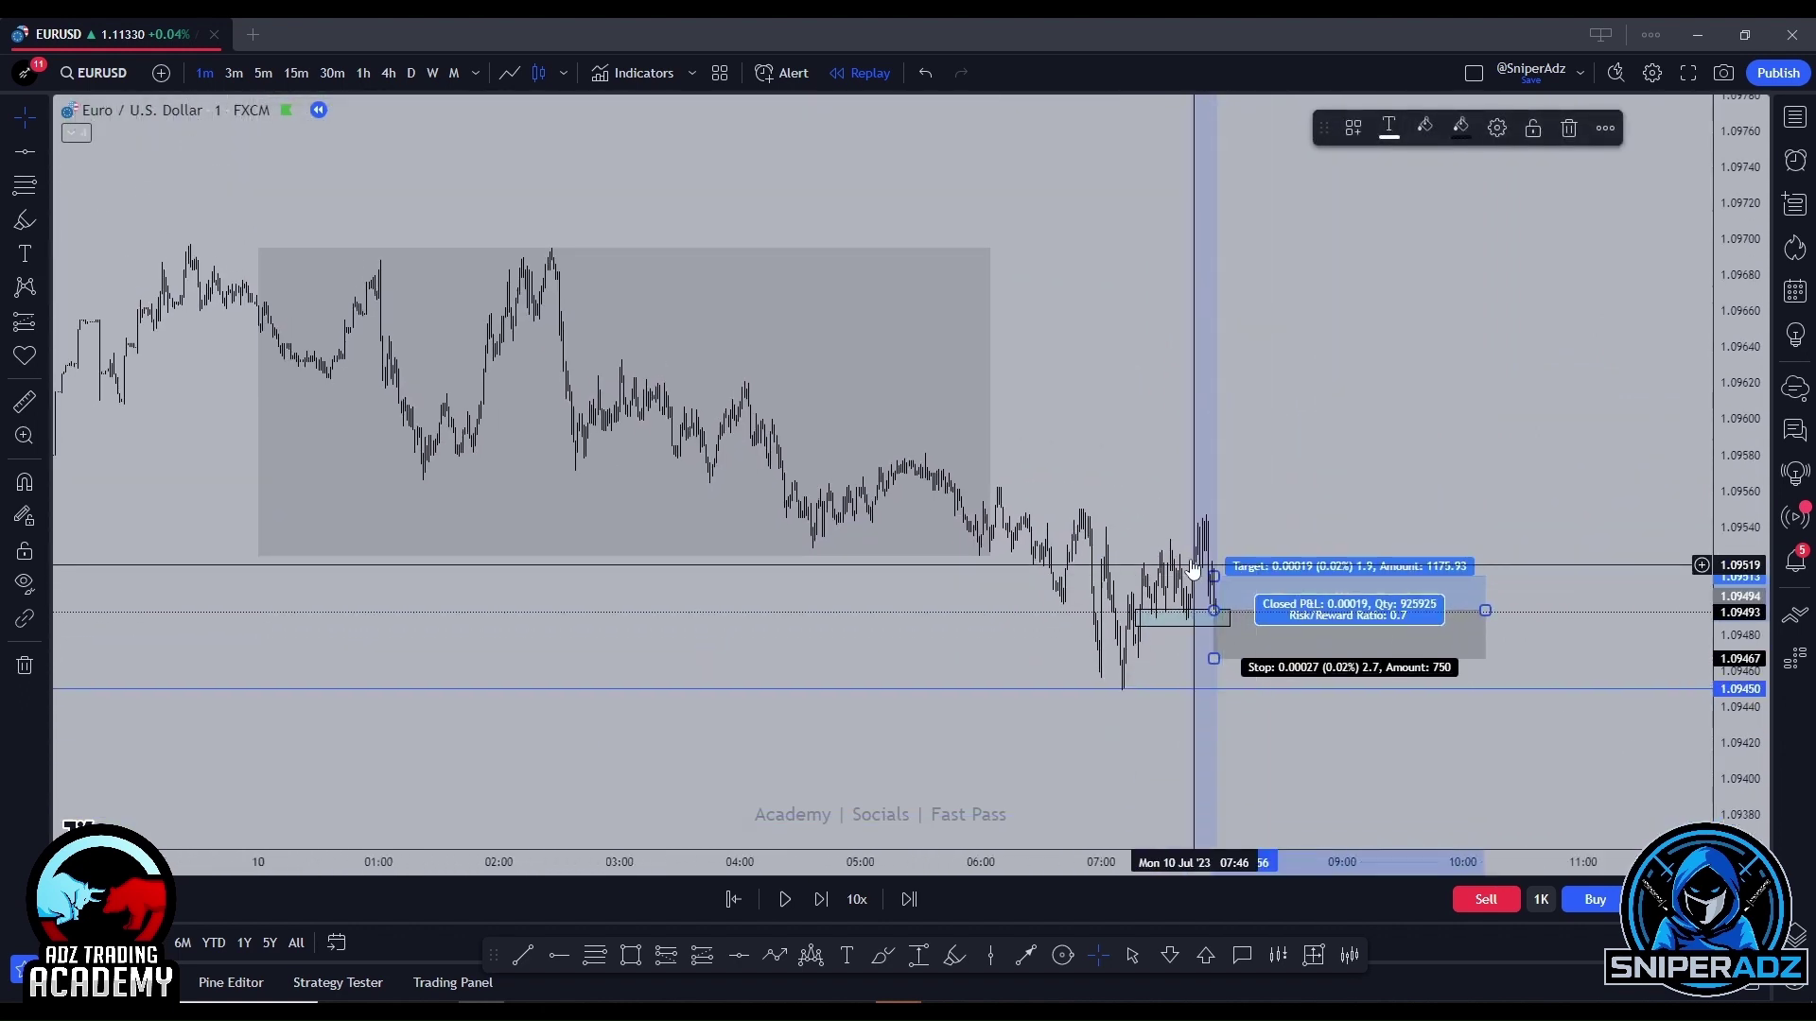
pyautogui.moveTo(1215, 572); pyautogui.dragTo(1250, 253)
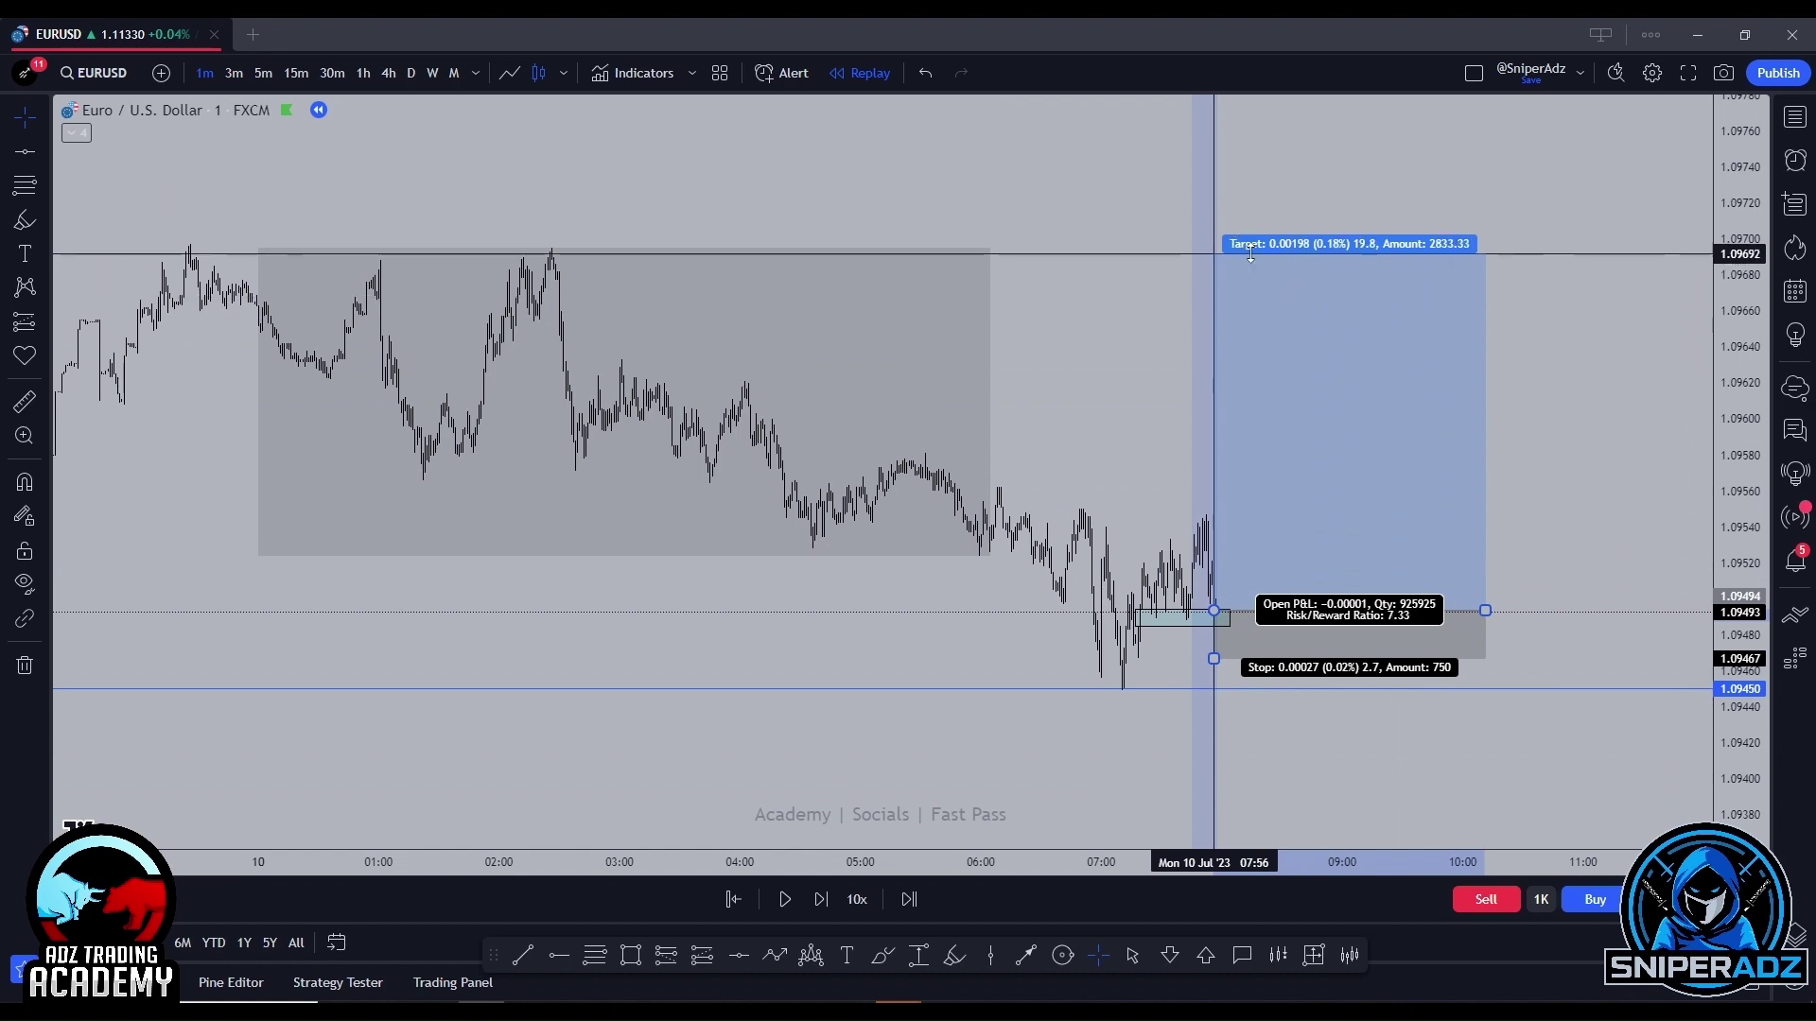
# Play the replay until price passes the 1.09695 target, widening the long position to about 10:43, and pause it.
pyautogui.scroll(5, 1484, 437)
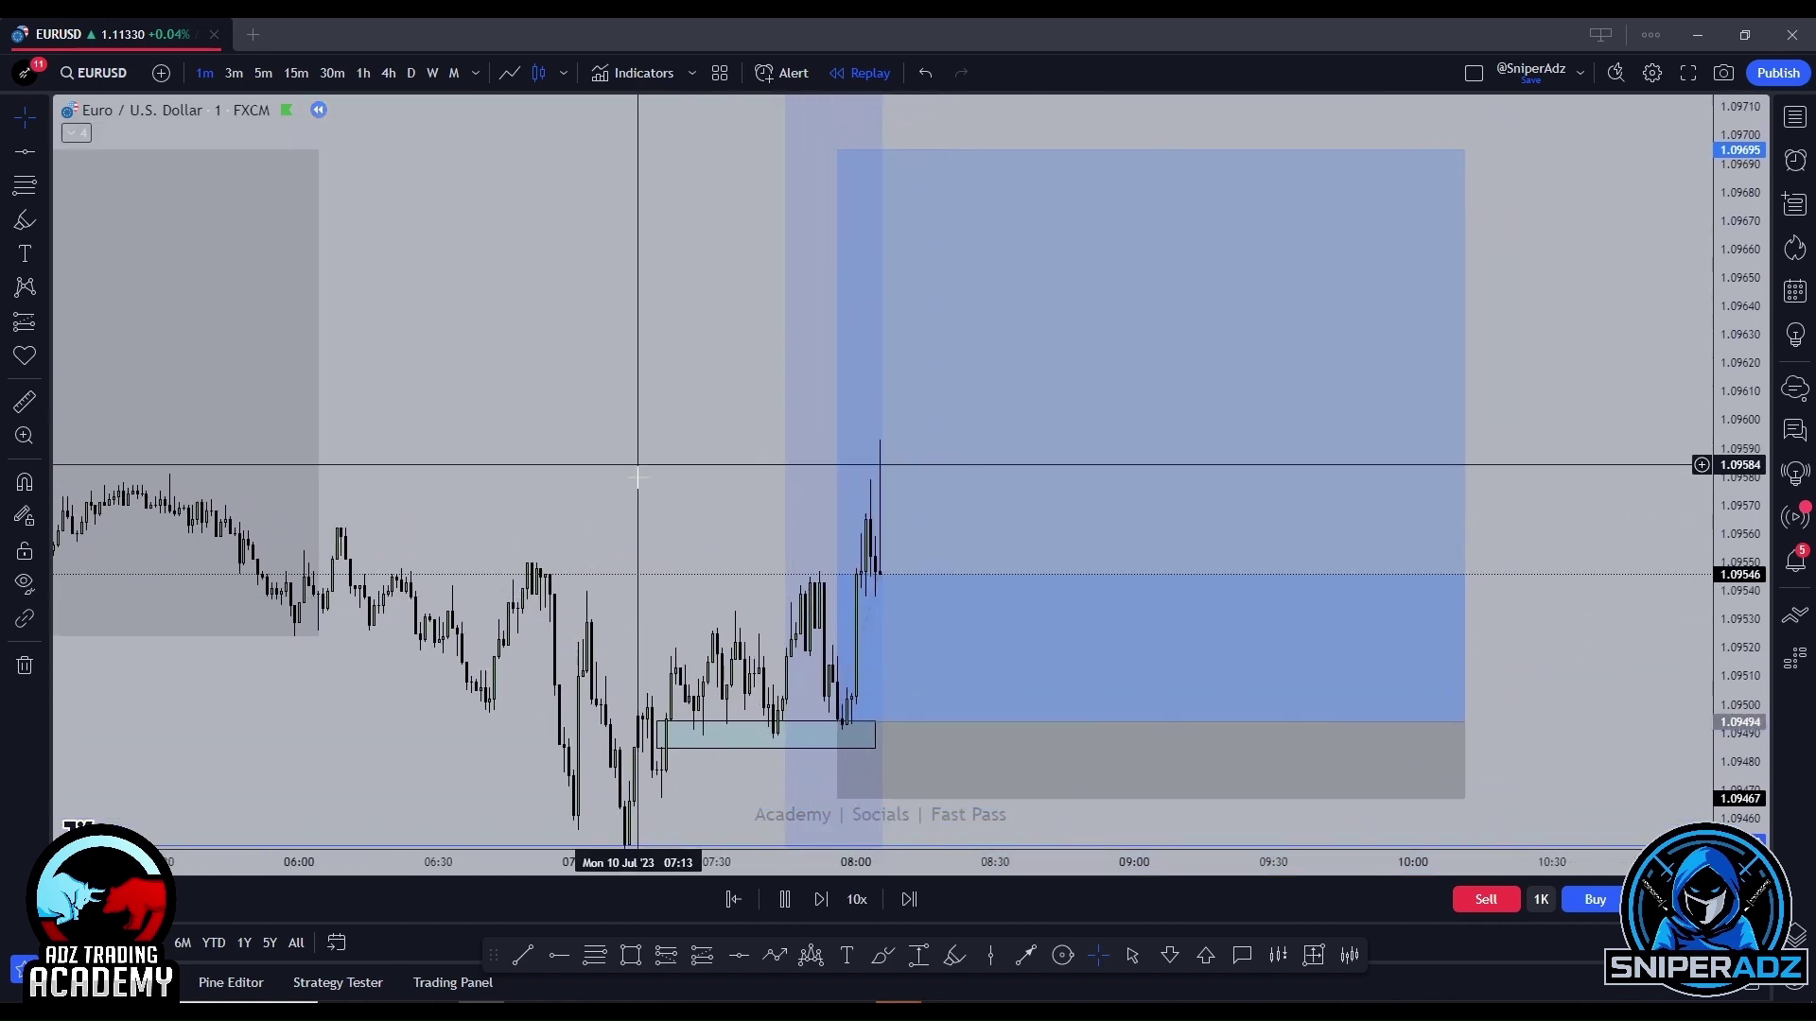
pyautogui.click(740, 724)
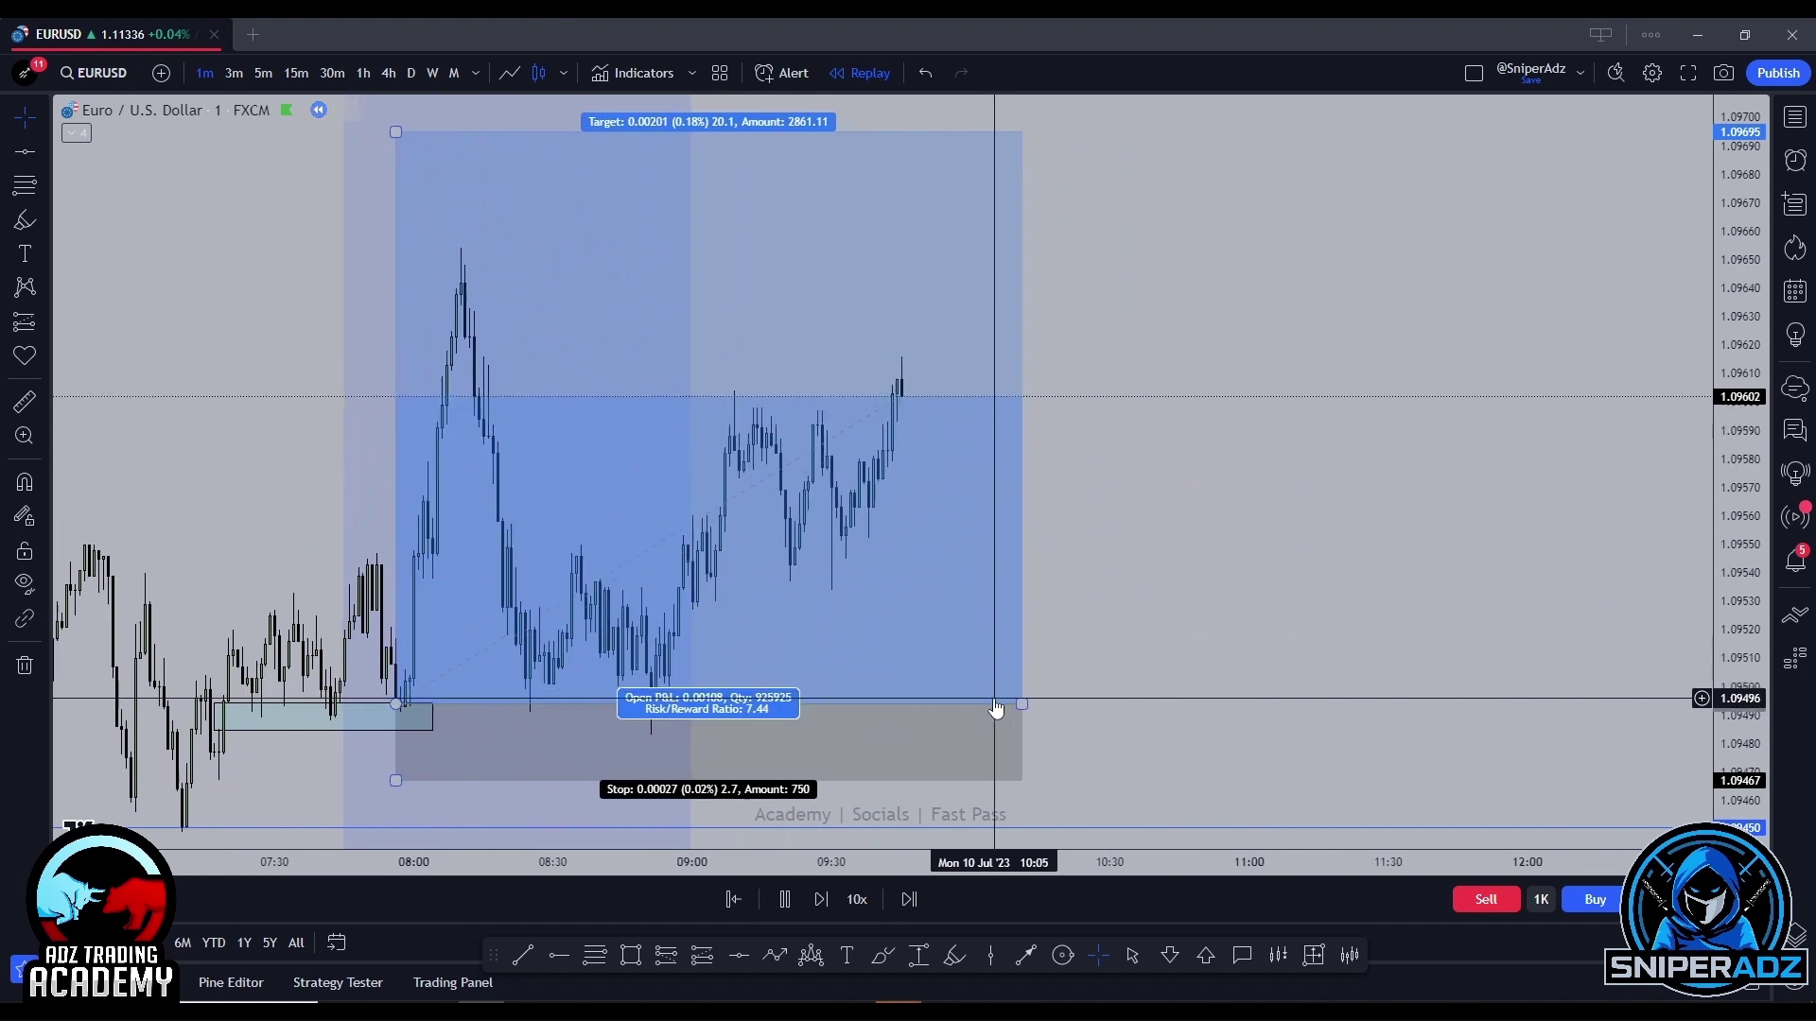
pyautogui.moveTo(981, 703); pyautogui.dragTo(1074, 703)
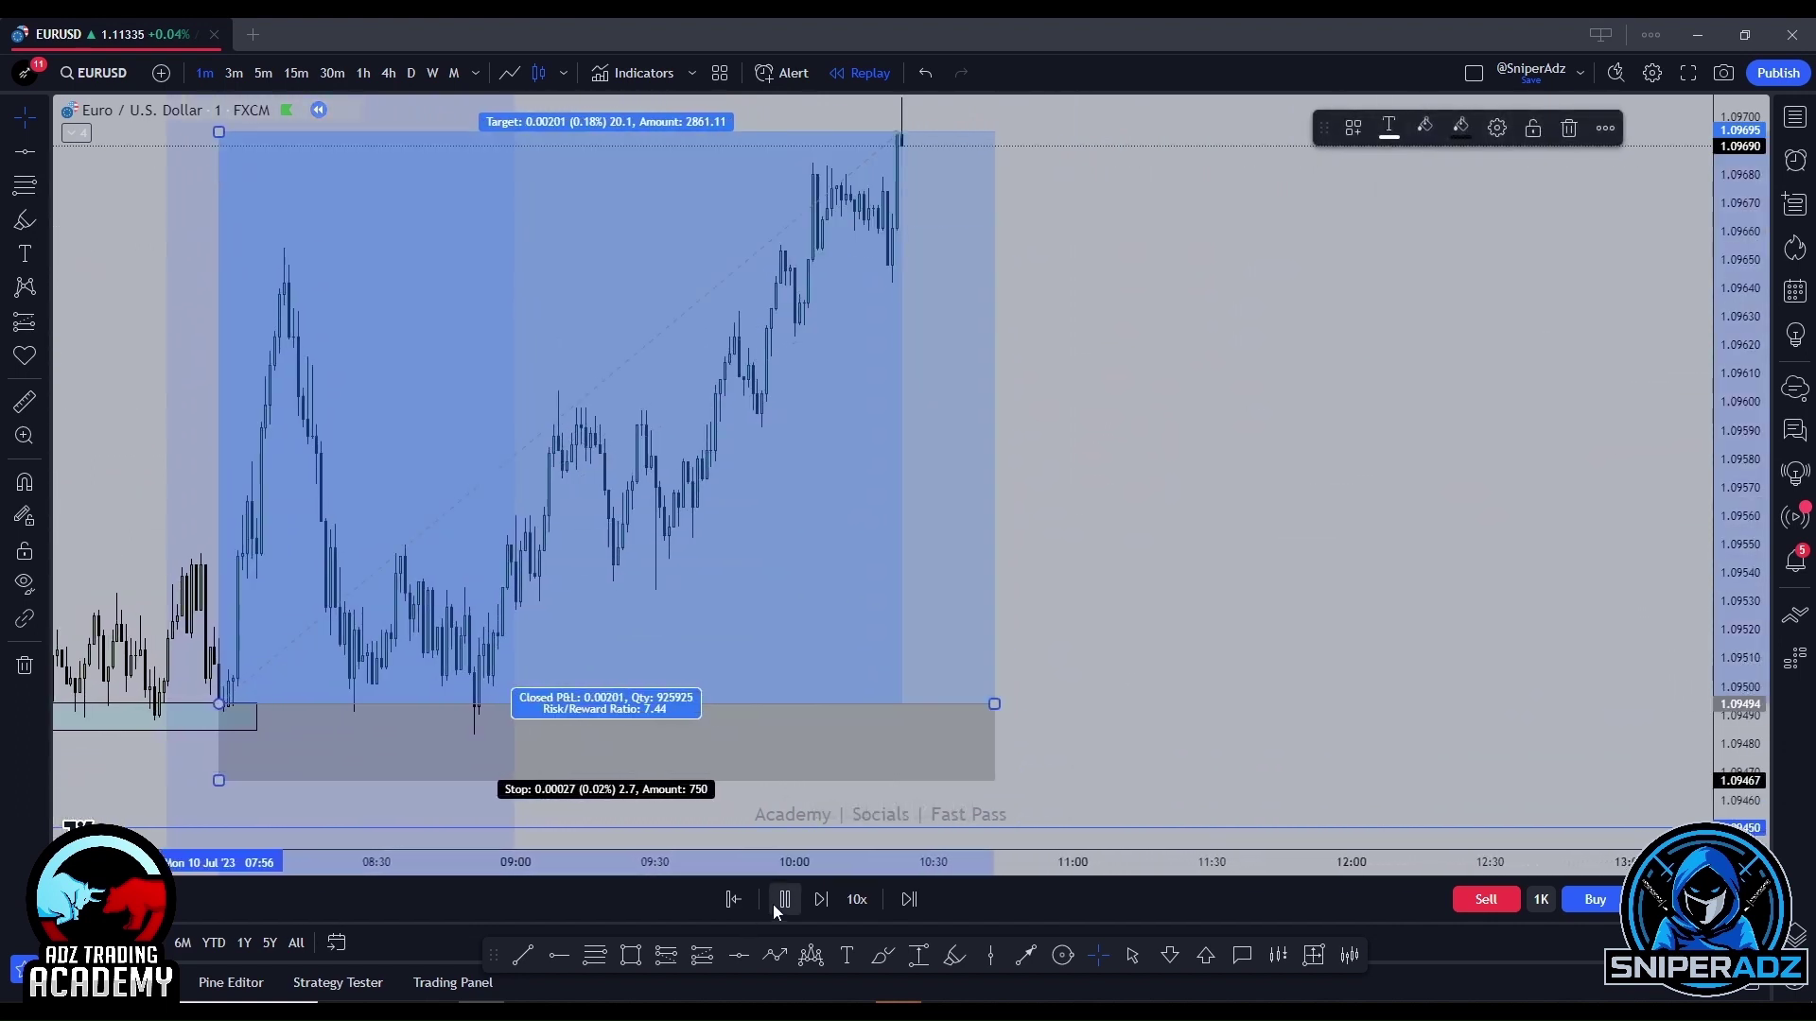
pyautogui.click(780, 901)
pyautogui.moveTo(1138, 522); pyautogui.dragTo(1495, 588)
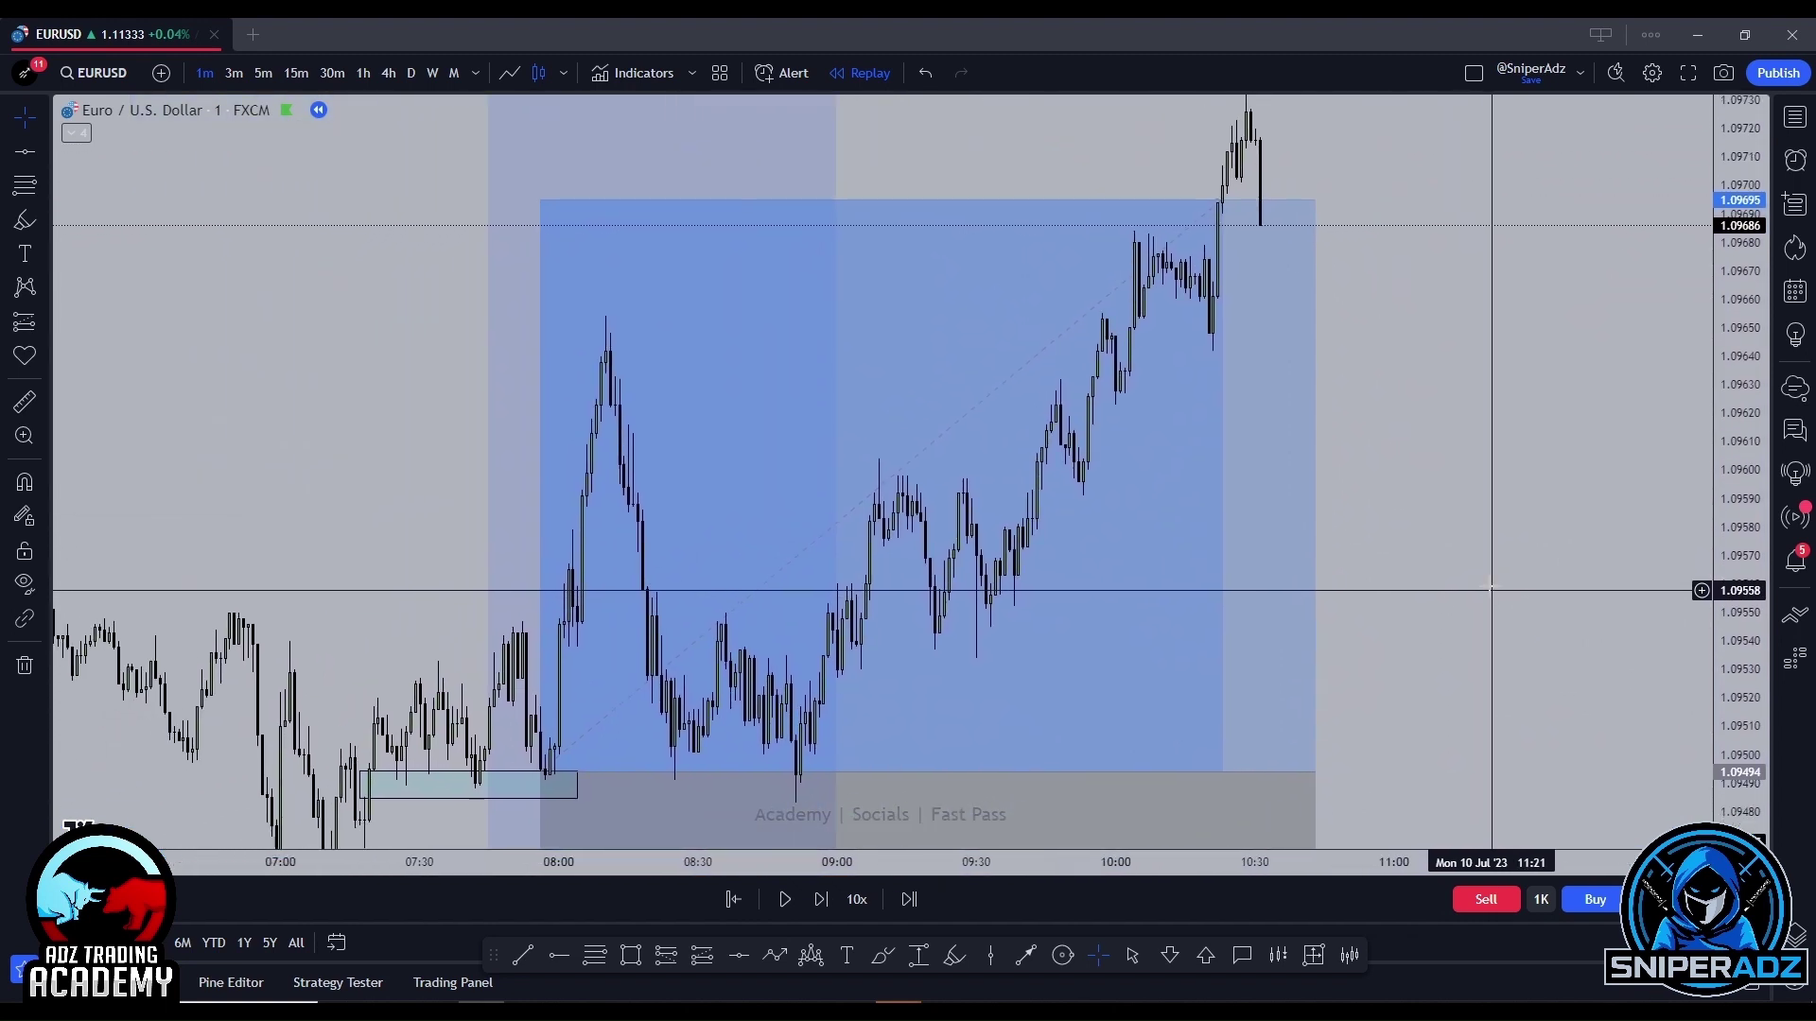
pyautogui.scroll(-3, 1485, 558)
pyautogui.scroll(2, 1484, 556)
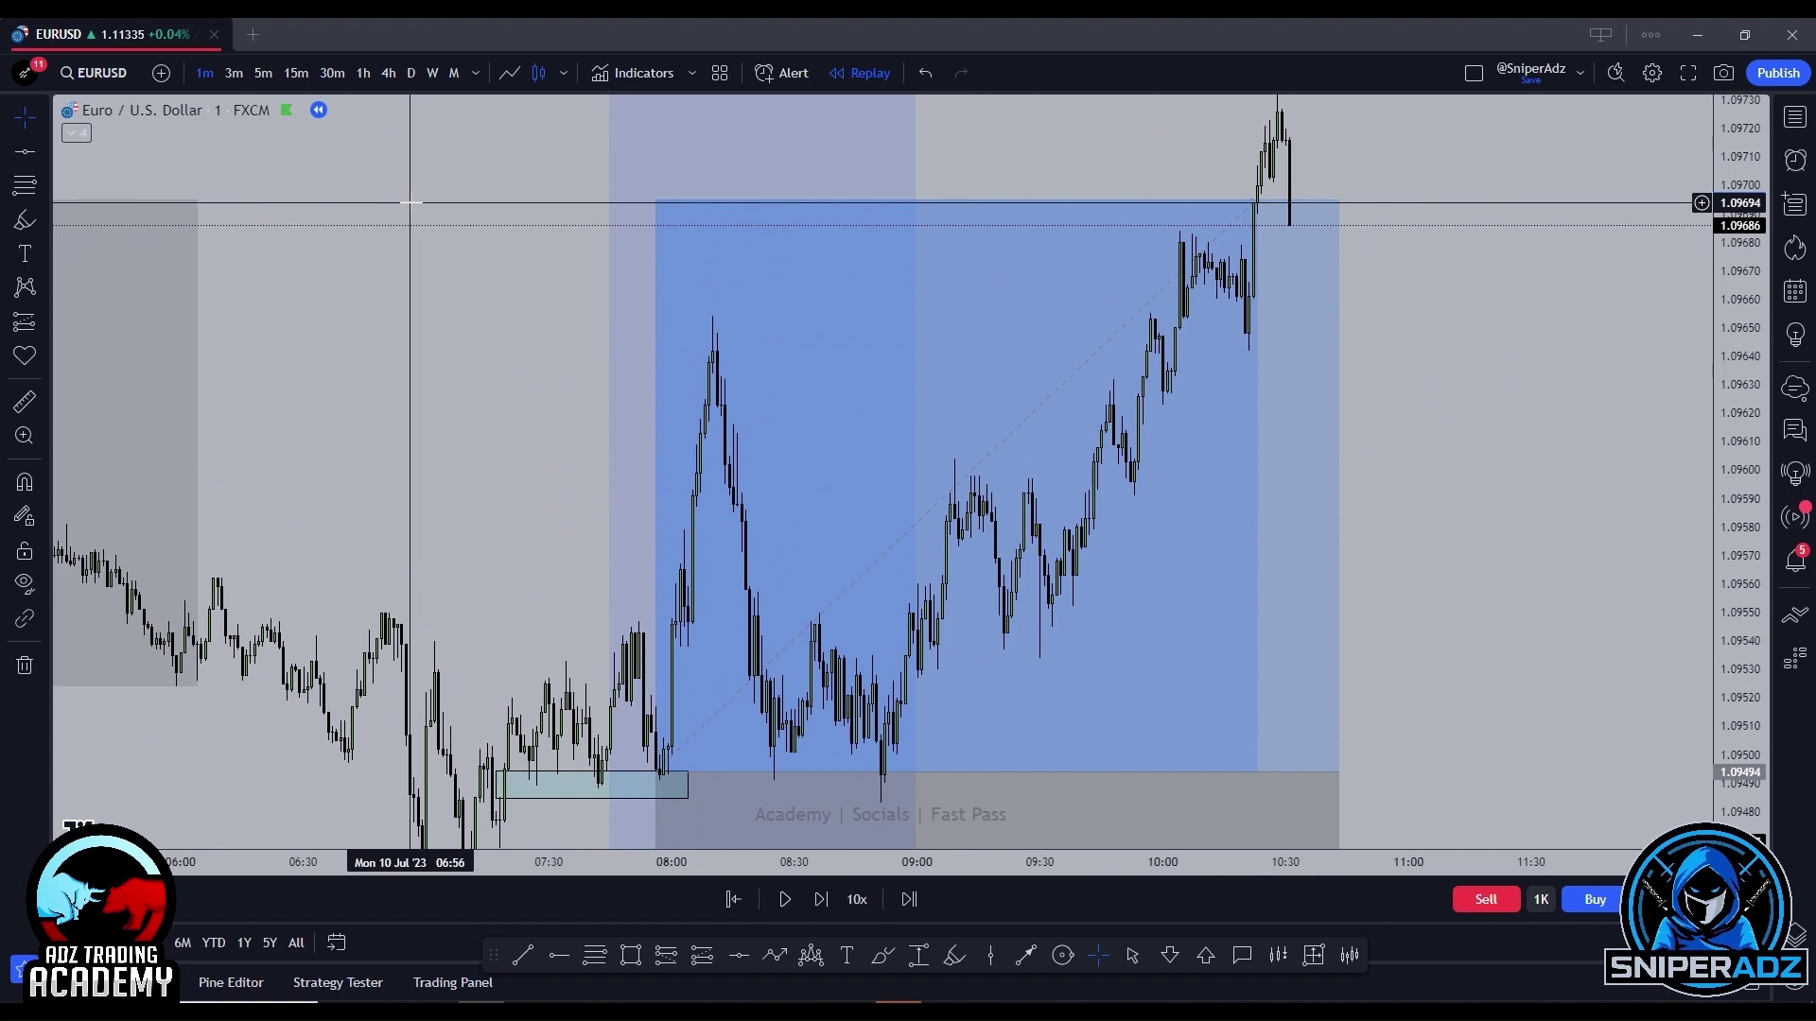
# Continue the replay on the 15-minute timeframe with the chart view reset, and change the EURUSD chart to 1-hour.
pyautogui.click(294, 73)
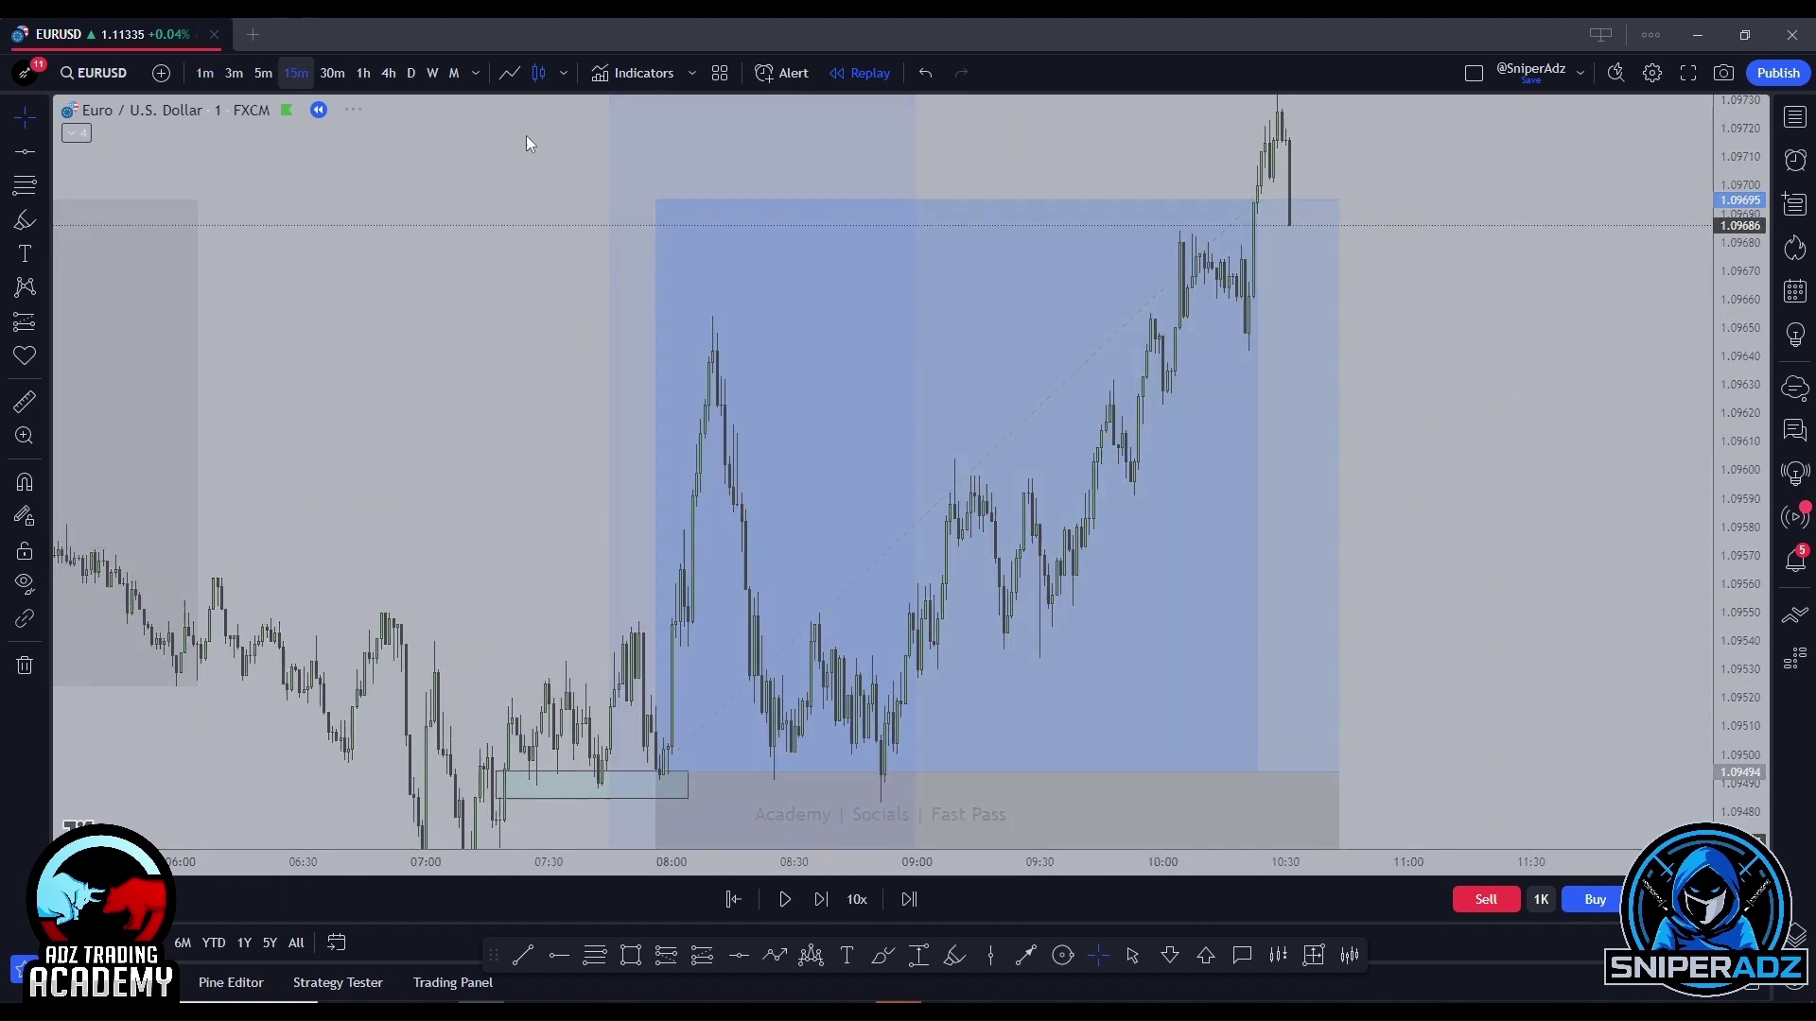
pyautogui.rightClick(1546, 368)
pyautogui.click(1568, 375)
pyautogui.moveTo(1390, 383); pyautogui.dragTo(892, 406)
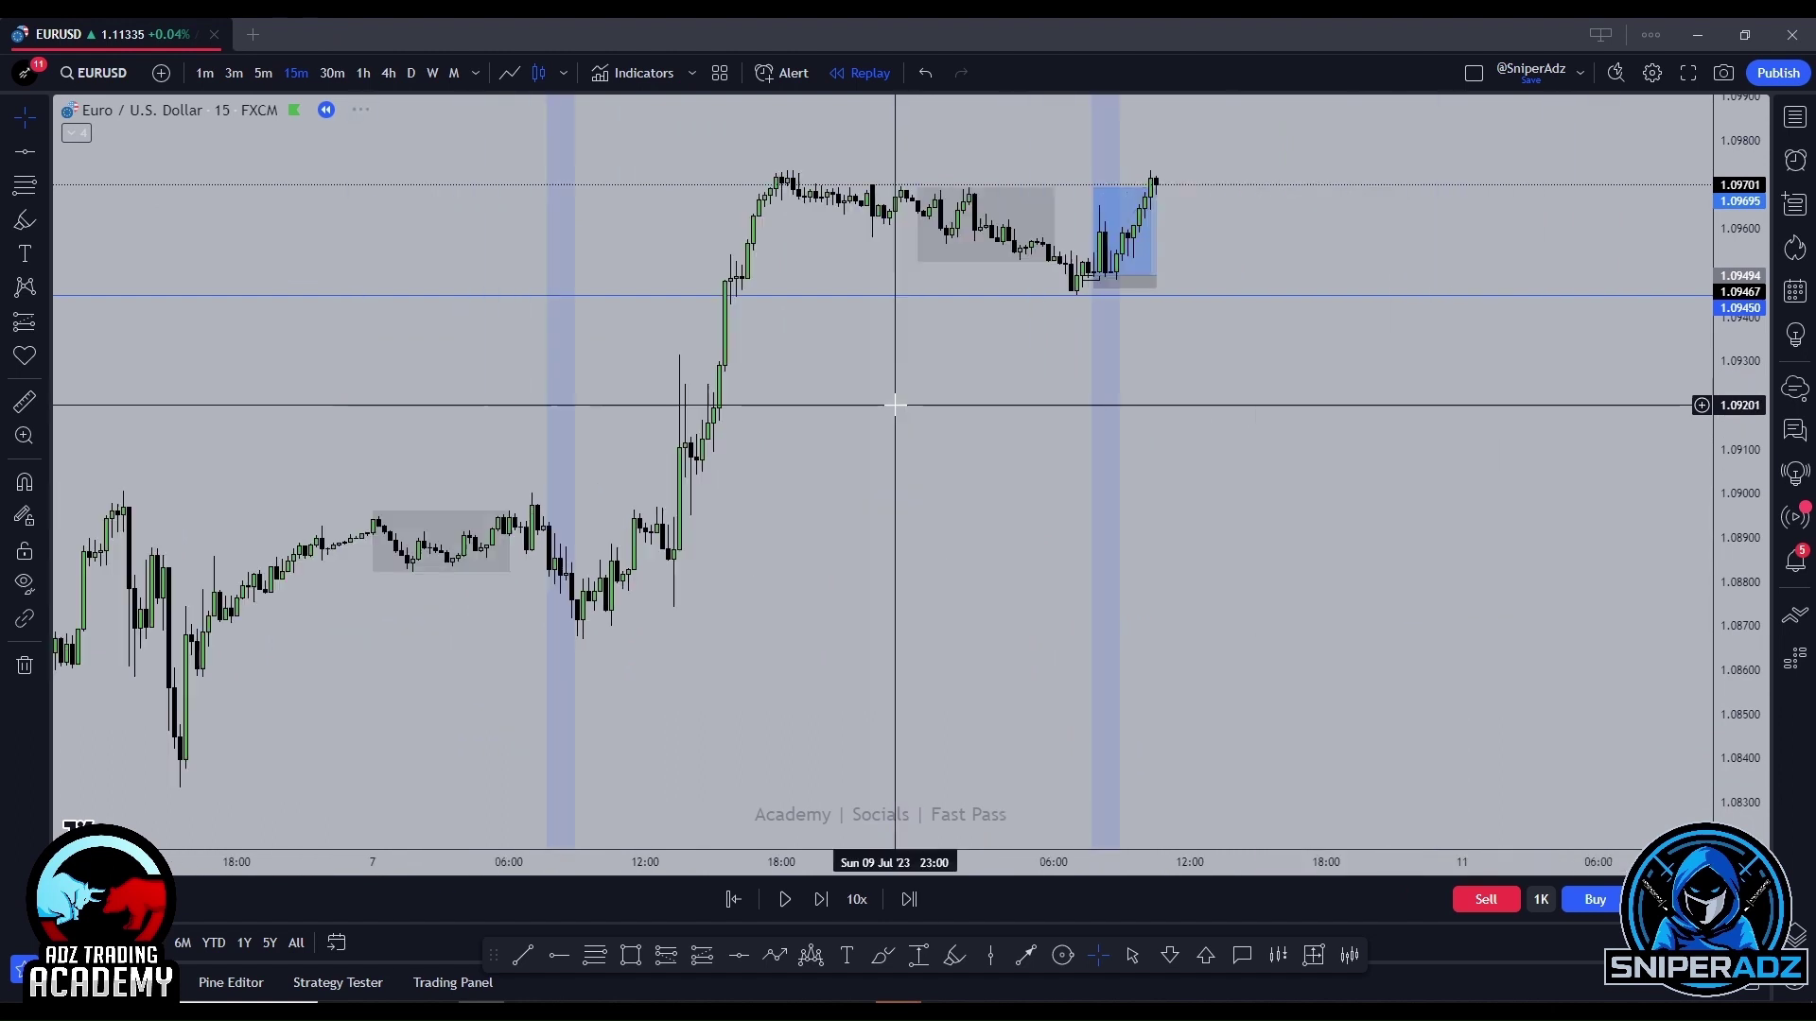
pyautogui.click(792, 905)
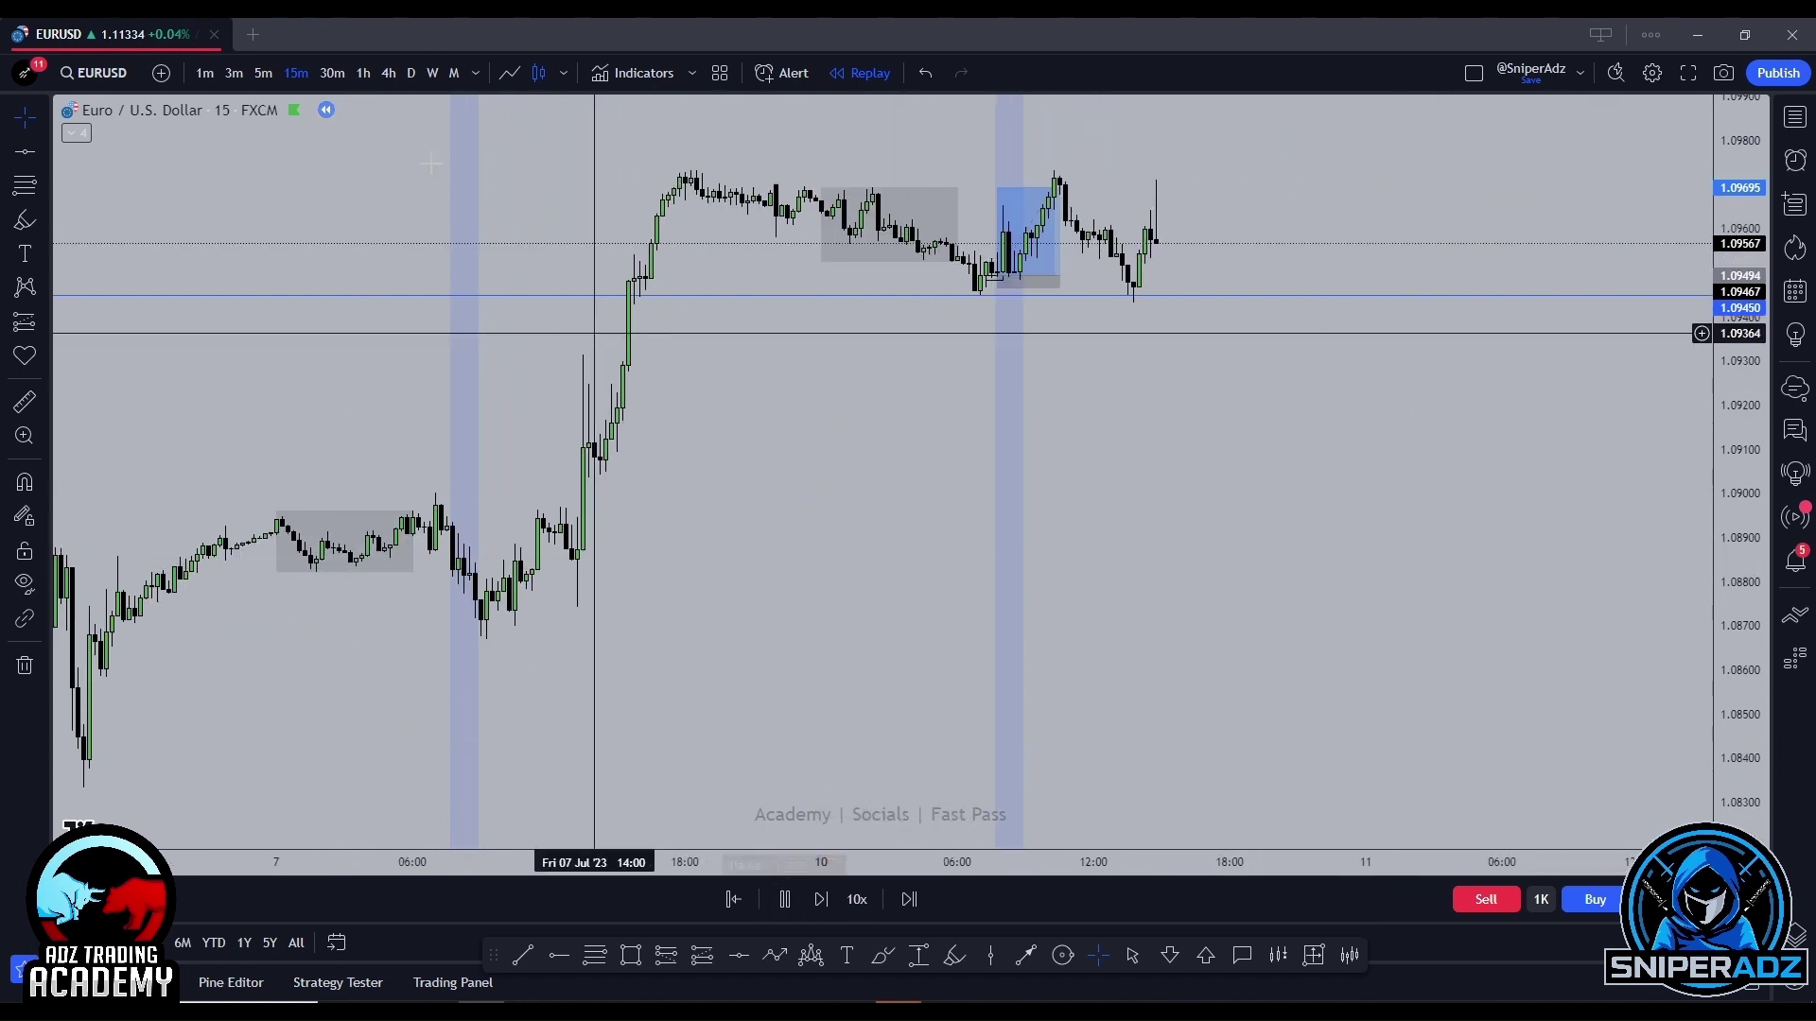
pyautogui.click(360, 74)
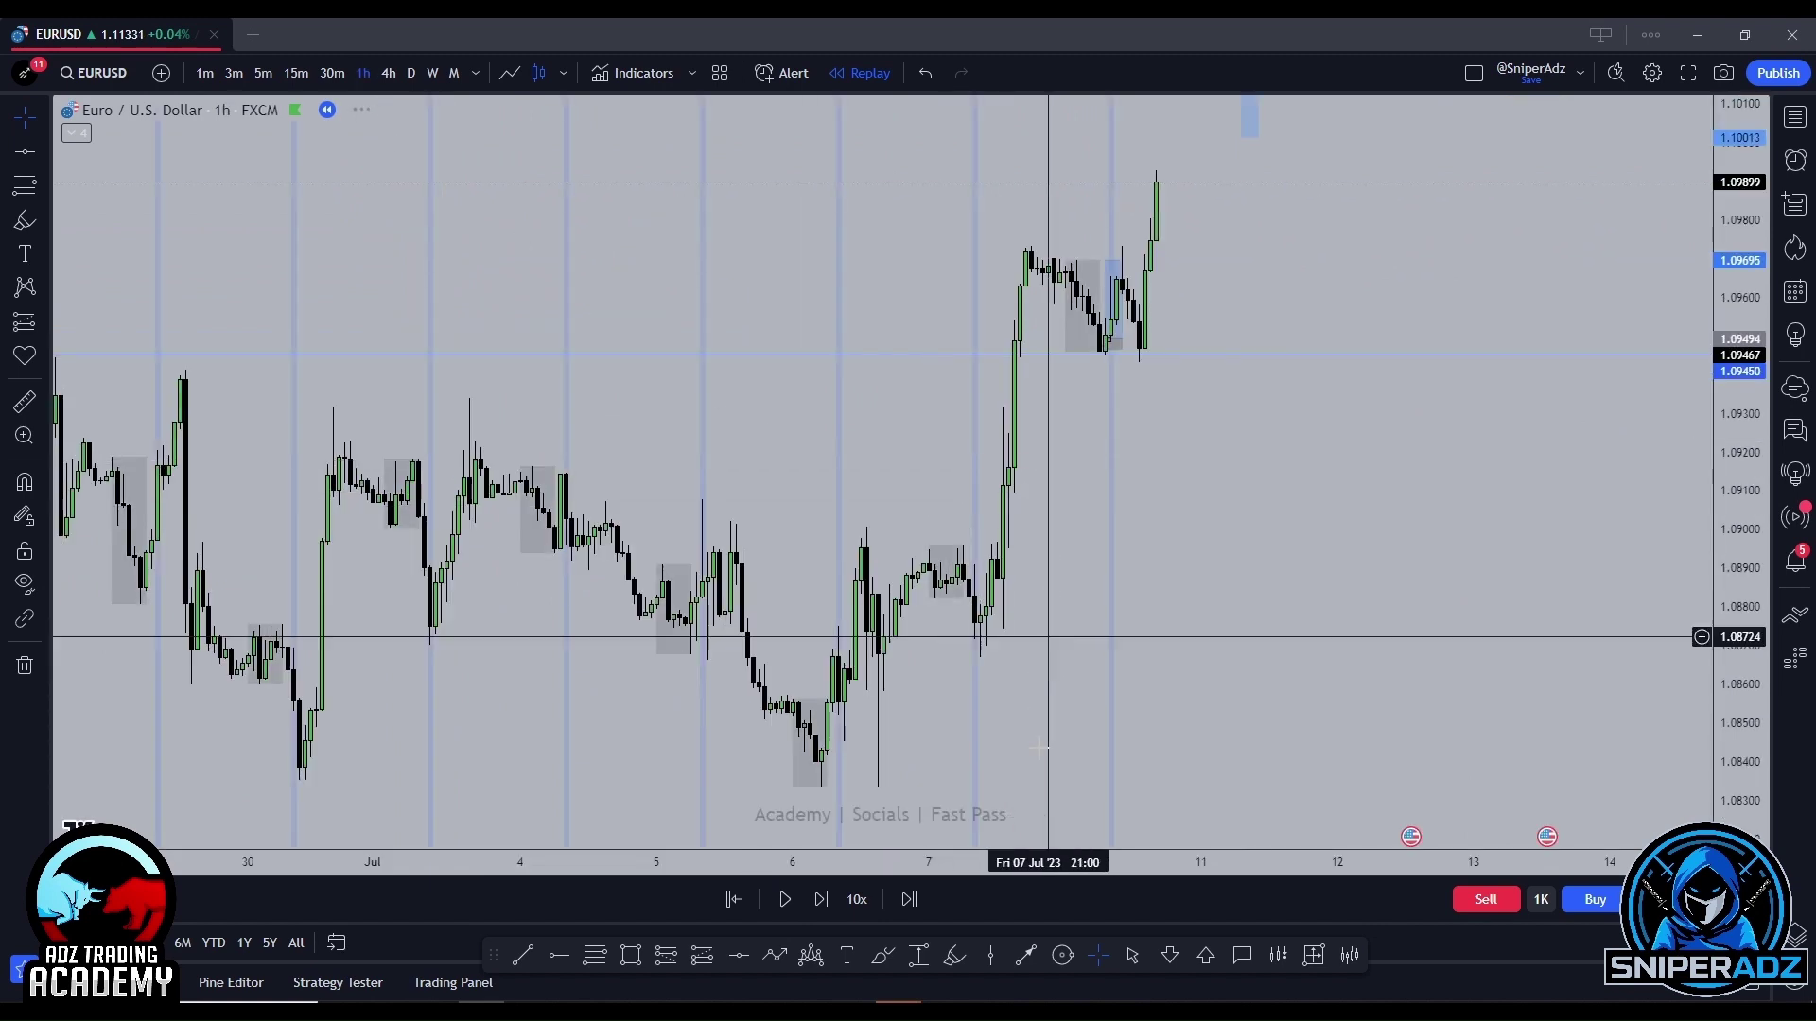
# Play the 1-hour replay to the early hours of 11 July, pause it, and change the chart to the 15-minute timeframe.
pyautogui.click(816, 901)
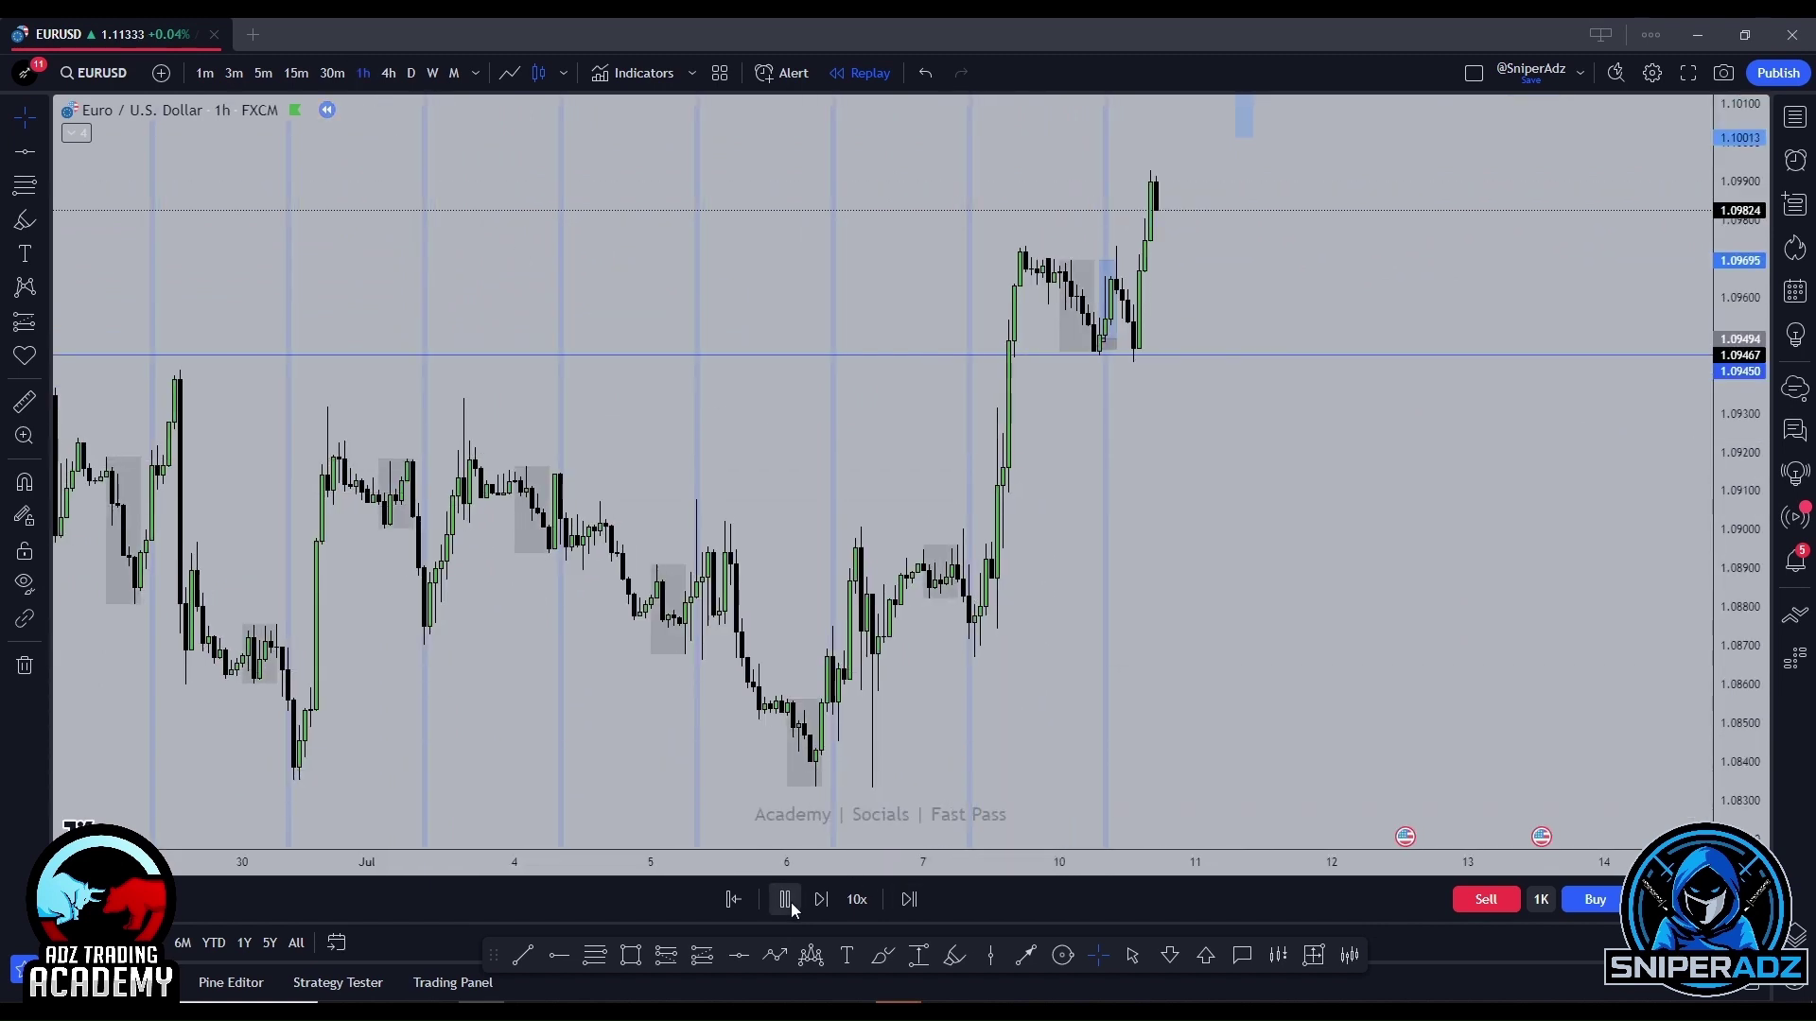
pyautogui.click(789, 900)
pyautogui.click(789, 900)
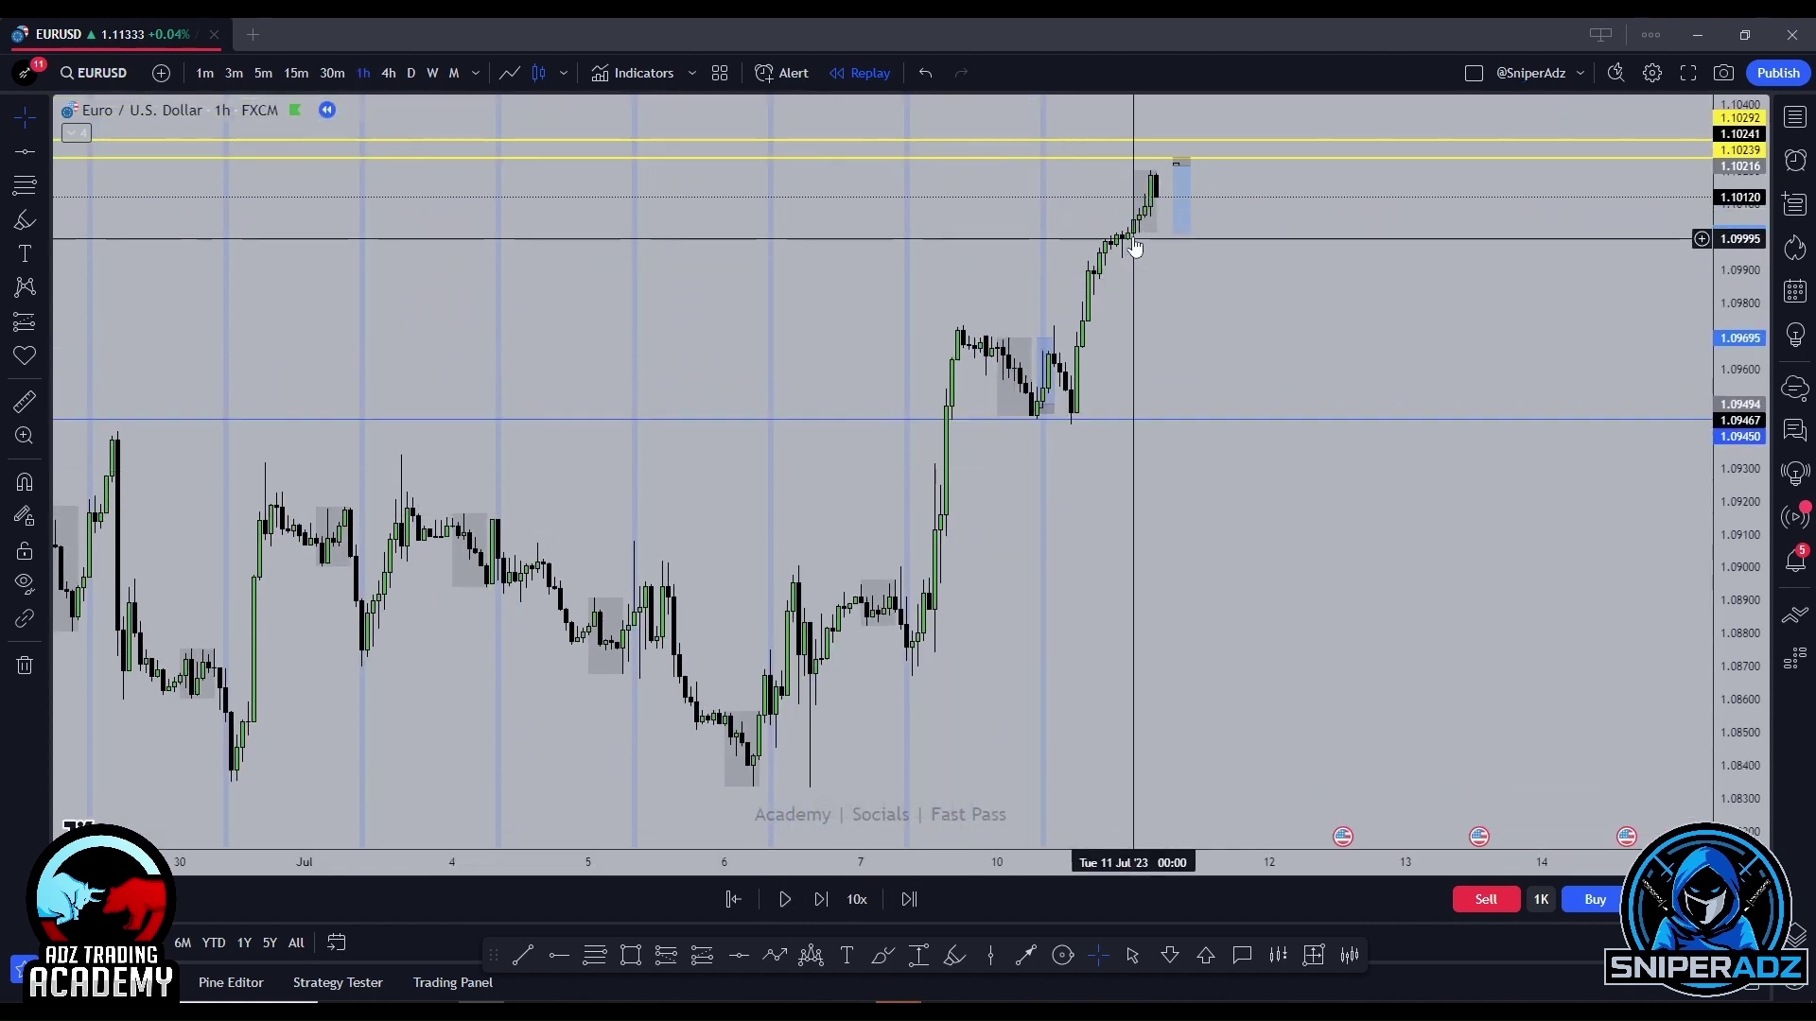
pyautogui.scroll(3, 1200, 205)
pyautogui.scroll(3, 1201, 205)
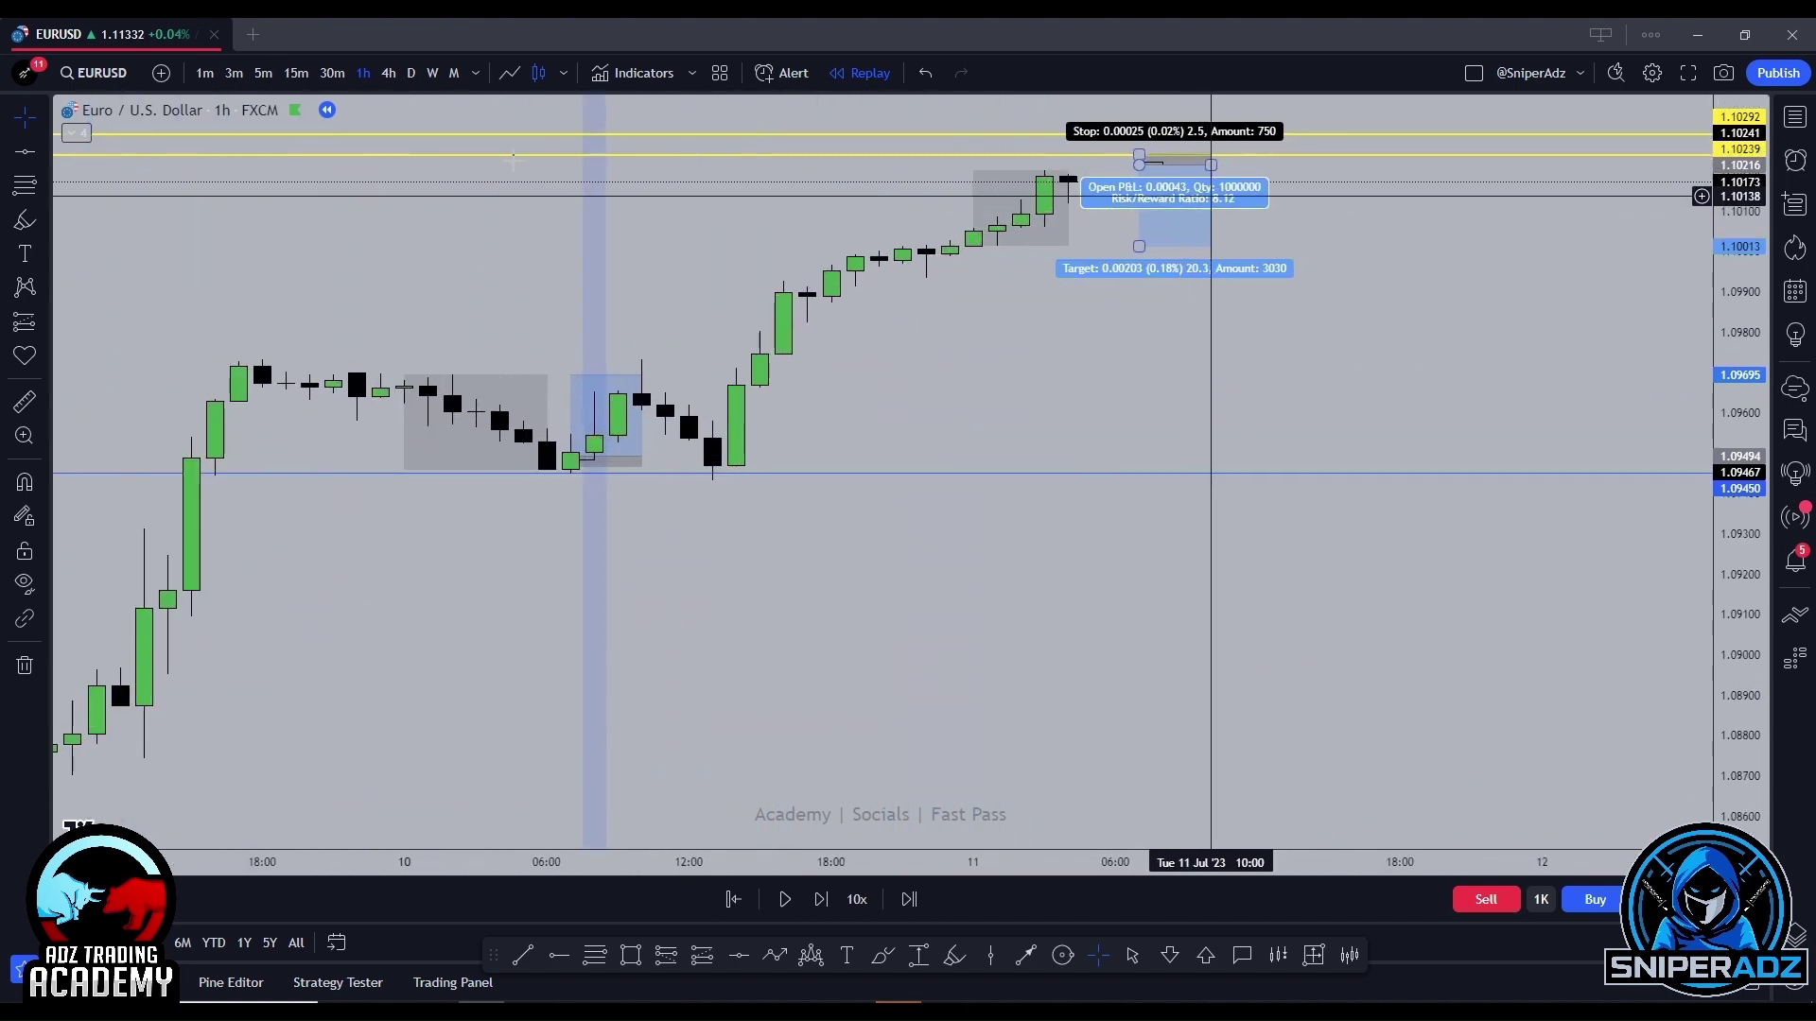
pyautogui.click(265, 73)
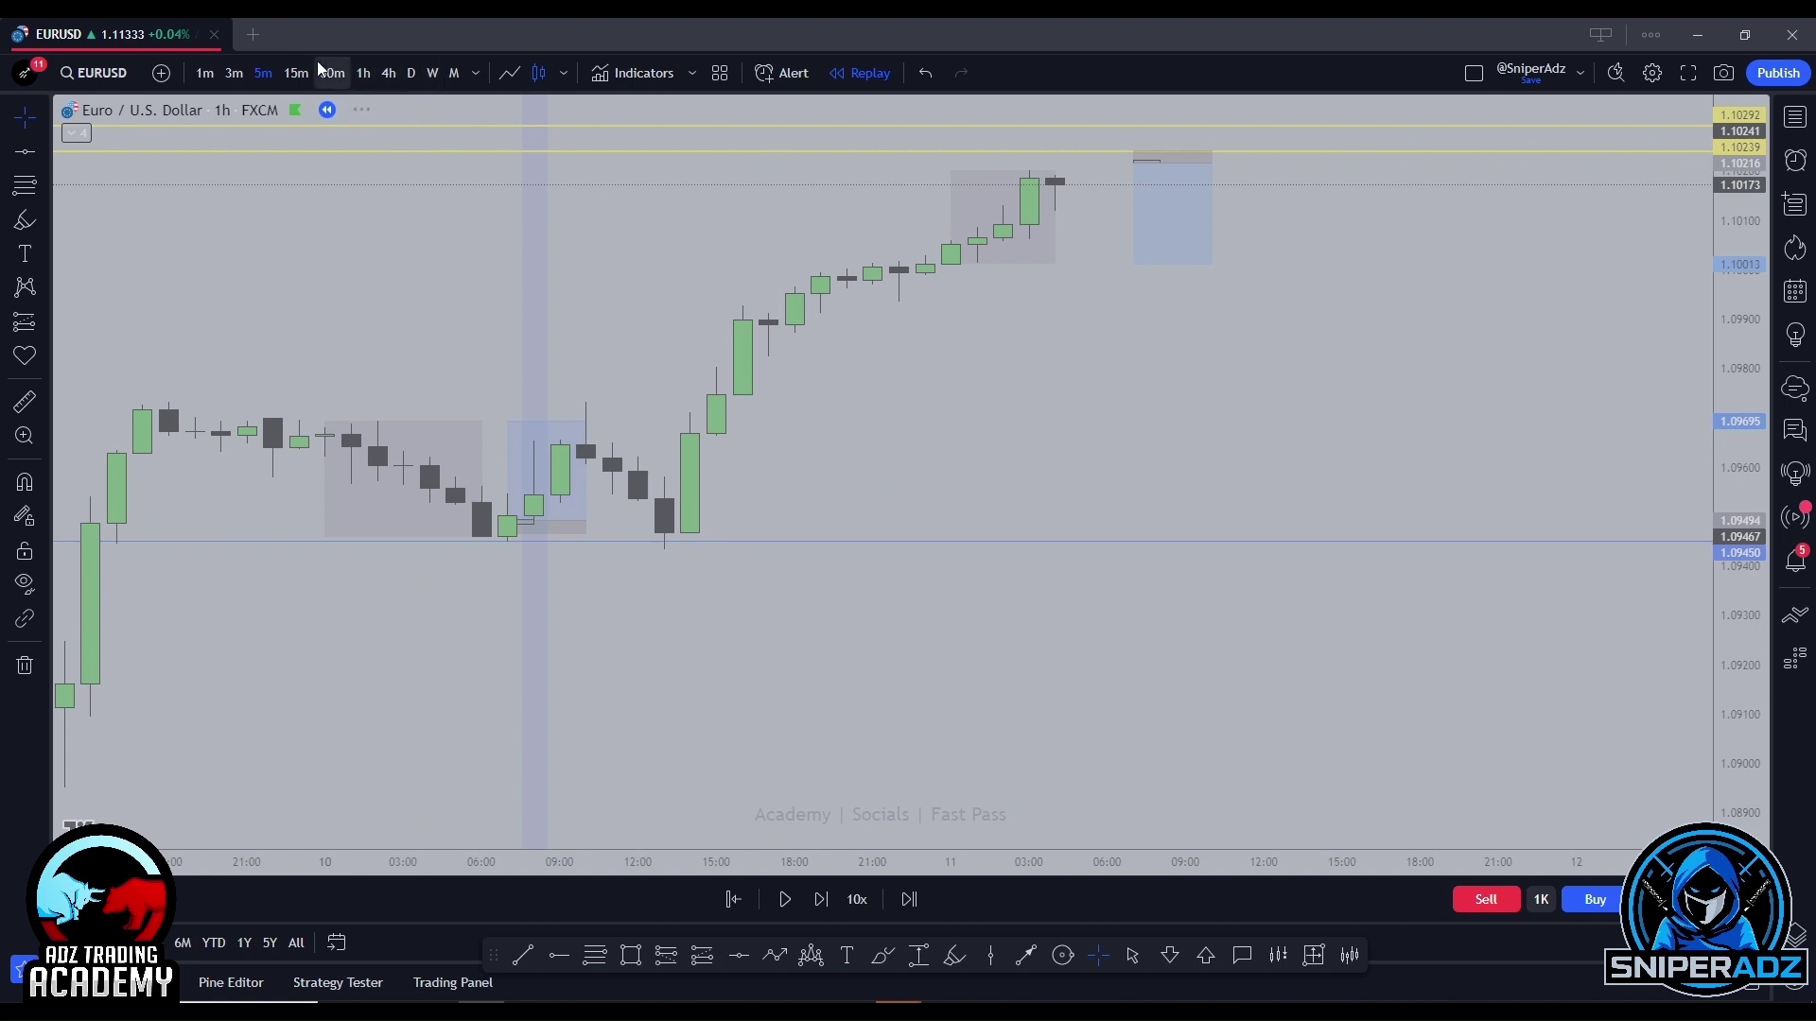
pyautogui.click(296, 74)
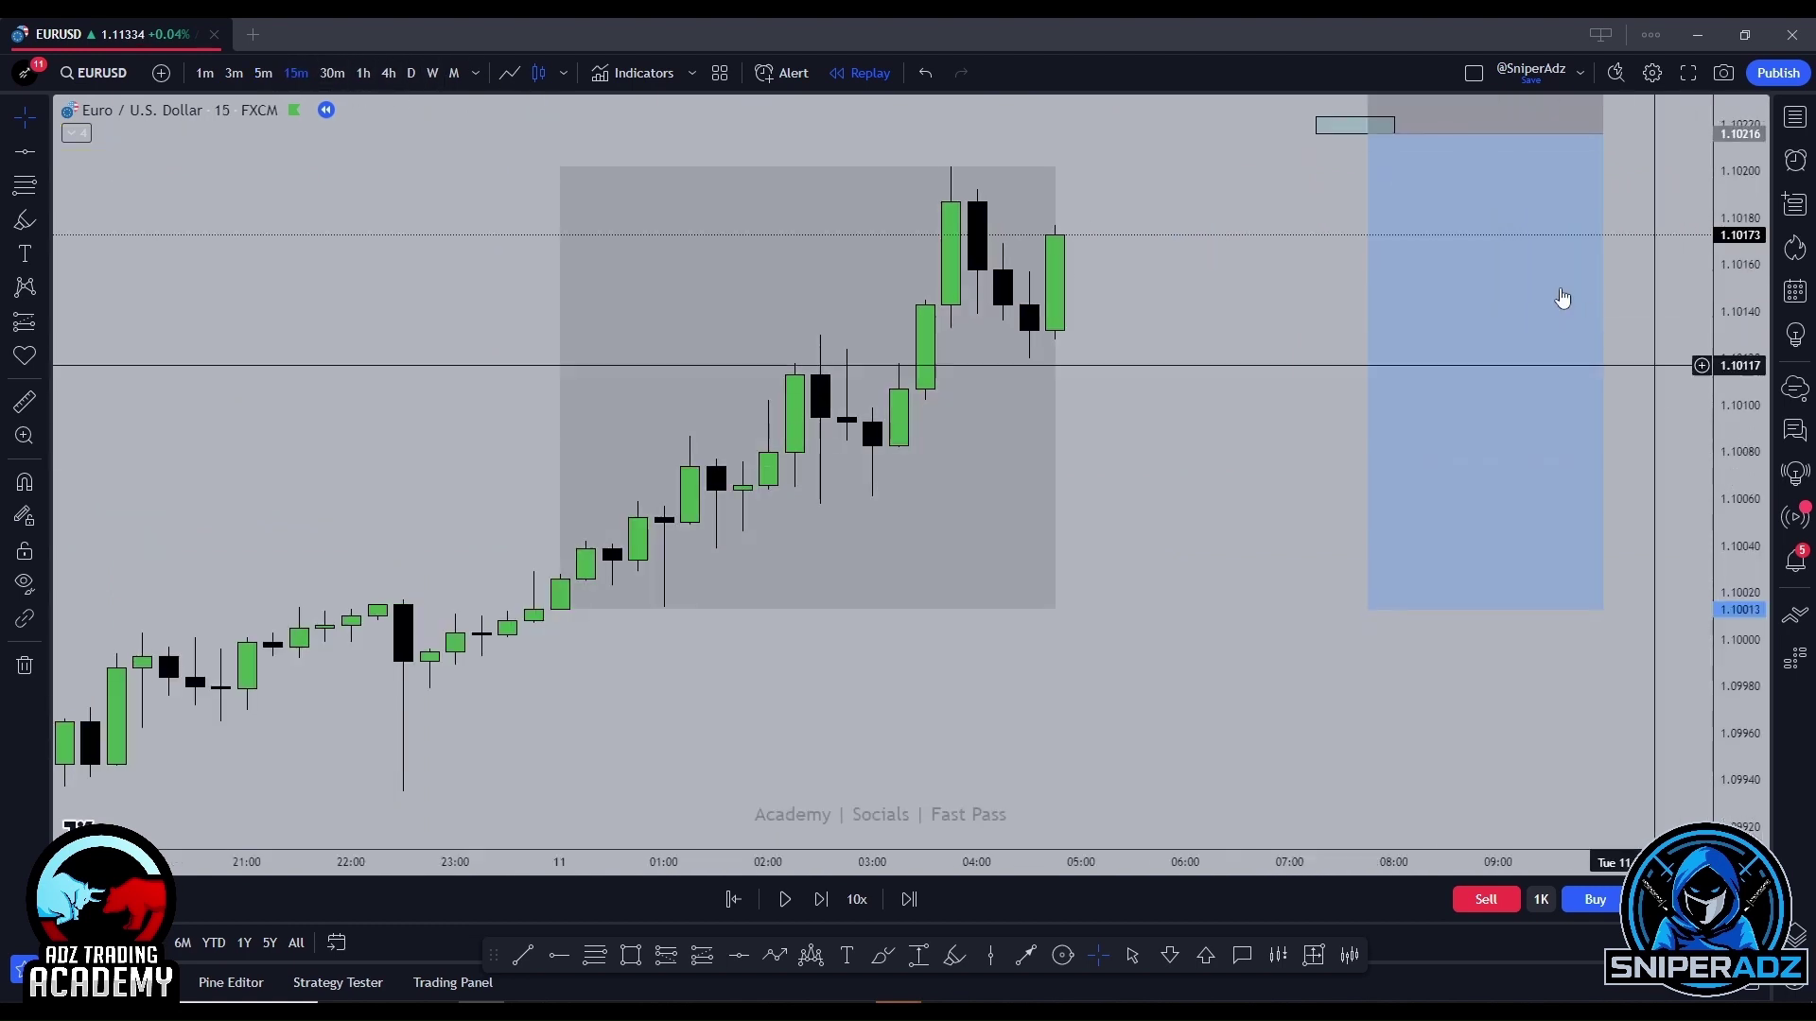
# Delete the old short position and teal box drawn ahead of price around 07:45 on 11 July, and reset the price scale.
pyautogui.scroll(-2, 1560, 296)
pyautogui.moveTo(1286, 327); pyautogui.dragTo(1141, 474)
pyautogui.moveTo(1342, 275); pyautogui.dragTo(1524, 492)
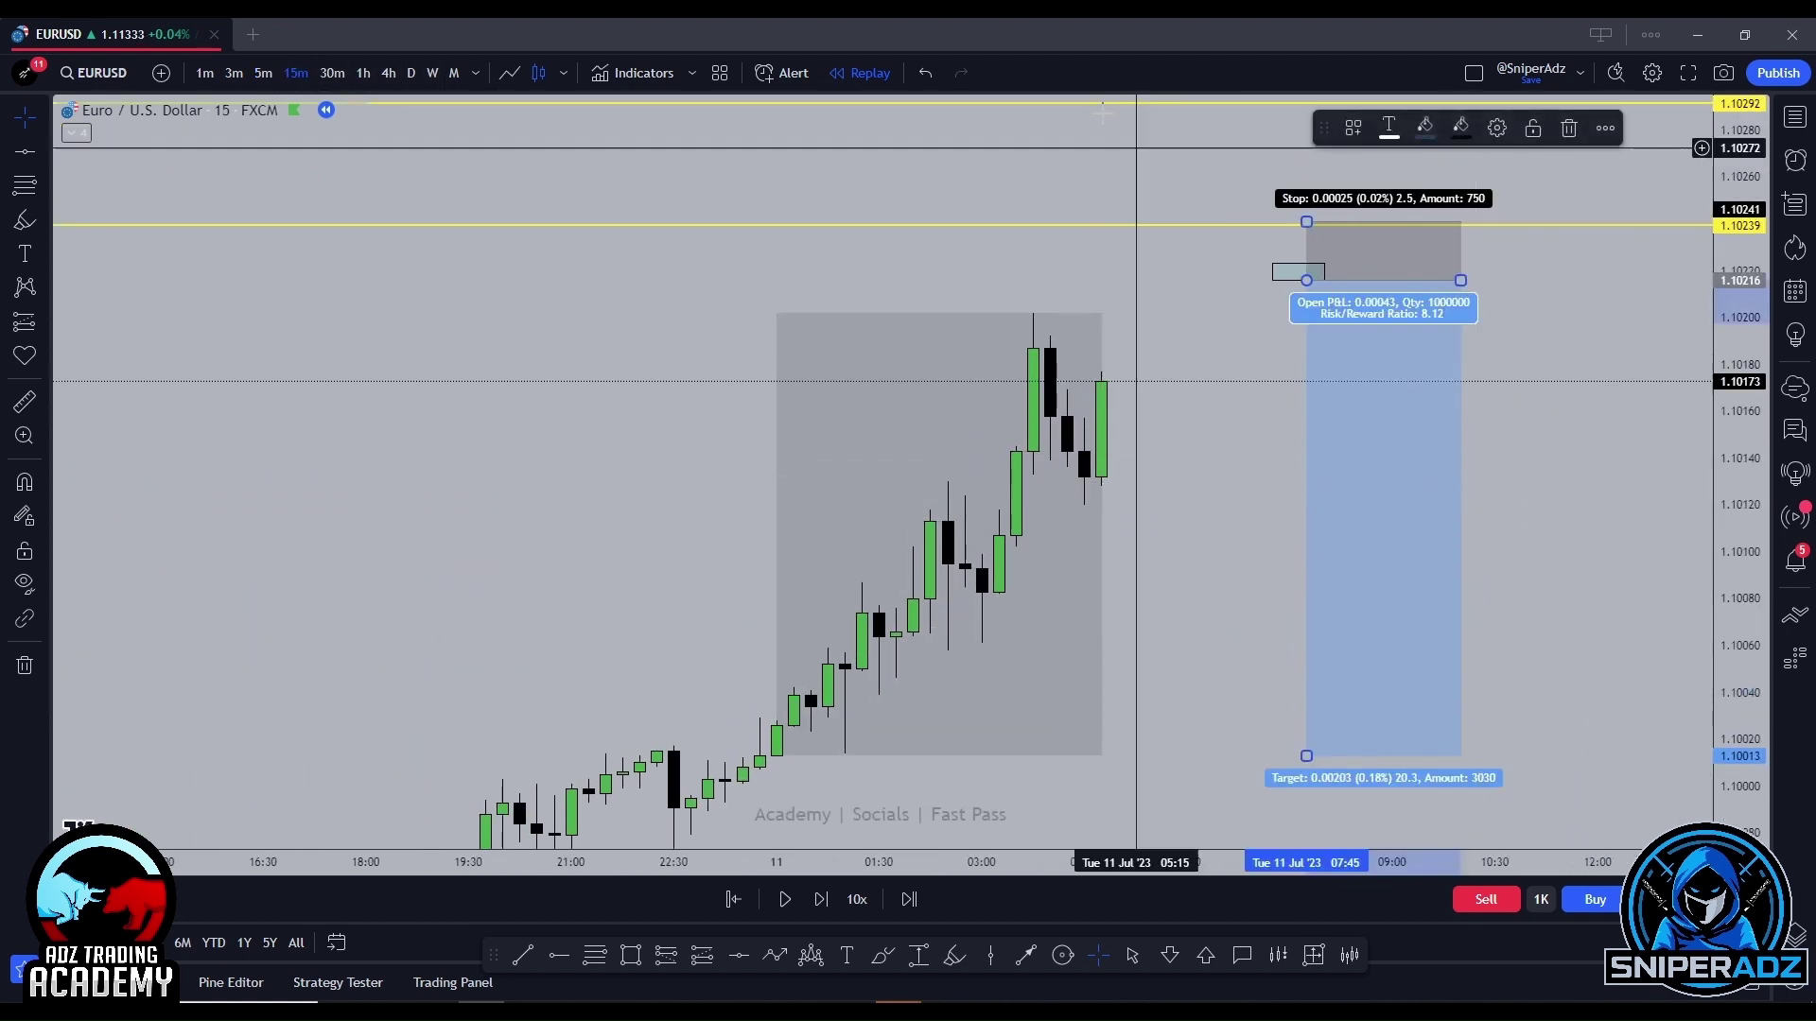
pyautogui.moveTo(1118, 154)
pyautogui.mouseDown()
pyautogui.moveTo(1066, 226)
pyautogui.moveTo(1634, 489)
pyautogui.mouseUp()
pyautogui.press('Delete')
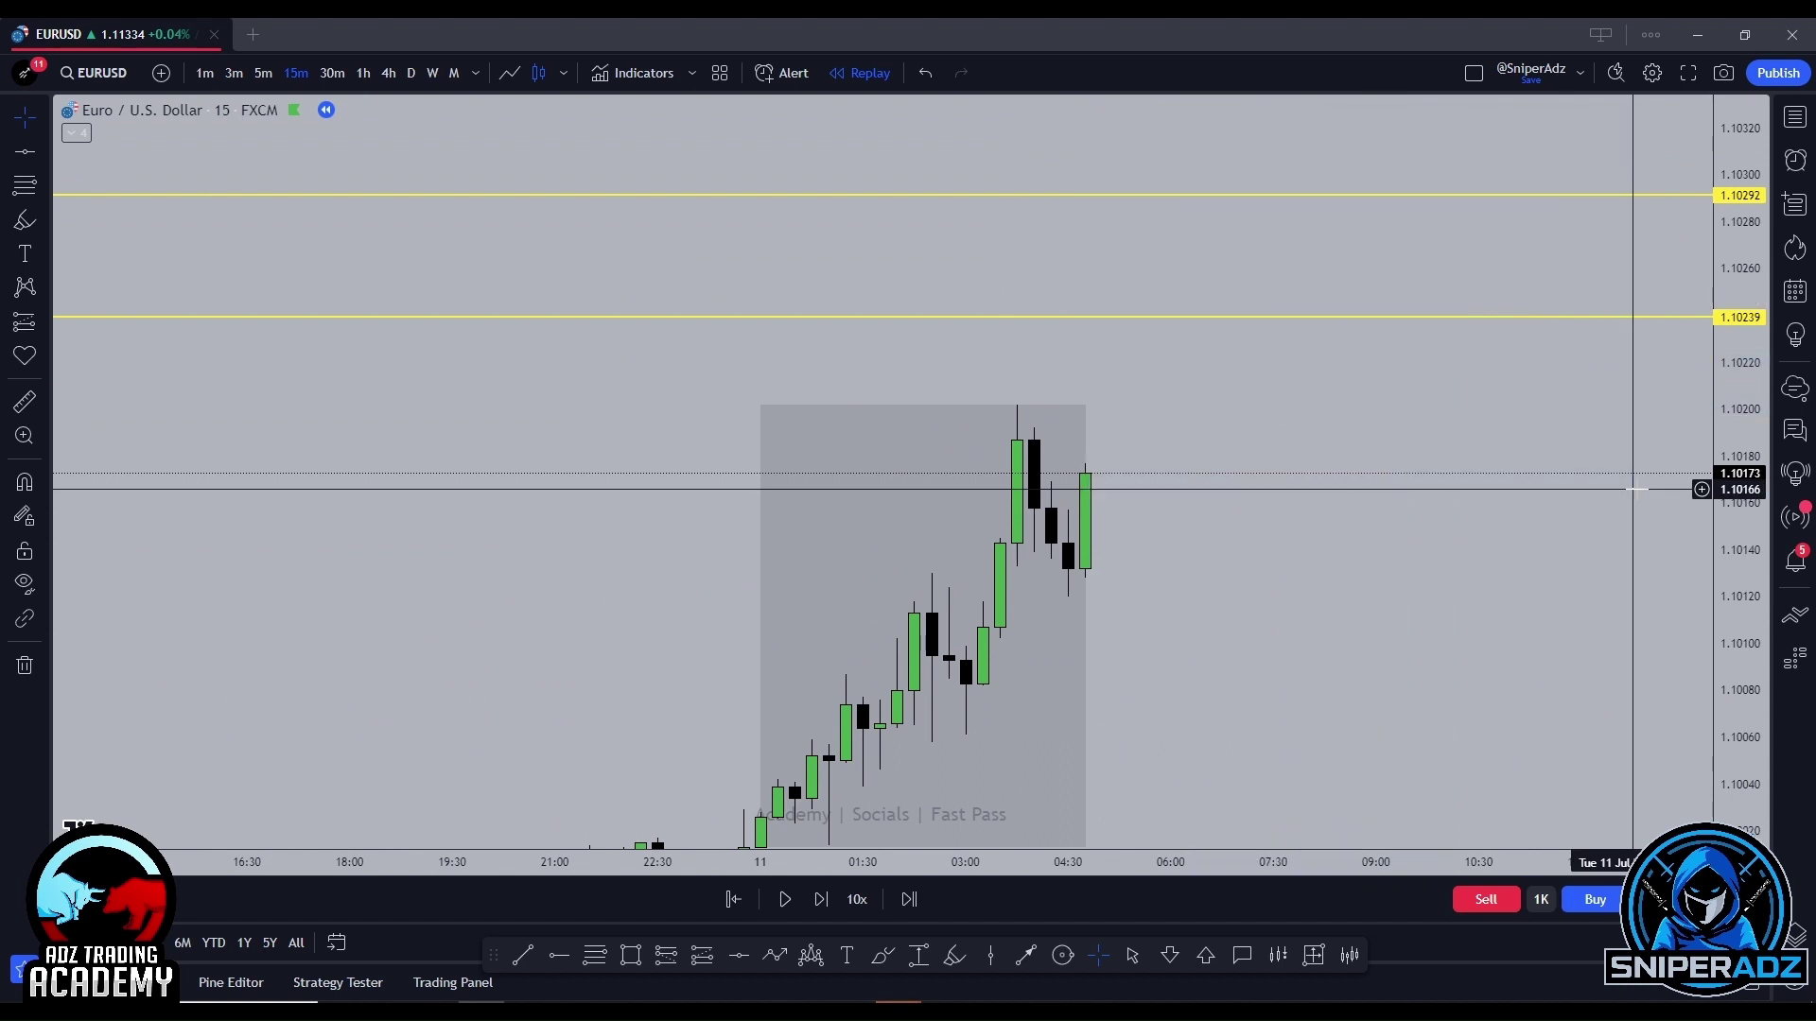
pyautogui.scroll(-3, 1613, 487)
pyautogui.doubleClick(1726, 537)
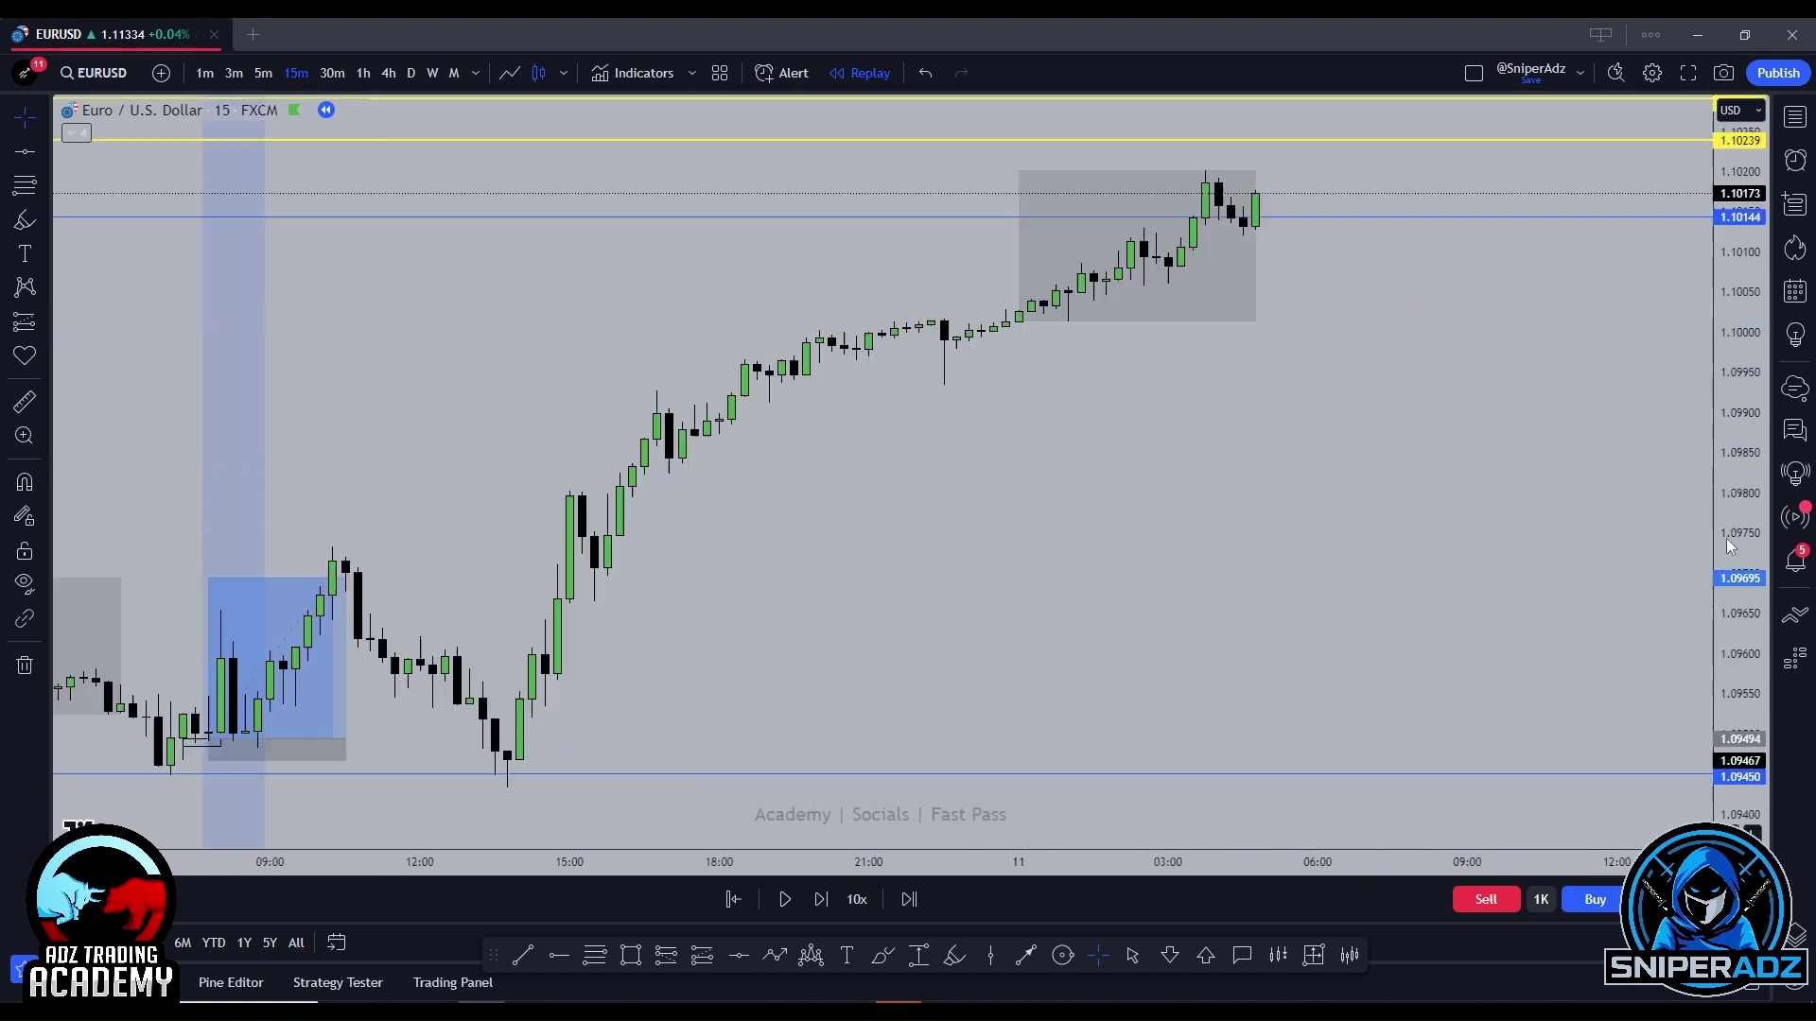
pyautogui.click(1352, 218)
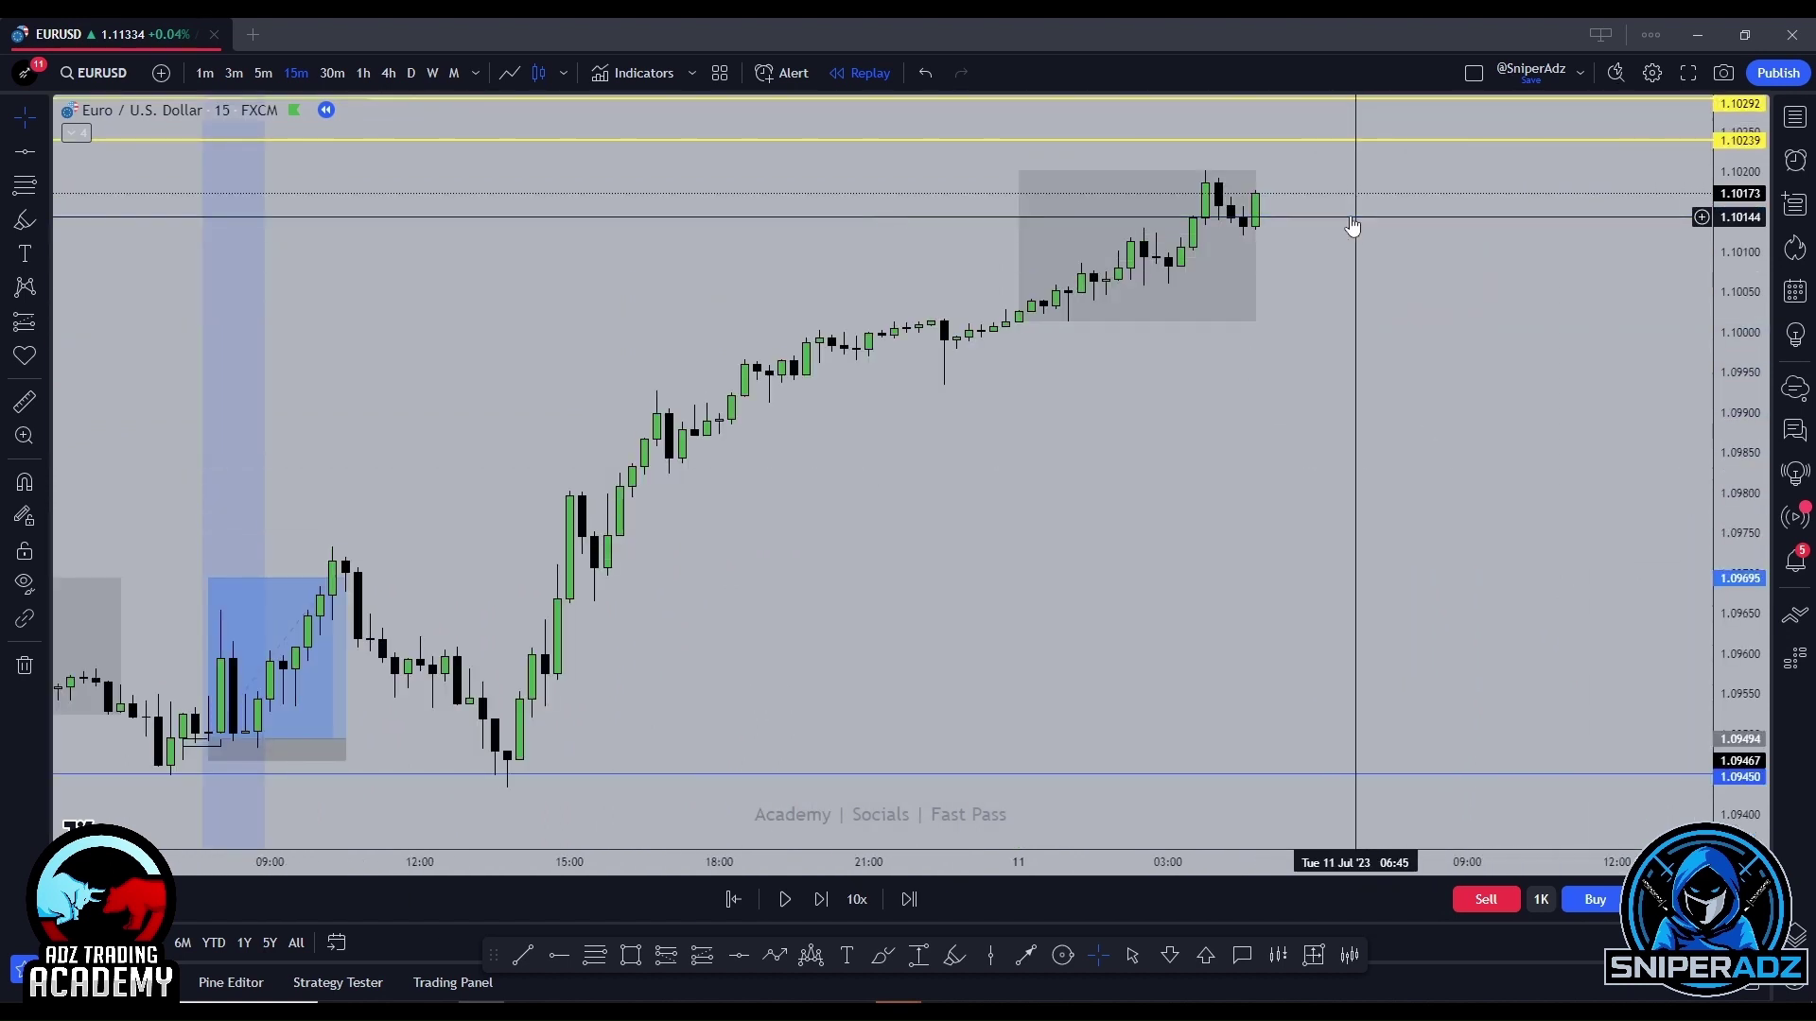
# Advance the 15-minute replay candle by candle to about 07:15 on 11 July, until price enters the zone between the yellow lines.
pyautogui.scroll(-2, 1343, 222)
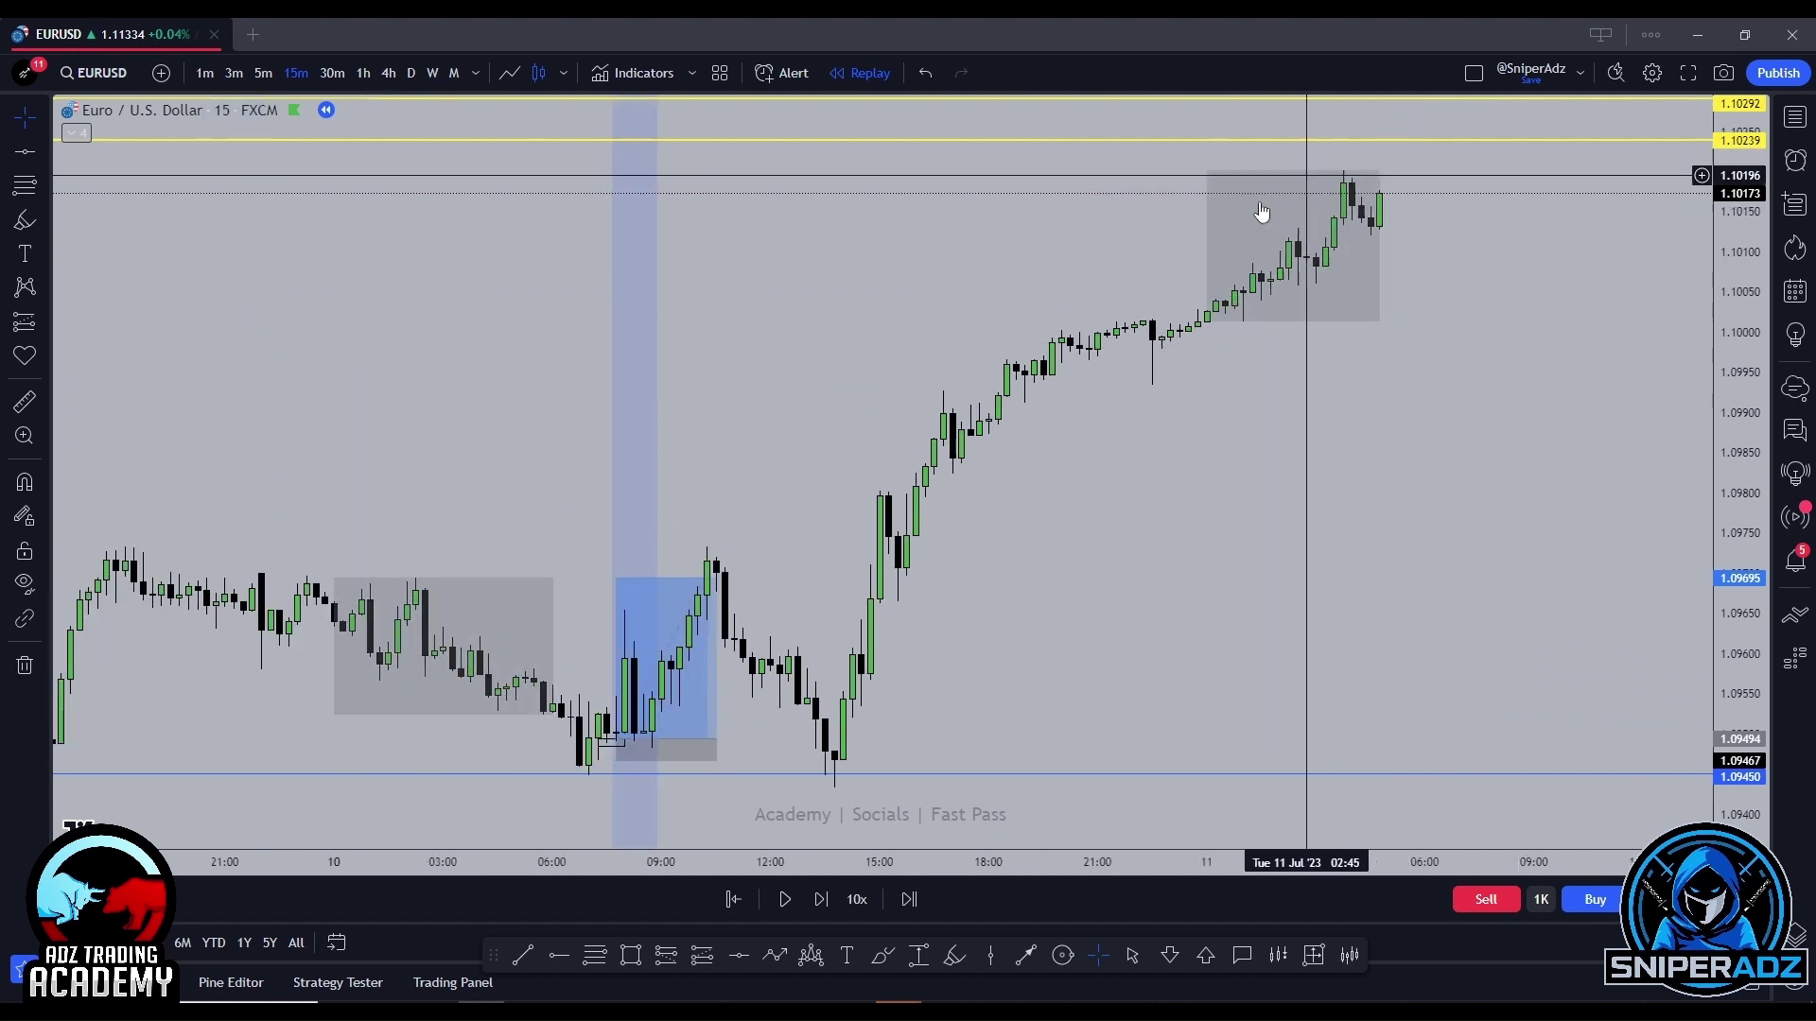
pyautogui.click(822, 899)
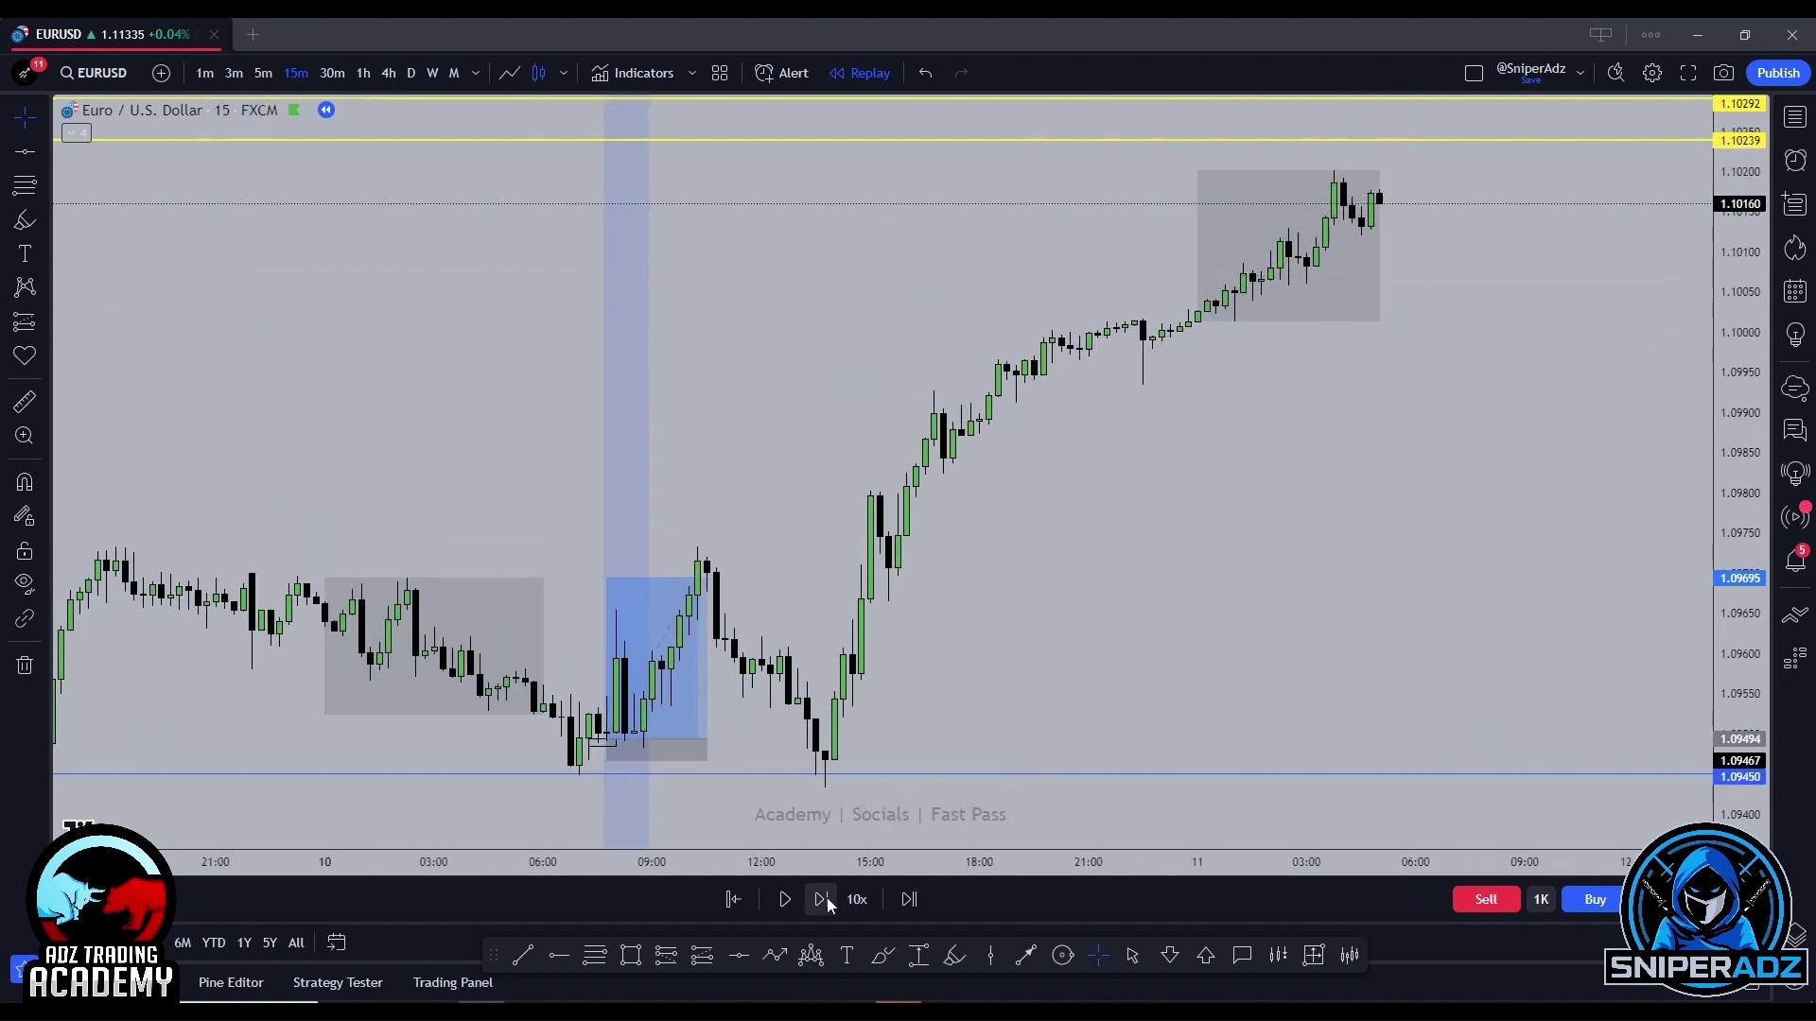
pyautogui.click(822, 899)
pyautogui.click(822, 899)
pyautogui.click(822, 899)
pyautogui.click(822, 900)
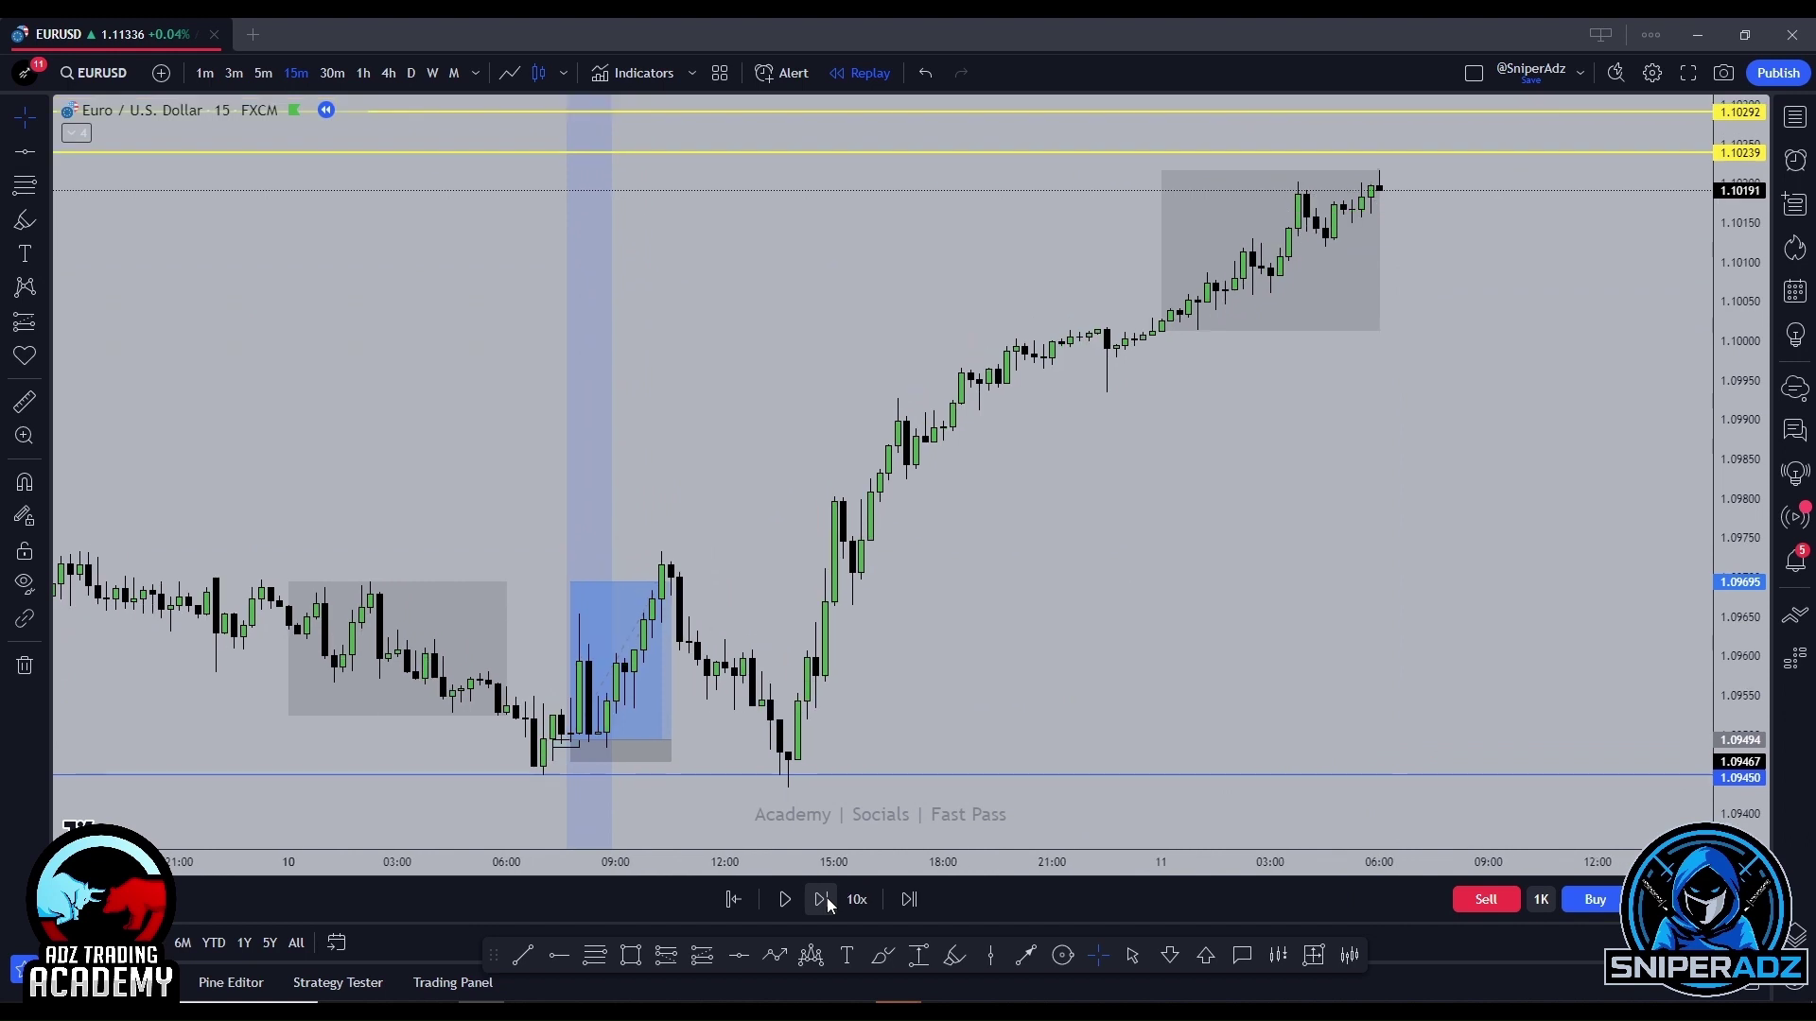
pyautogui.click(822, 899)
pyautogui.click(822, 899)
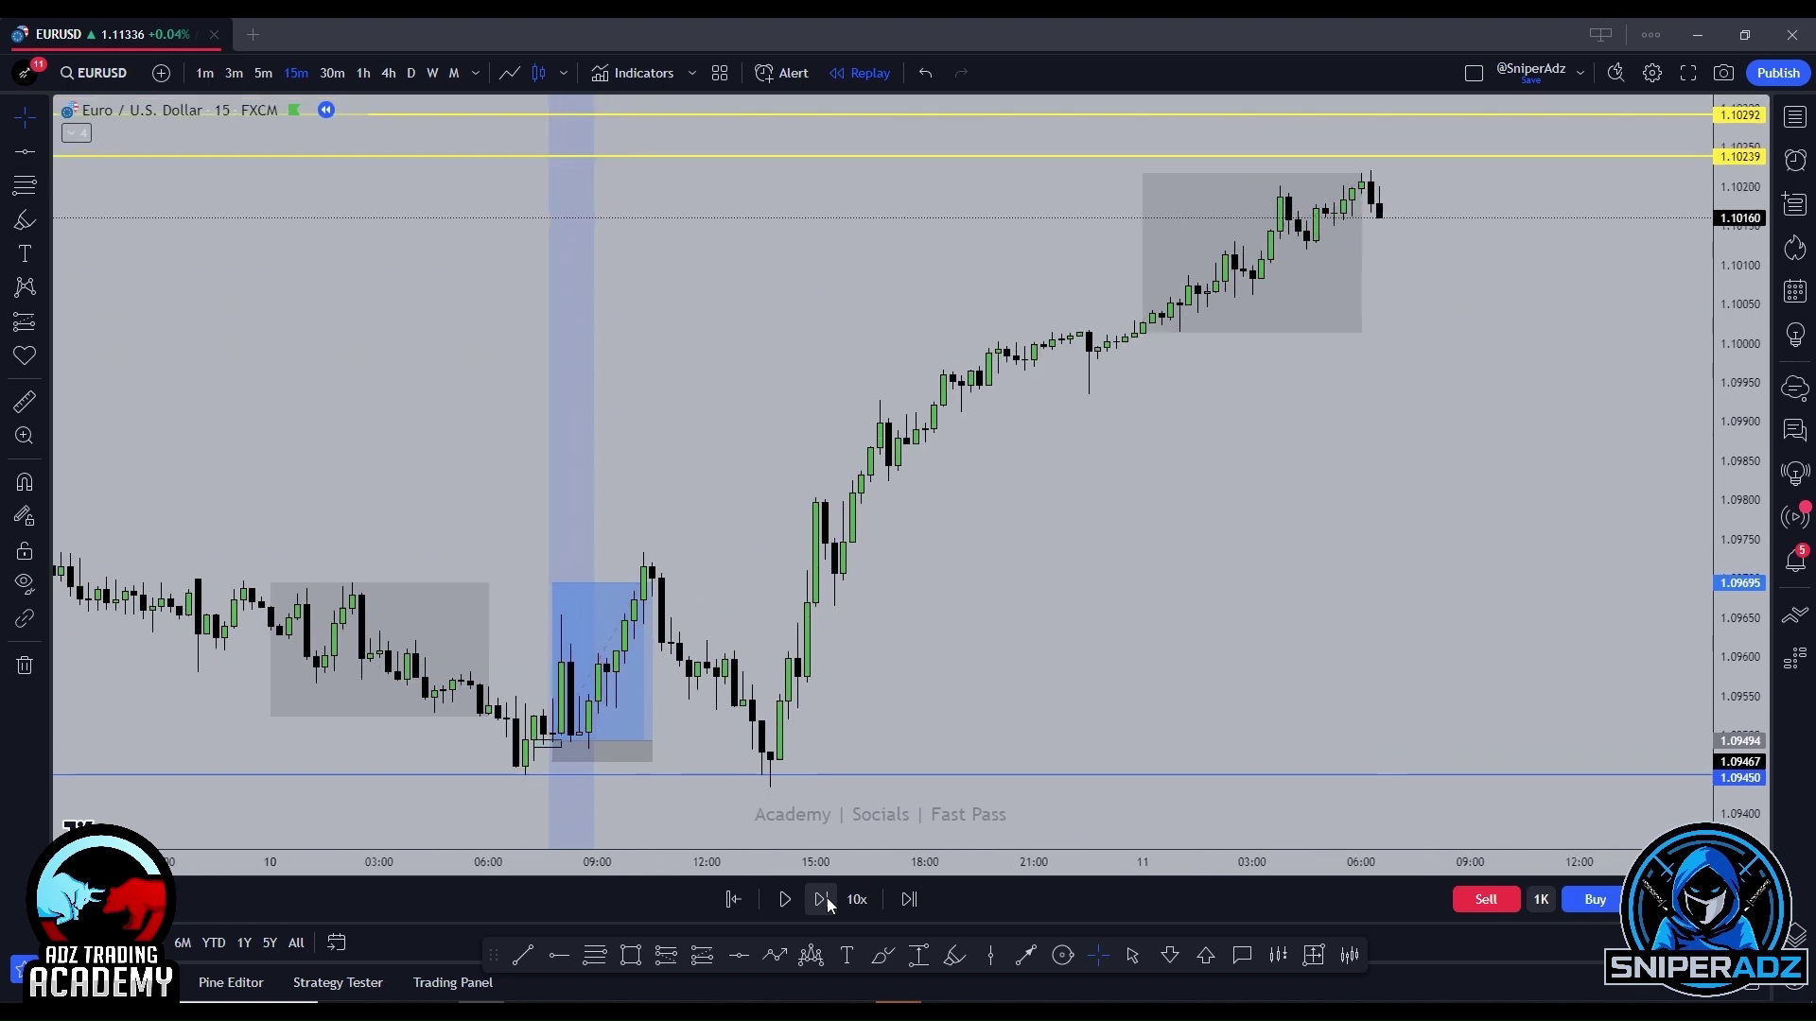
pyautogui.click(822, 899)
pyautogui.click(821, 899)
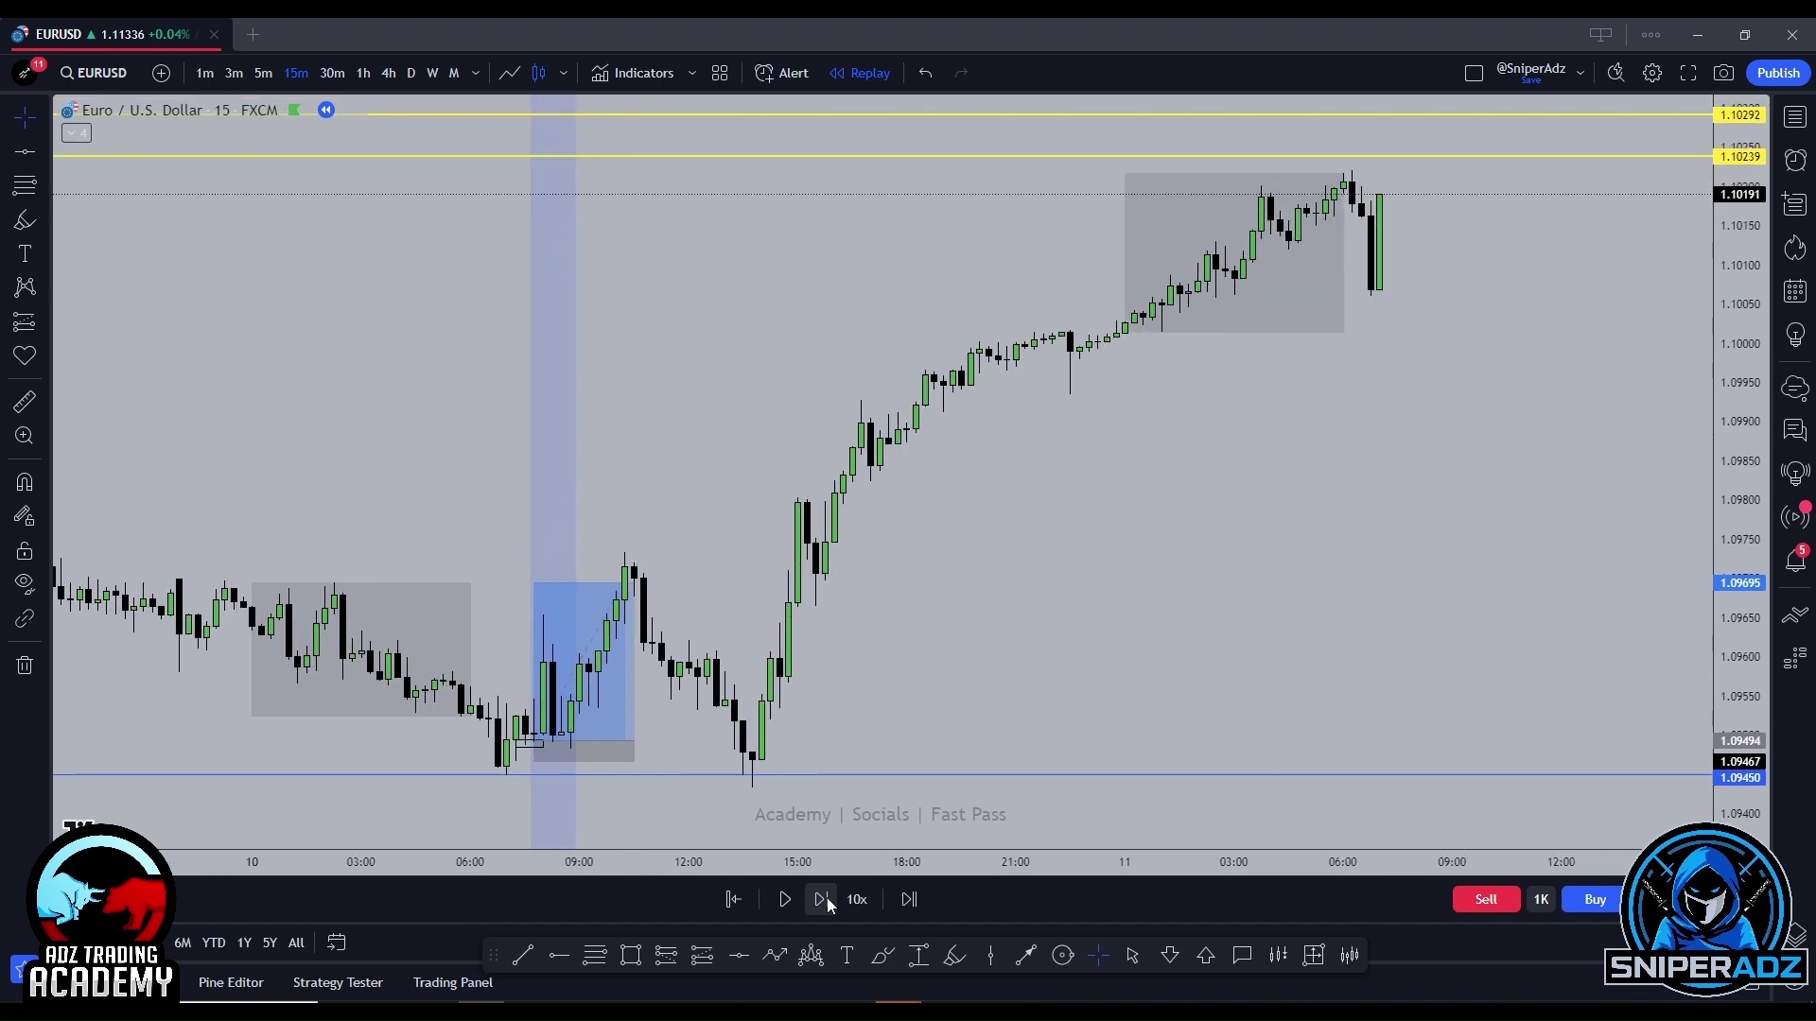
pyautogui.click(821, 899)
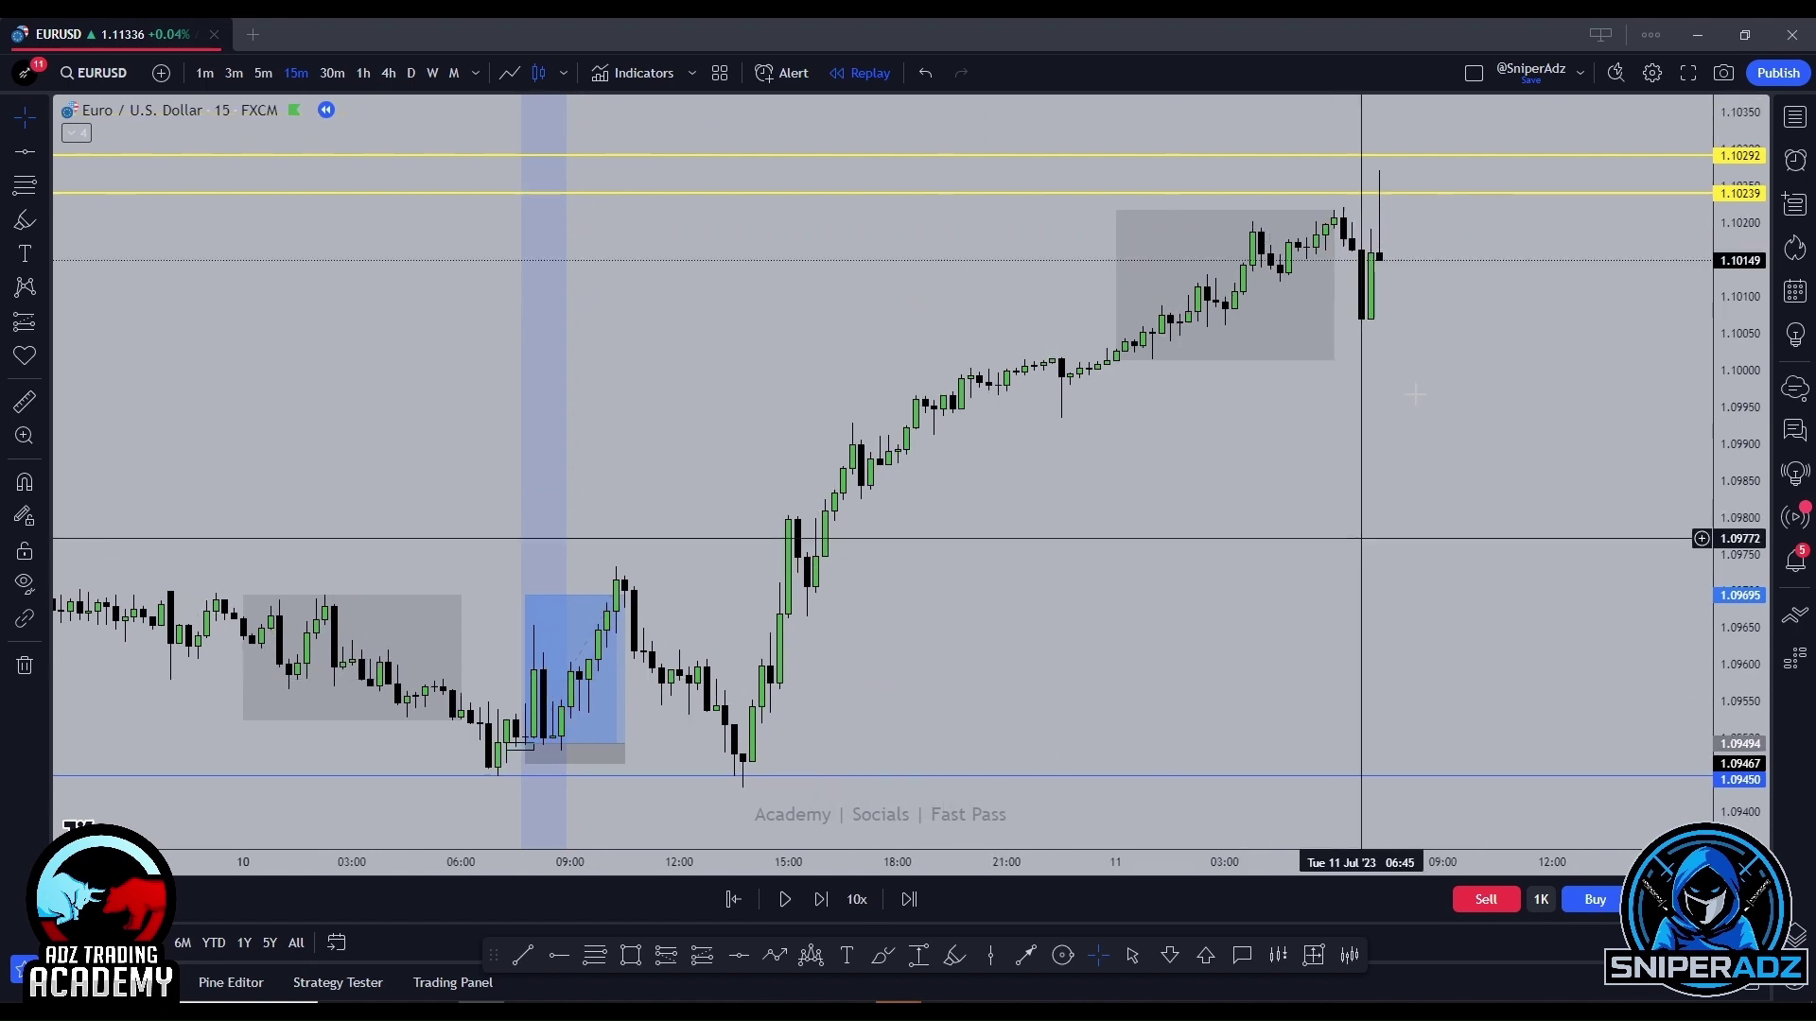
# Trace the yellow 1.10239–1.10292 zone back through the price history to its origin on 8 May and examine the candles there.
pyautogui.scroll(-10, 1369, 216)
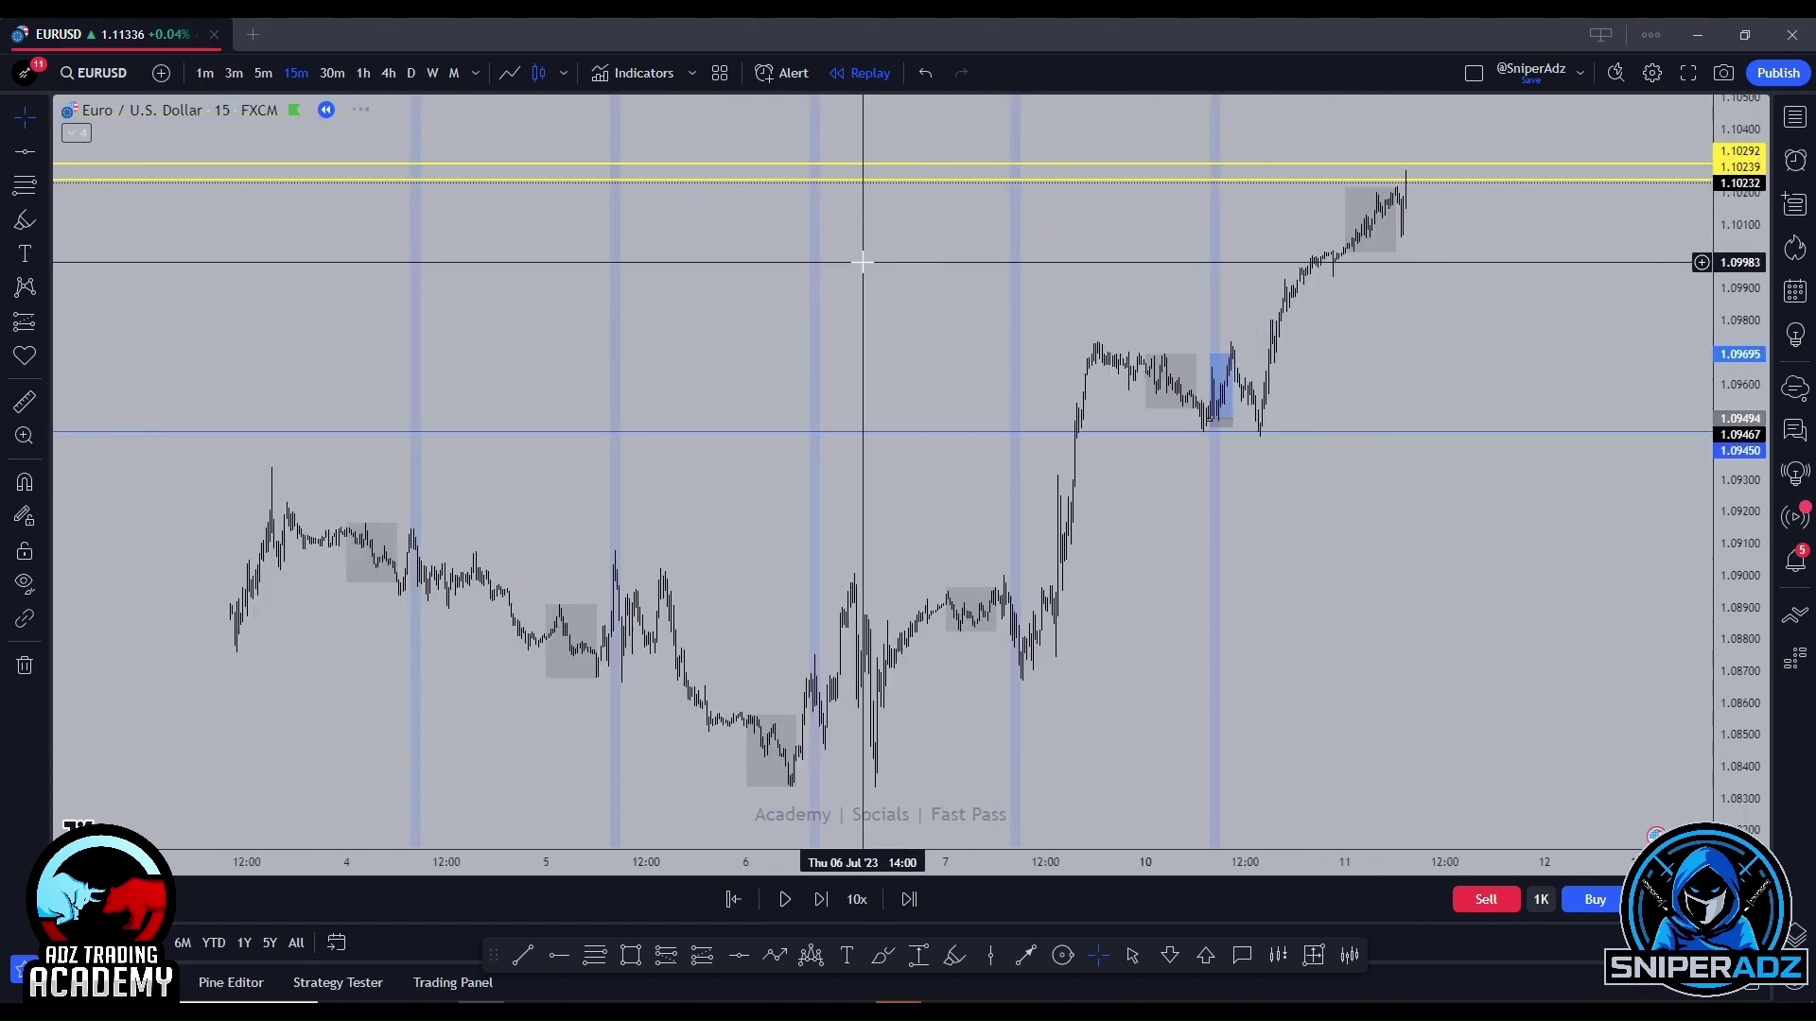
pyautogui.moveTo(706, 287); pyautogui.dragTo(1770, 393)
pyautogui.scroll(3, 1315, 284)
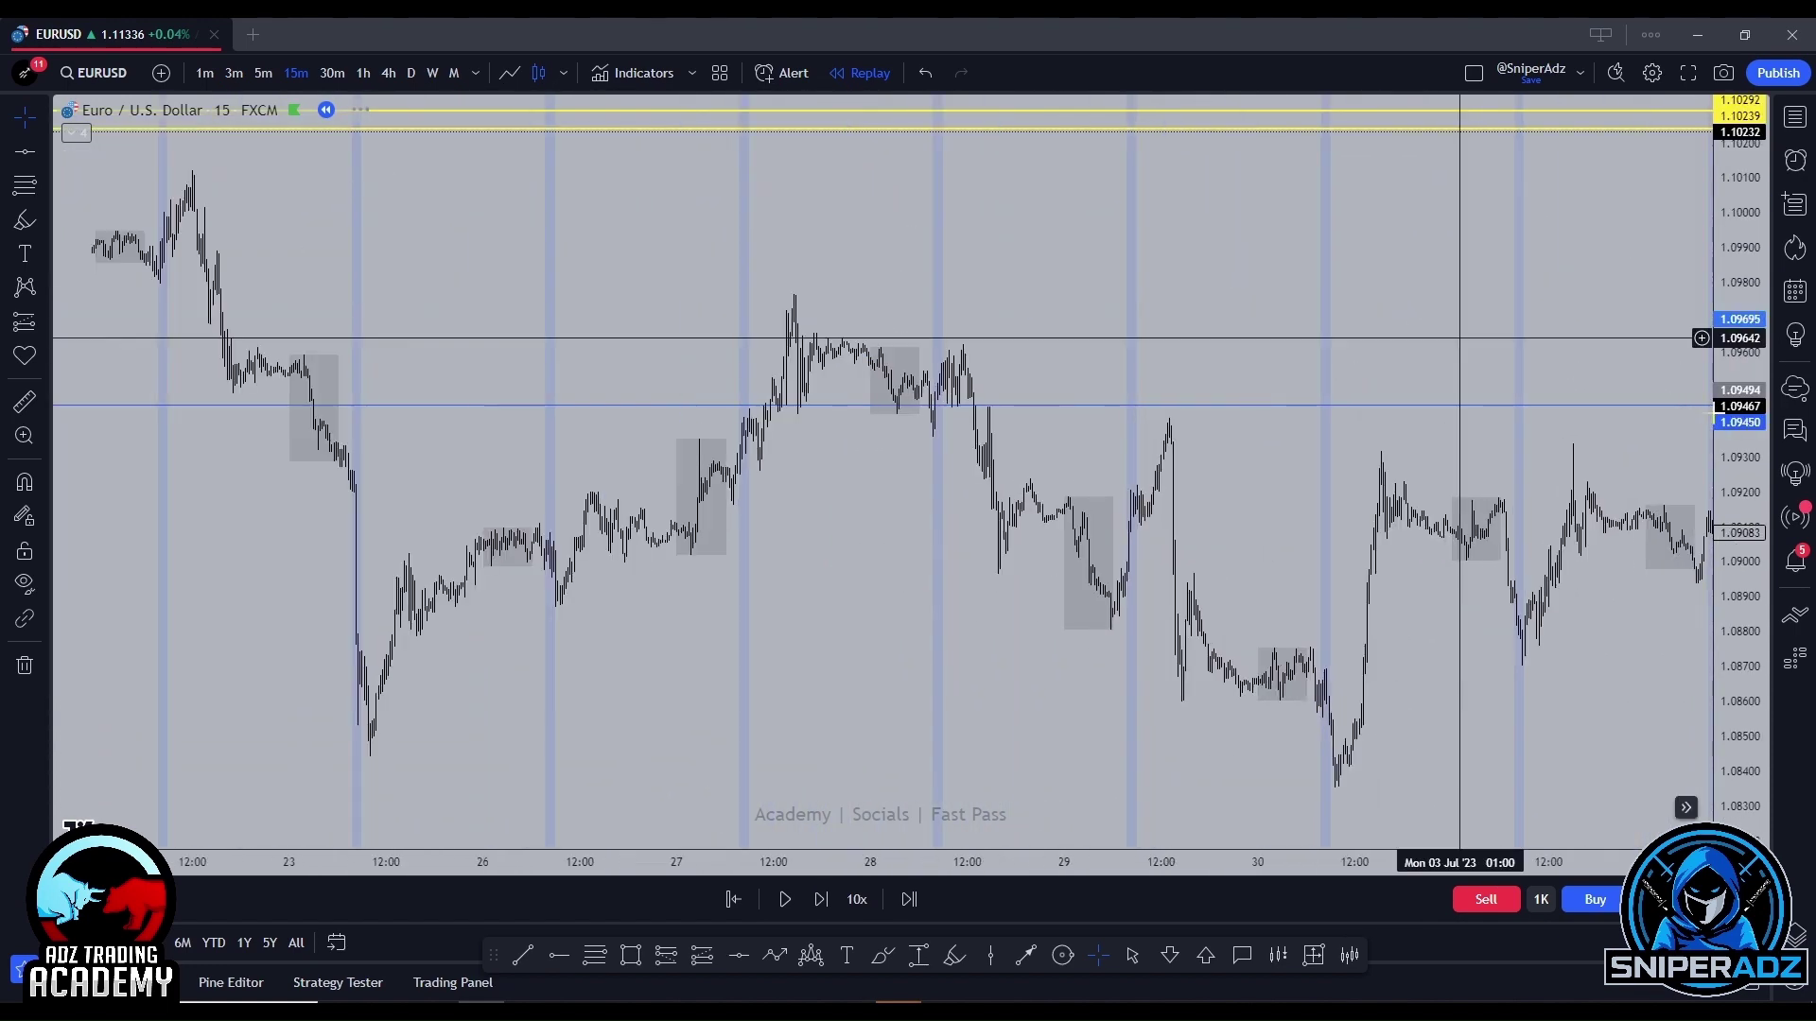
pyautogui.moveTo(1126, 350); pyautogui.dragTo(1581, 676)
pyautogui.scroll(3, 735, 448)
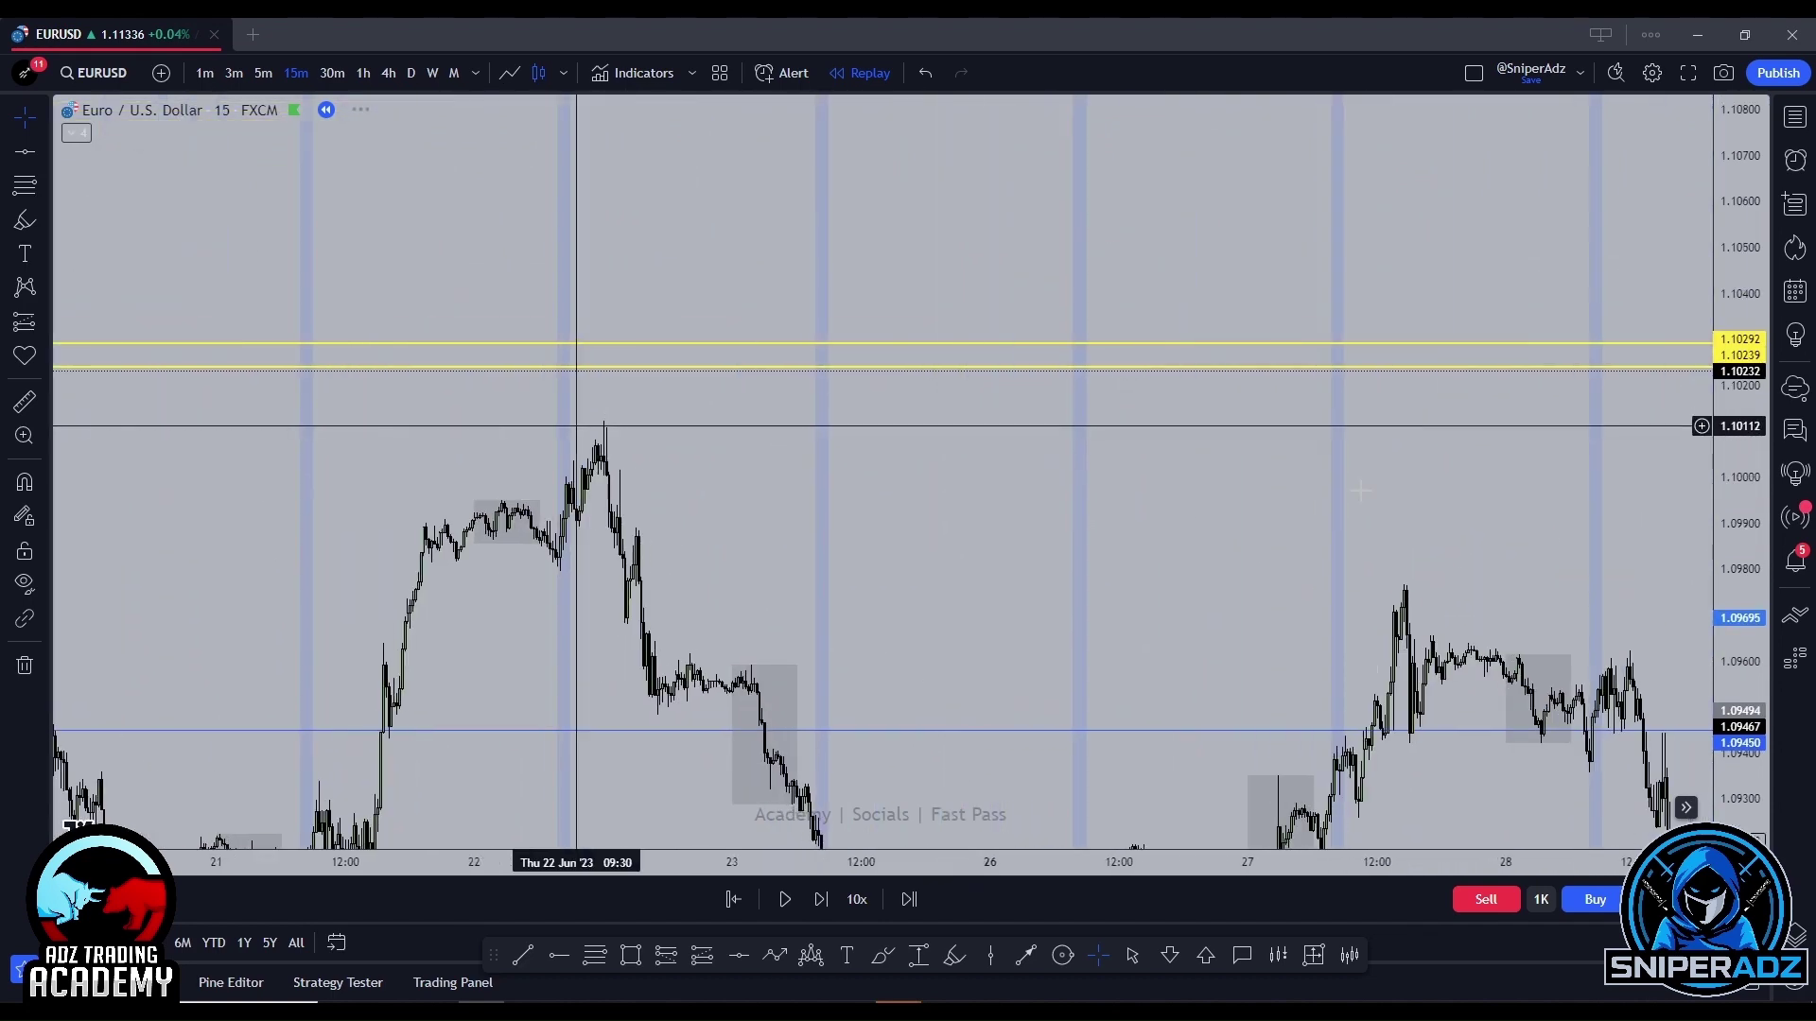
pyautogui.moveTo(842, 445); pyautogui.dragTo(1480, 560)
pyautogui.moveTo(942, 505); pyautogui.dragTo(1481, 557)
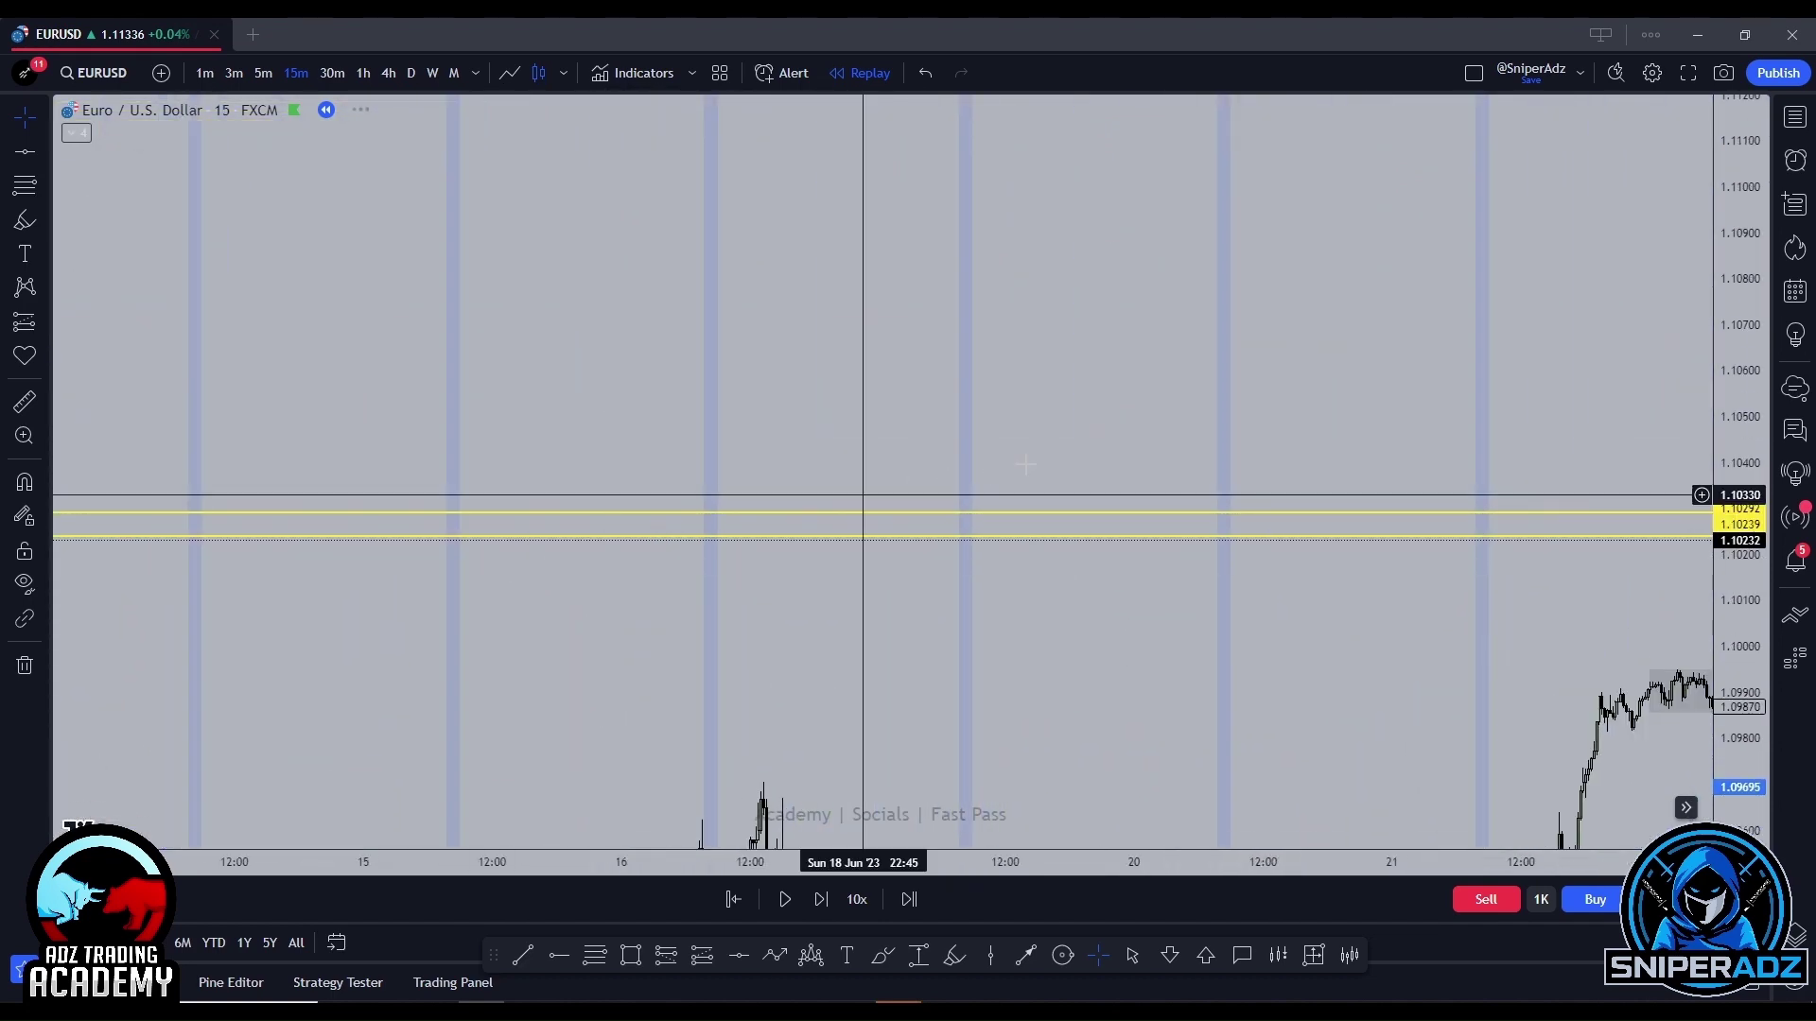
pyautogui.moveTo(943, 483); pyautogui.dragTo(1411, 413)
pyautogui.moveTo(1125, 440); pyautogui.dragTo(1264, 444)
pyautogui.moveTo(559, 519); pyautogui.dragTo(1459, 466)
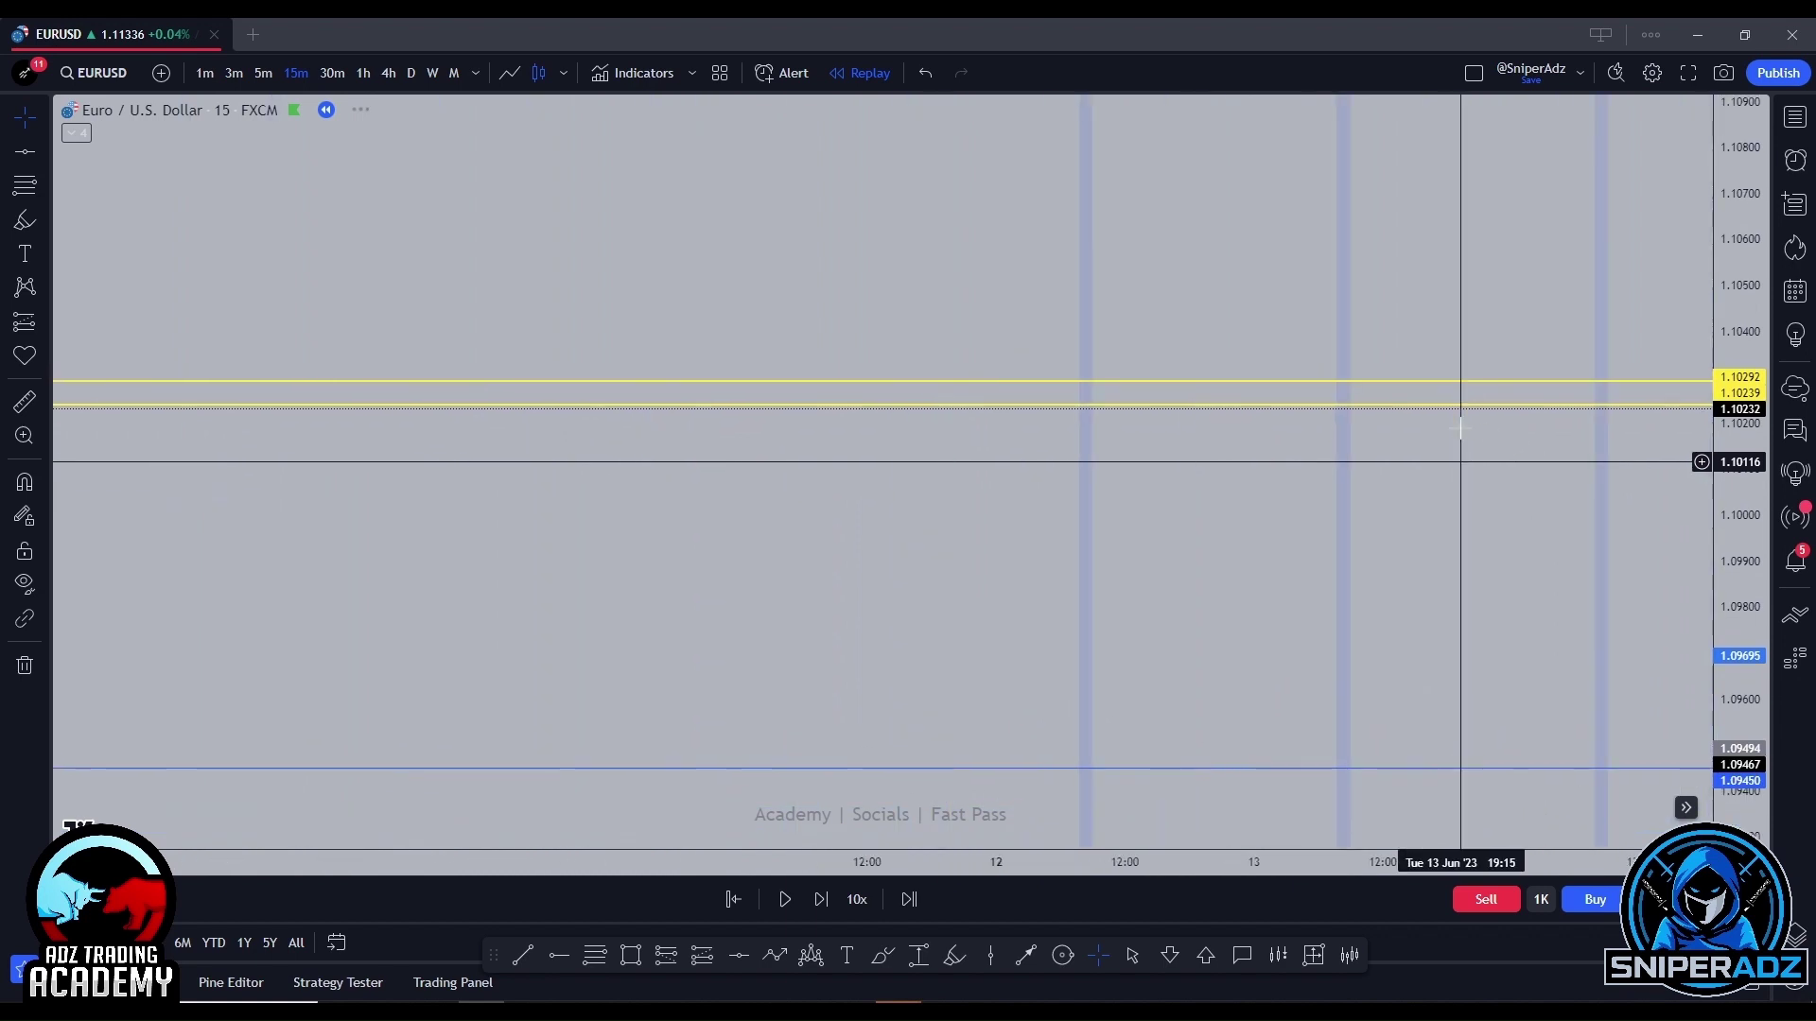
pyautogui.scroll(-5, 920, 456)
pyautogui.moveTo(858, 458); pyautogui.dragTo(603, 493)
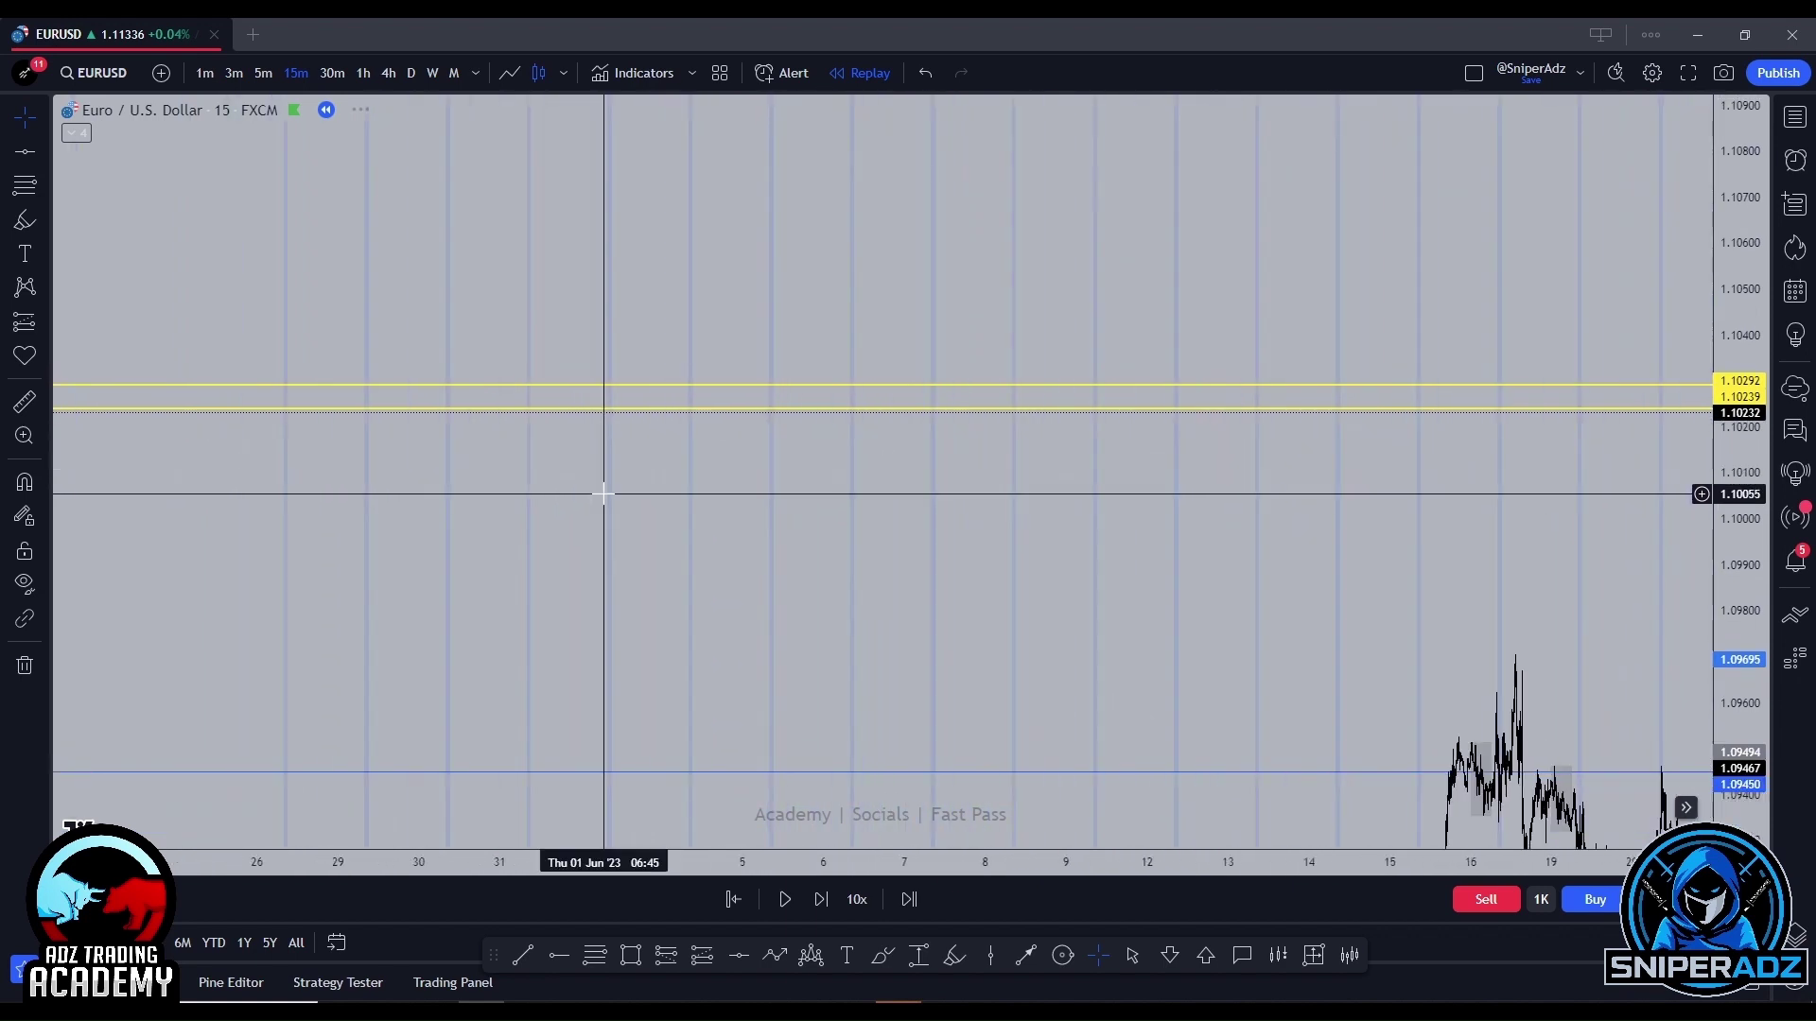
pyautogui.moveTo(765, 487); pyautogui.dragTo(1505, 473)
pyautogui.scroll(-5, 1046, 446)
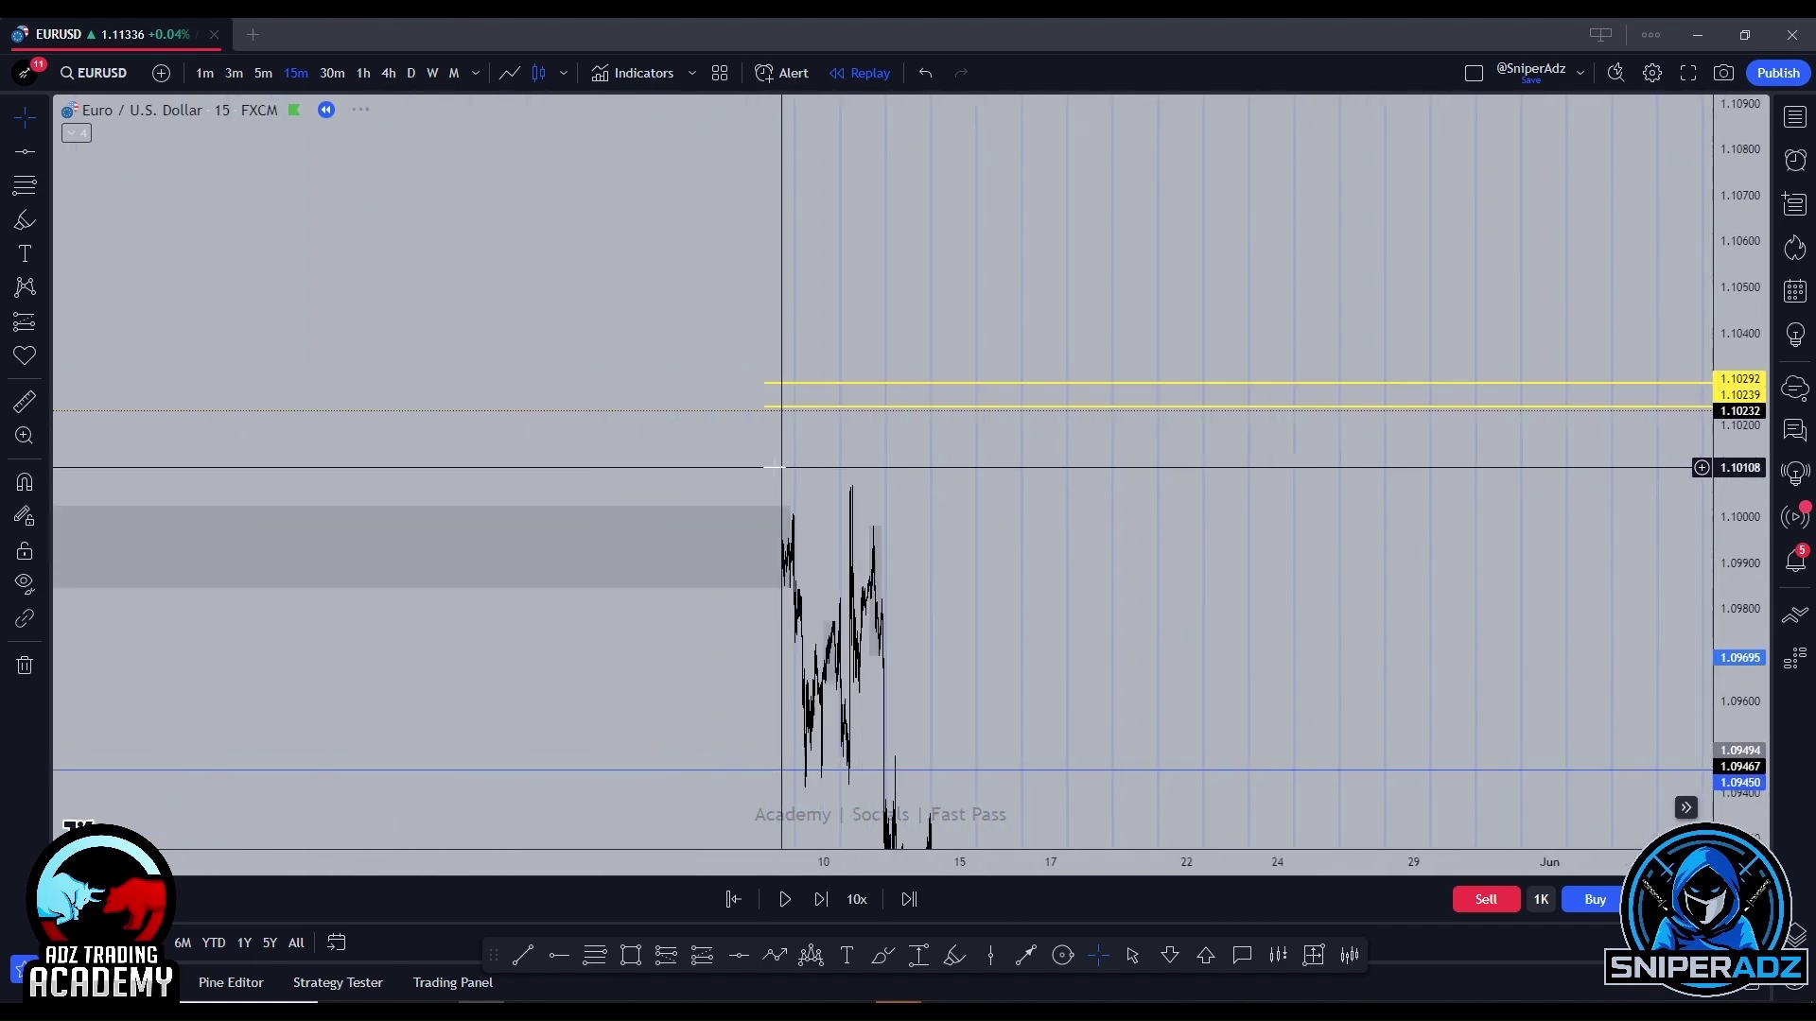
pyautogui.scroll(6, 825, 433)
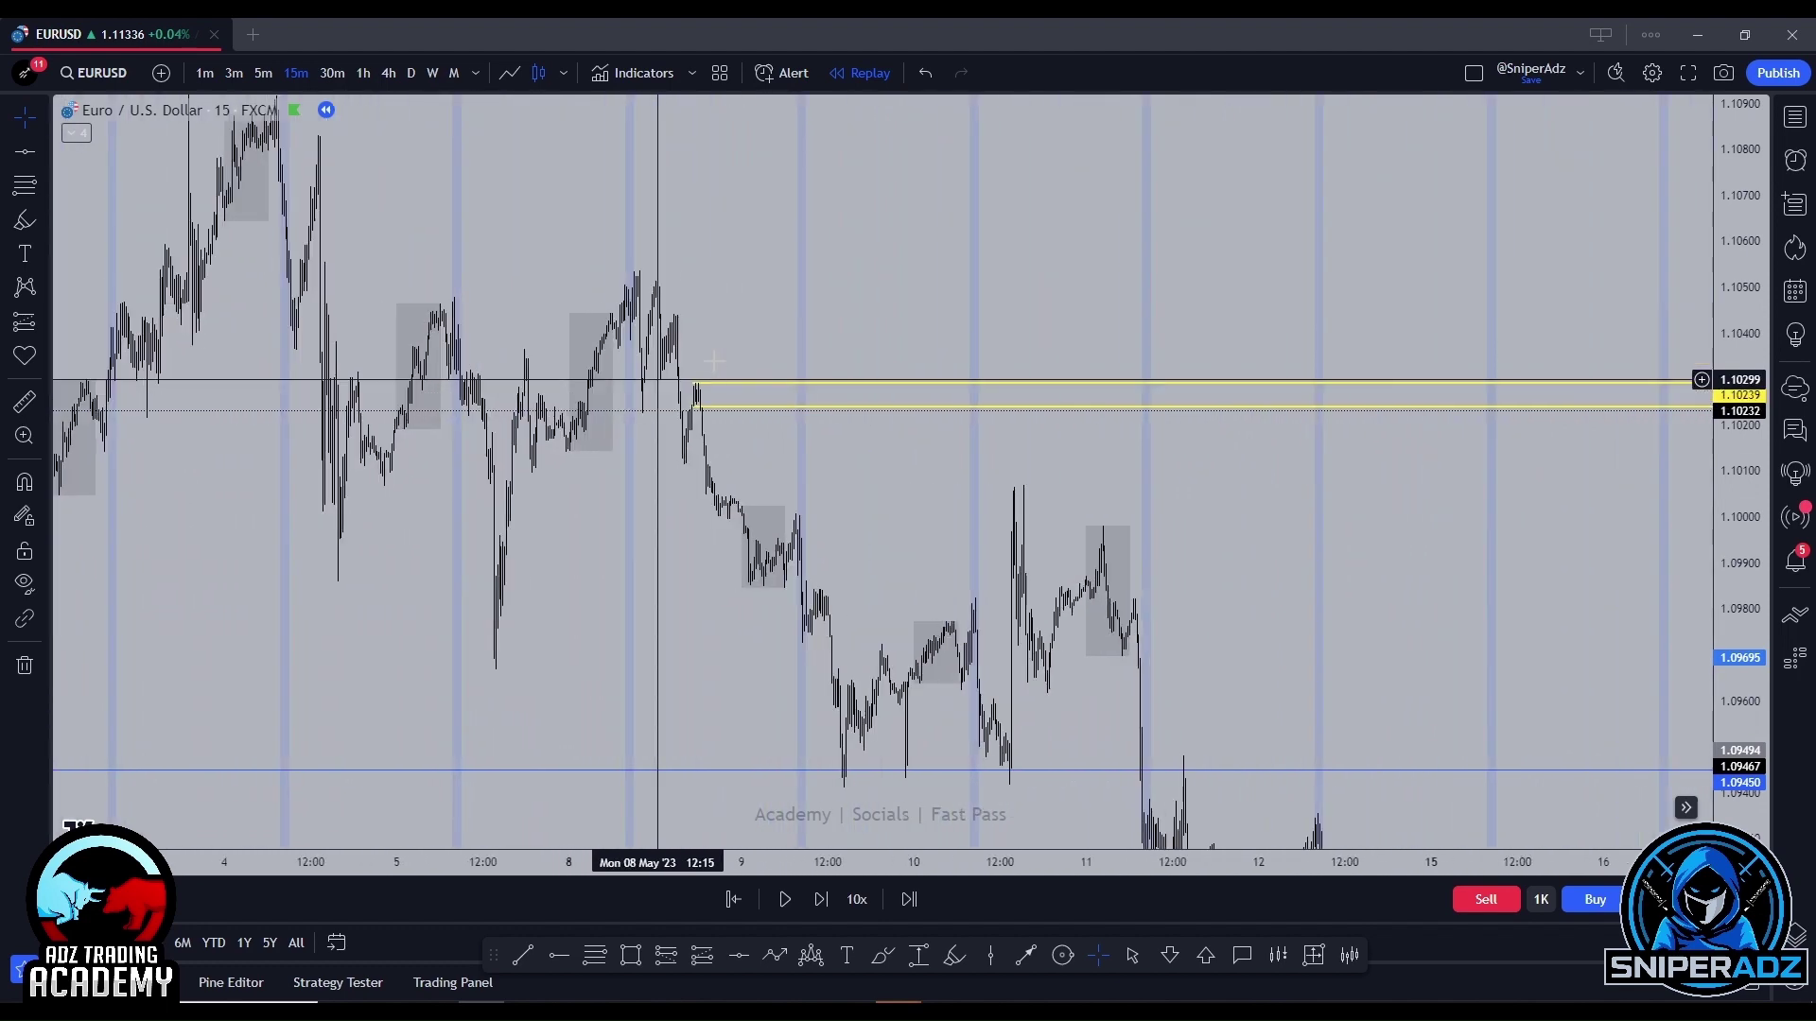
pyautogui.scroll(4, 716, 361)
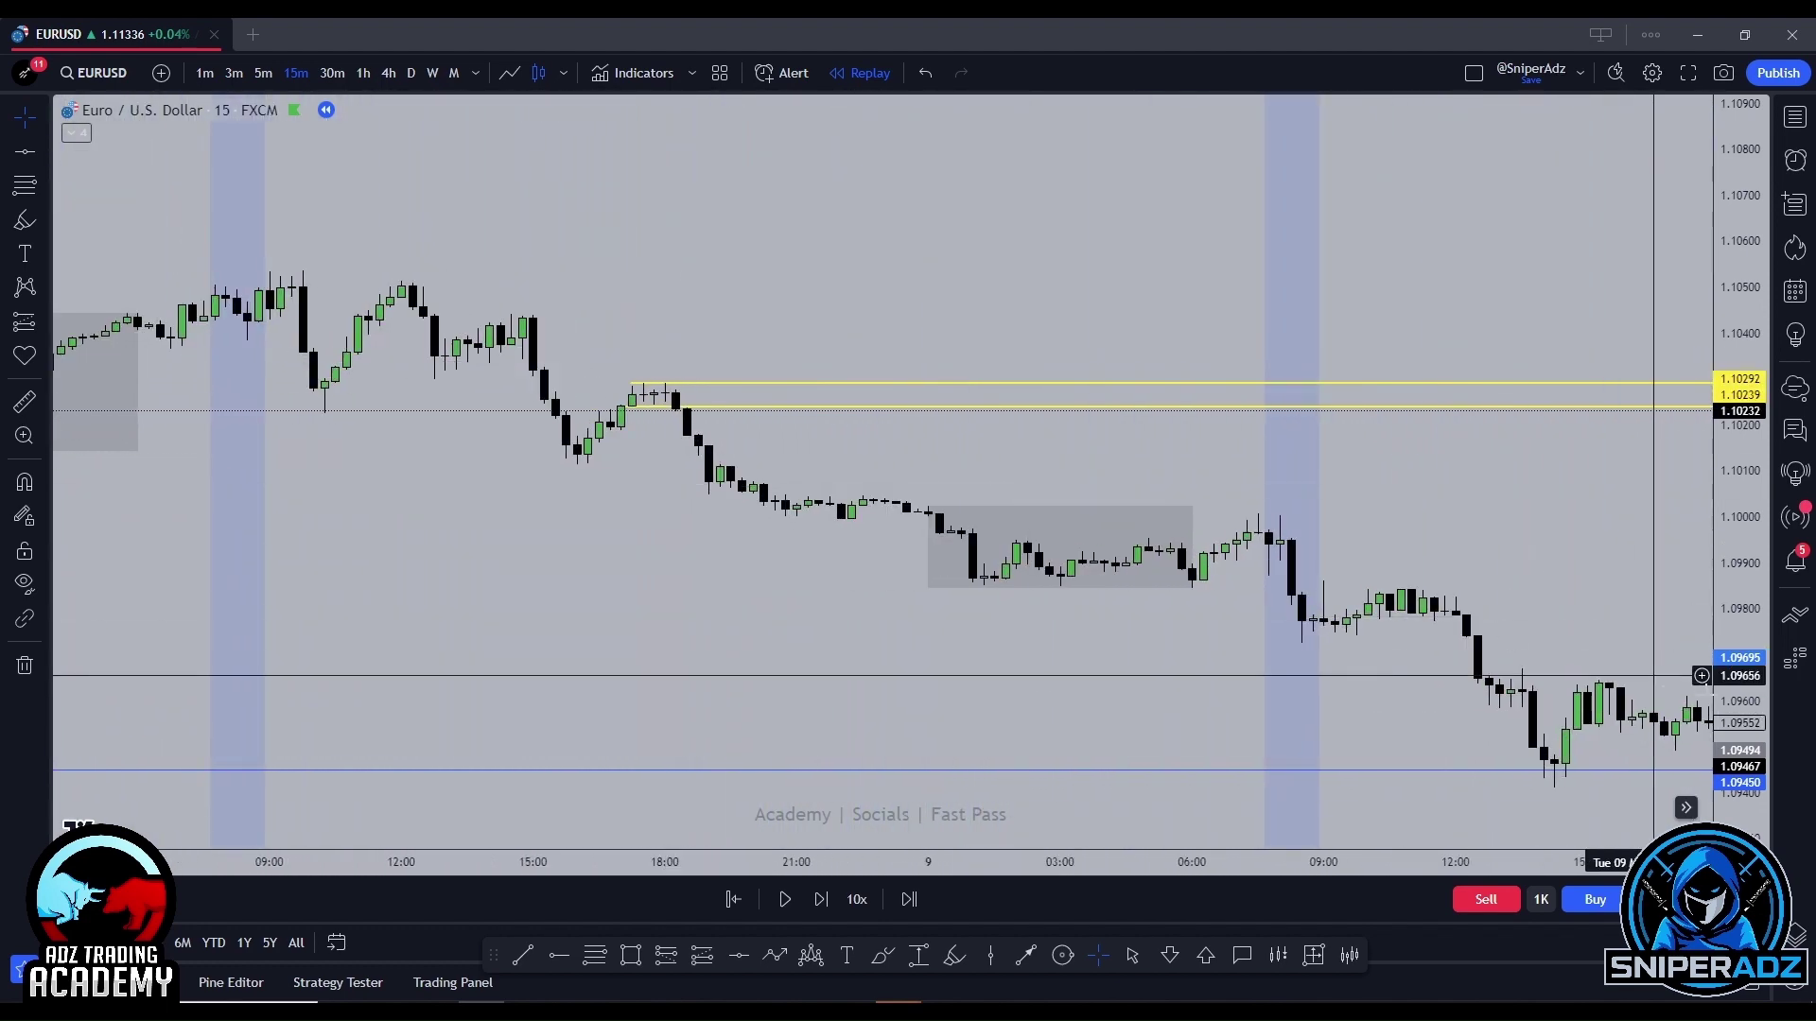
pyautogui.moveTo(1655, 219); pyautogui.dragTo(1647, 184)
pyautogui.moveTo(1005, 450); pyautogui.dragTo(1003, 524)
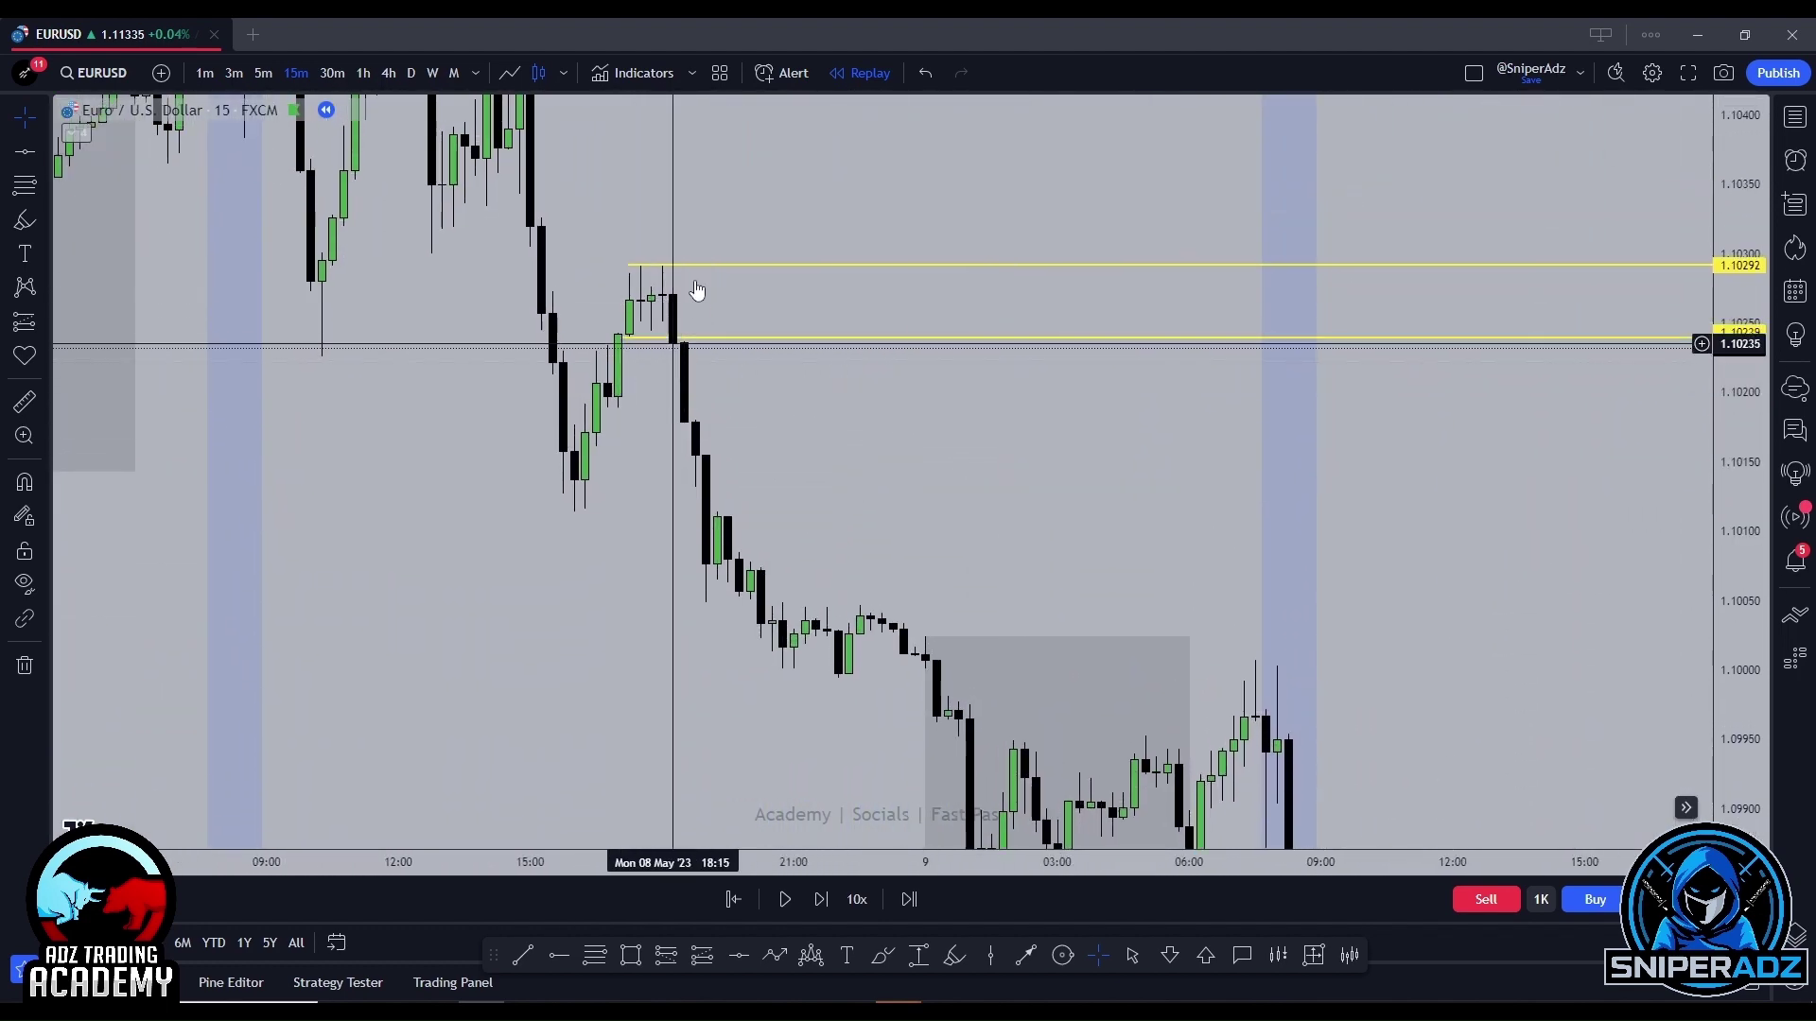
# Reset the chart view to the latest candles at the yellow zone and change the chart to the 5-minute timeframe.
pyautogui.rightClick(1604, 552)
pyautogui.click(1628, 573)
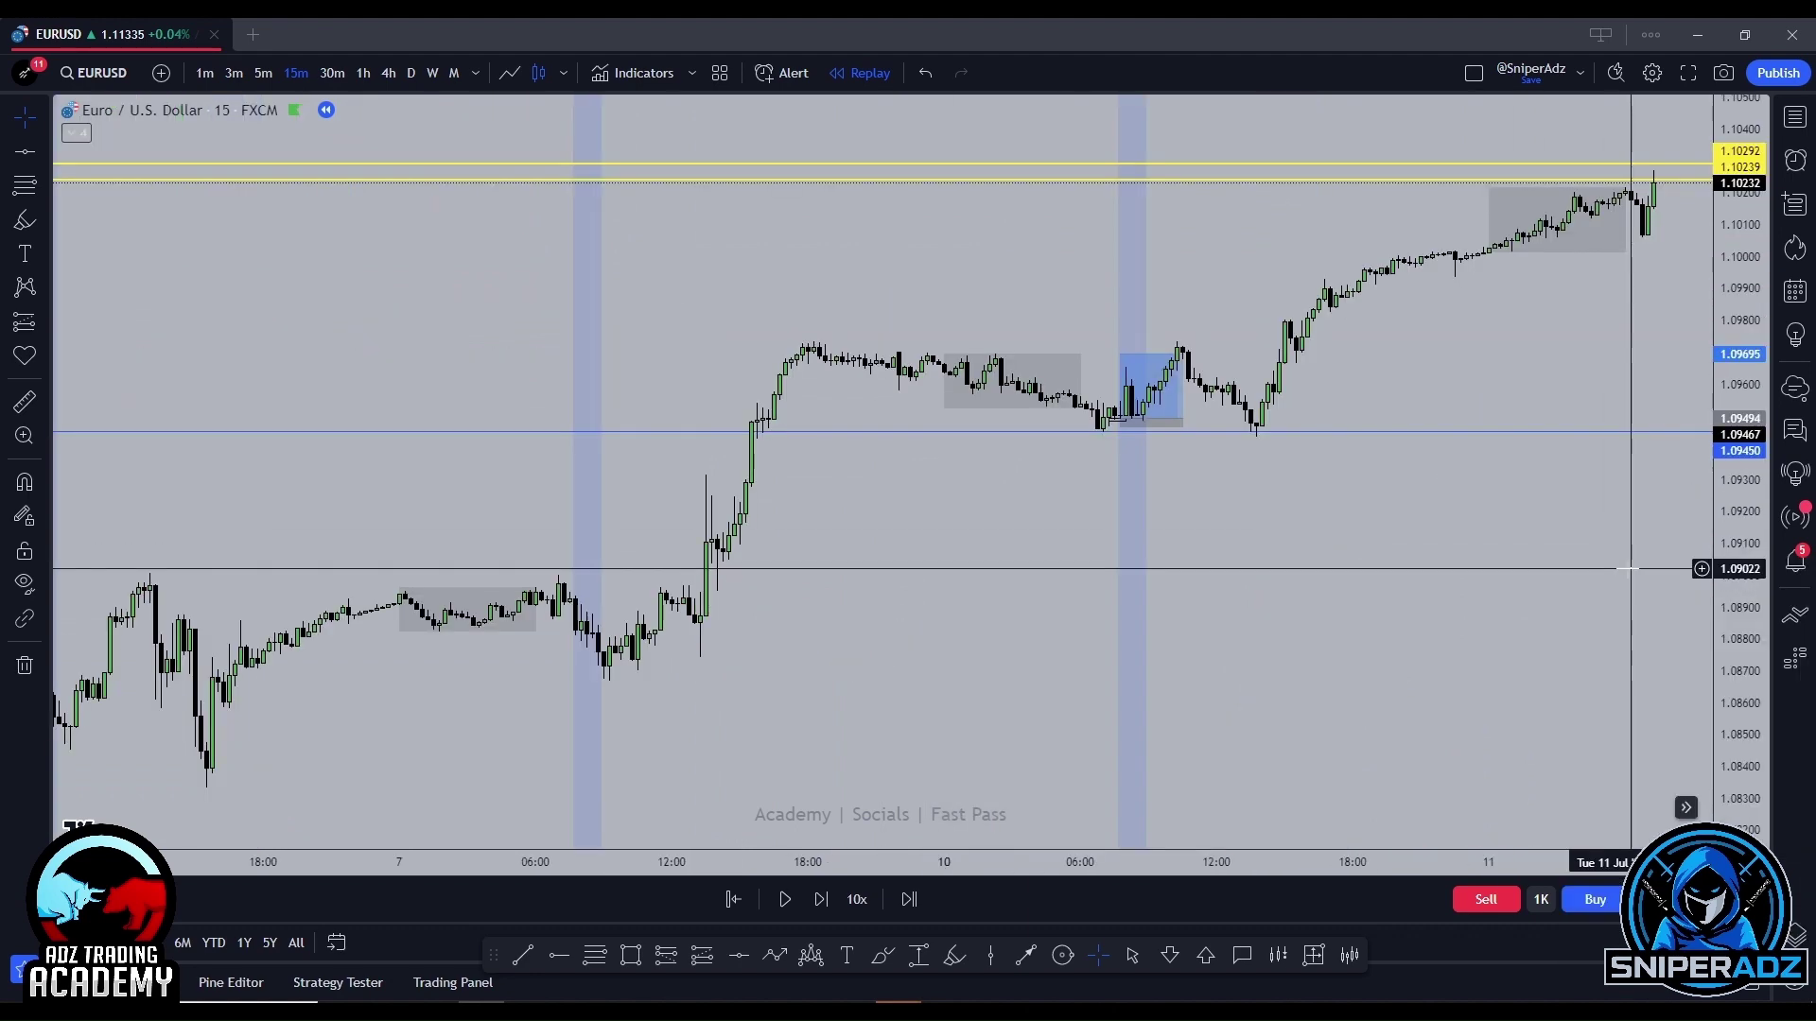
pyautogui.moveTo(1420, 517); pyautogui.dragTo(827, 652)
pyautogui.moveTo(1740, 567); pyautogui.dragTo(1740, 179)
pyautogui.moveTo(1471, 353); pyautogui.dragTo(1470, 879)
pyautogui.scroll(6, 1376, 563)
pyautogui.moveTo(1740, 622); pyautogui.dragTo(1740, 266)
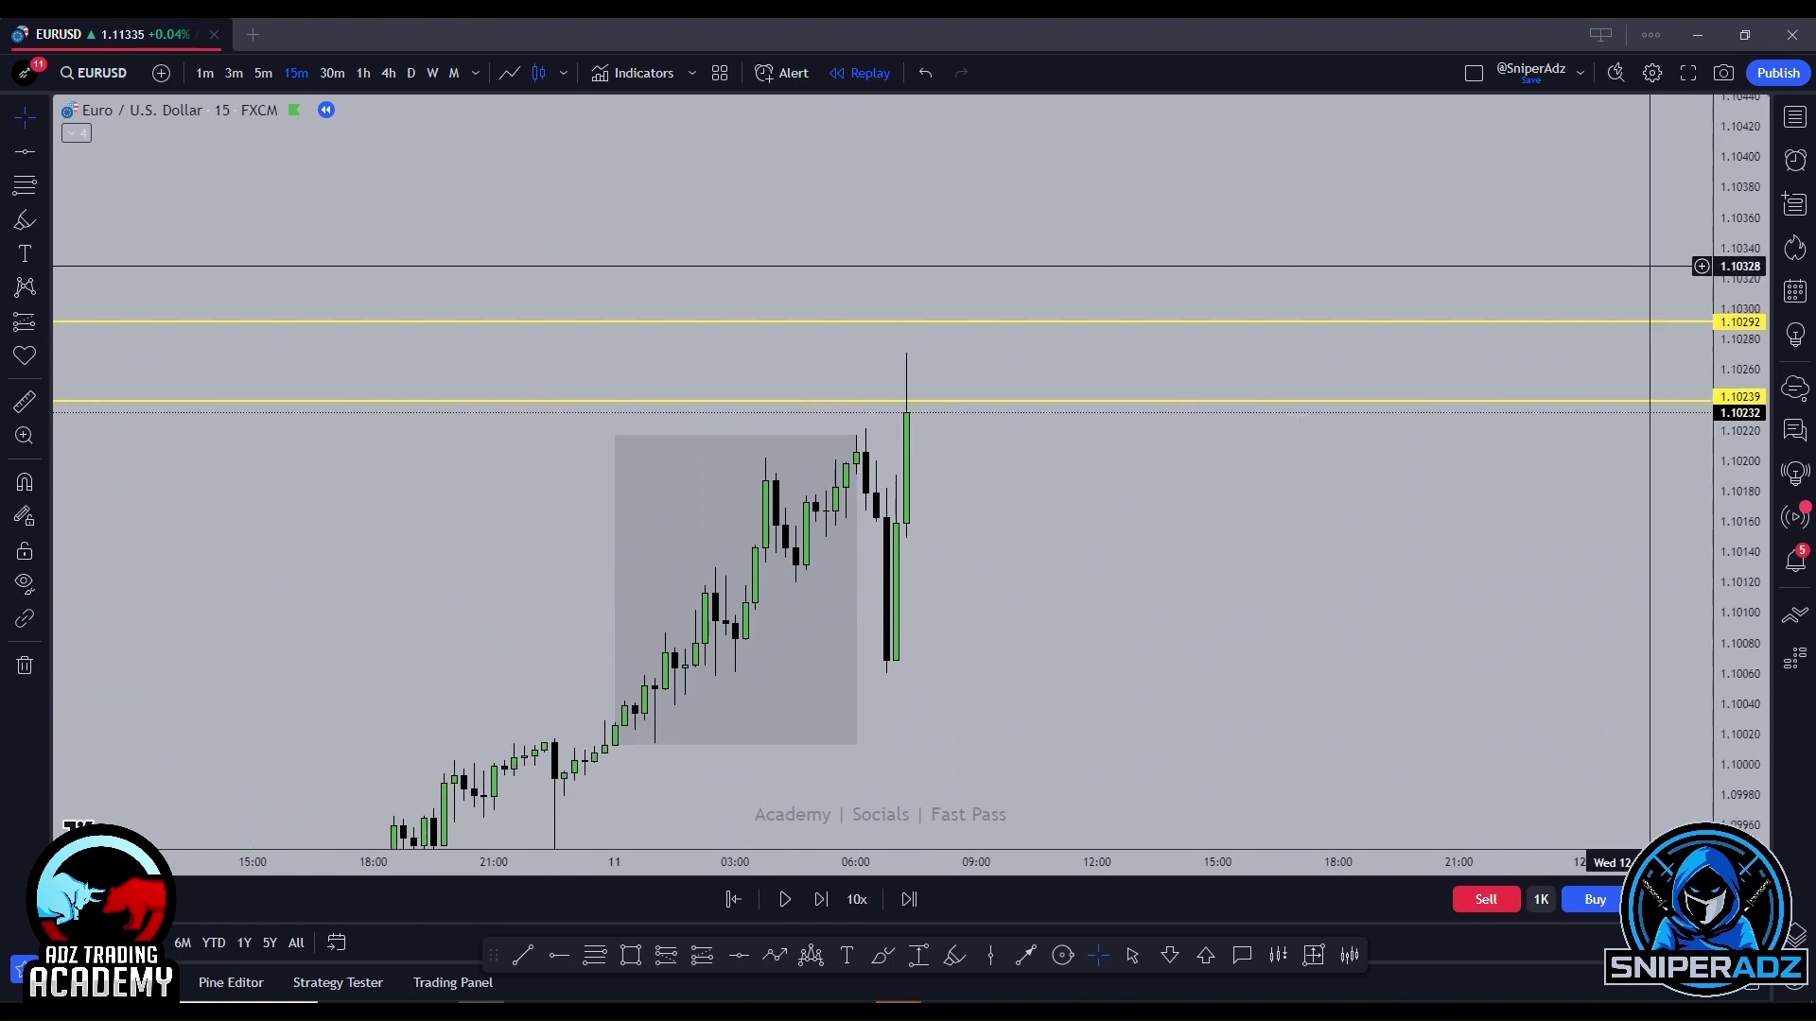
pyautogui.scroll(3, 1664, 489)
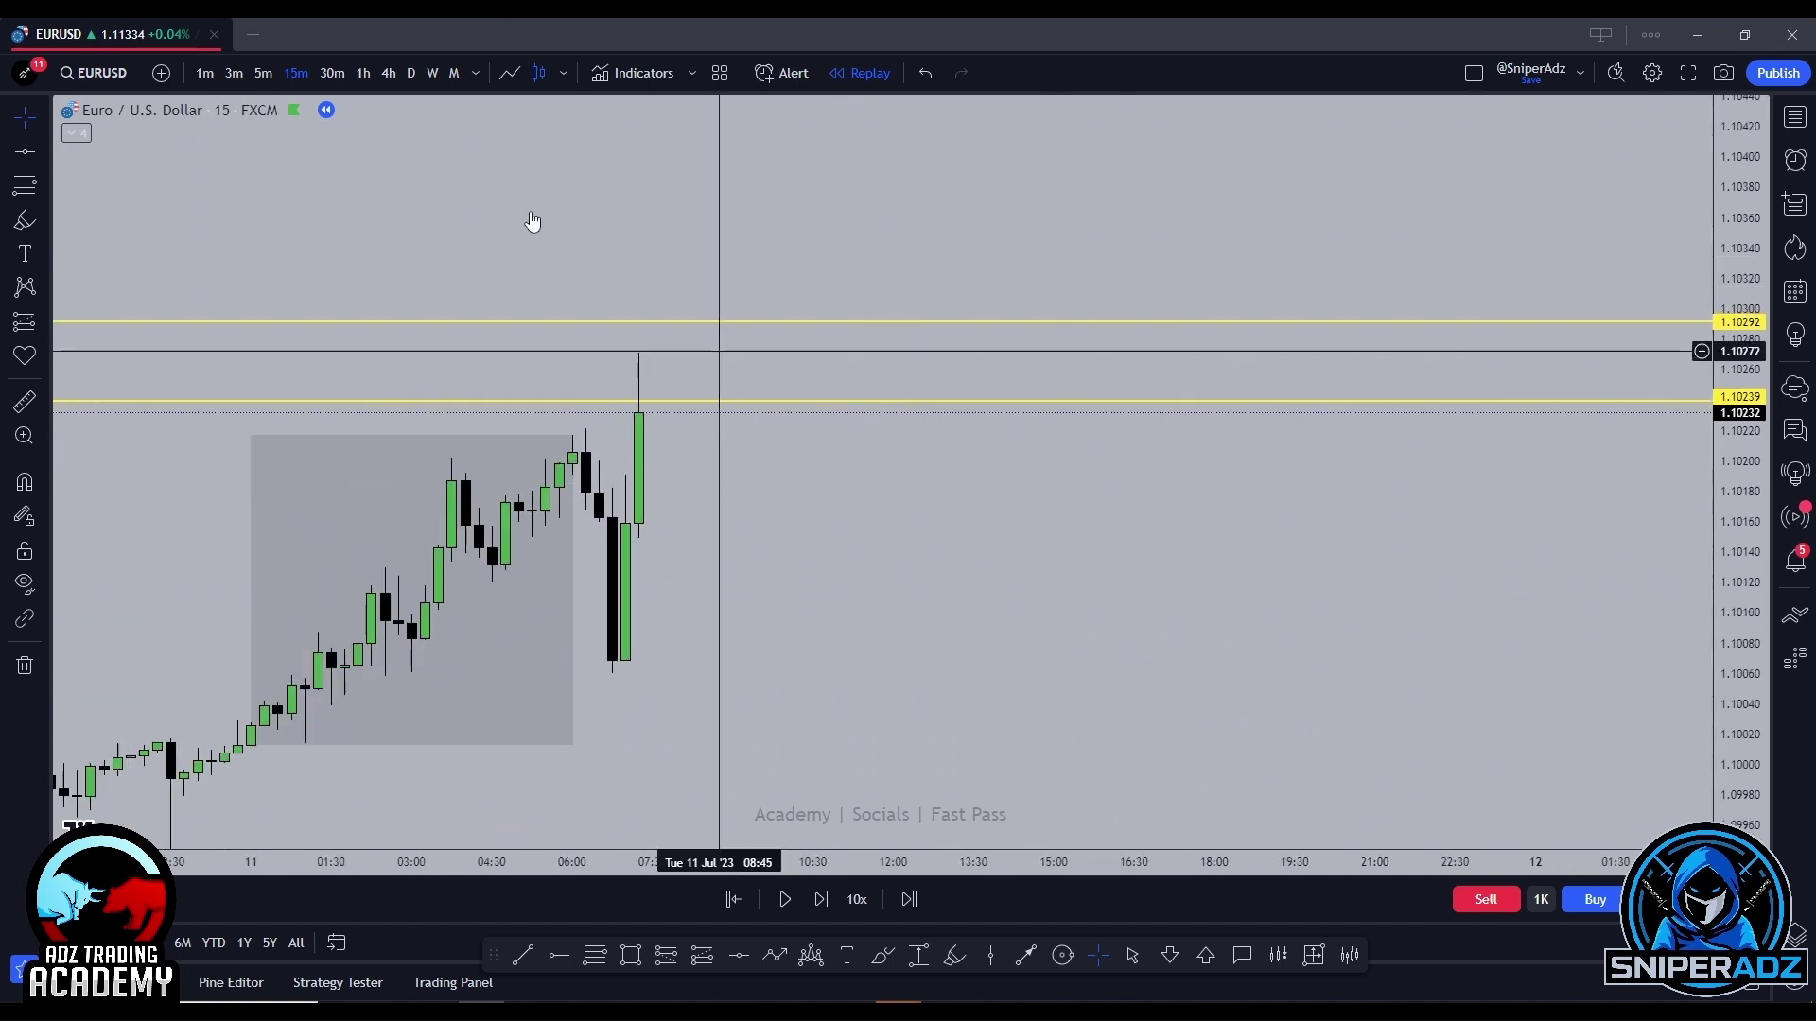
pyautogui.click(274, 80)
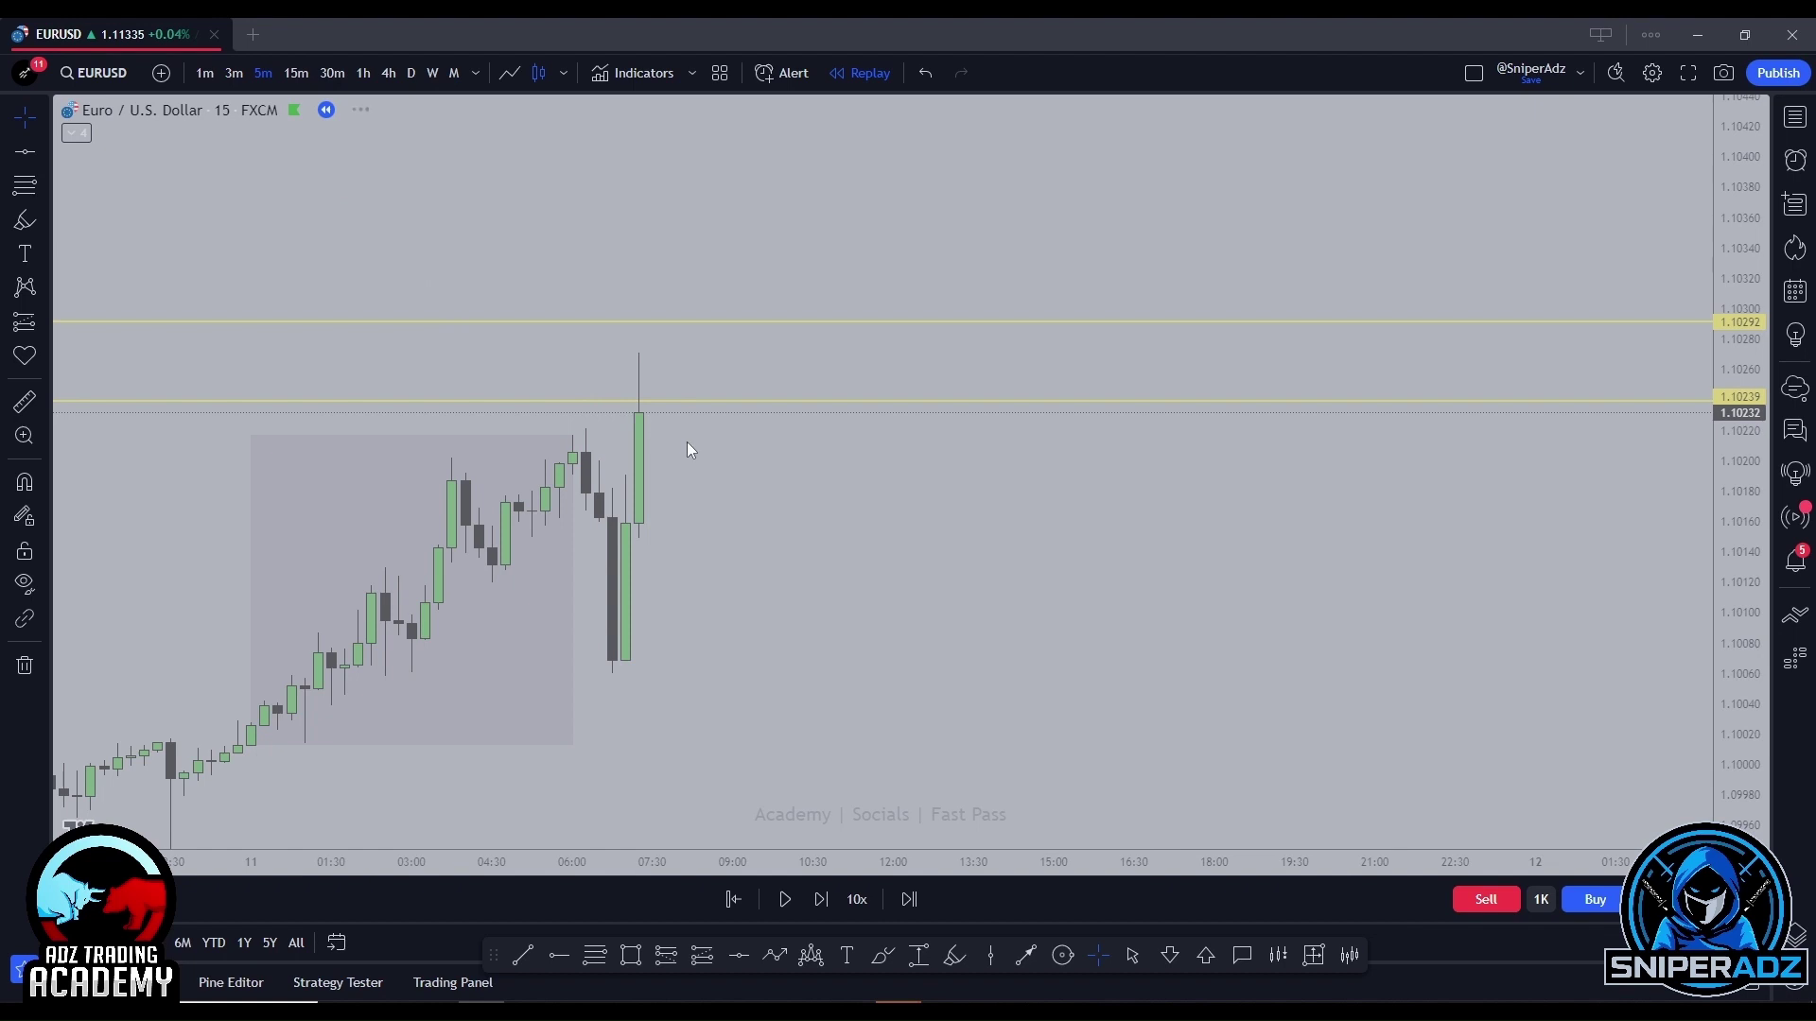
pyautogui.click(274, 70)
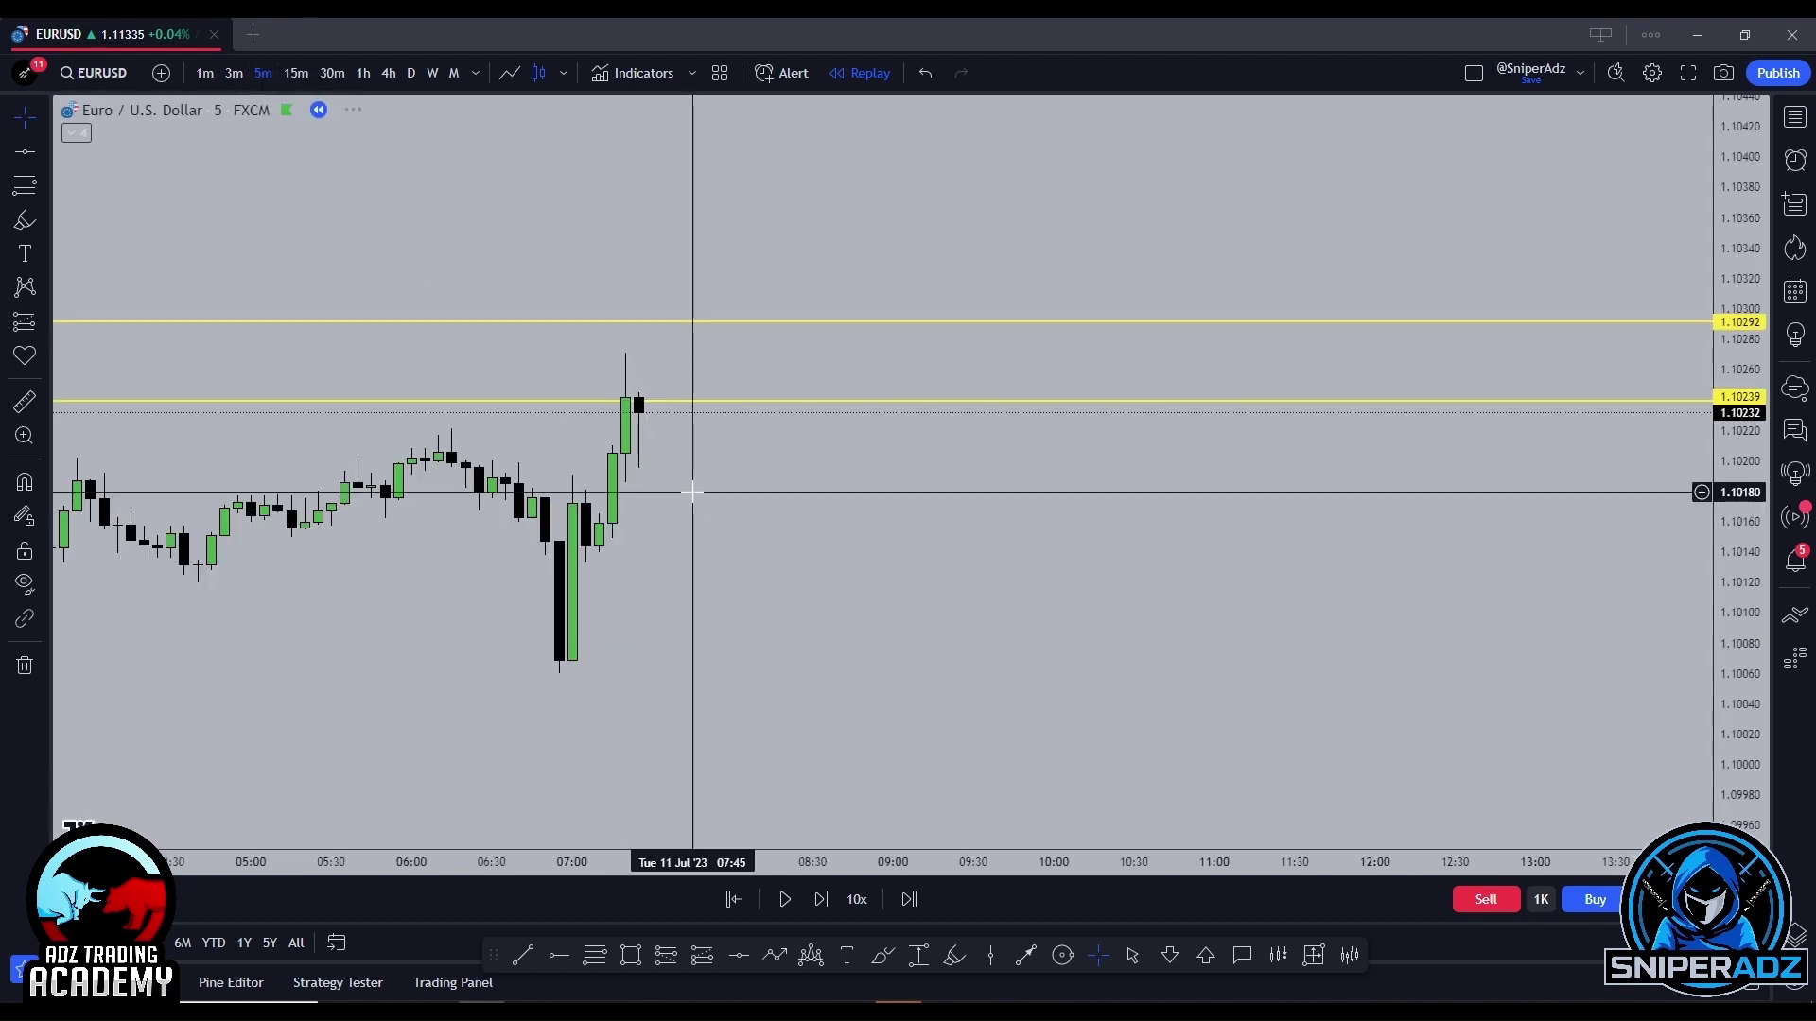
# Frame the 11 July session box with the yellow zone and advance the 5-minute replay by one candle.
pyautogui.scroll(-5, 692, 492)
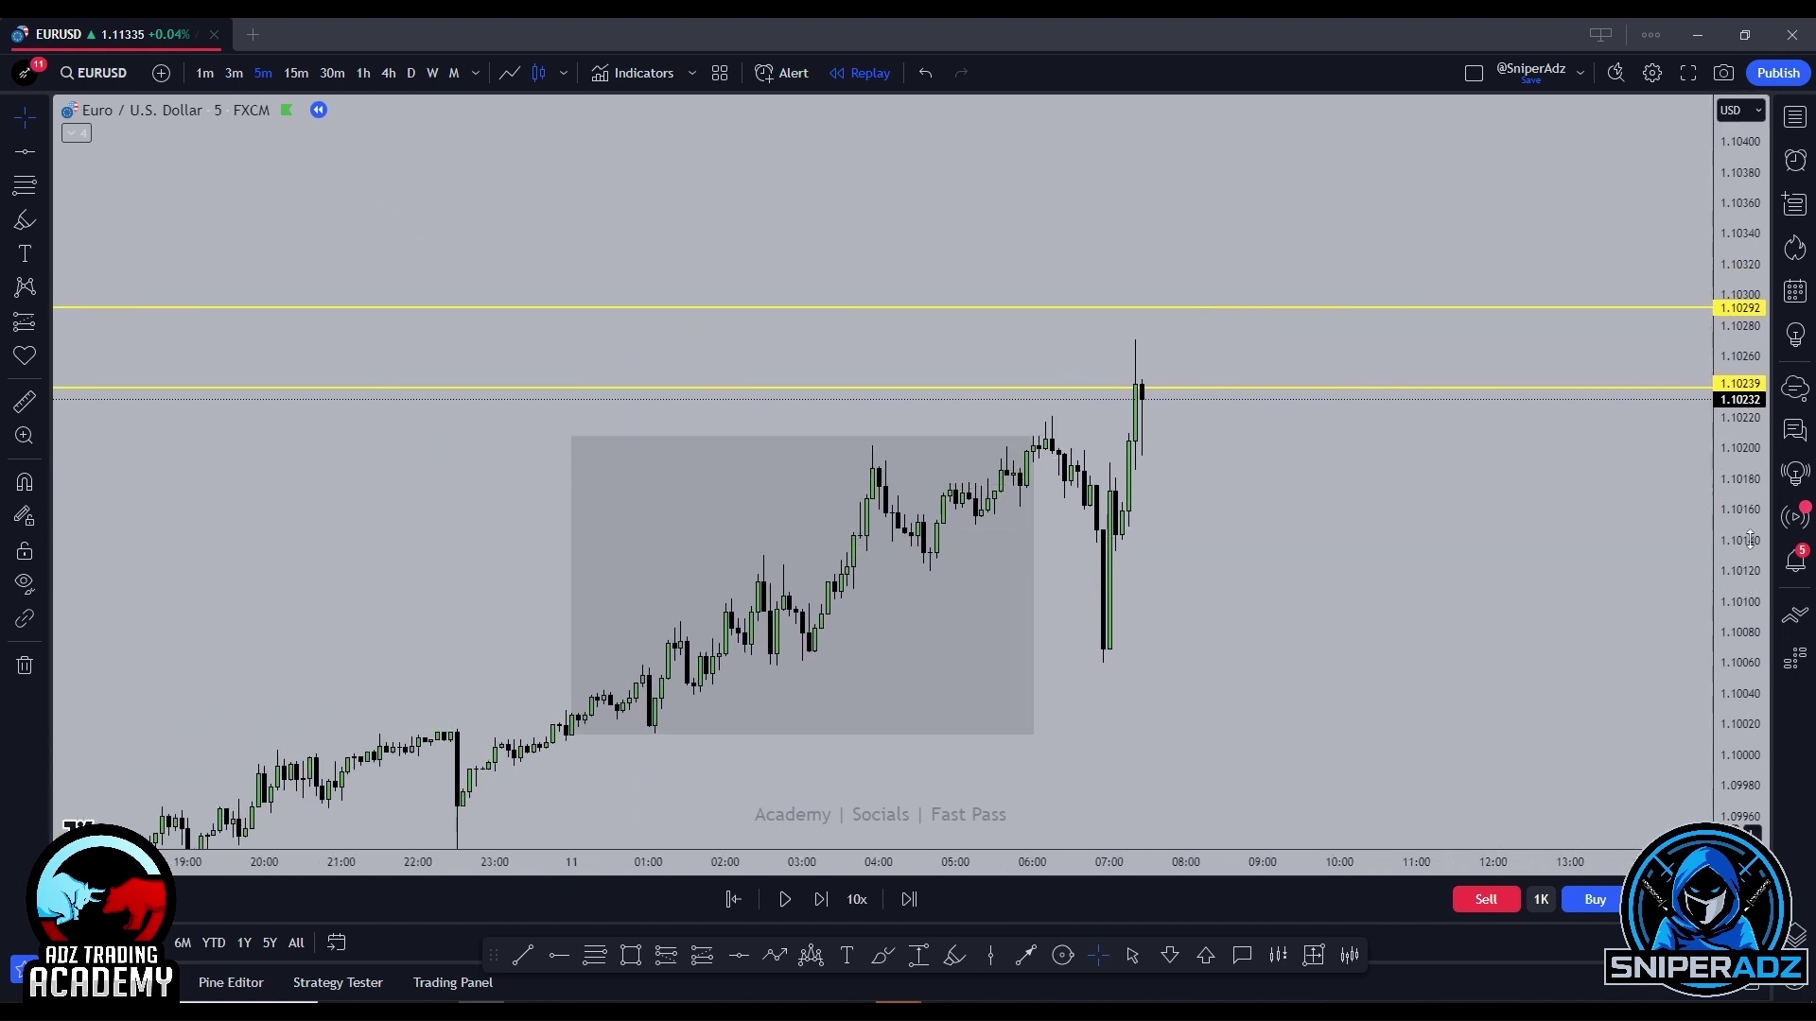
pyautogui.scroll(4, 1560, 433)
pyautogui.moveTo(1046, 422); pyautogui.dragTo(1046, 340)
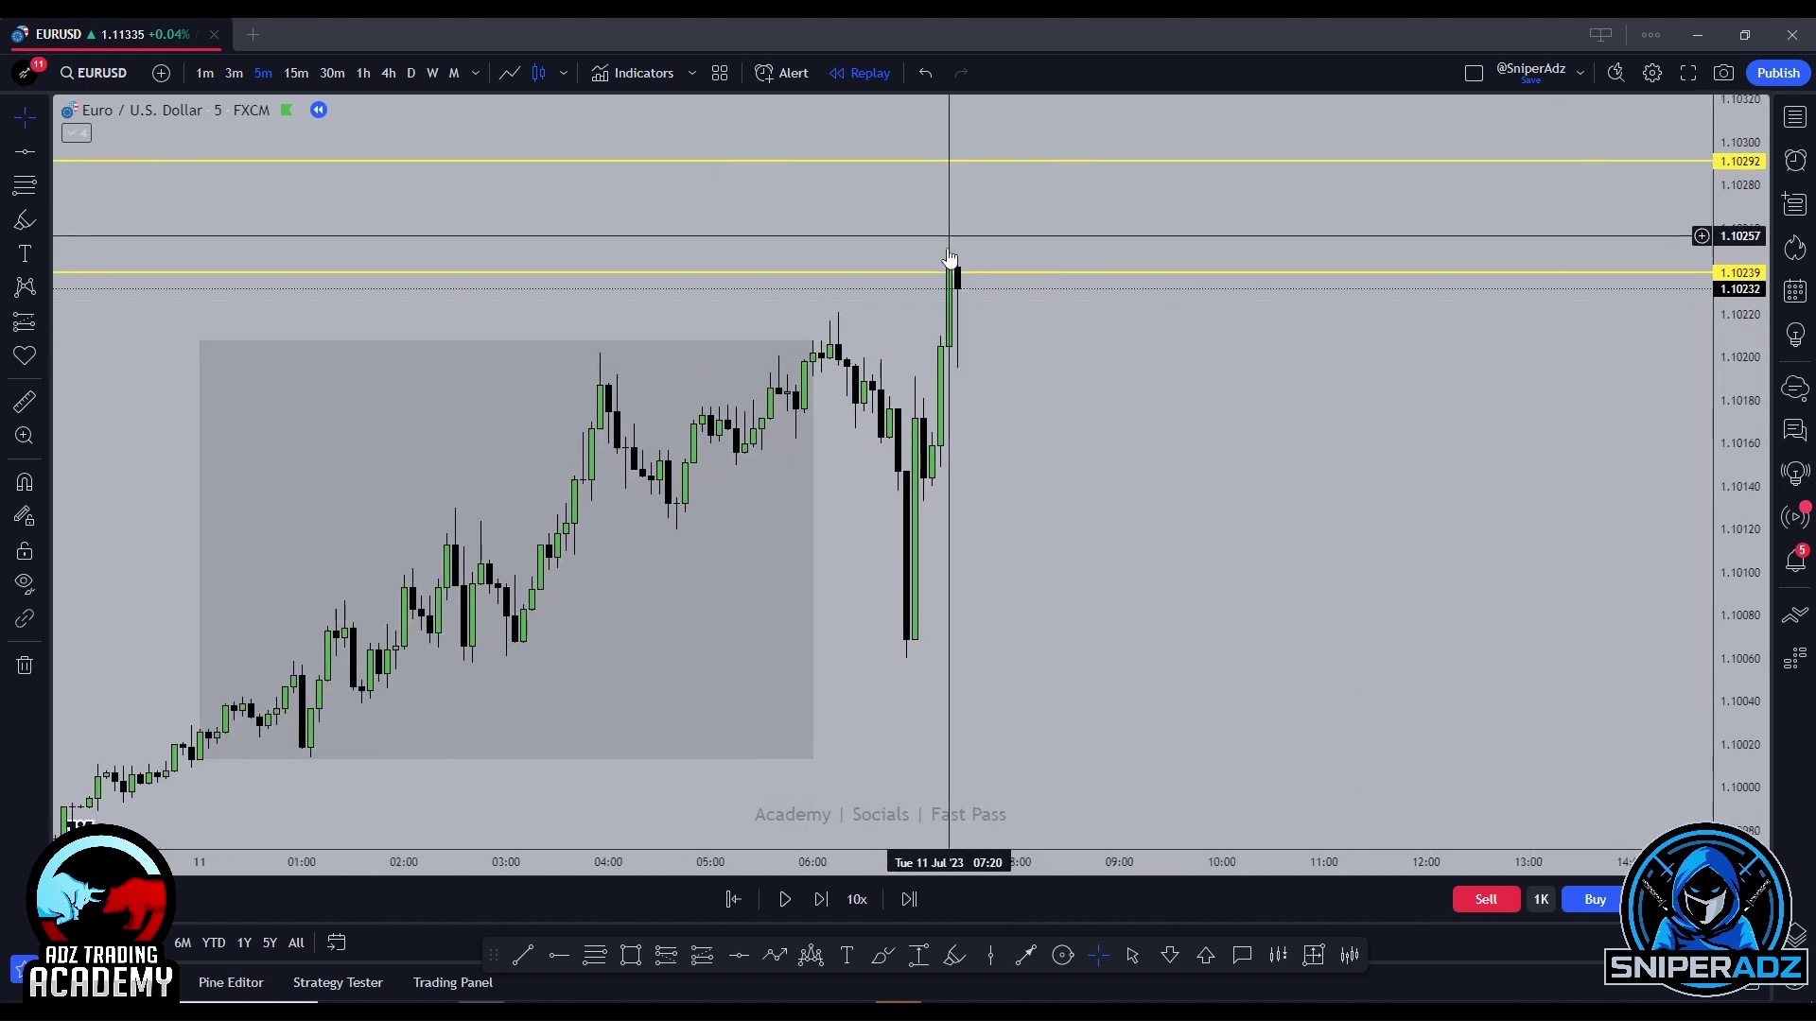
pyautogui.click(821, 899)
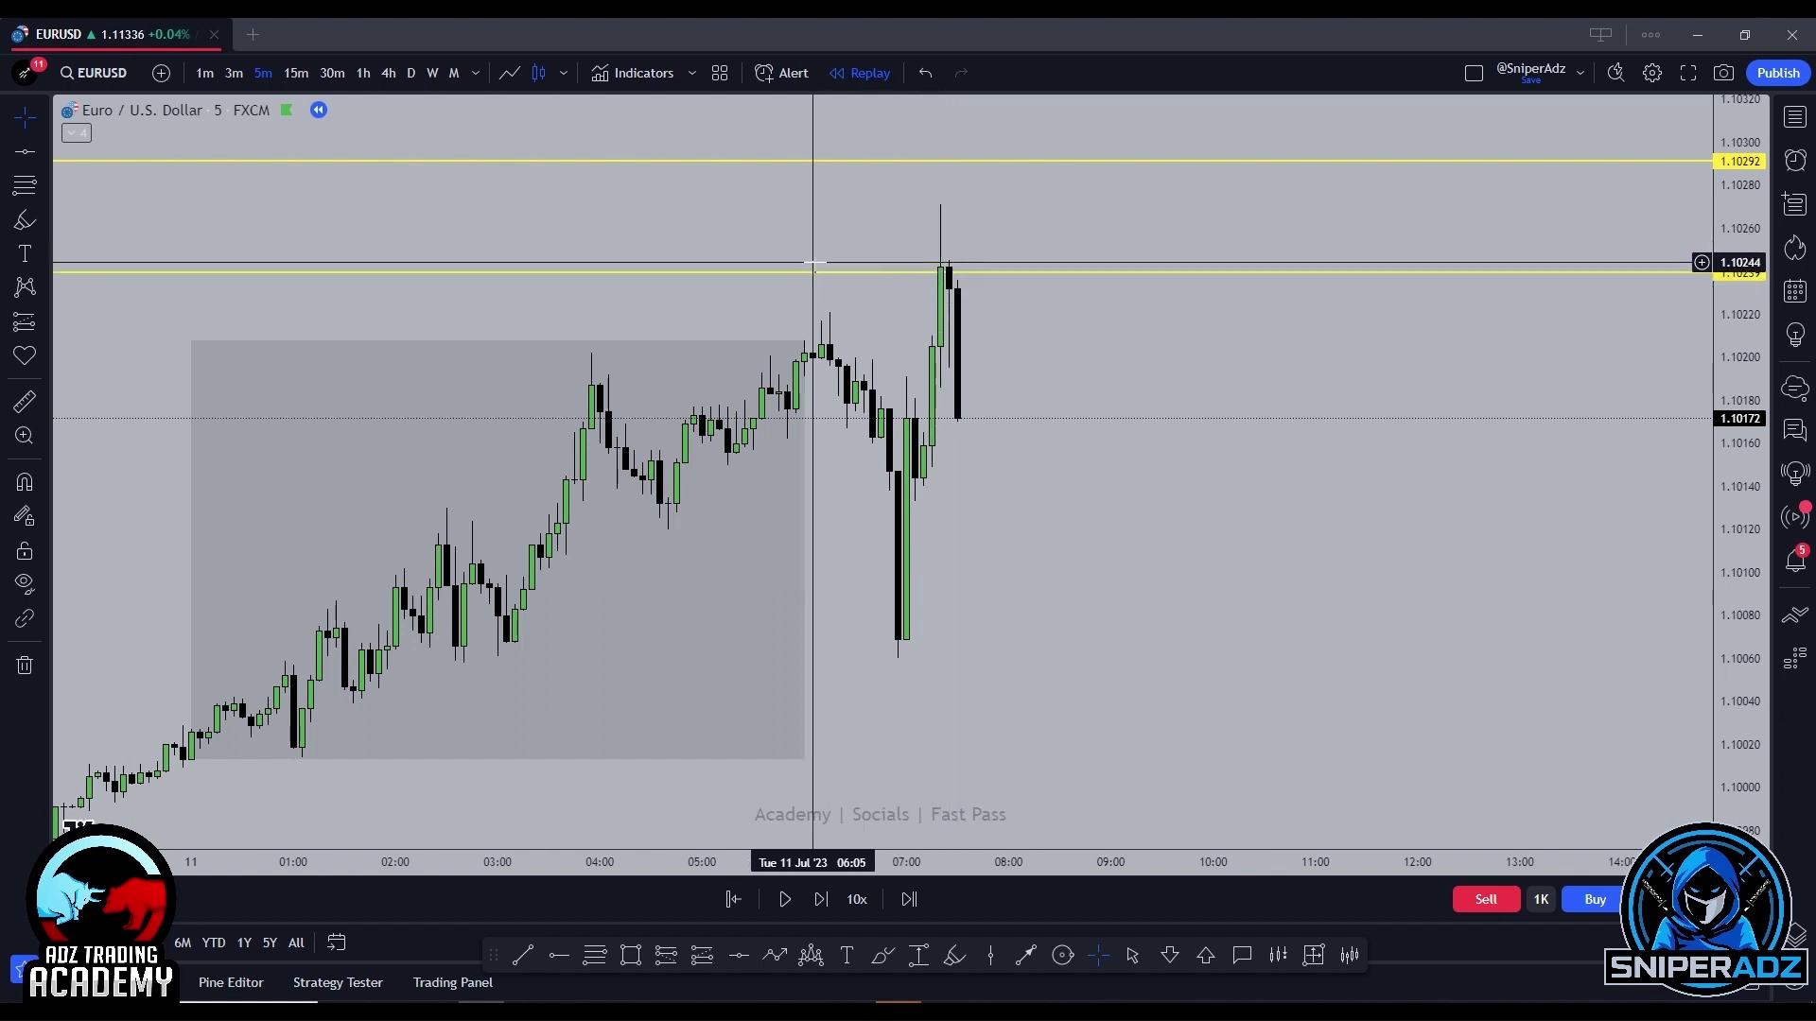
# Change the chart to the 1-minute timeframe and enlarge the candles dropping from the yellow zone around 07:20 to 07:35.
pyautogui.click(205, 72)
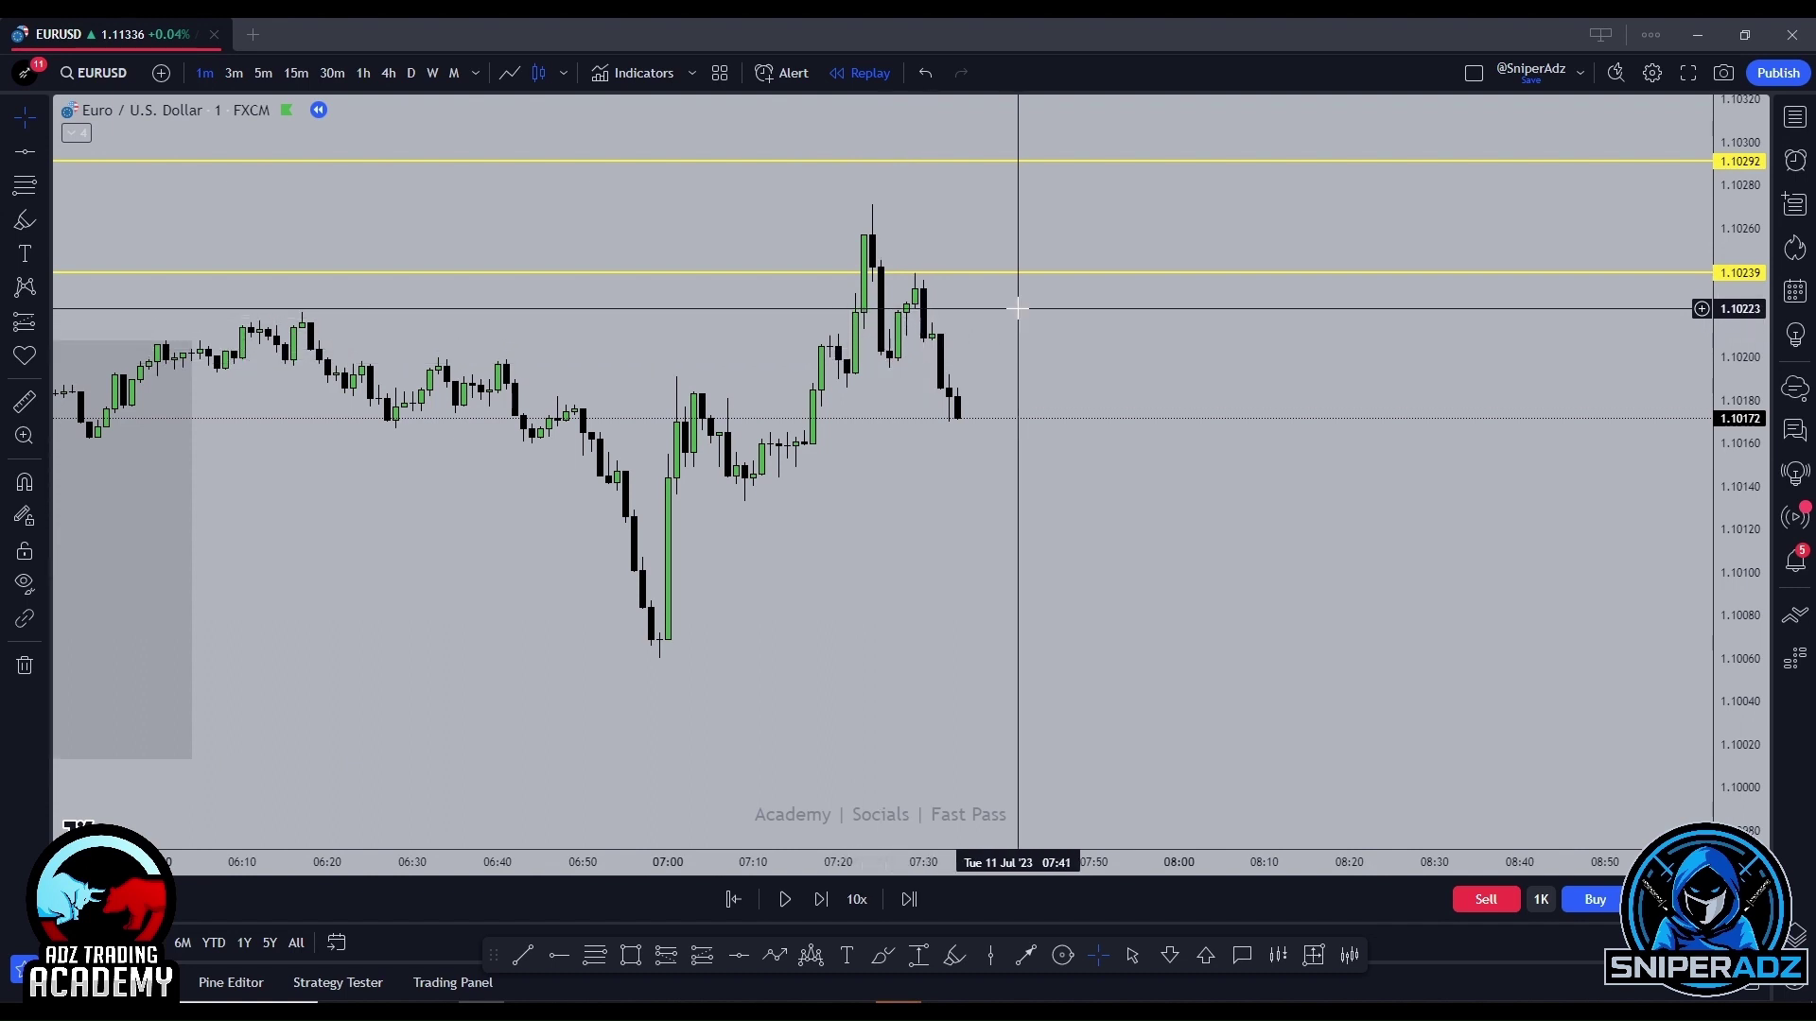
pyautogui.moveTo(1747, 584); pyautogui.dragTo(1603, 161)
pyautogui.scroll(4, 1172, 322)
pyautogui.moveTo(1080, 295); pyautogui.dragTo(1215, 488)
pyautogui.scroll(2, 1222, 487)
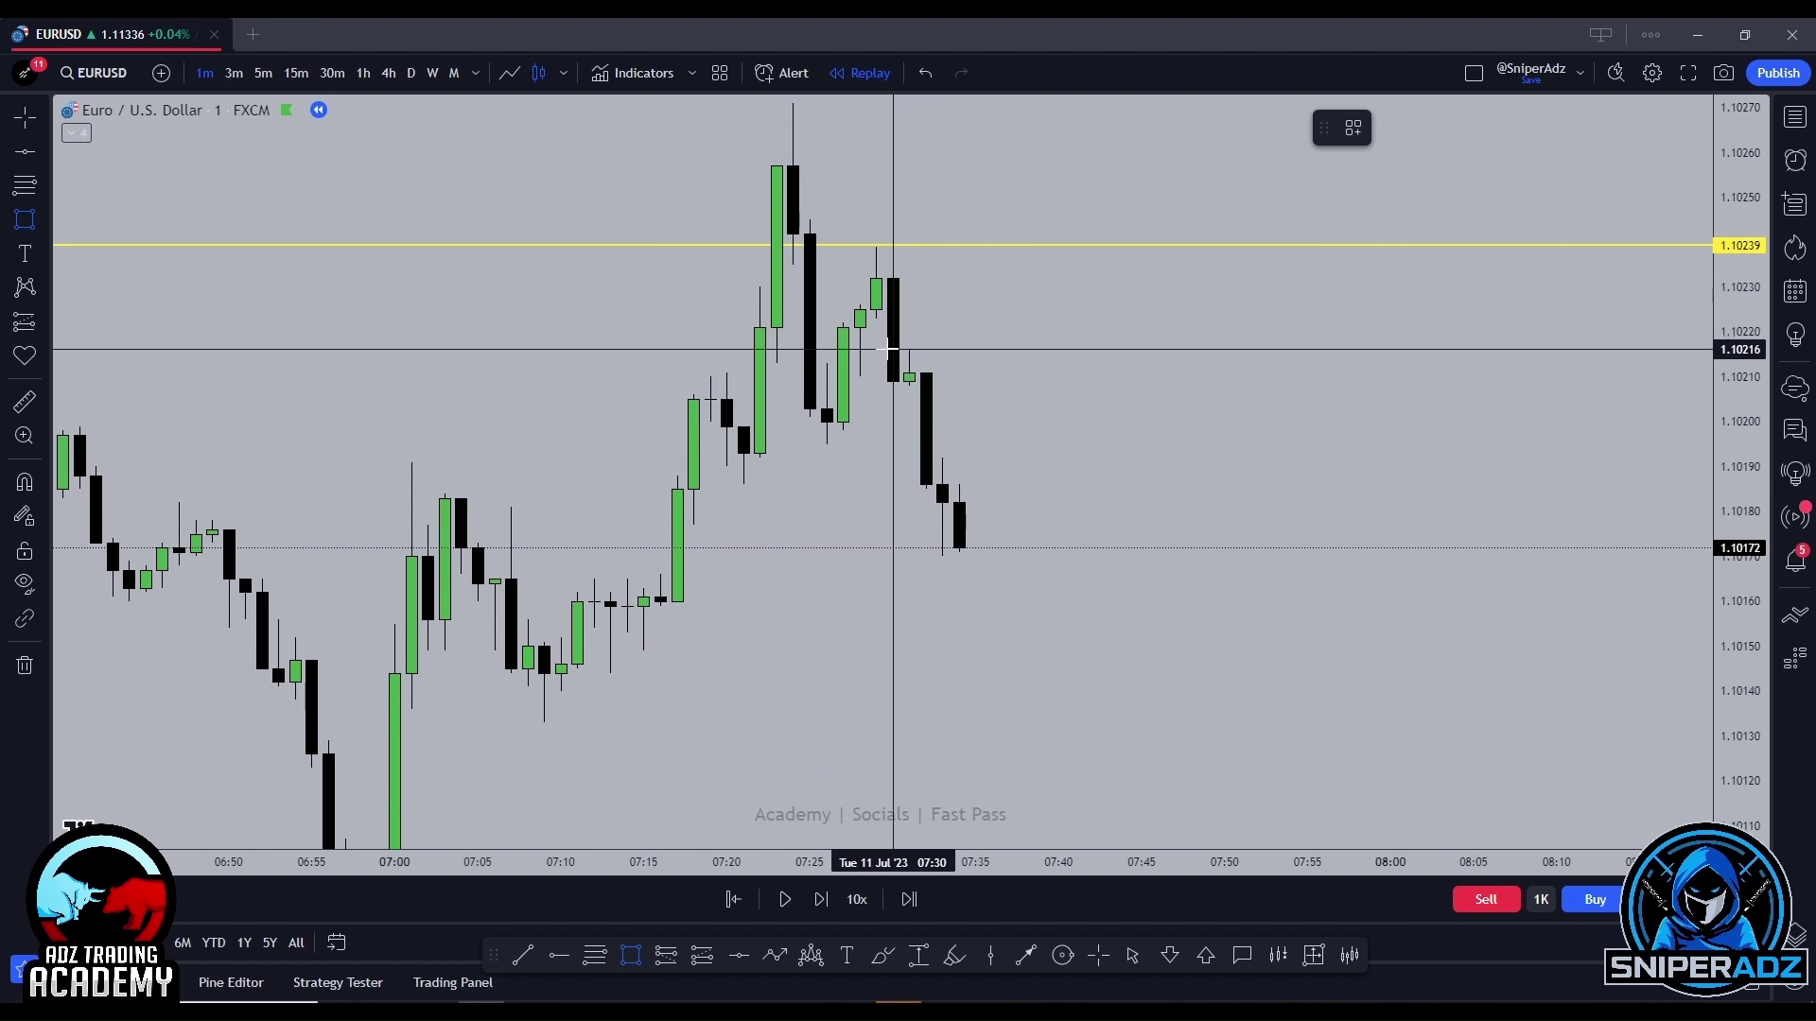
# Draw a rectangle from the 07:30 candle out to about 08:17, spanning about 1.10216 to 1.10223, as the 1-minute supply zone.
pyautogui.moveTo(892, 349); pyautogui.dragTo(1671, 333)
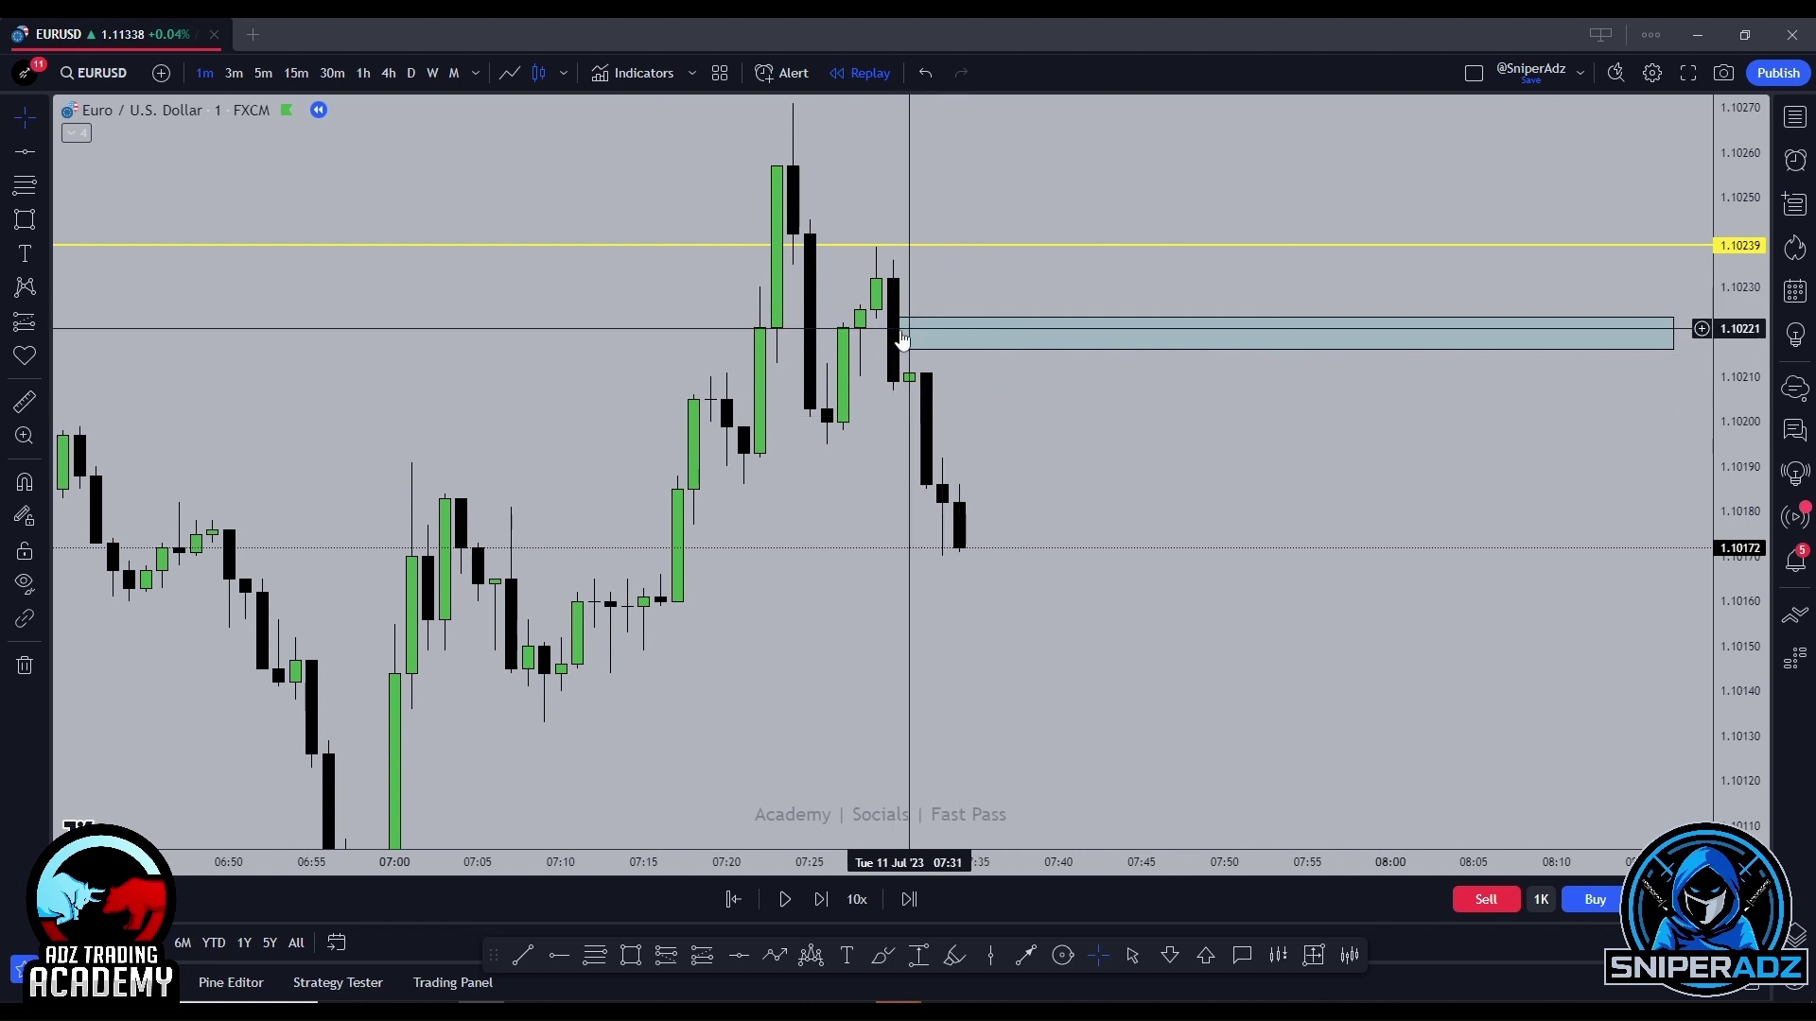
pyautogui.scroll(-3, 945, 378)
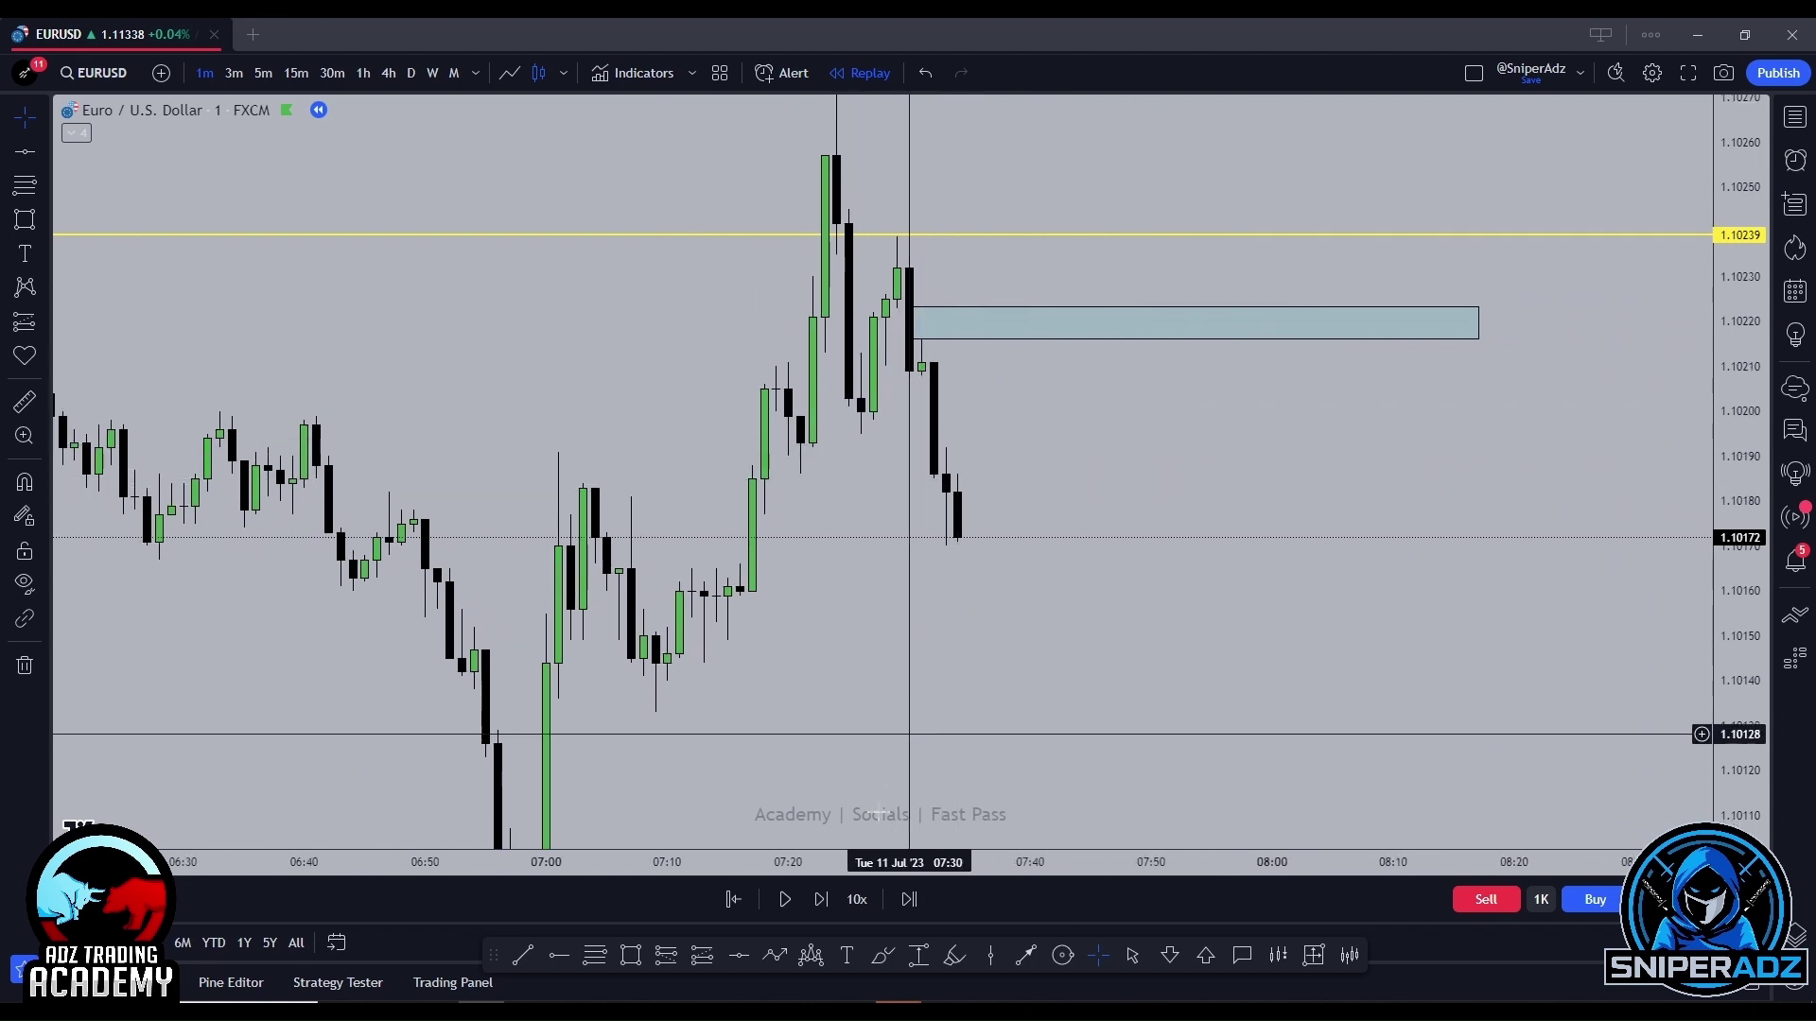
# Advance the 1-minute replay candle by candle to 07:59, where price trades into the blue supply rectangle.
pyautogui.click(820, 900)
pyautogui.click(819, 899)
pyautogui.click(820, 899)
pyautogui.click(819, 900)
pyautogui.click(819, 899)
pyautogui.click(820, 899)
pyautogui.click(820, 900)
pyautogui.click(820, 900)
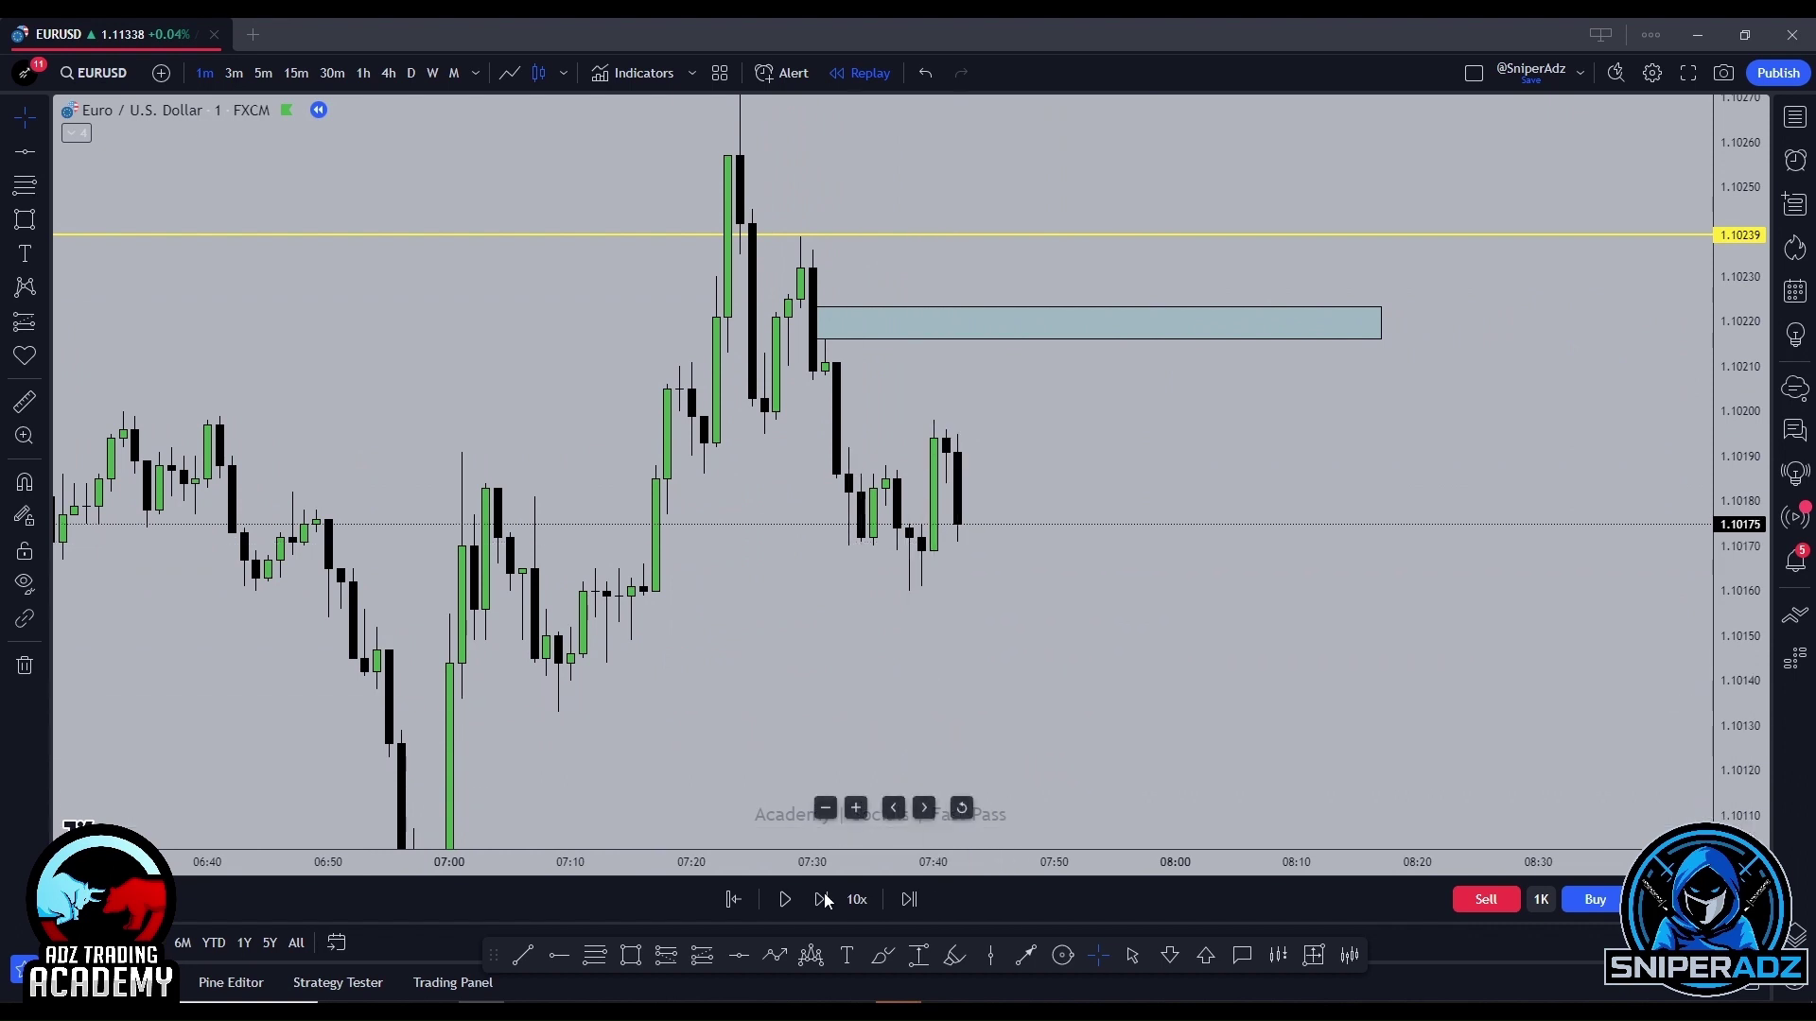
pyautogui.click(821, 899)
pyautogui.click(822, 899)
pyautogui.click(822, 899)
pyautogui.click(822, 899)
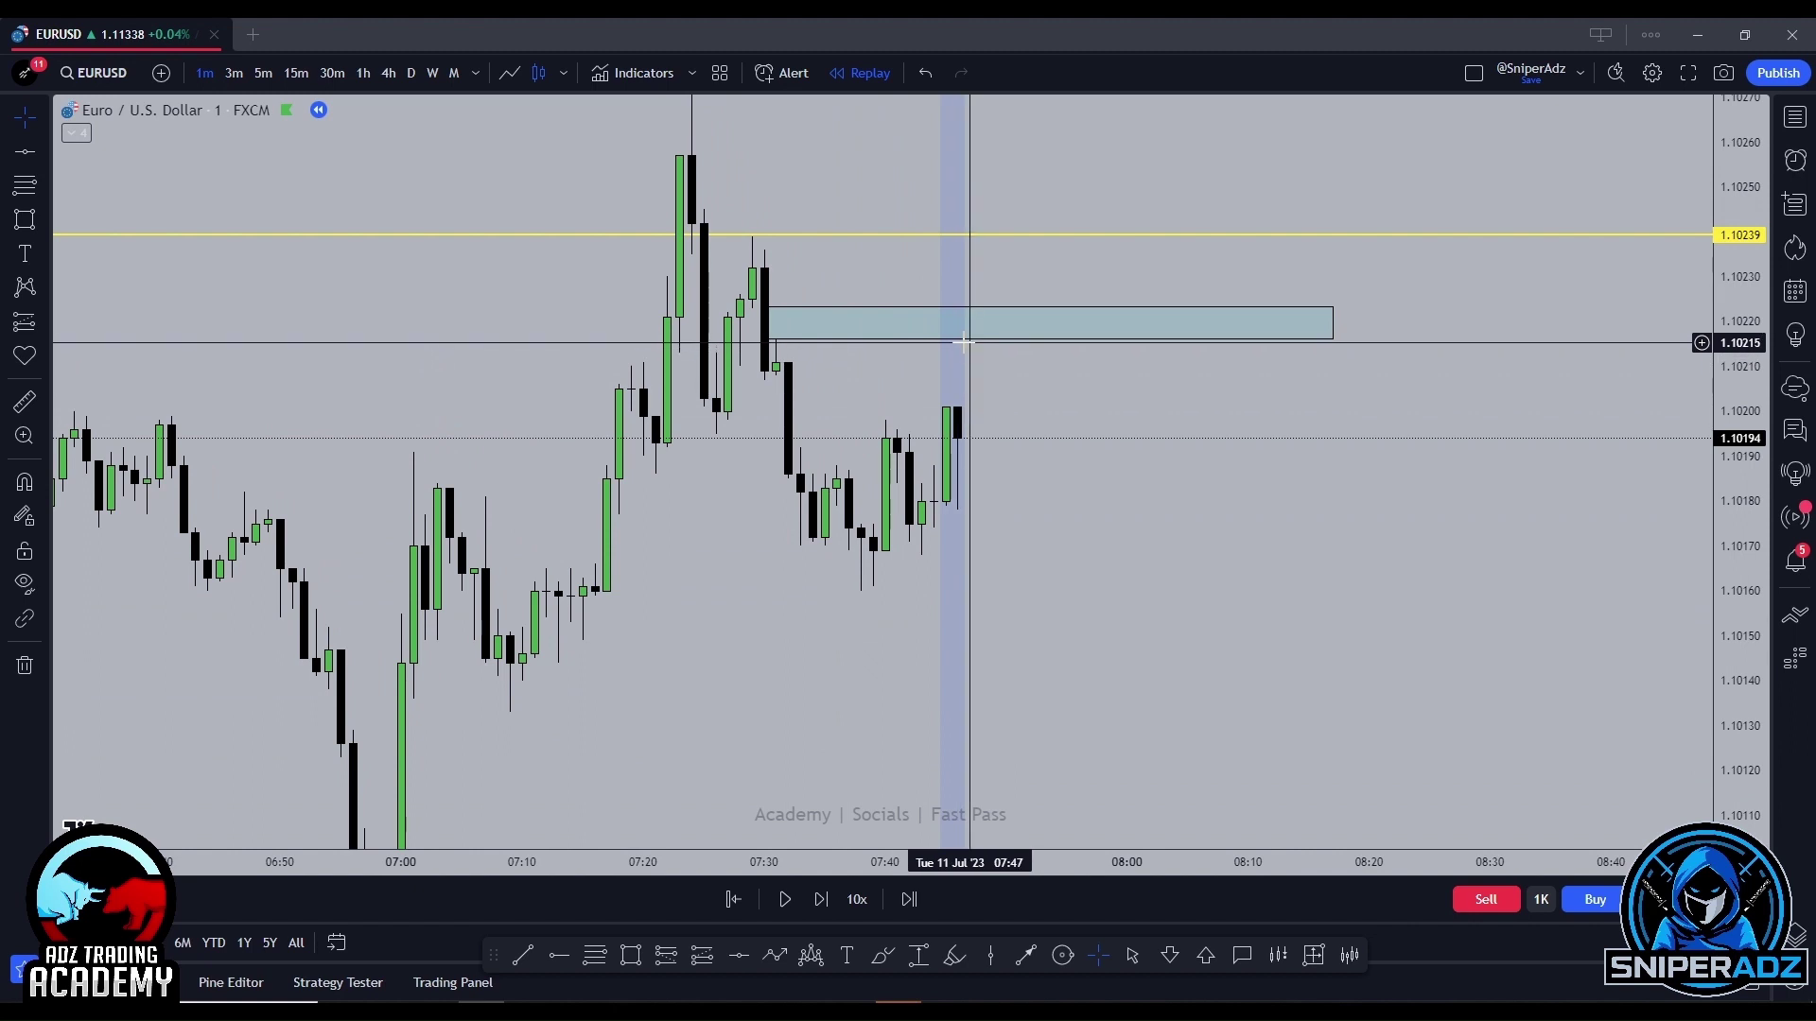
pyautogui.click(822, 899)
pyautogui.click(821, 899)
pyautogui.click(822, 900)
pyautogui.click(822, 899)
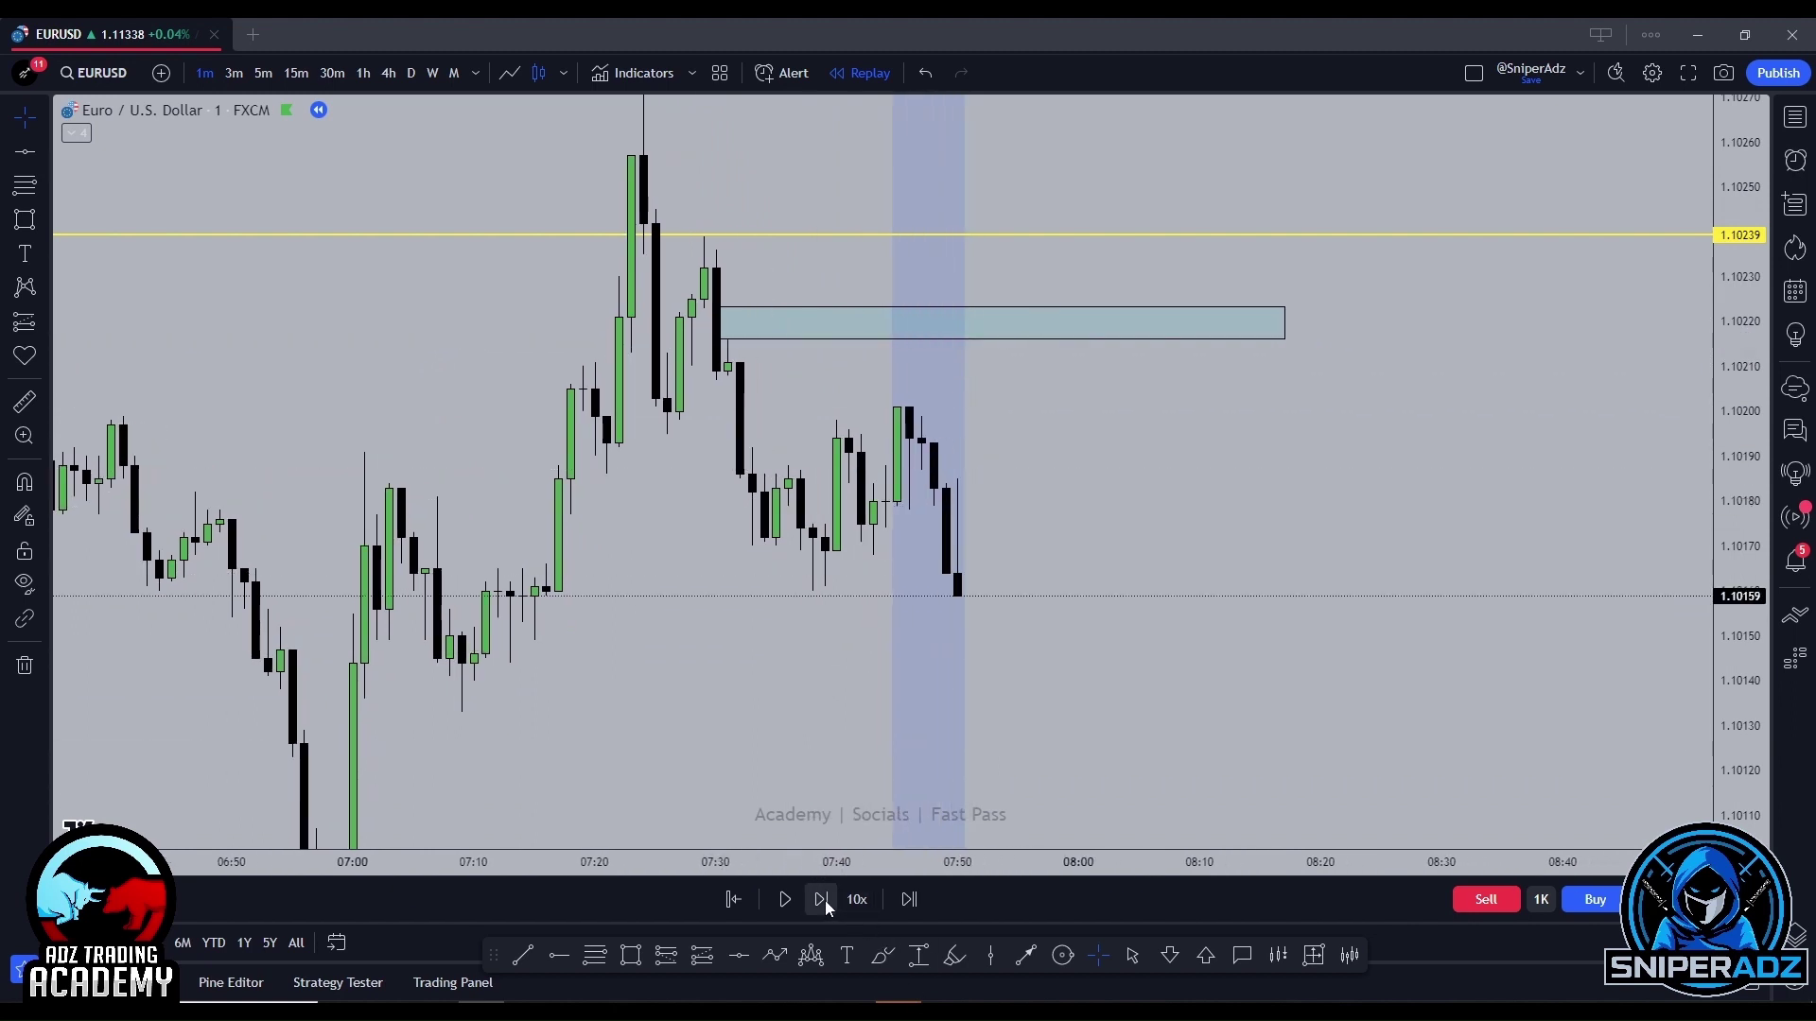
pyautogui.click(822, 899)
pyautogui.click(822, 900)
pyautogui.click(822, 899)
pyautogui.click(822, 899)
pyautogui.click(822, 899)
pyautogui.click(822, 899)
pyautogui.click(821, 899)
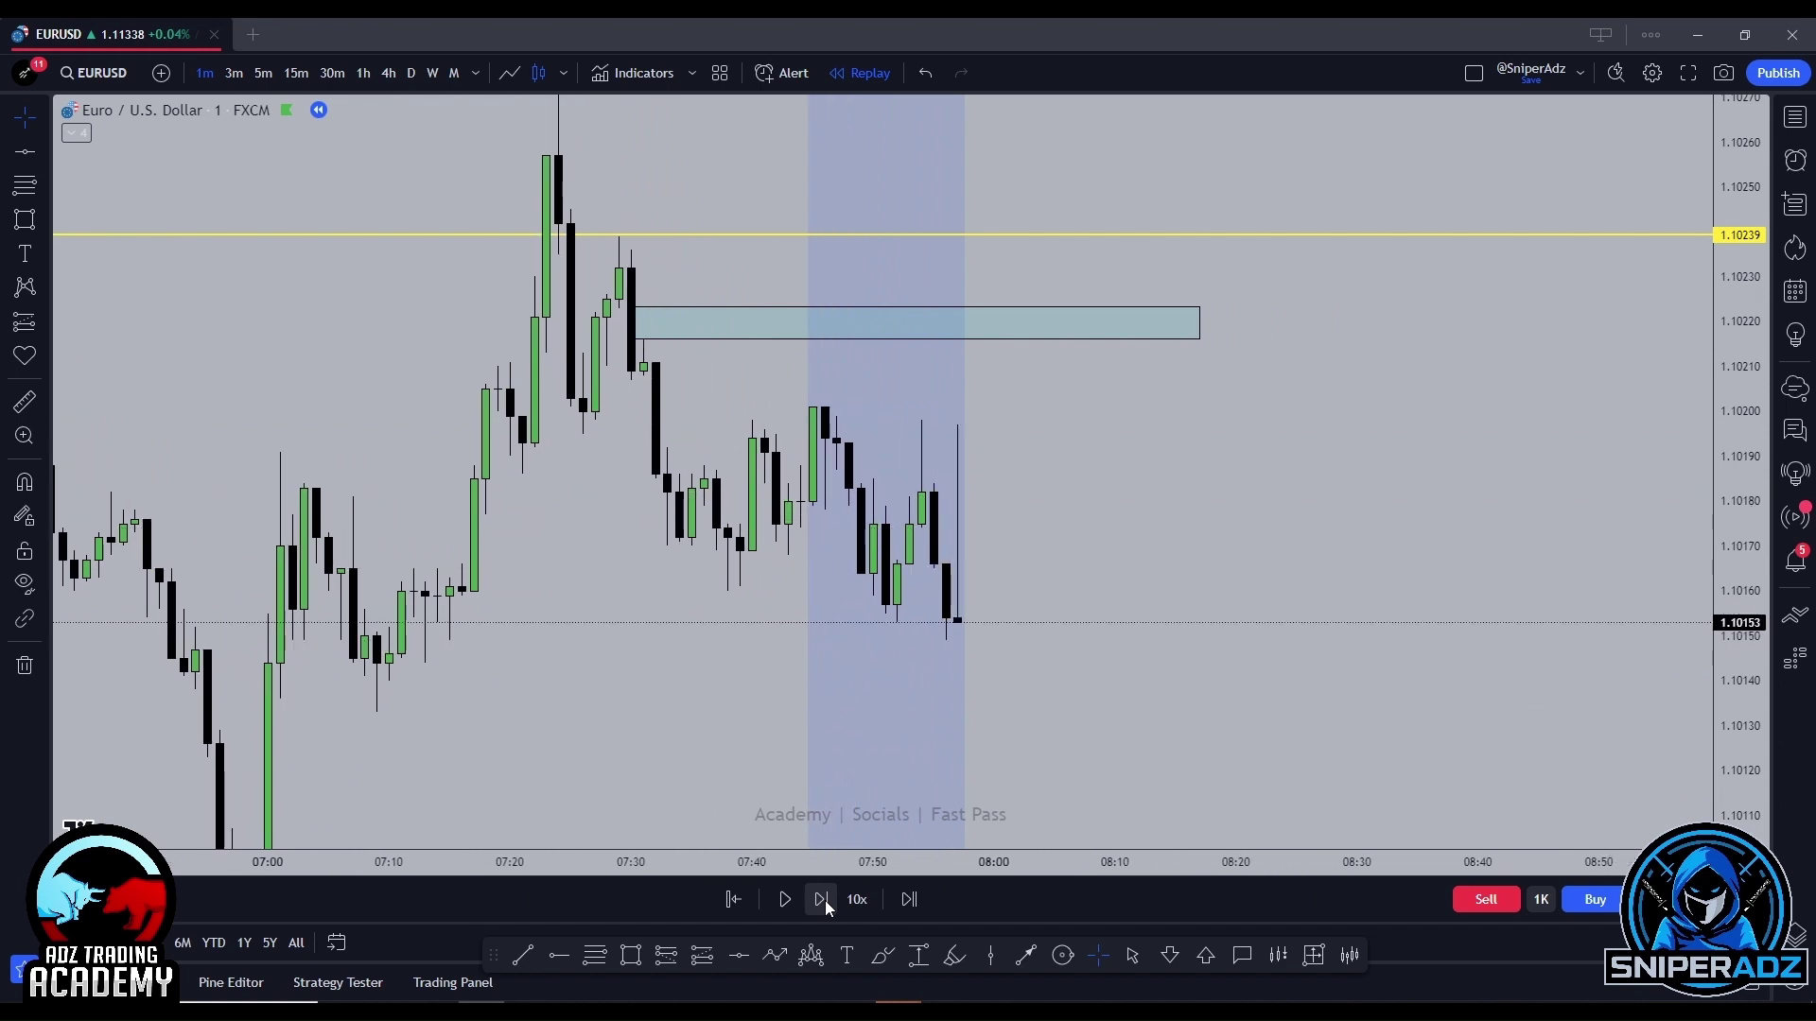
pyautogui.click(821, 899)
pyautogui.click(821, 899)
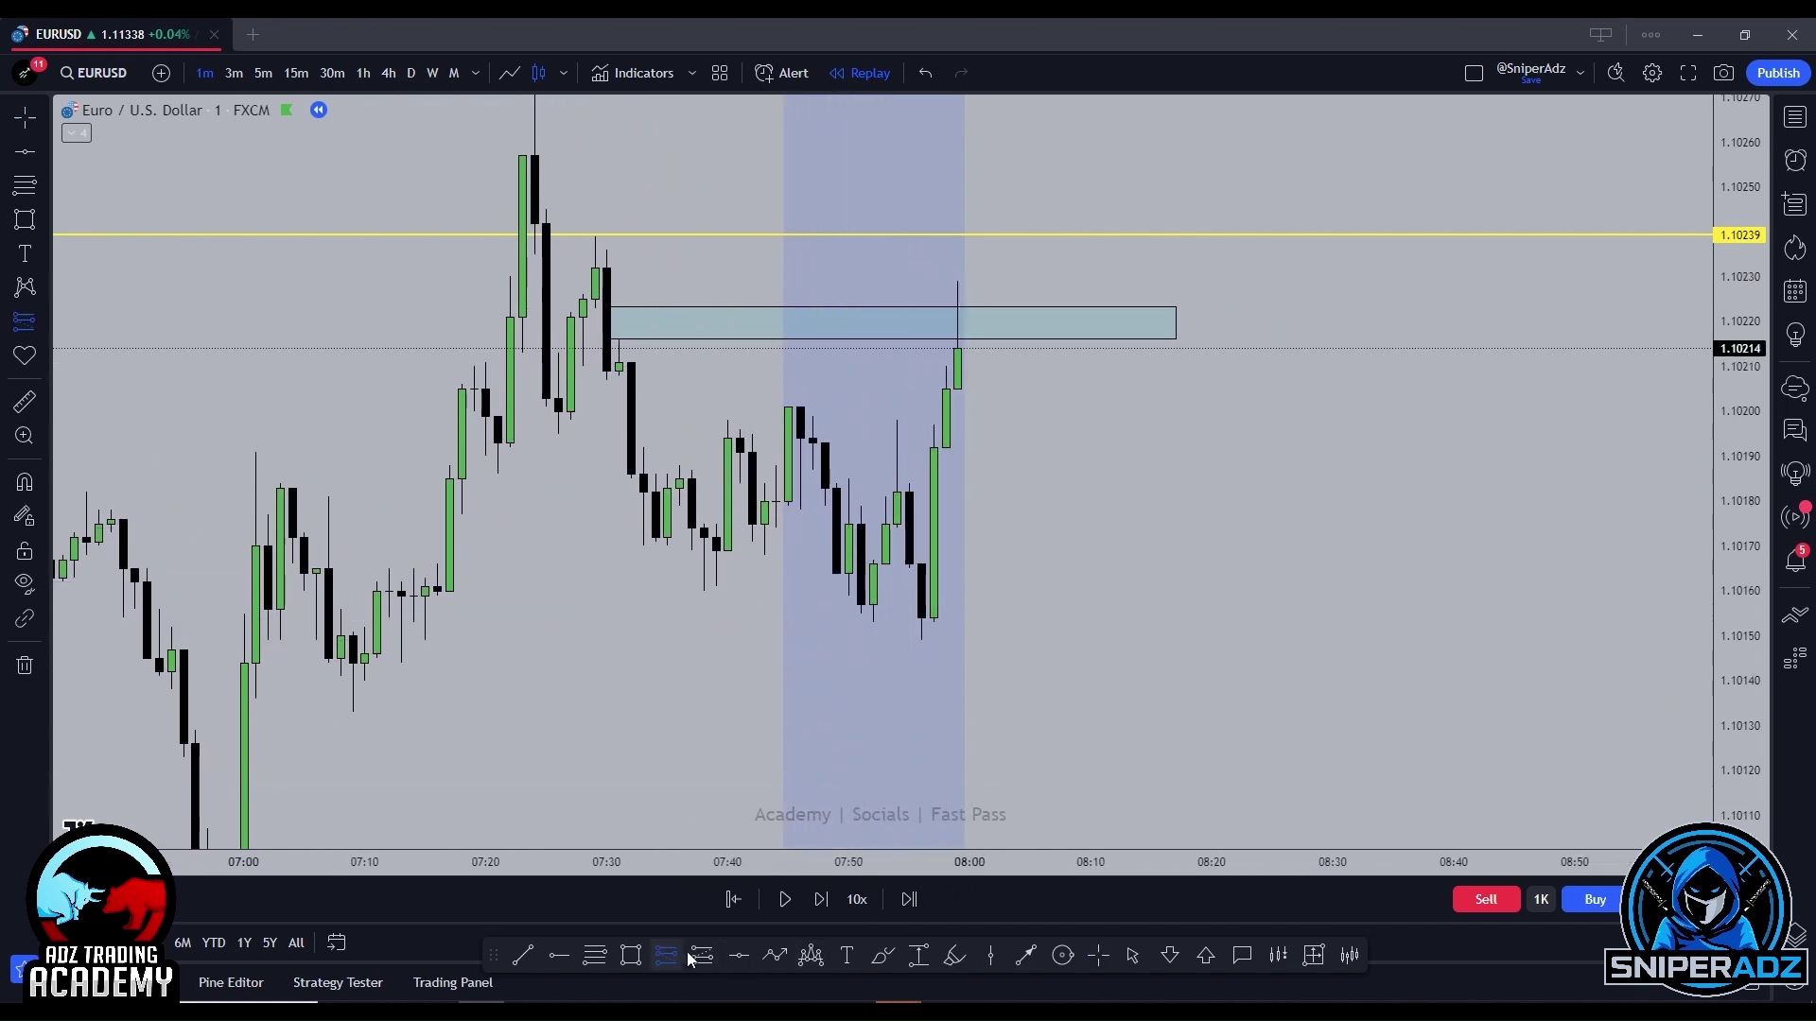
# Place a short position at 1.10216 on the supply rectangle with its stop at 1.10240, and extend it to about 09:08.
pyautogui.click(949, 341)
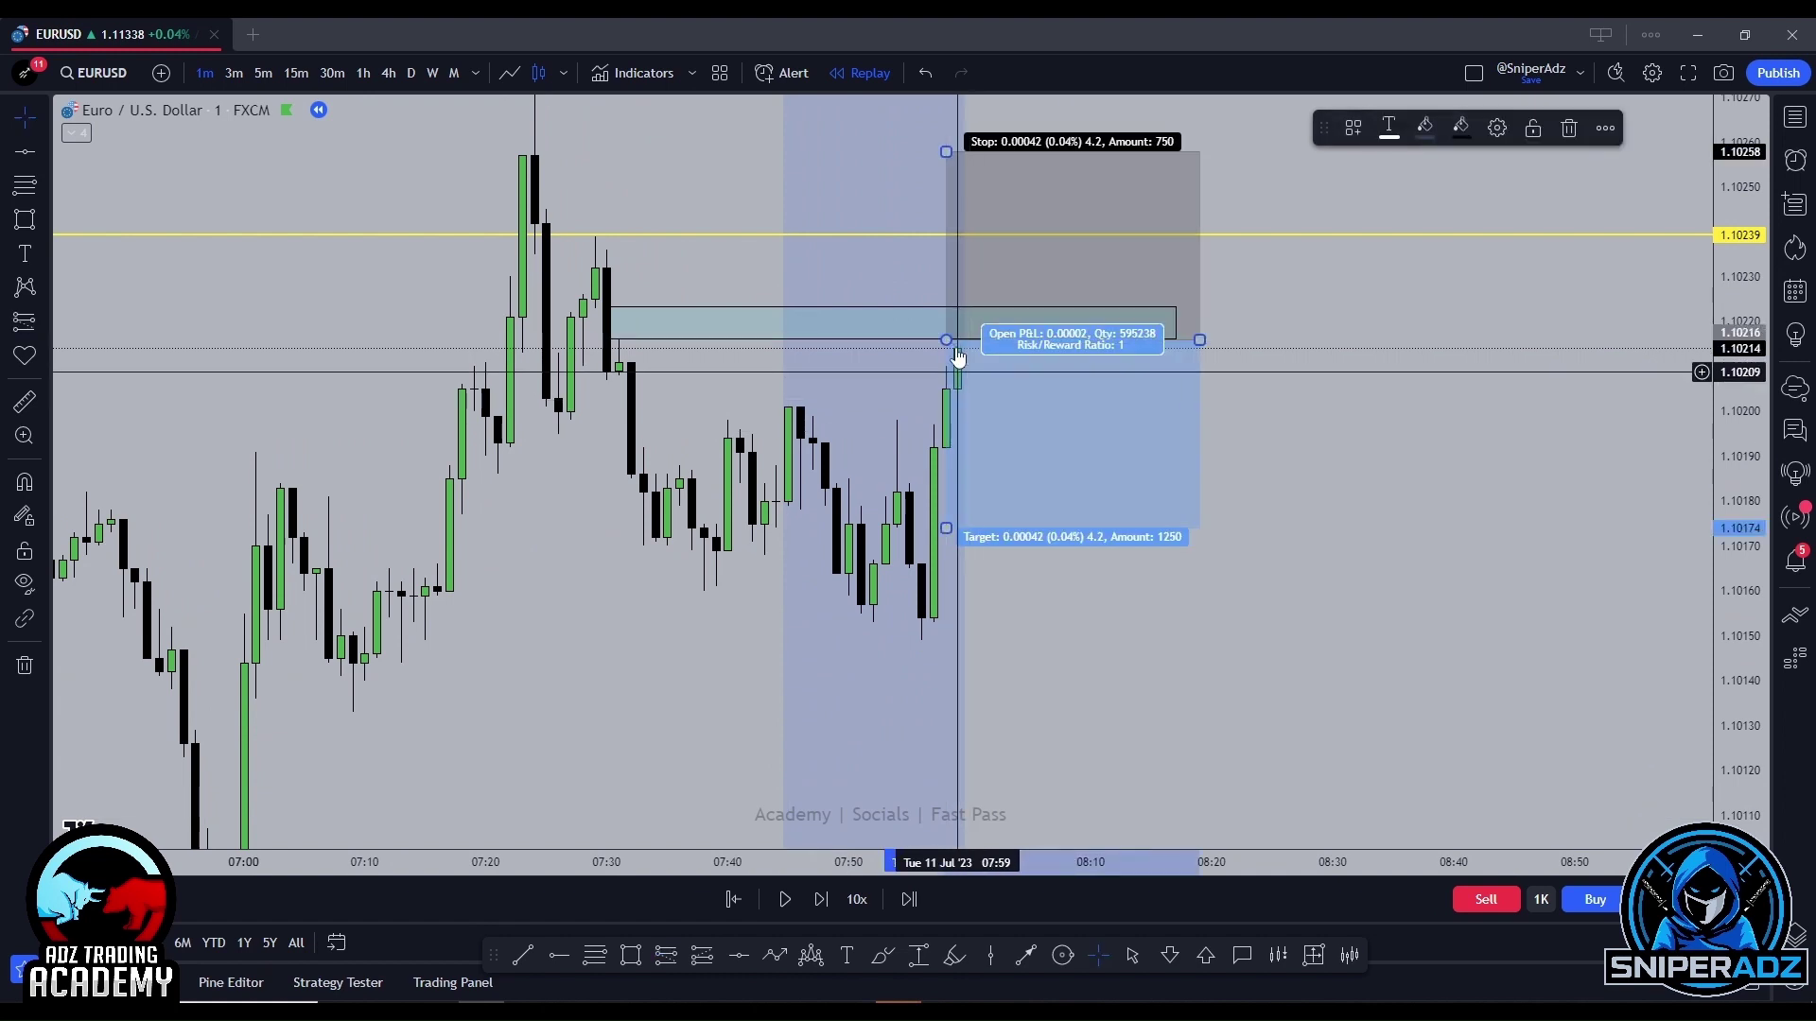
pyautogui.moveTo(946, 152); pyautogui.dragTo(944, 232)
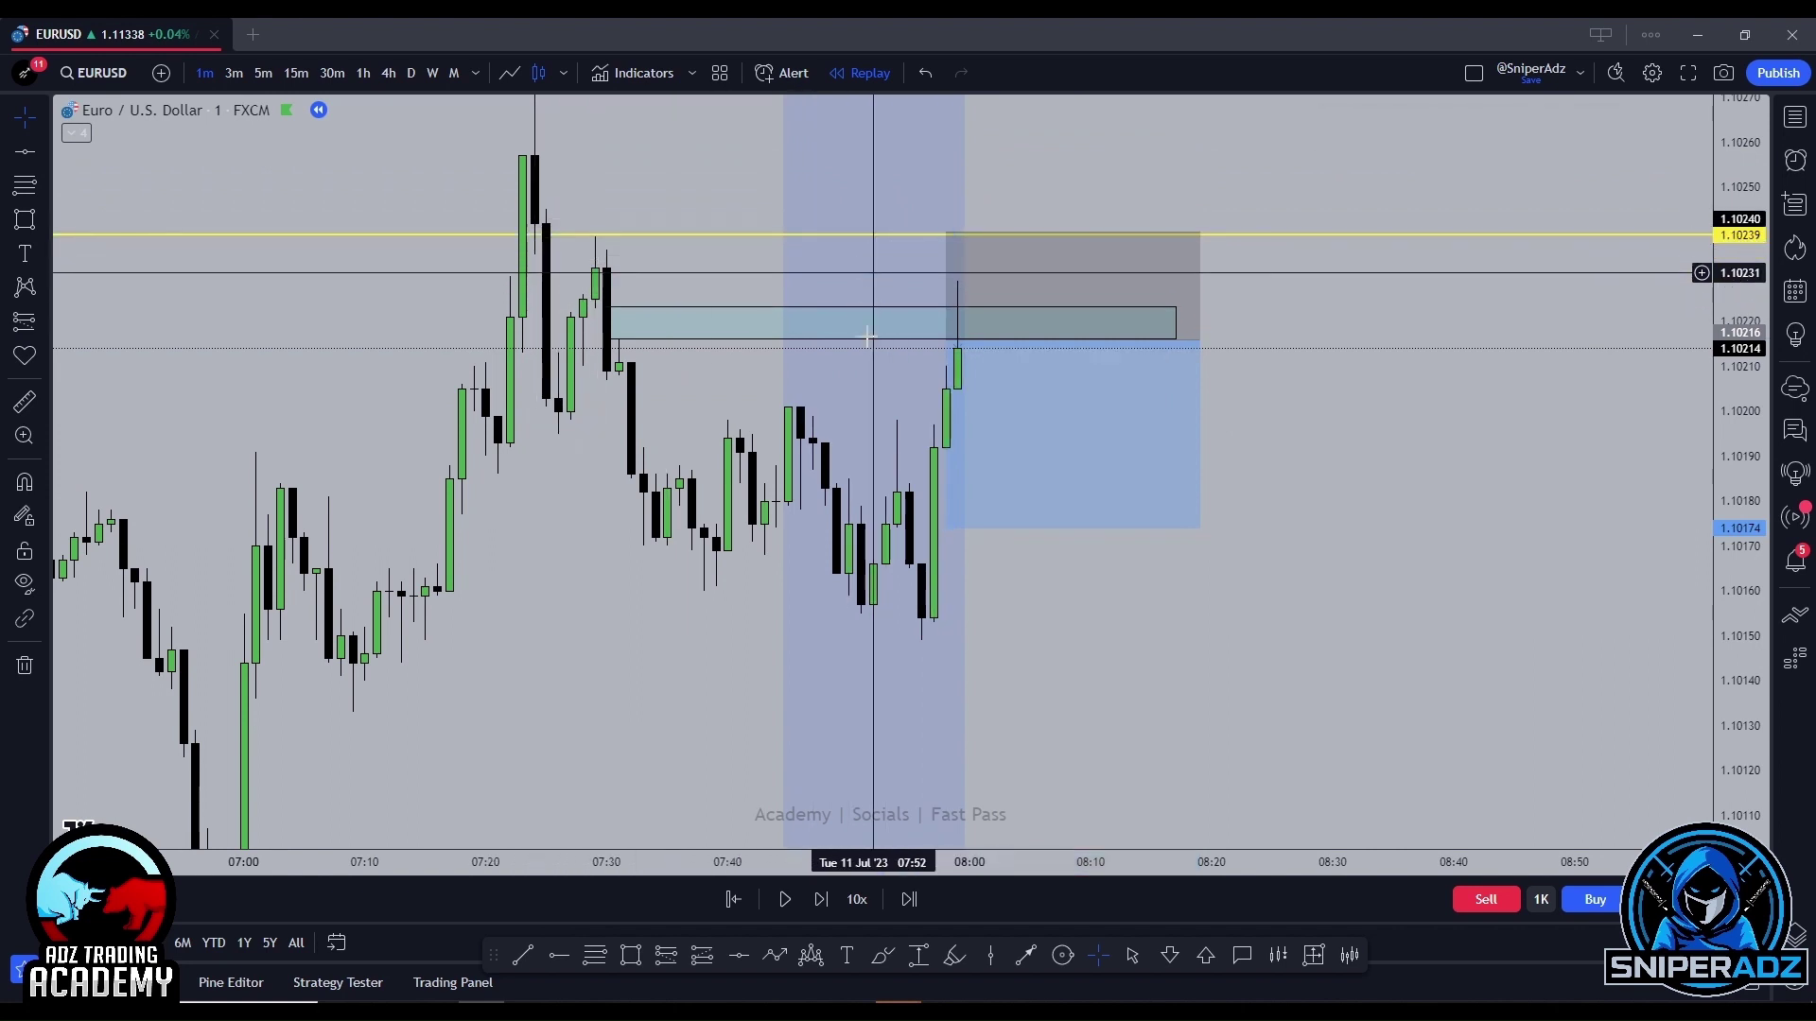
pyautogui.moveTo(871, 271)
pyautogui.mouseDown()
pyautogui.moveTo(873, 509)
pyautogui.moveTo(1008, 230)
pyautogui.moveTo(983, 463)
pyautogui.mouseUp()
pyautogui.moveTo(1090, 335); pyautogui.dragTo(1030, 117)
pyautogui.scroll(-3, 1343, 368)
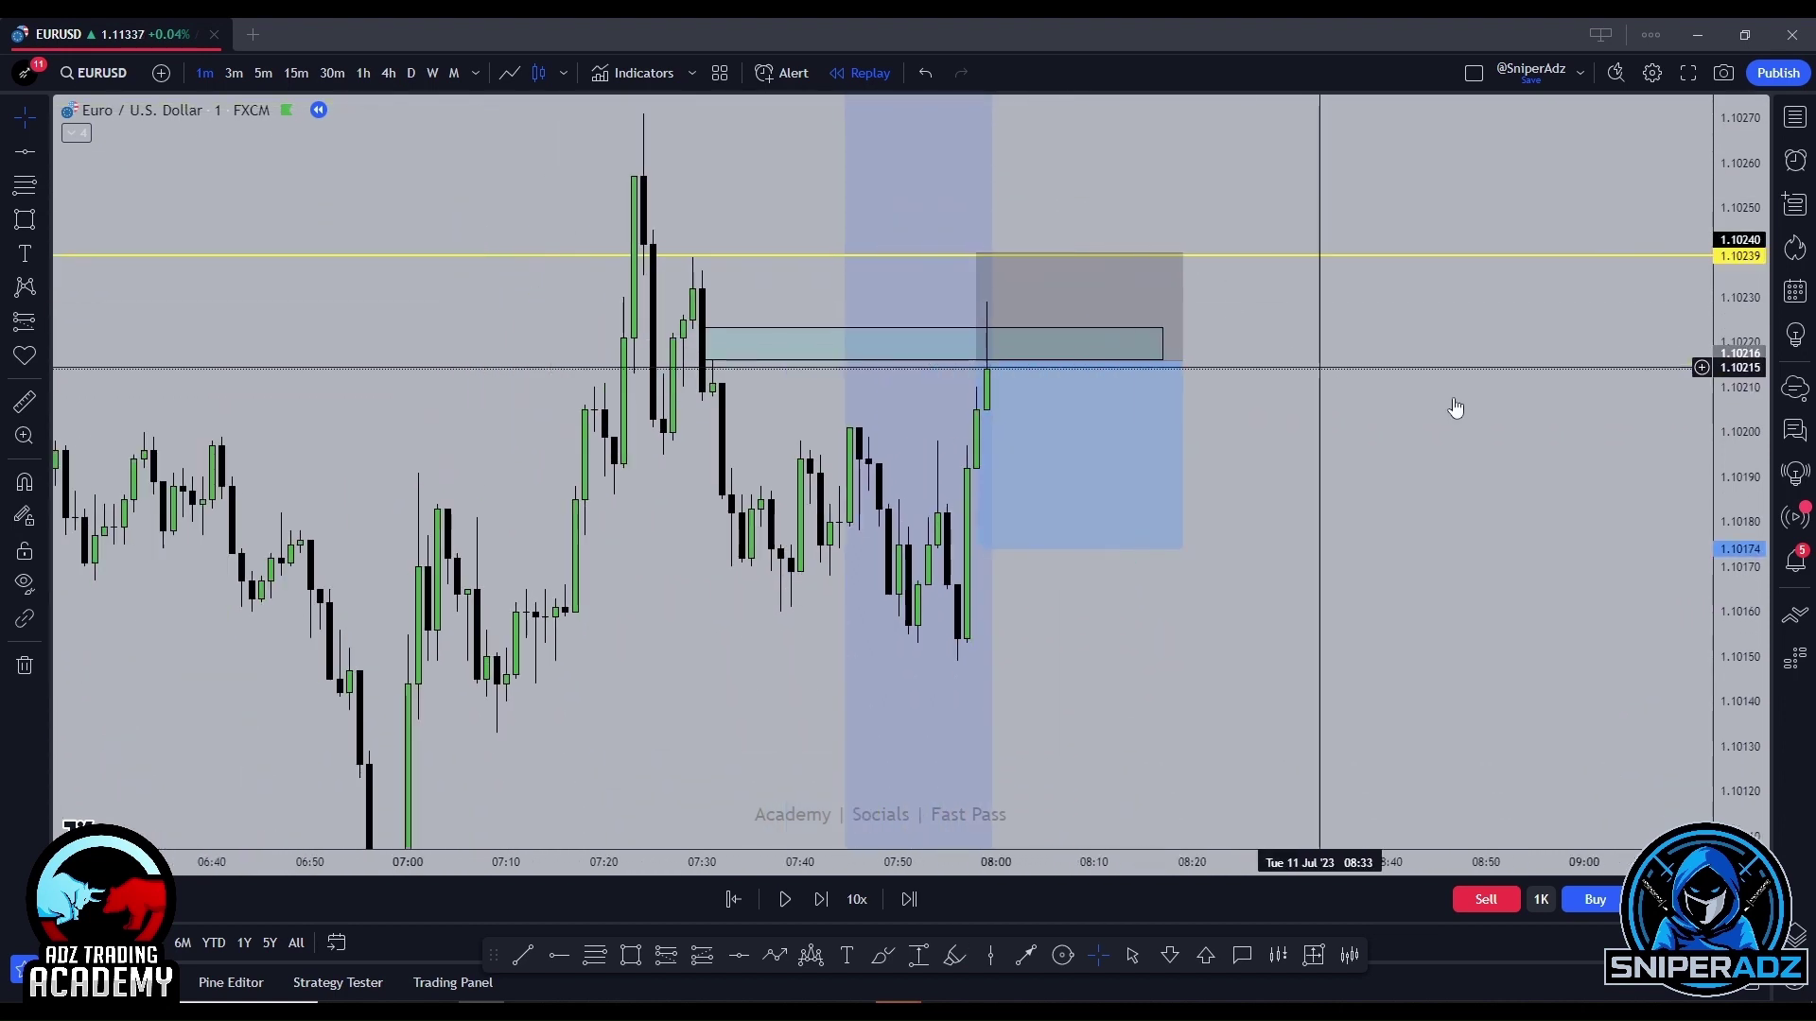
pyautogui.scroll(-3, 1305, 405)
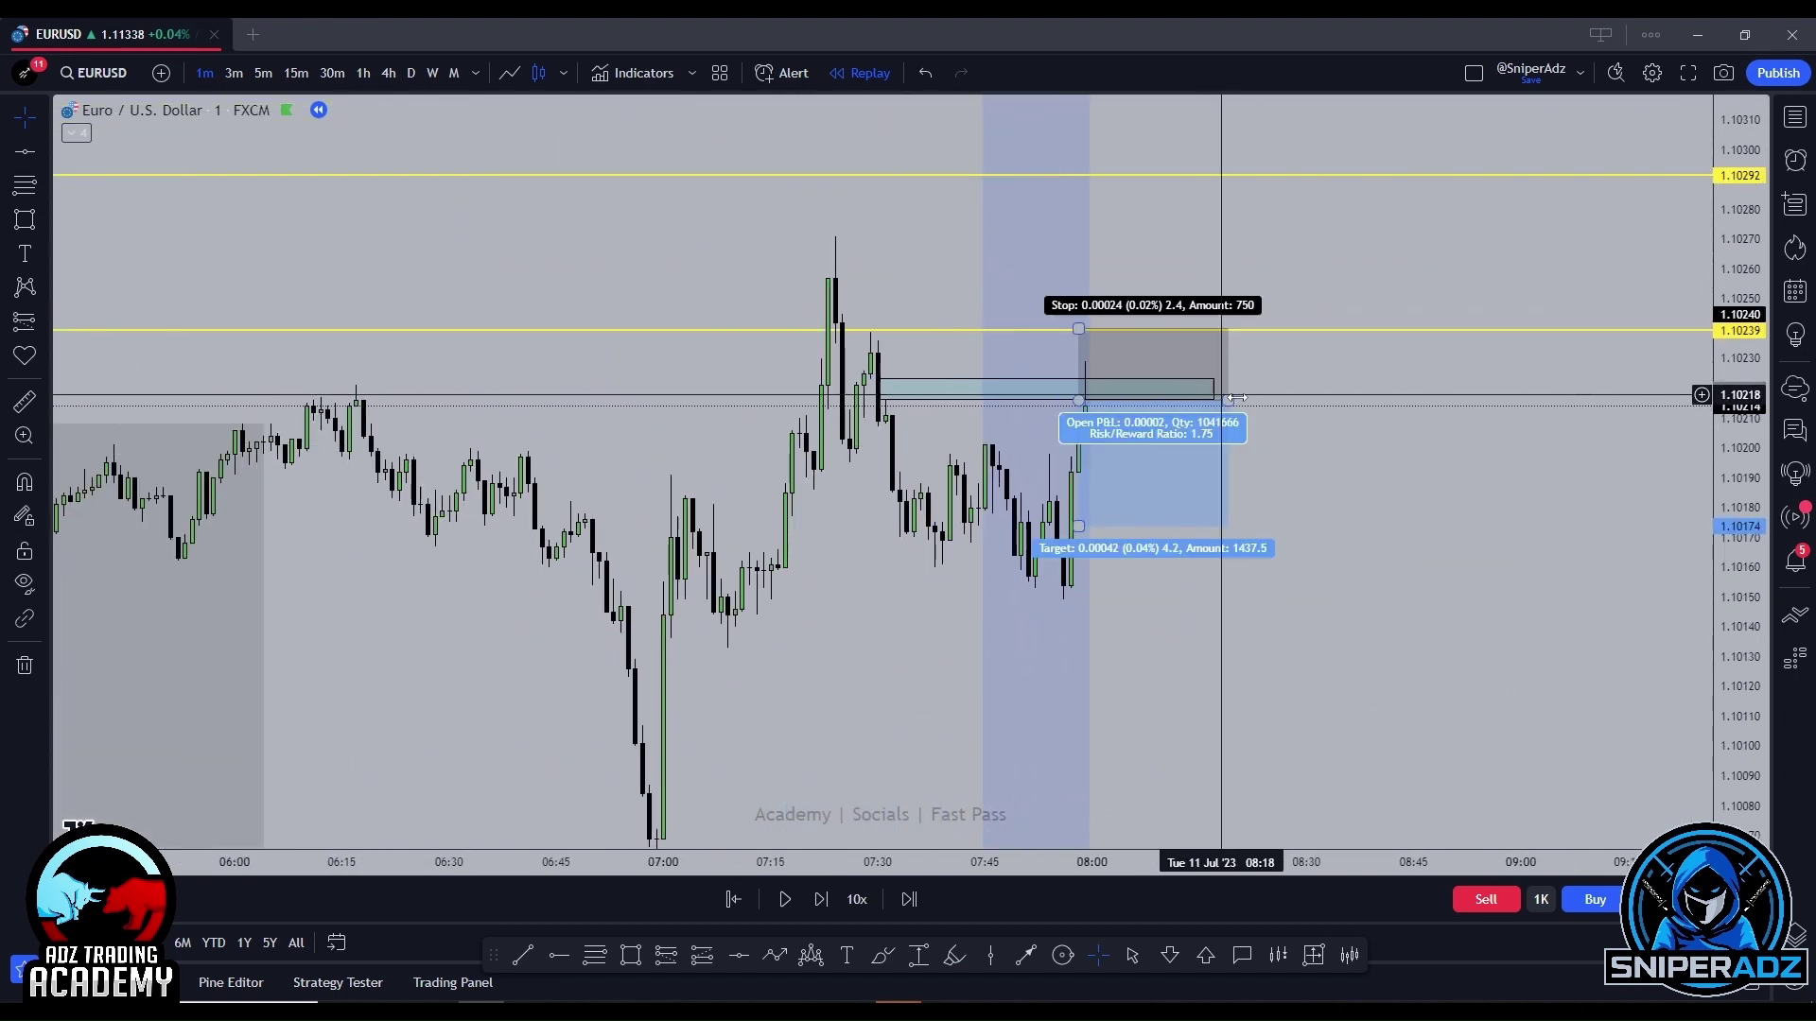
pyautogui.moveTo(1227, 399); pyautogui.dragTo(1589, 407)
# Set the short position's target to 1.10014, level with the low of the grey session box.
pyautogui.scroll(-5, 1592, 422)
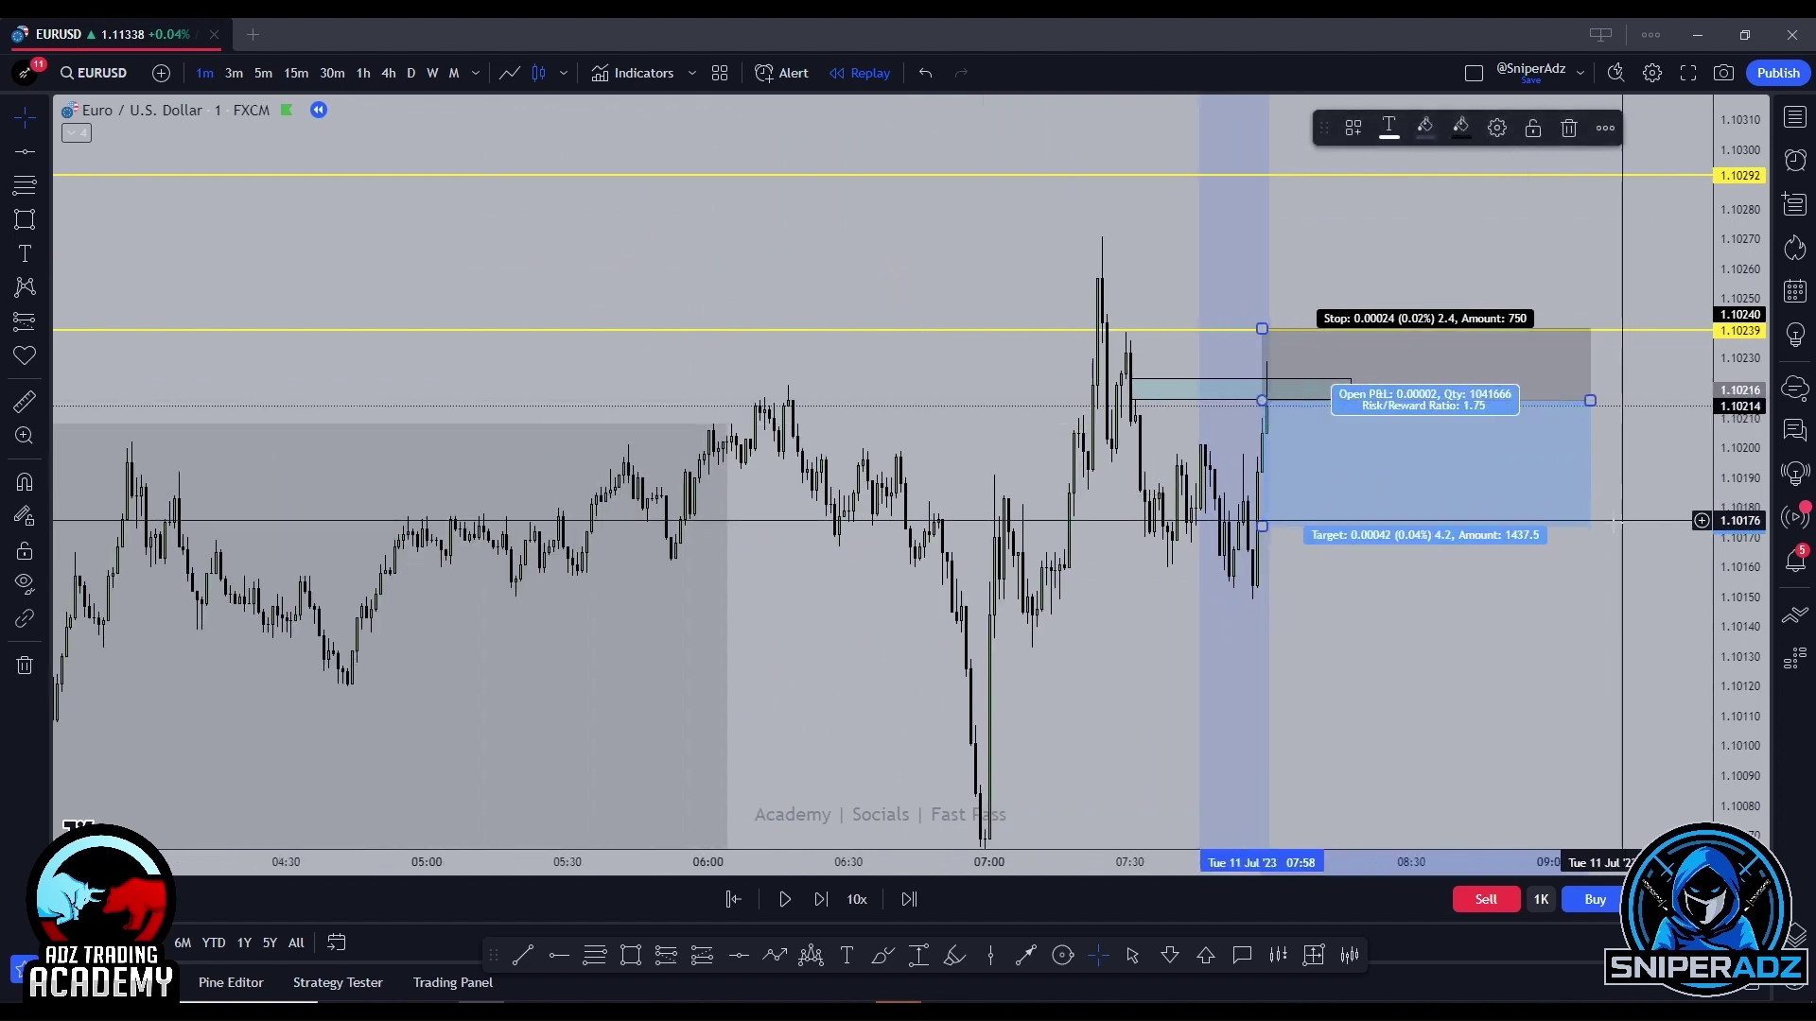
pyautogui.scroll(-5, 1358, 607)
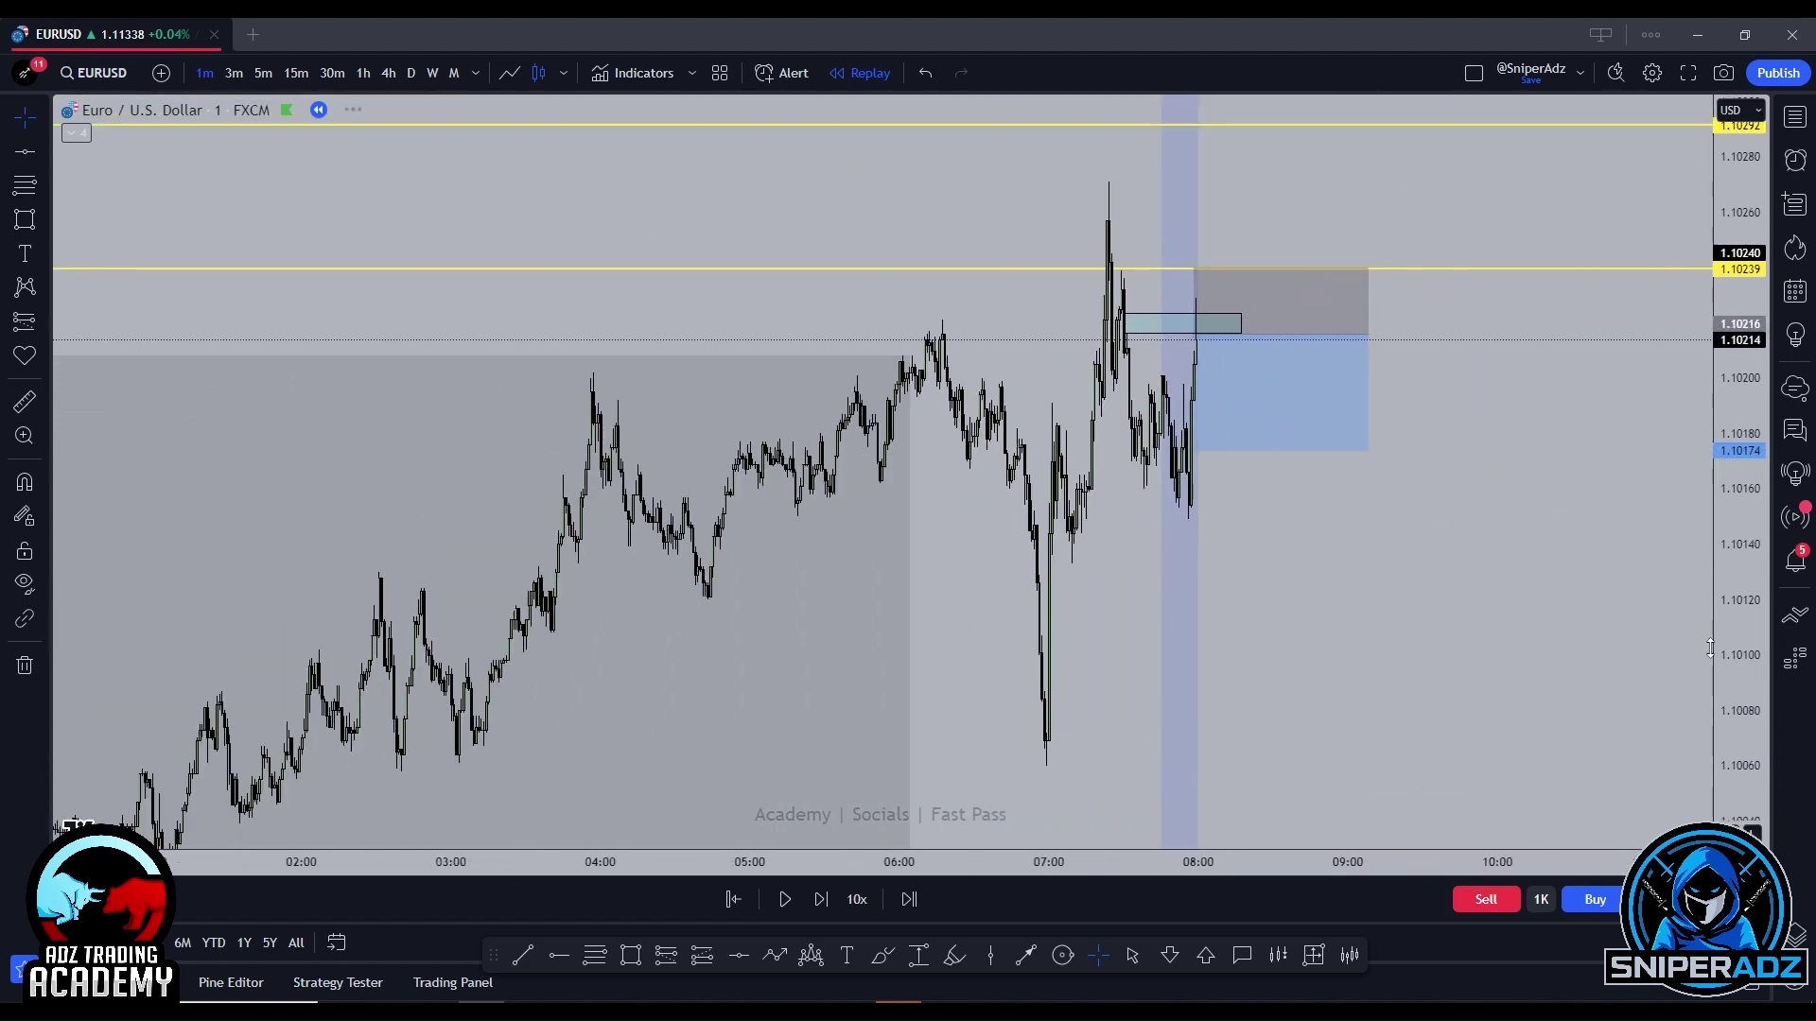
pyautogui.scroll(-5, 1574, 655)
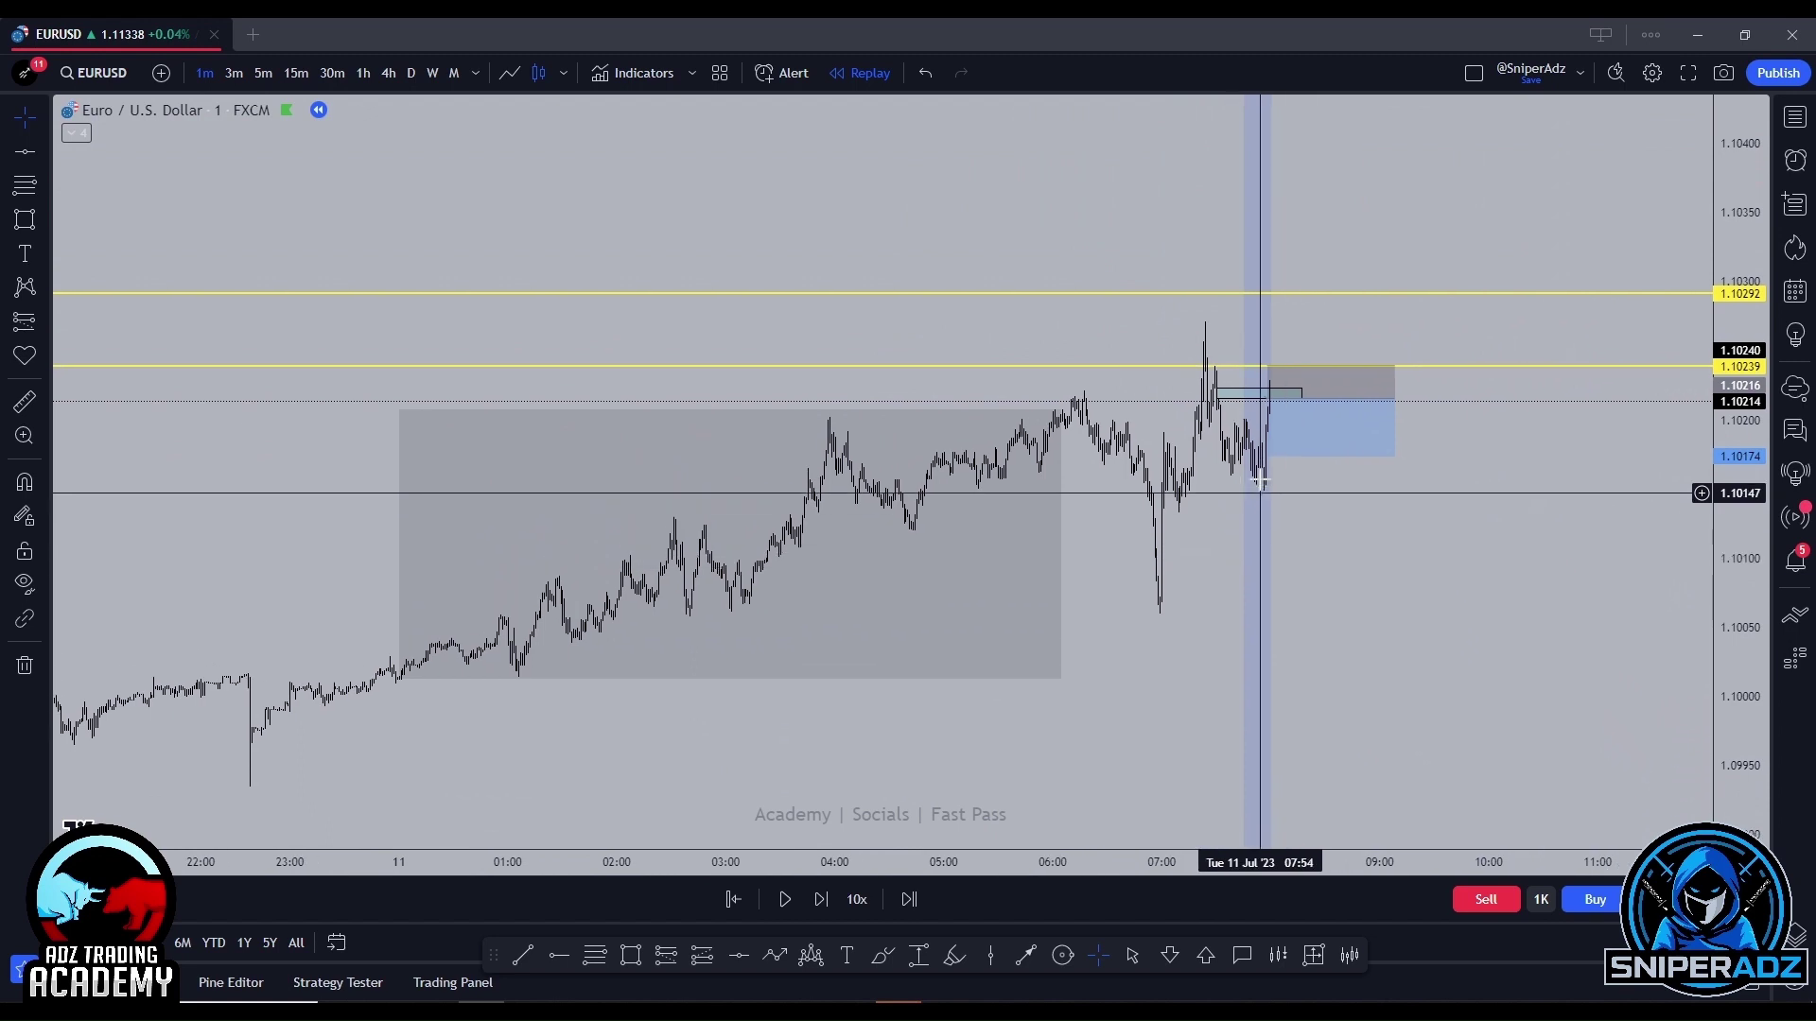
pyautogui.moveTo(1267, 457); pyautogui.dragTo(1277, 677)
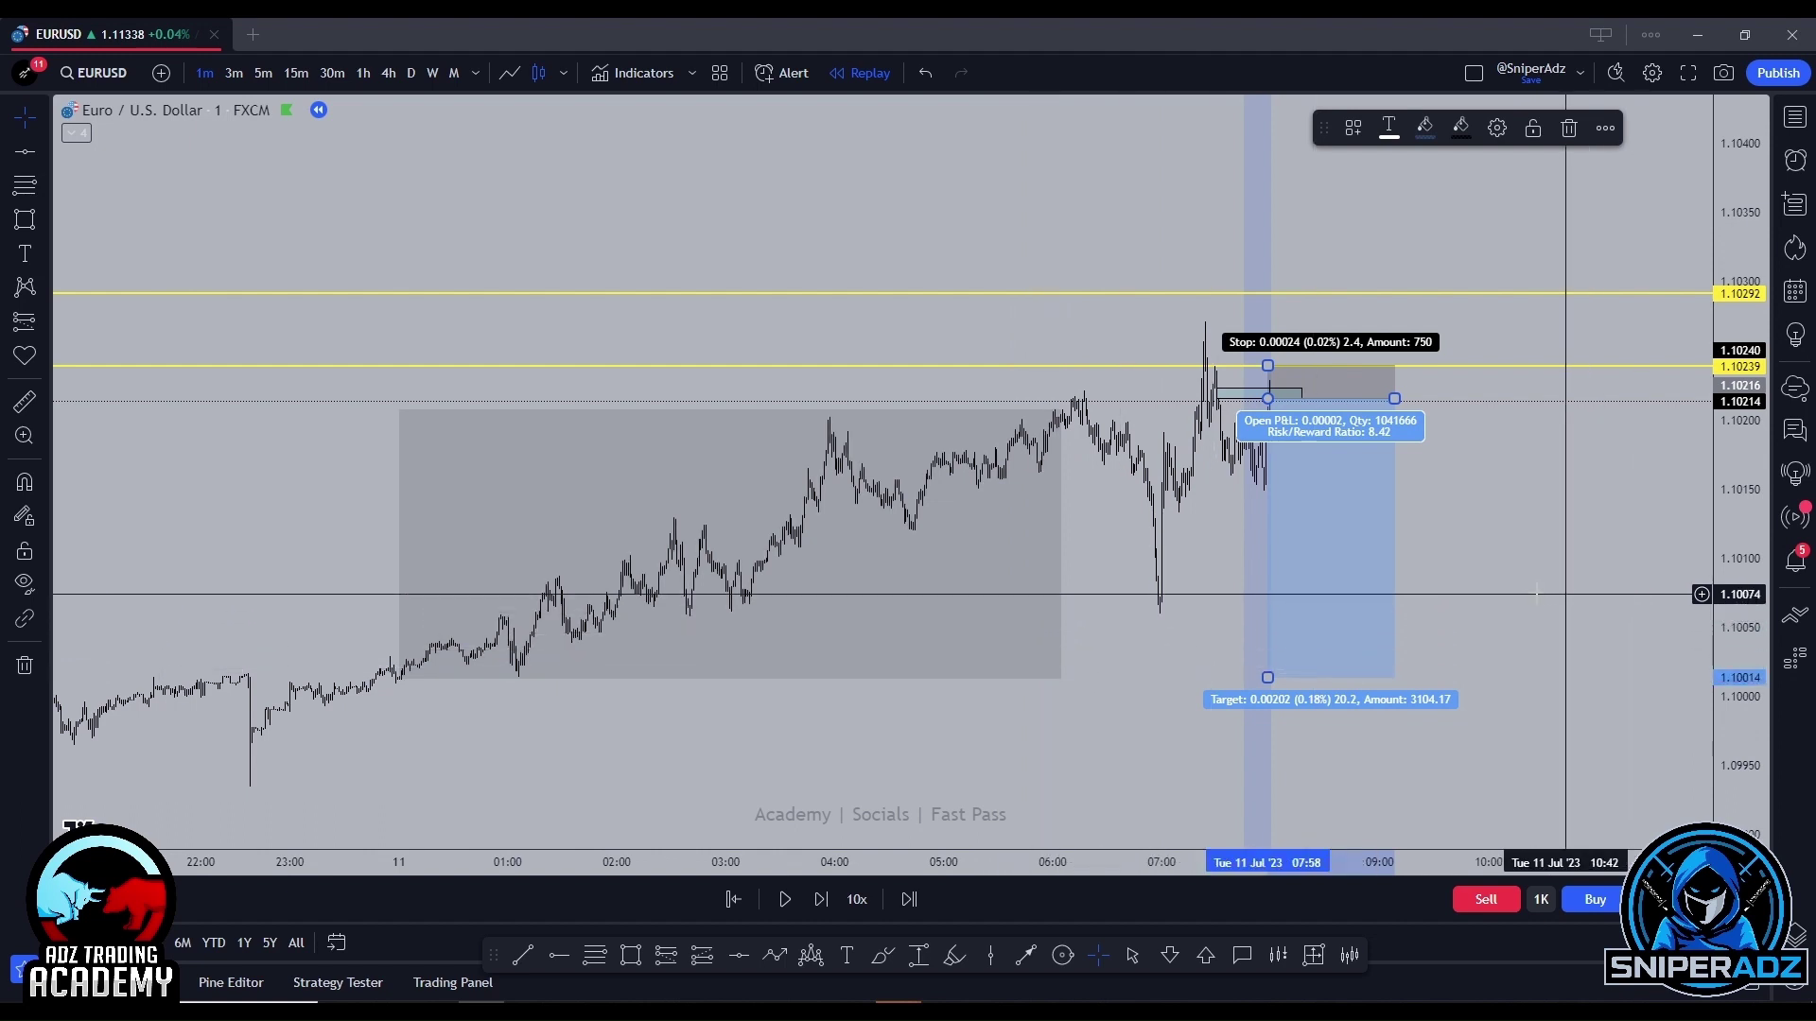
# Examine the whole short position from stop to target against the session box and the candles from 07:00 to 08:00.
pyautogui.scroll(3, 1516, 595)
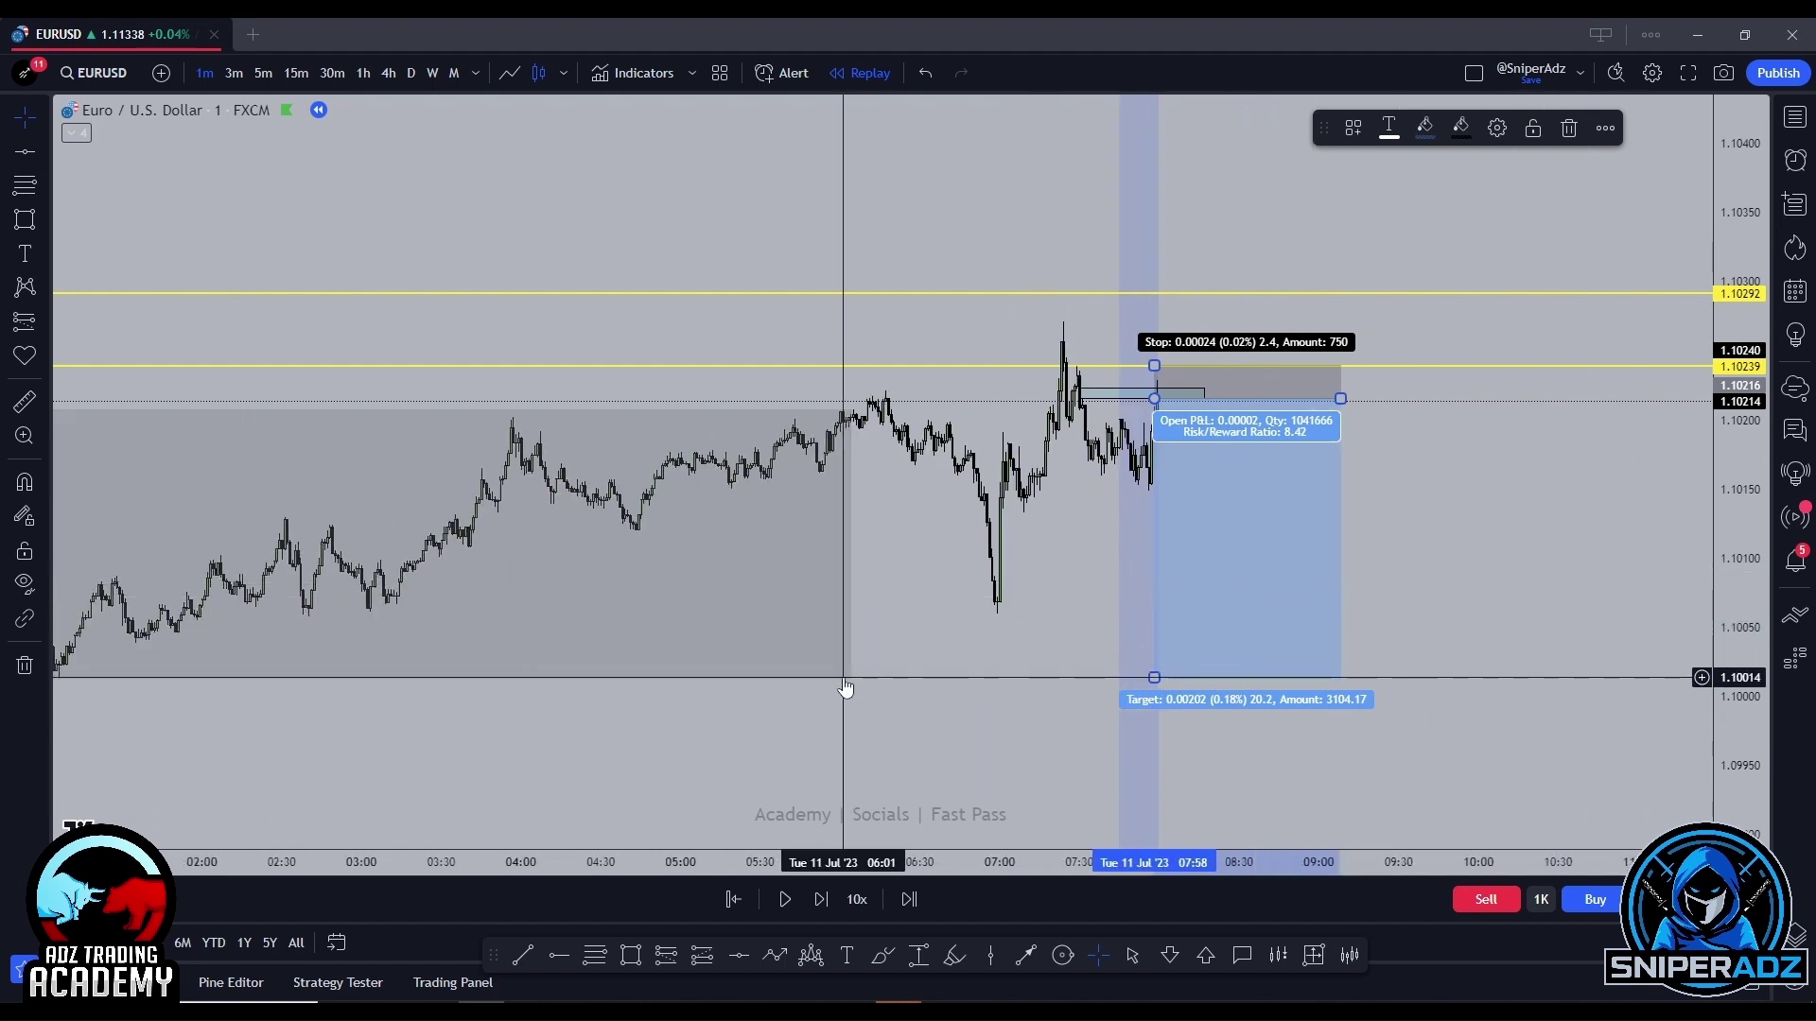
pyautogui.scroll(4, 1489, 605)
pyautogui.moveTo(1723, 603); pyautogui.dragTo(1699, 345)
pyautogui.scroll(3, 1528, 458)
pyautogui.moveTo(1330, 490); pyautogui.dragTo(1384, 409)
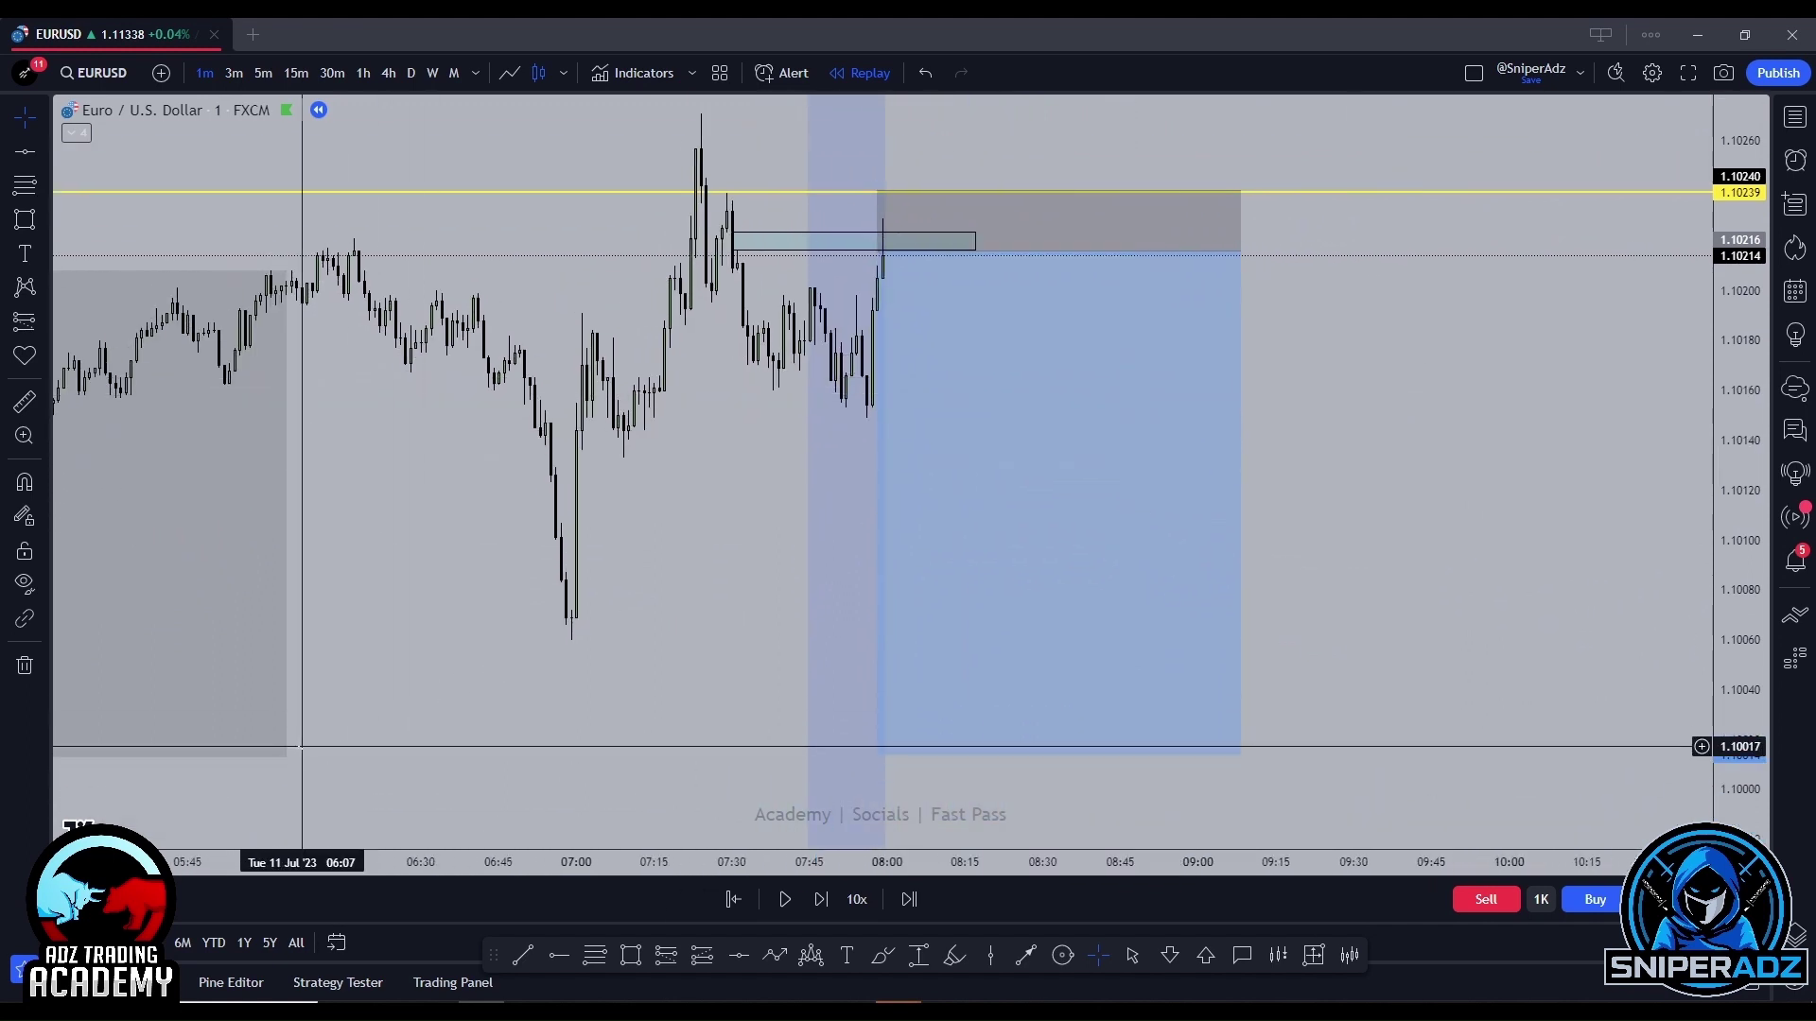
pyautogui.scroll(3, 907, 331)
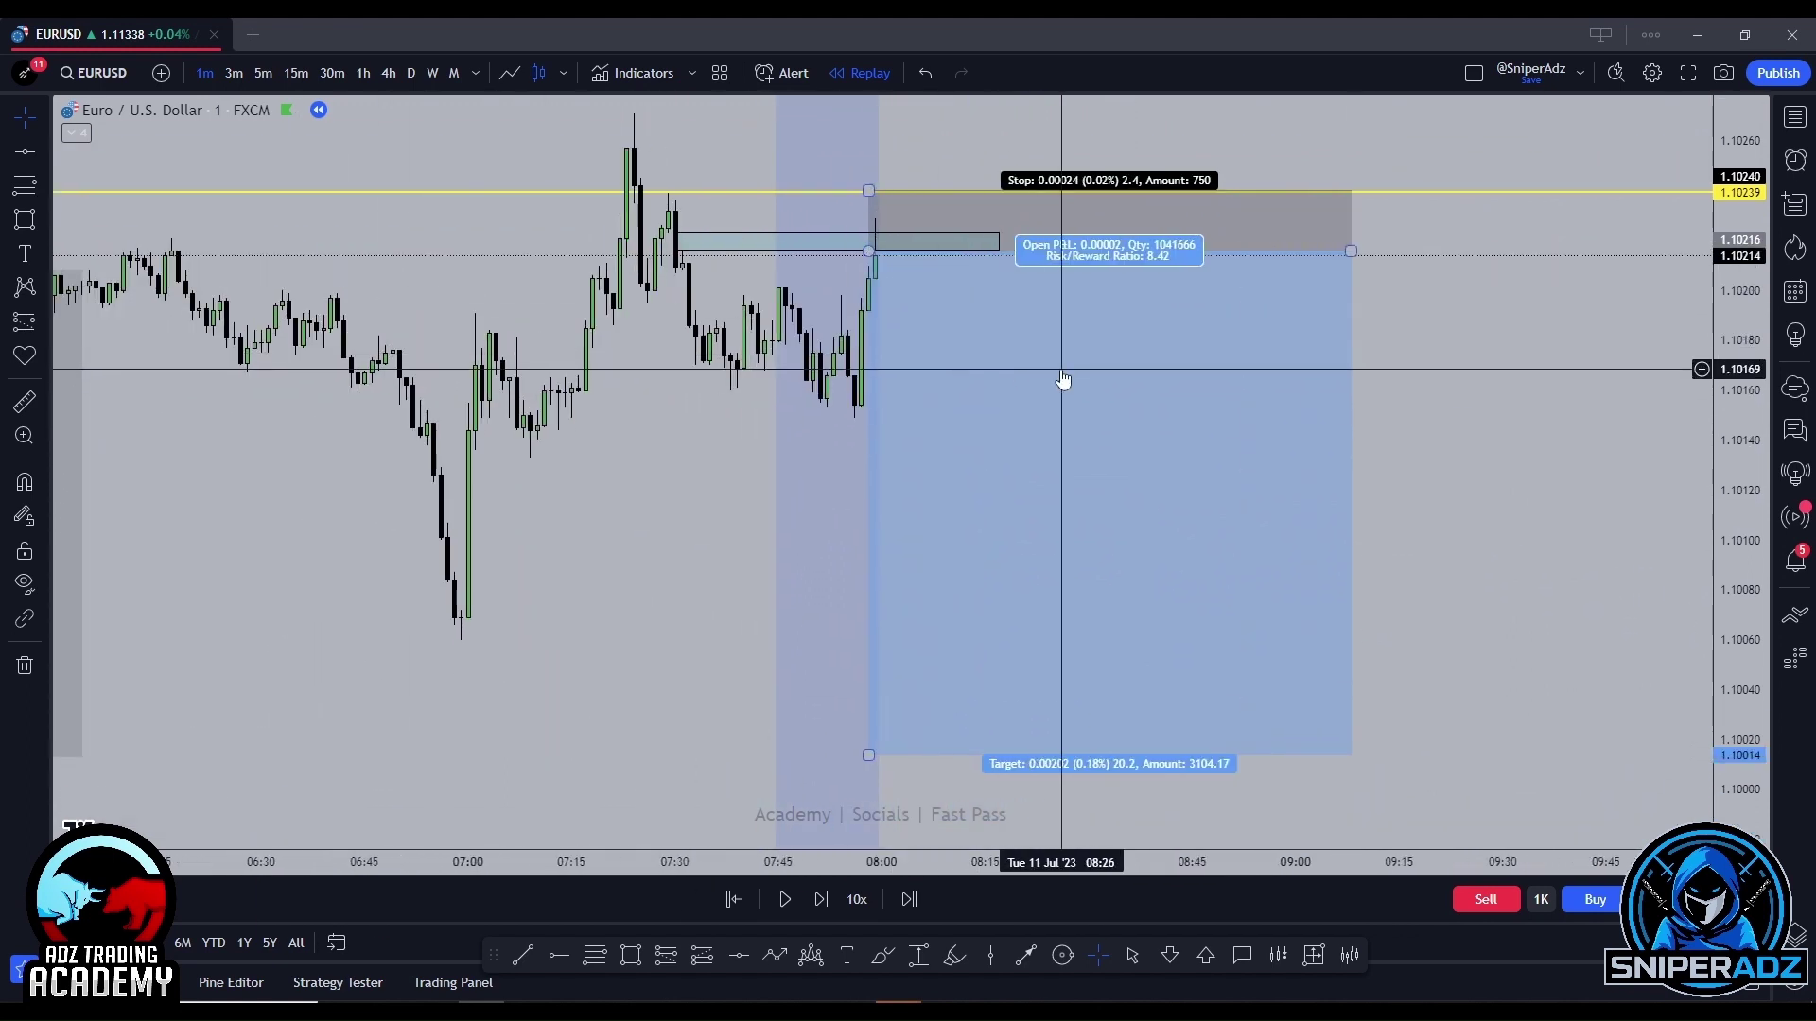
pyautogui.scroll(2, 1063, 379)
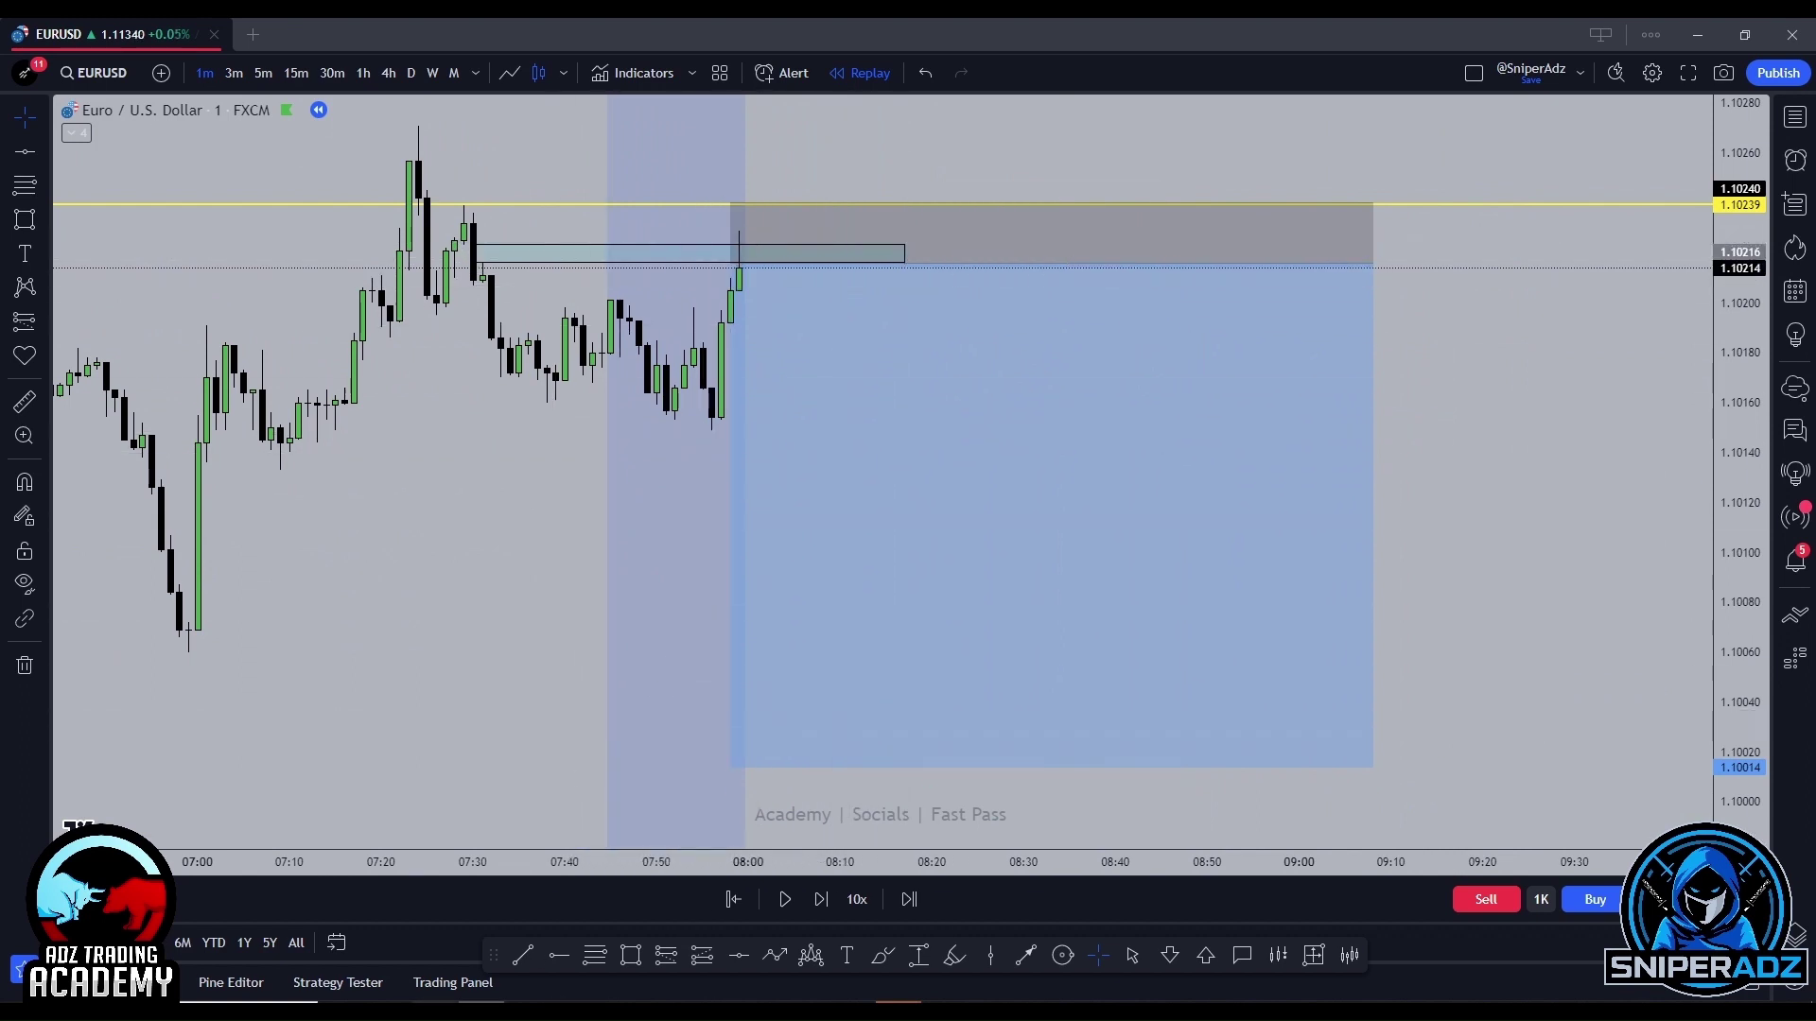
# Switch to the browser's Adz Trading Academy course page and expand the full curriculum to look over its lesson sections.
pyautogui.click(389, 1010)
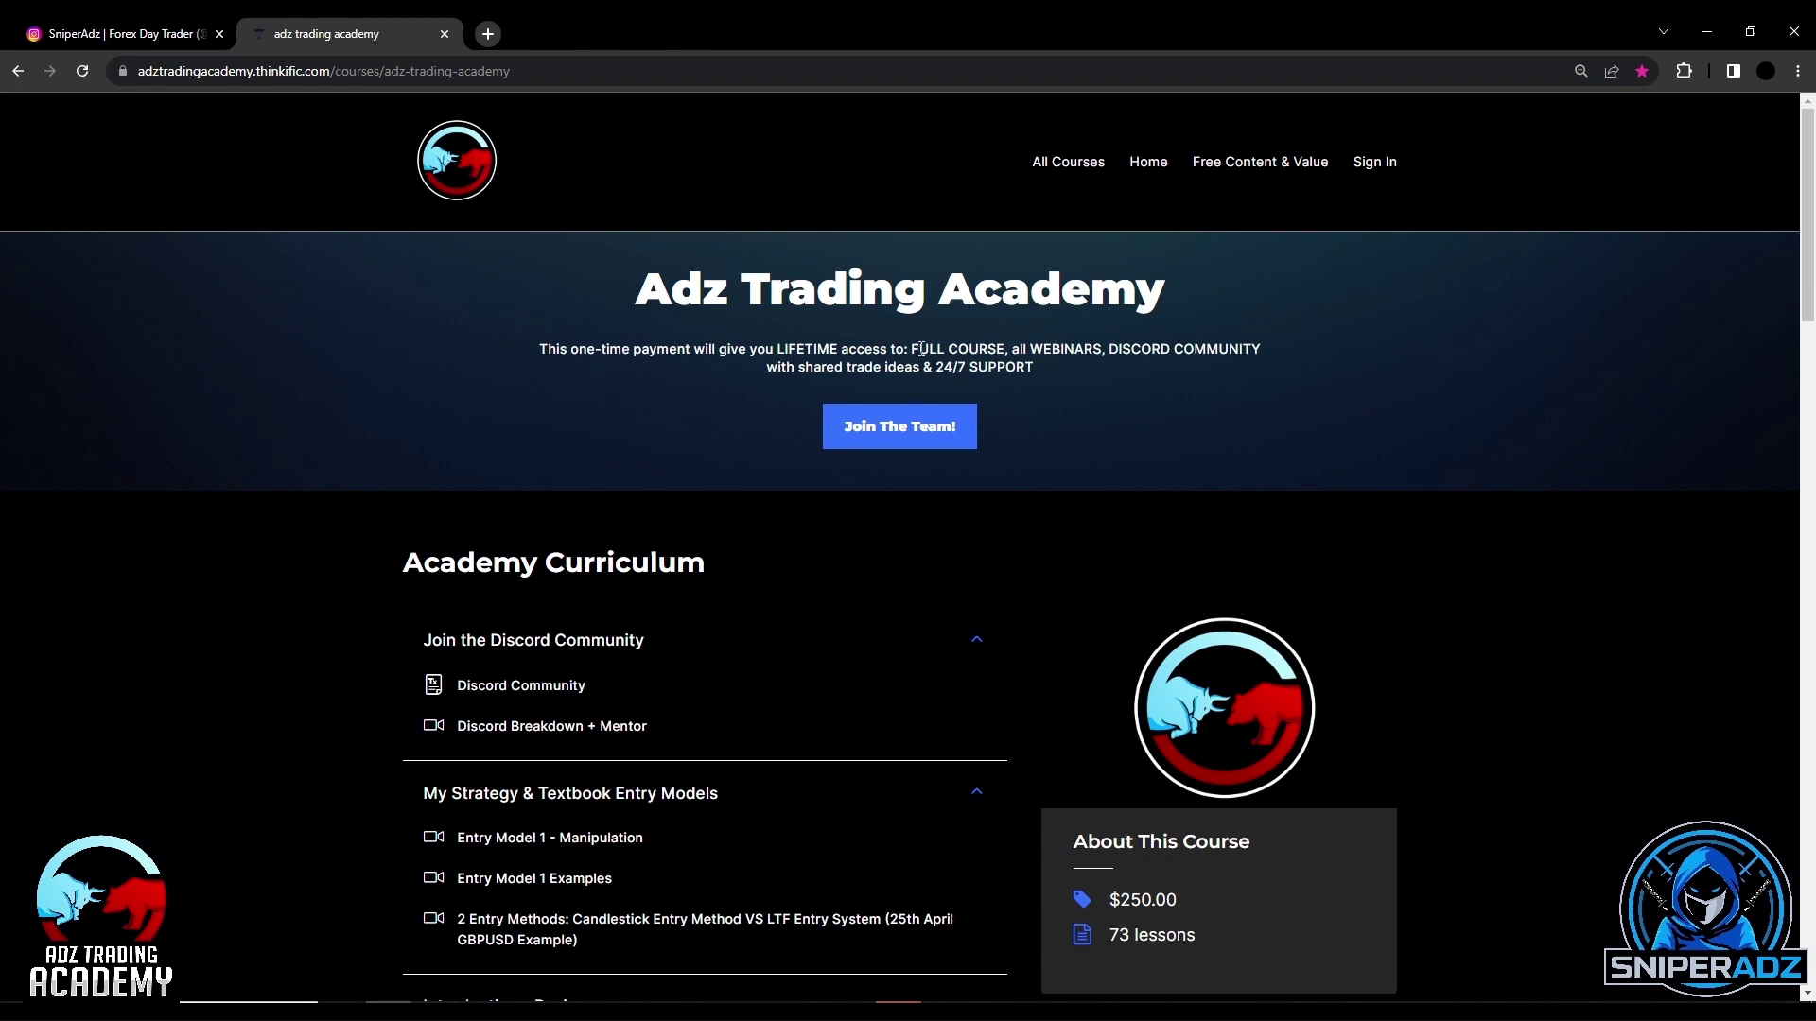
pyautogui.scroll(-13, 782, 568)
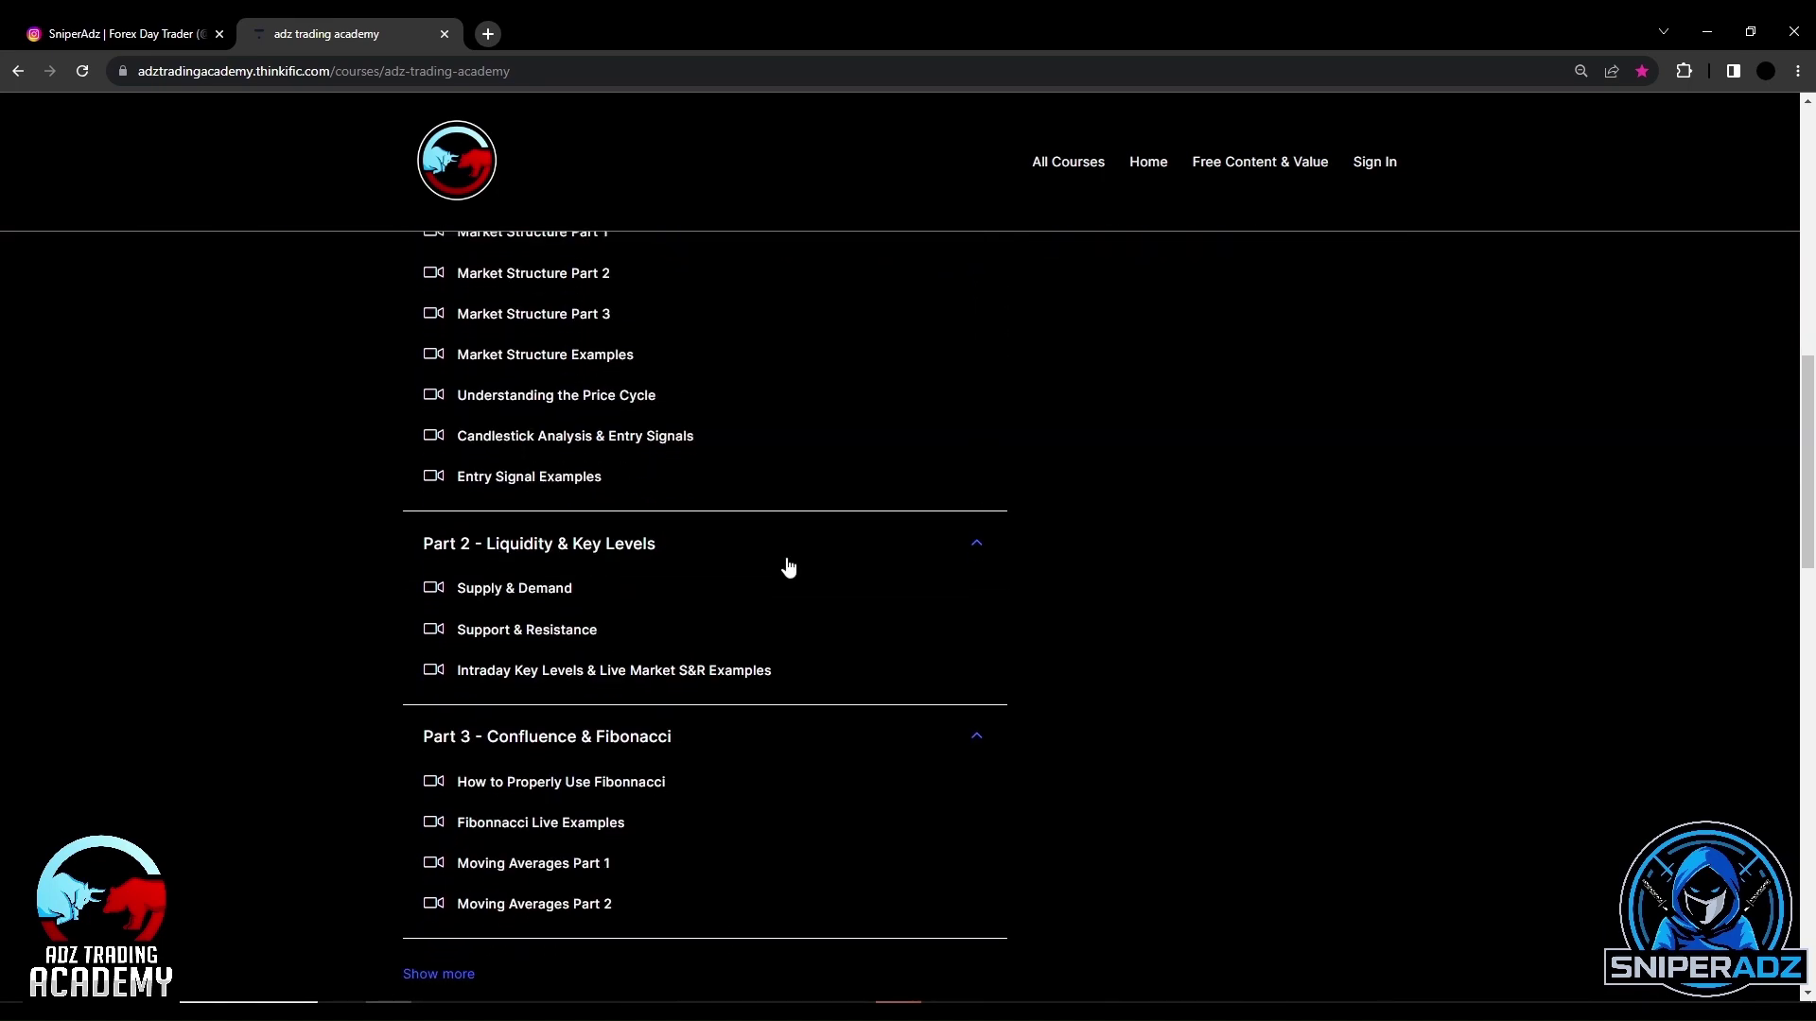
pyautogui.scroll(-4, 787, 567)
pyautogui.click(472, 614)
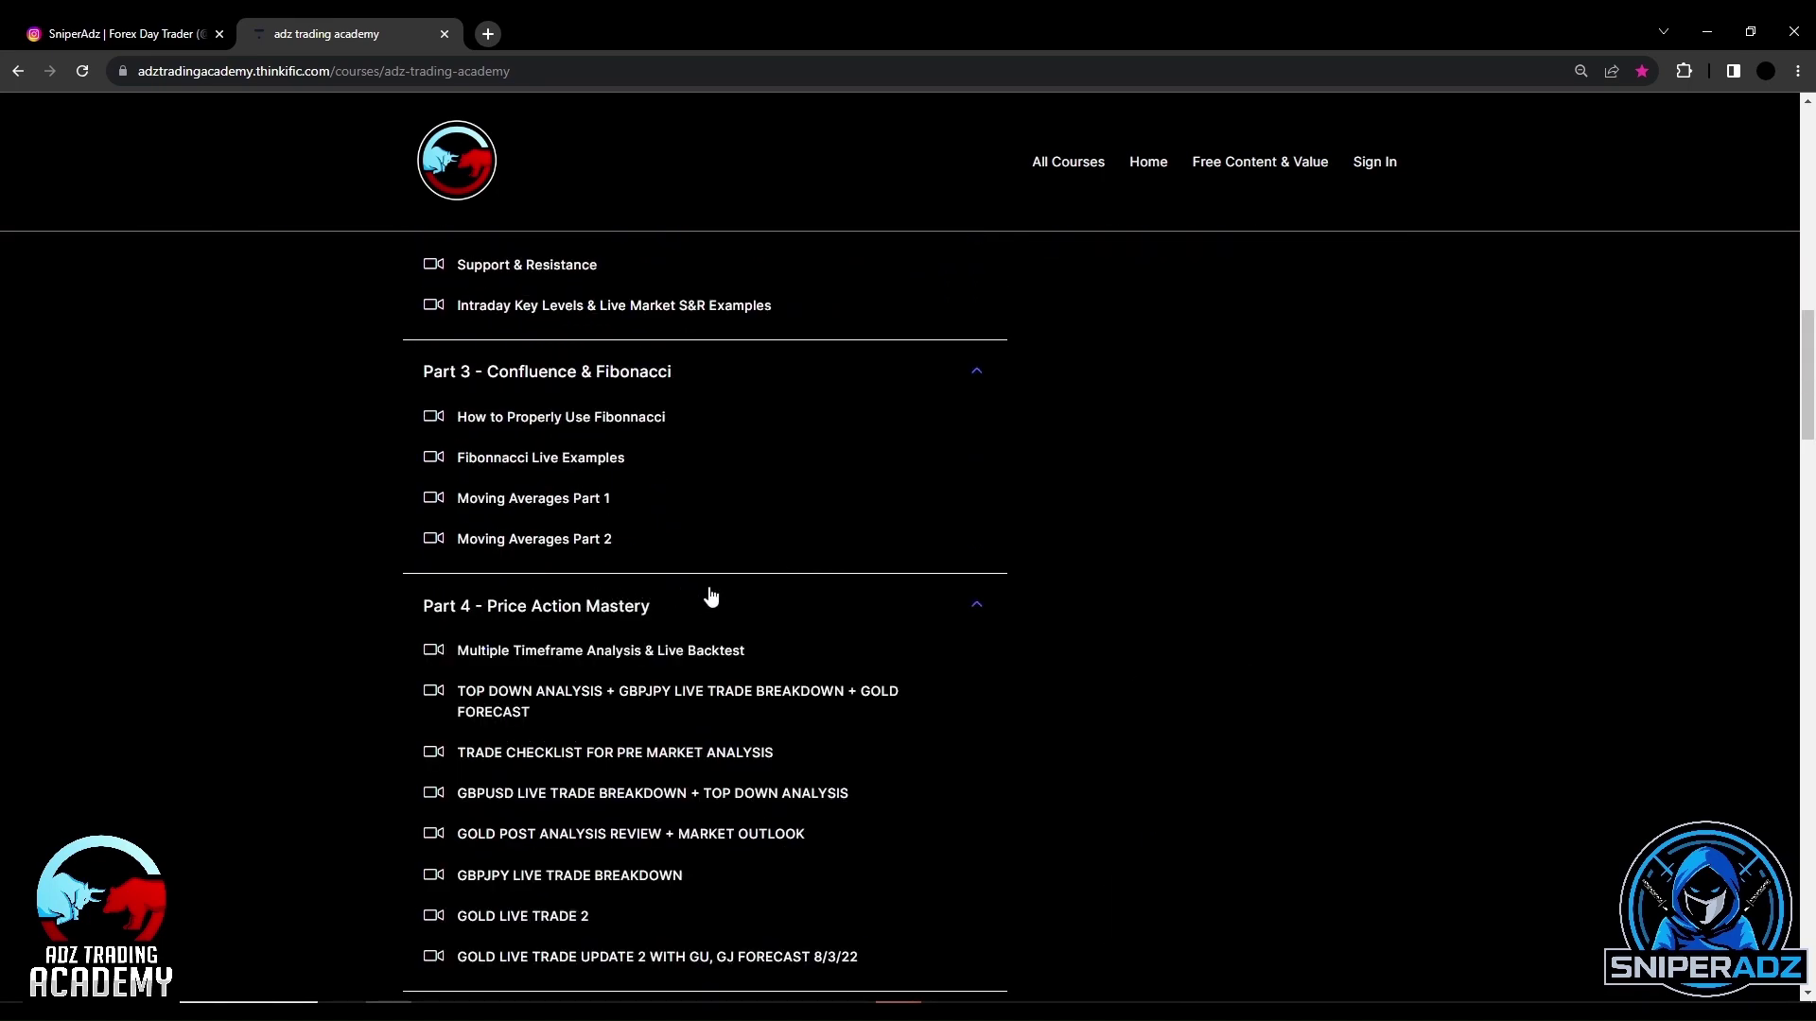
pyautogui.scroll(2, 711, 595)
pyautogui.scroll(-5, 710, 599)
pyautogui.scroll(10, 710, 599)
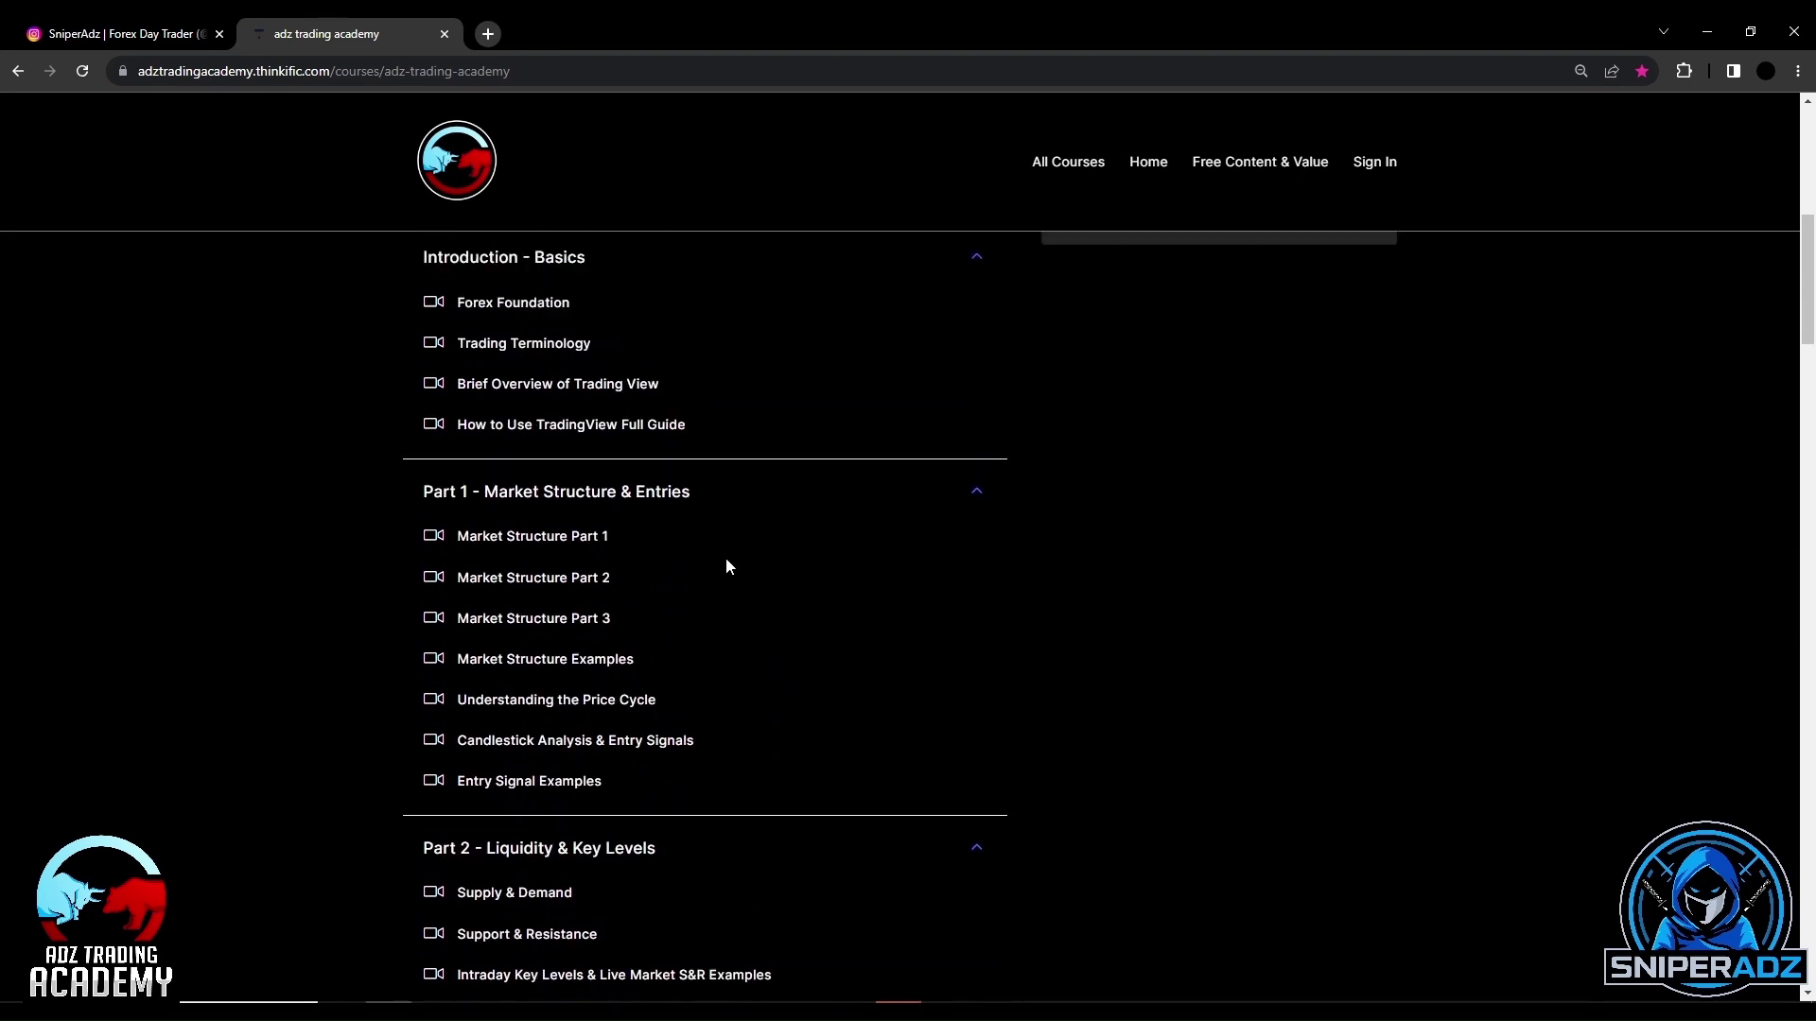
pyautogui.scroll(8, 725, 565)
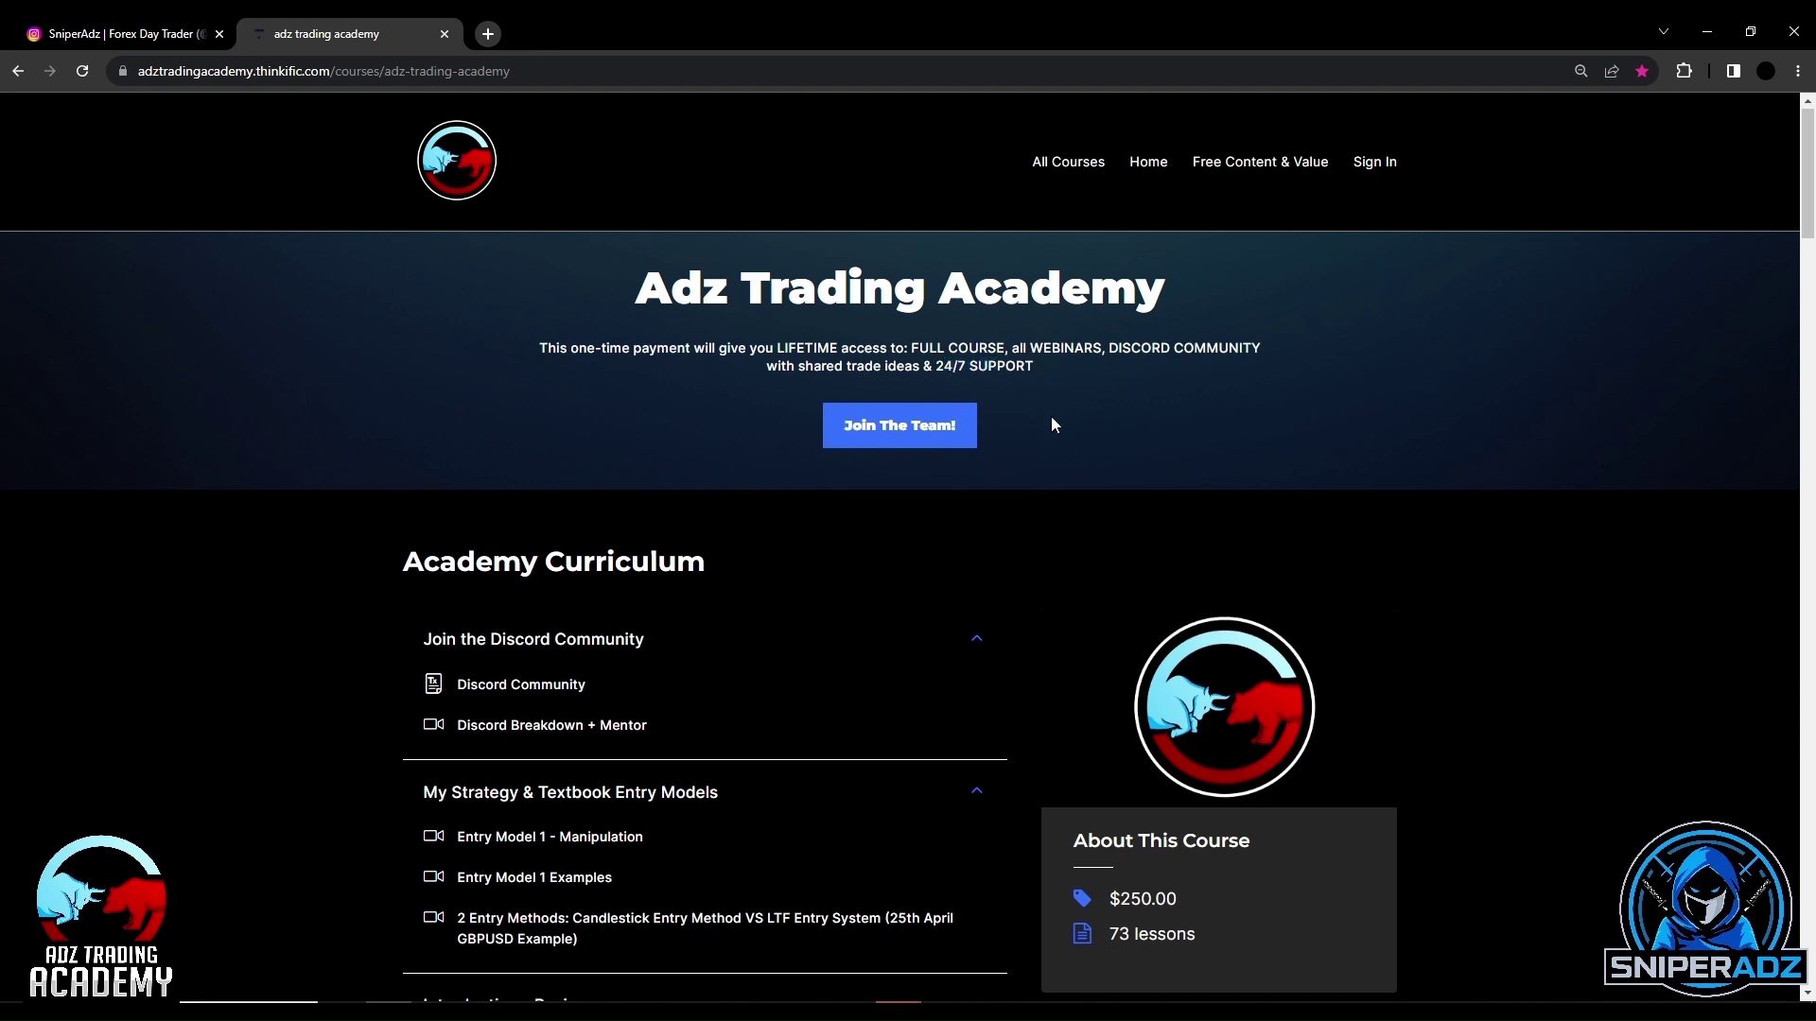
# Review the academy curriculum from the Discord section through to the last webinar recordings and the Join The Team section.
pyautogui.scroll(-2, 1052, 421)
pyautogui.scroll(-1, 1041, 435)
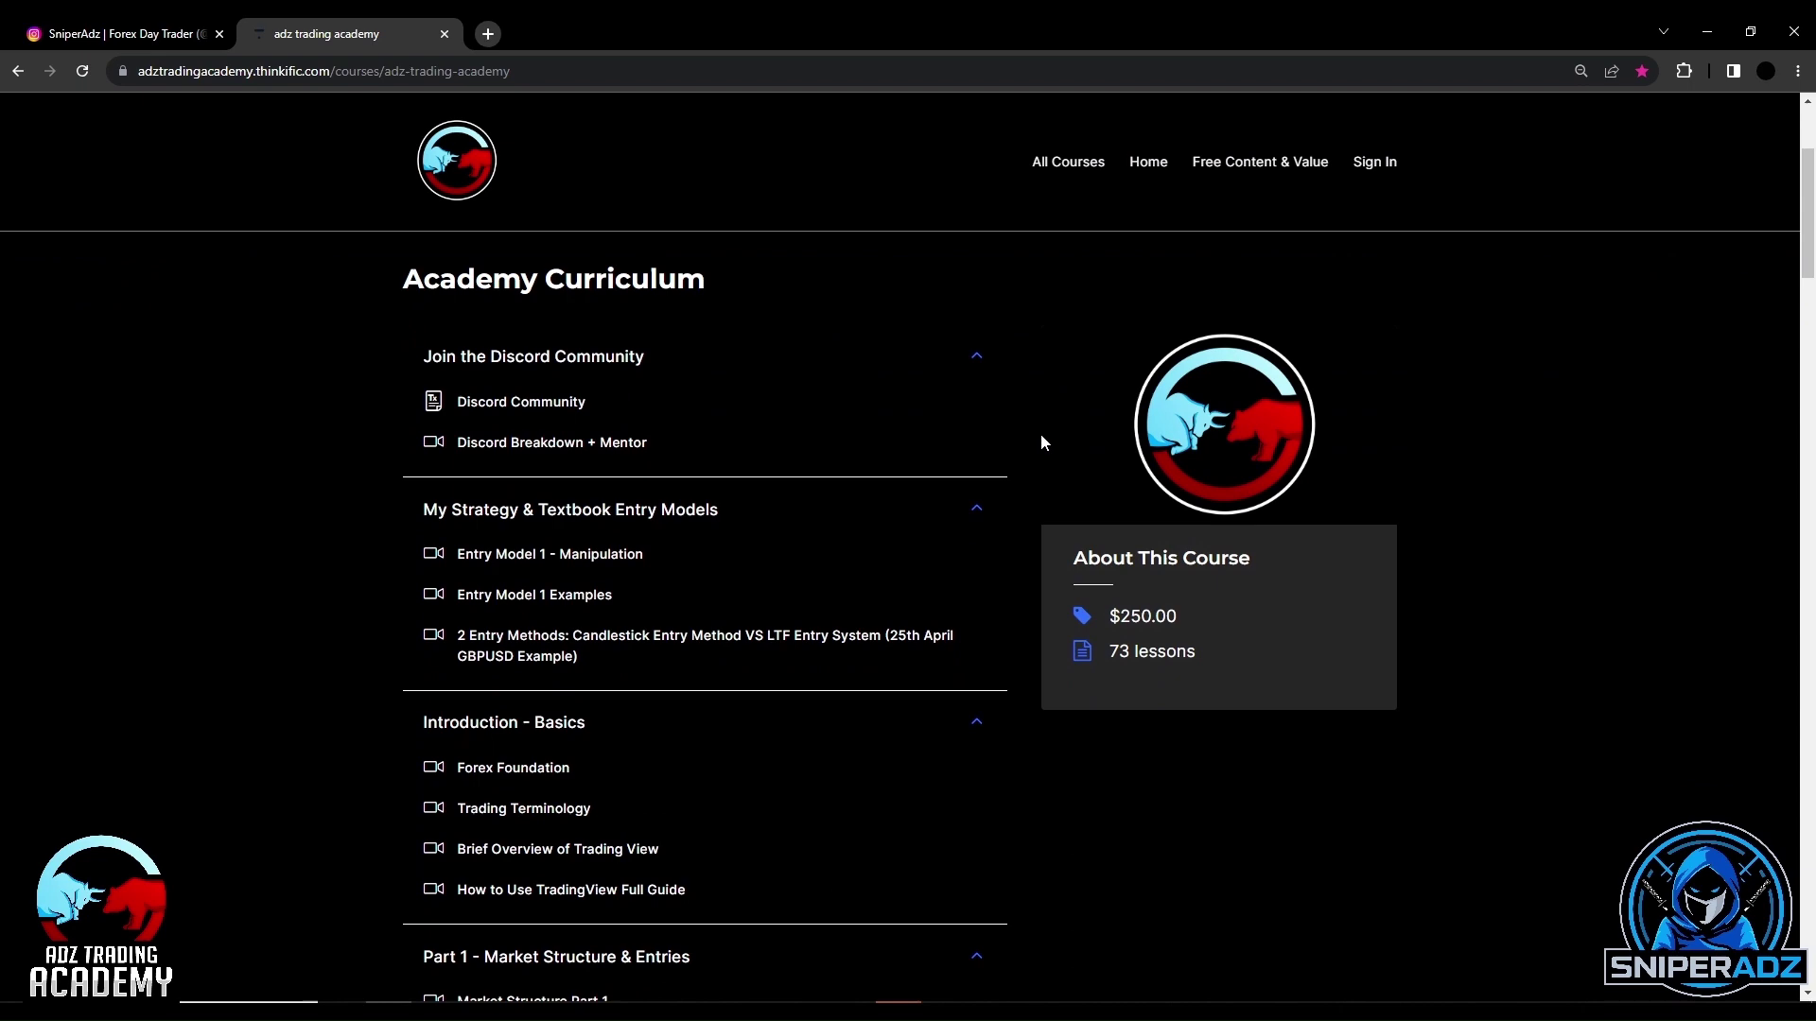
pyautogui.scroll(-5, 985, 484)
pyautogui.scroll(-8, 980, 500)
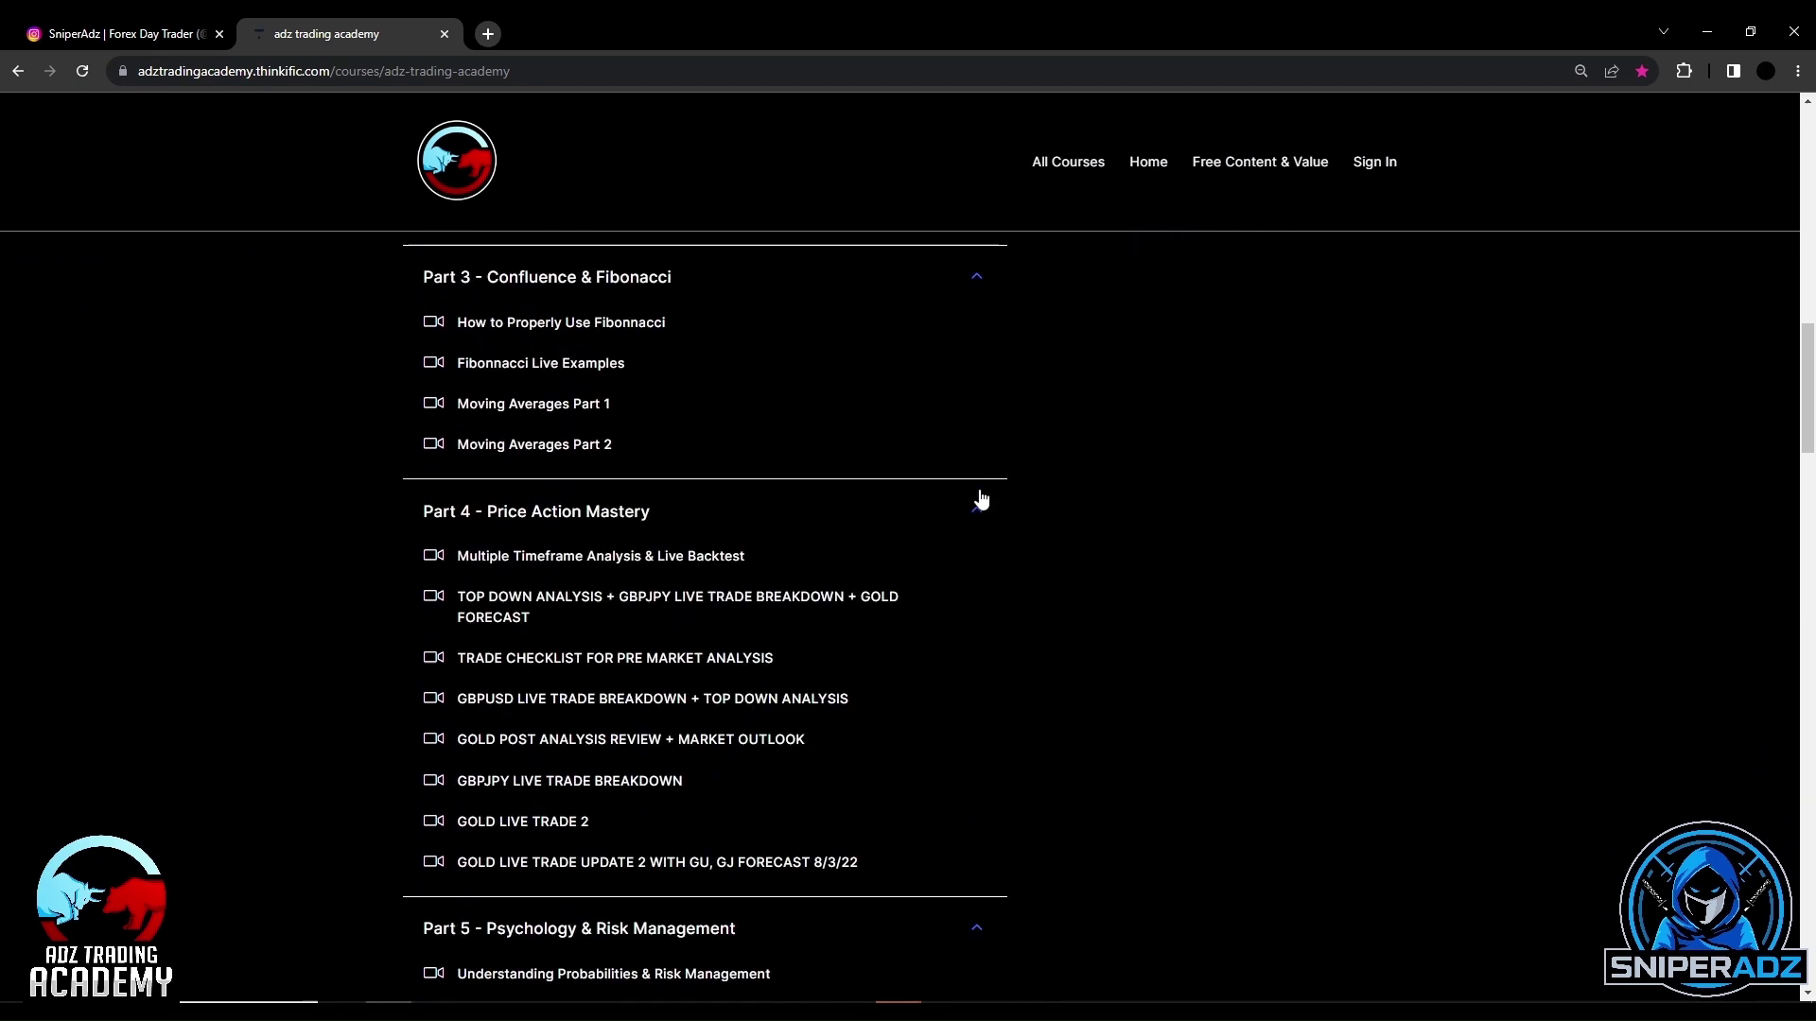
pyautogui.scroll(-13, 980, 500)
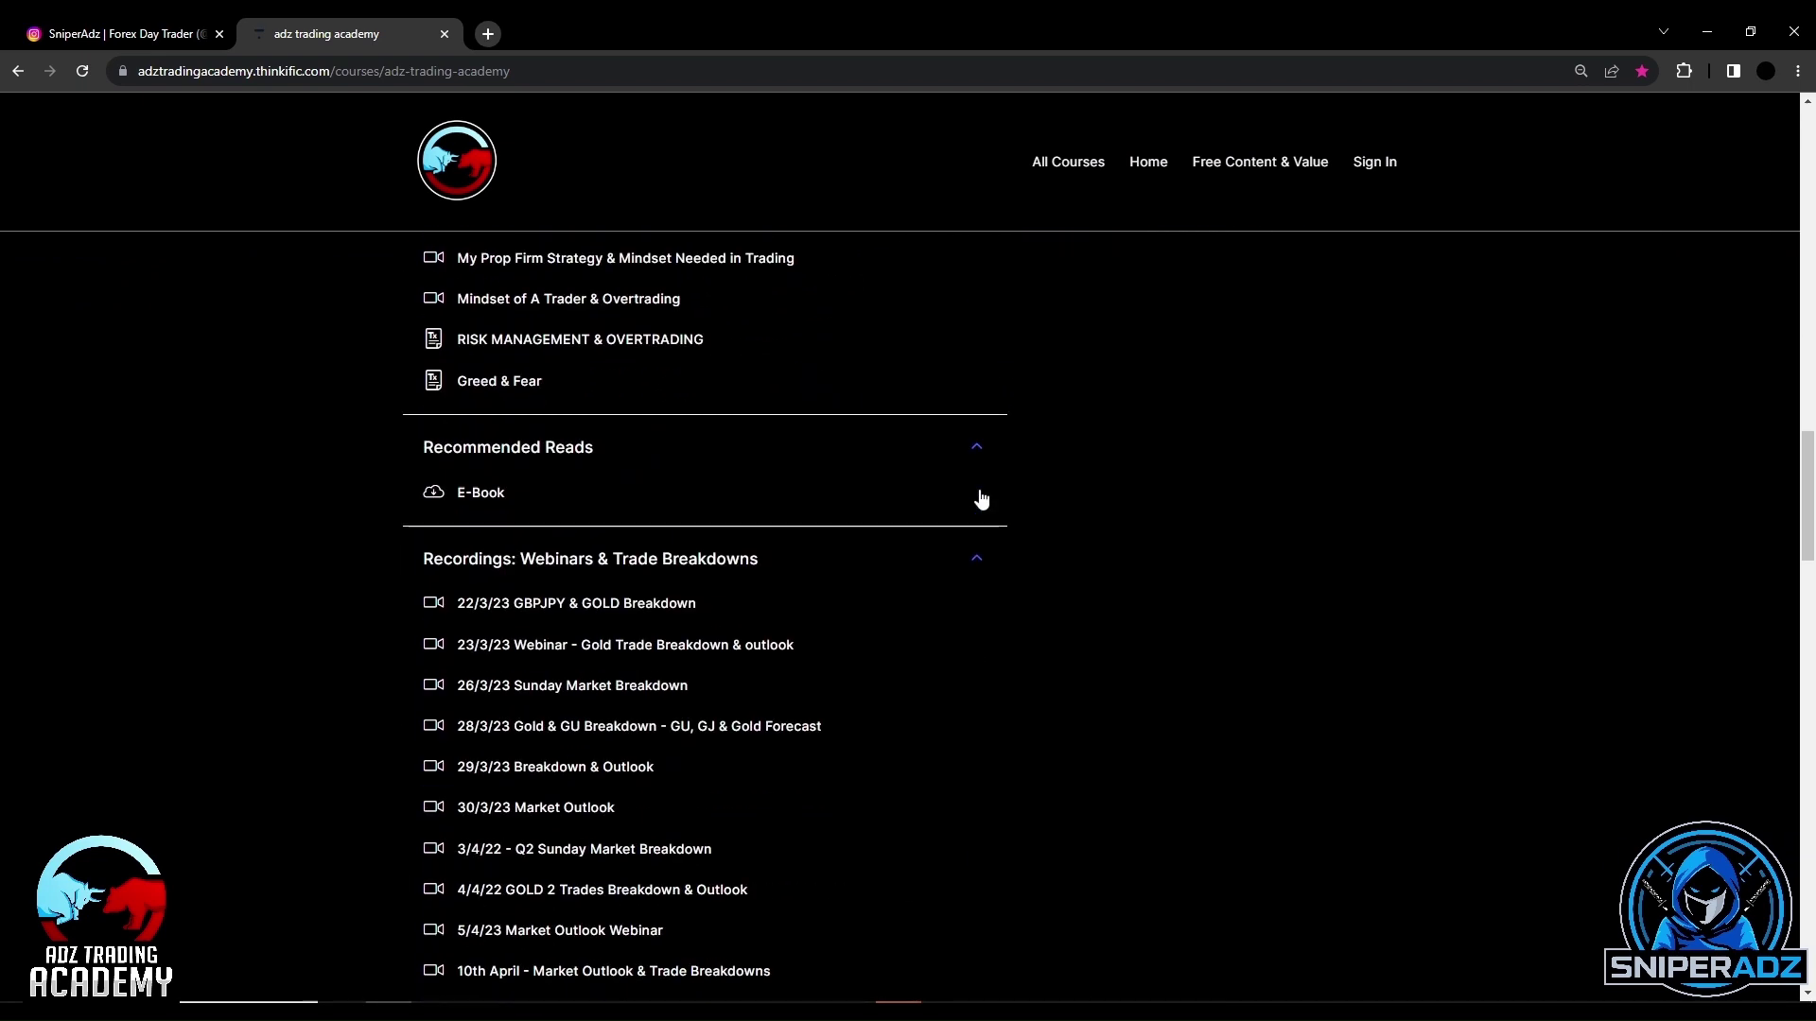
pyautogui.scroll(-9, 982, 499)
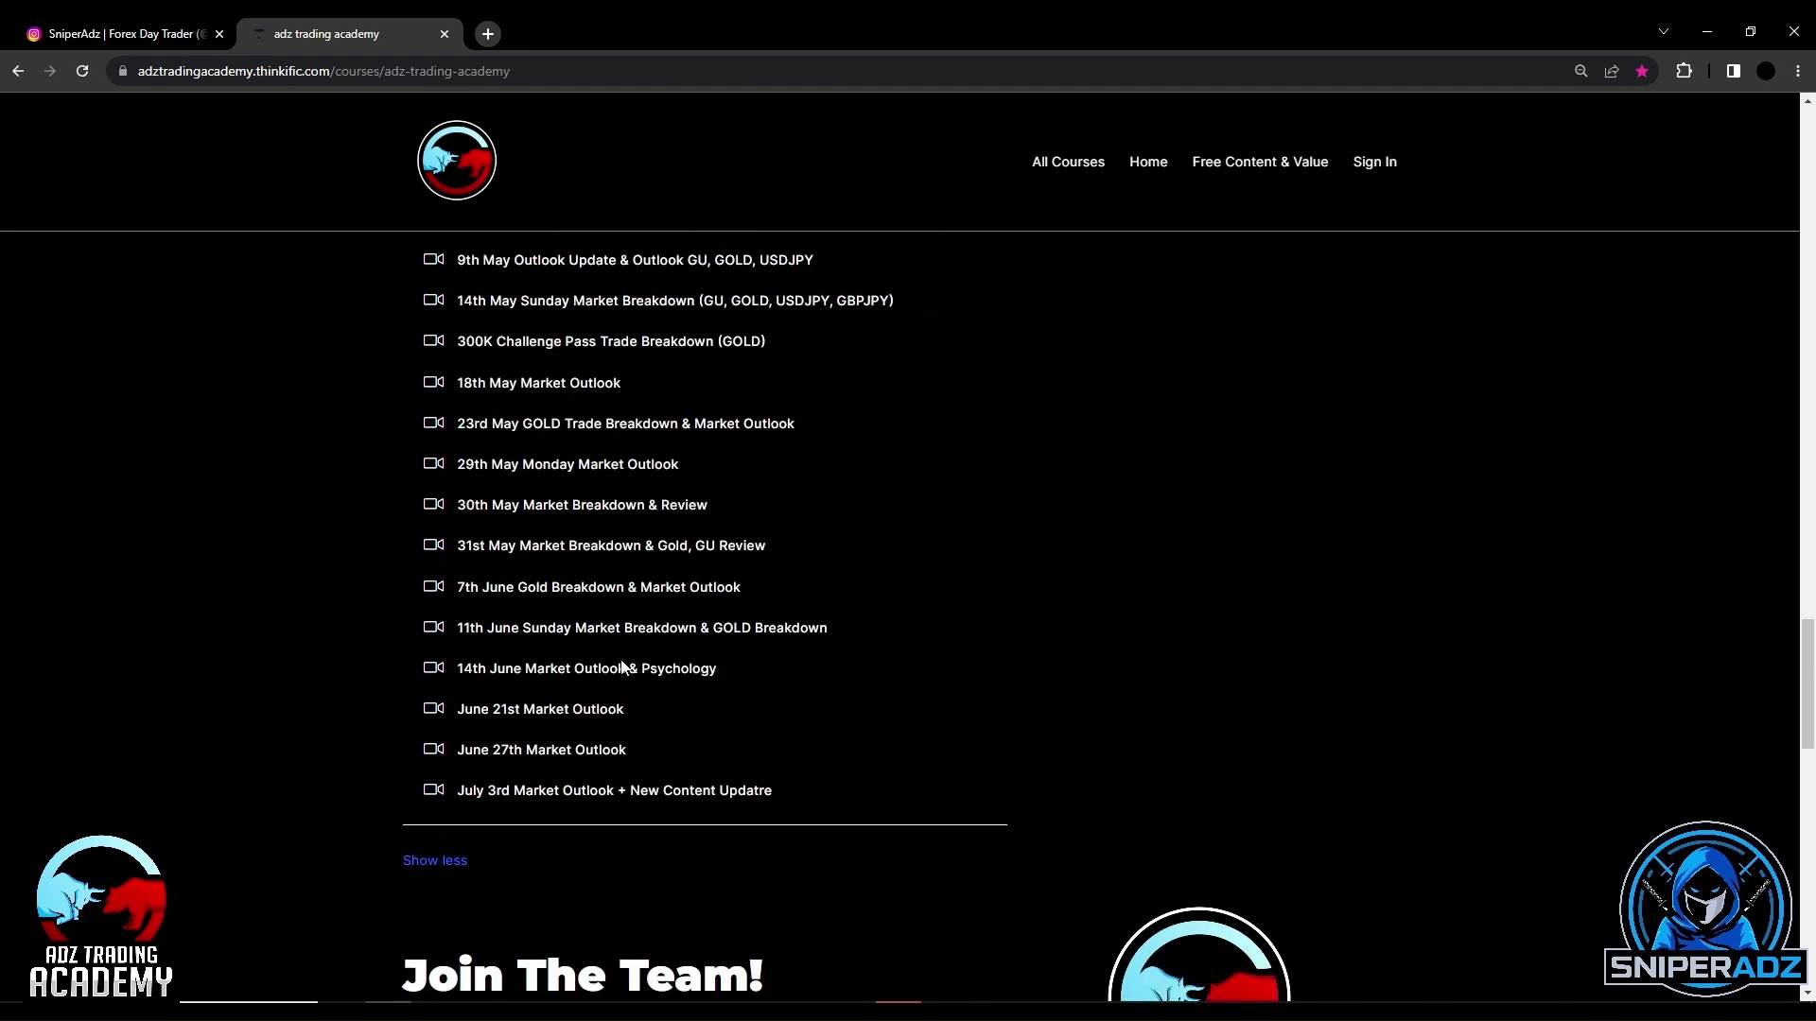
pyautogui.scroll(-2, 605, 662)
pyautogui.scroll(4, 652, 643)
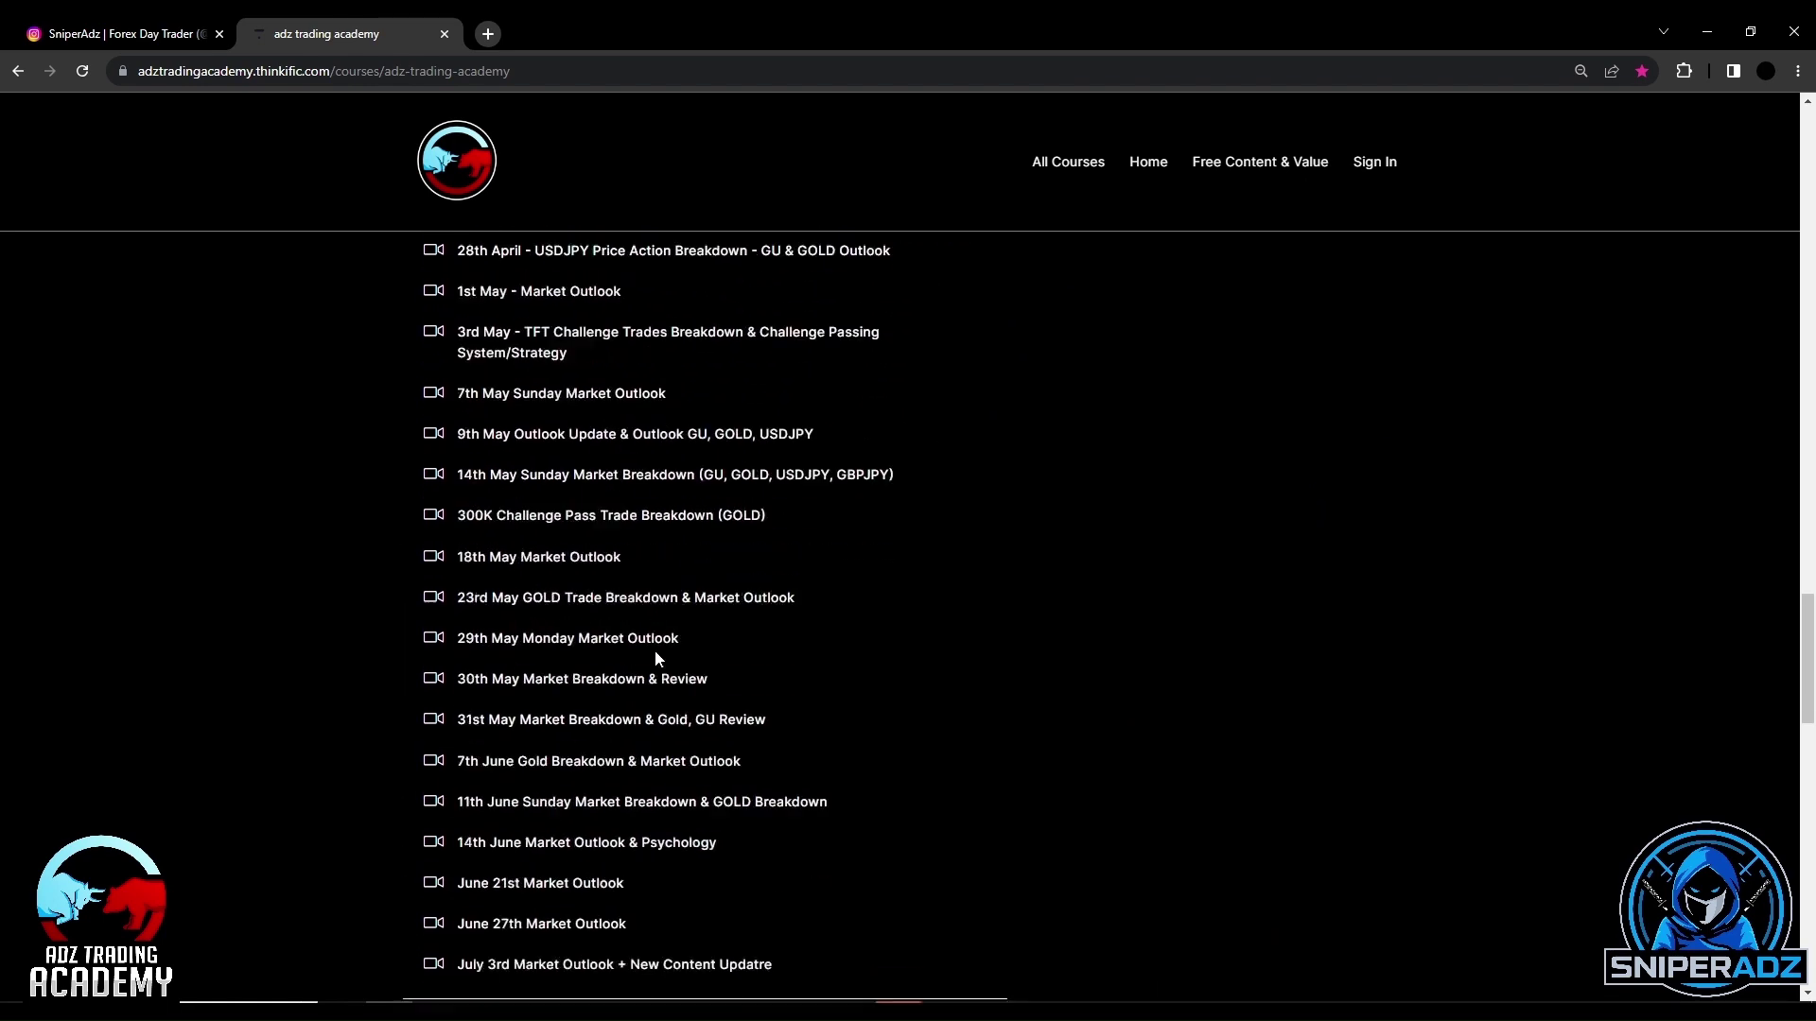
pyautogui.scroll(-4, 567, 643)
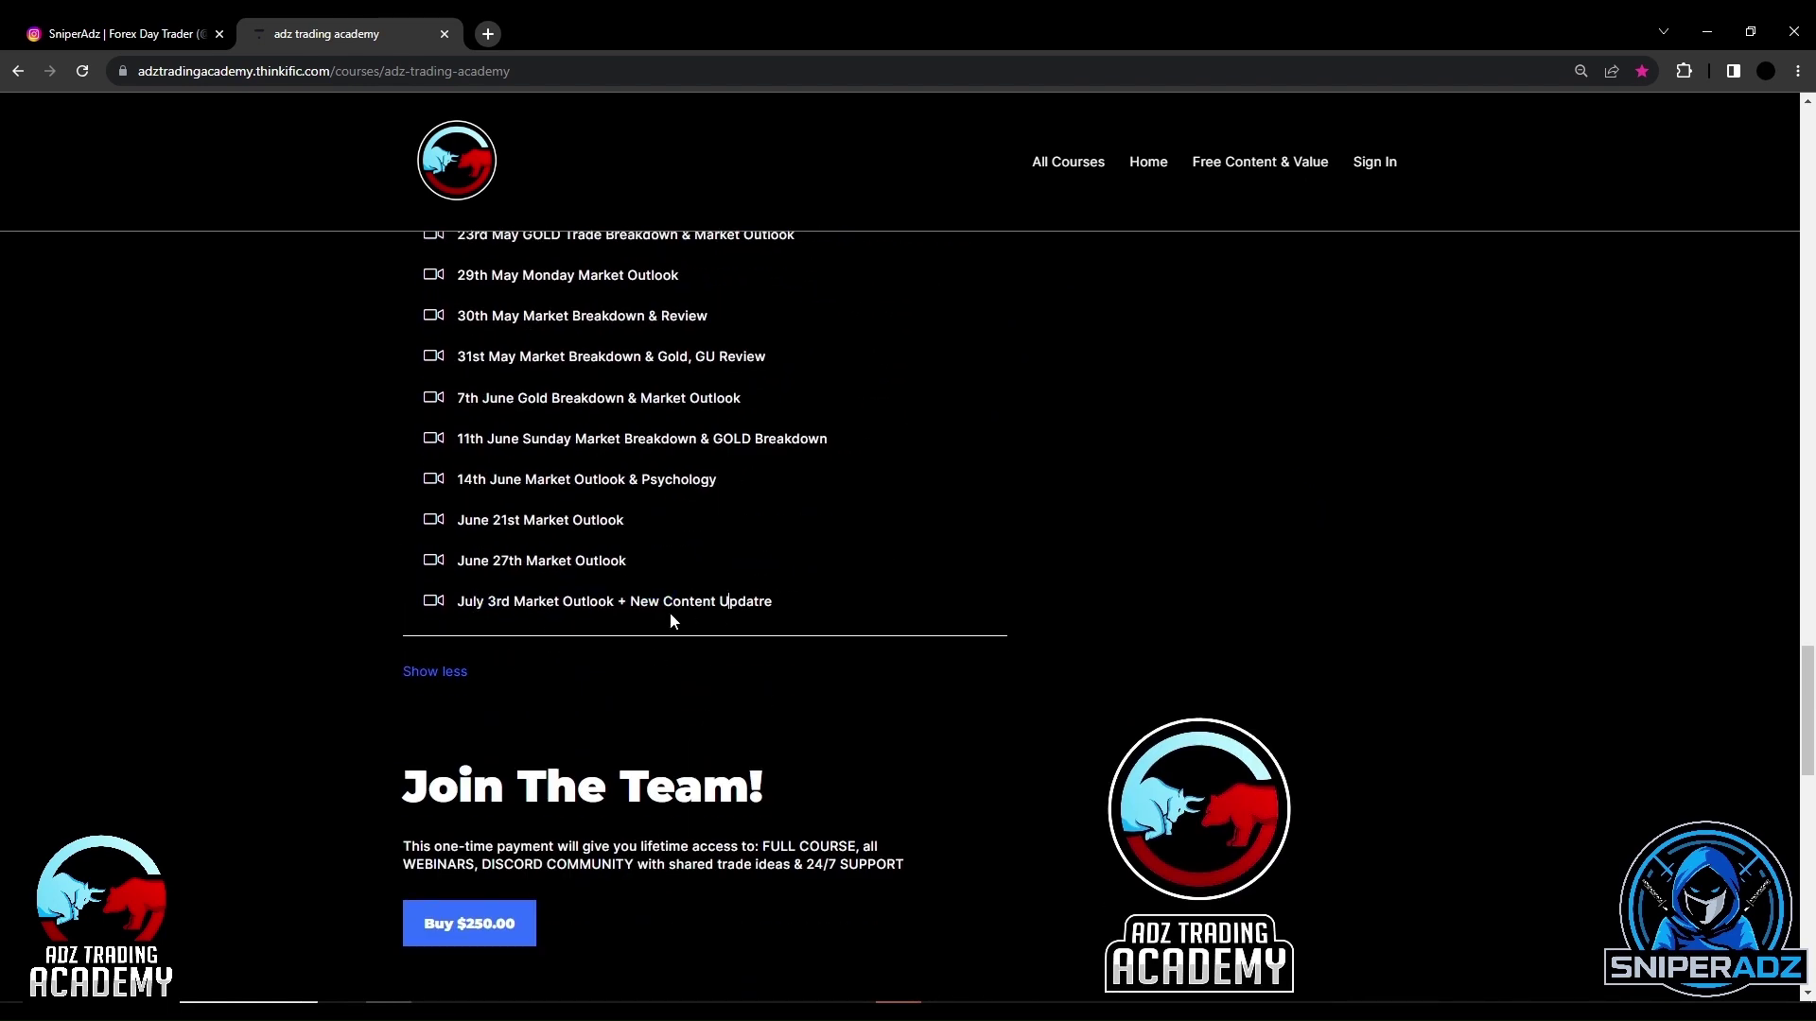
pyautogui.moveTo(569, 560); pyautogui.dragTo(637, 541)
# Look back up from the recordings to the Part 1 market structure lessons, and return to the EURUSD chart in TradingView.
pyautogui.scroll(2, 556, 531)
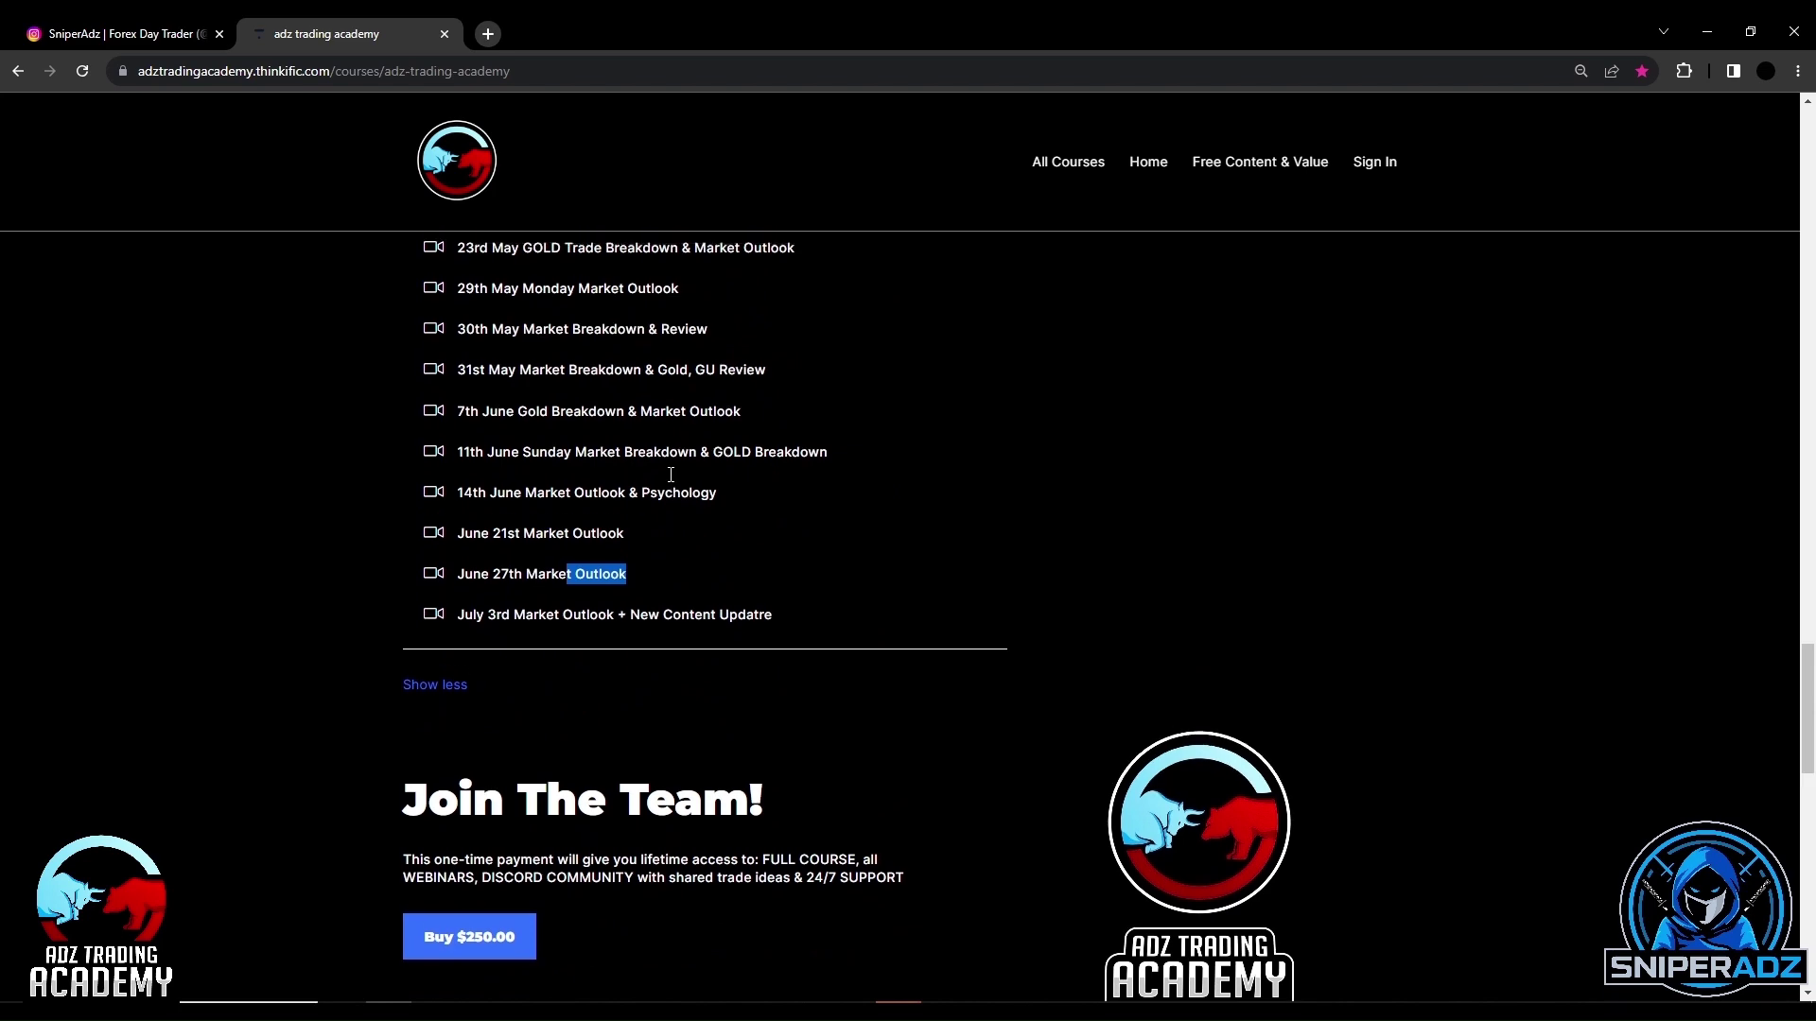
pyautogui.scroll(1, 556, 531)
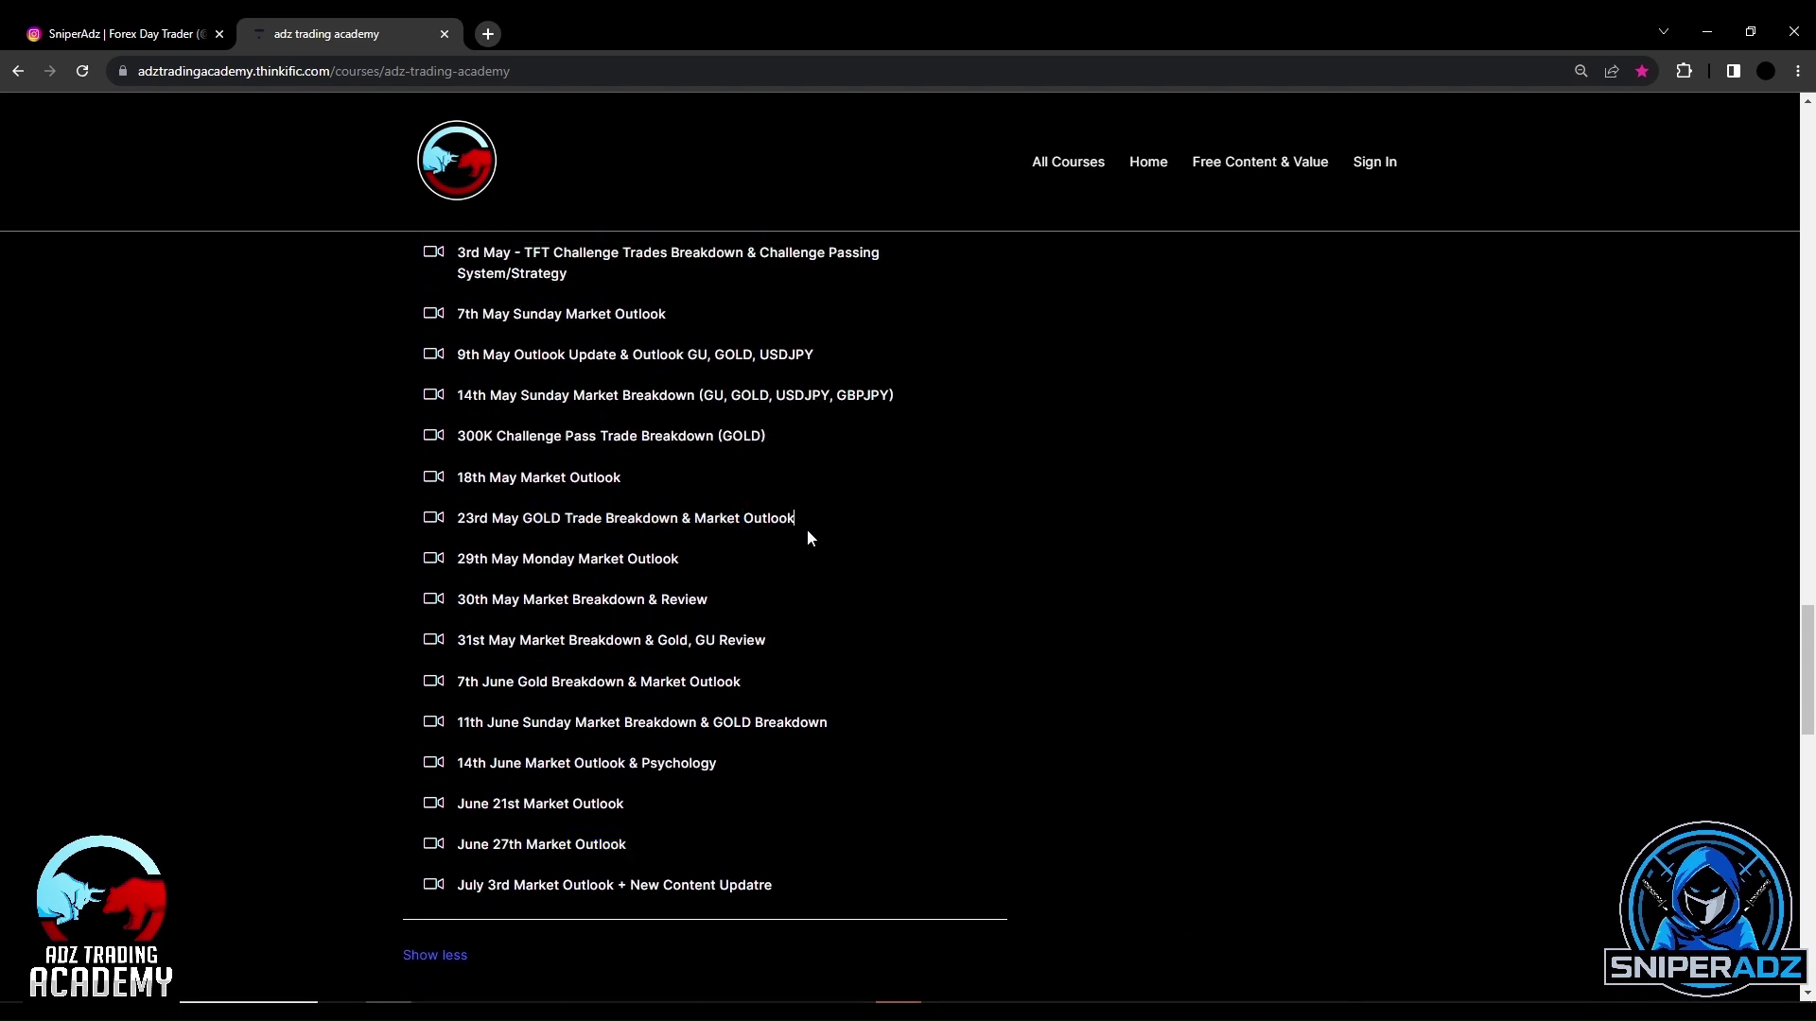
pyautogui.scroll(15, 808, 532)
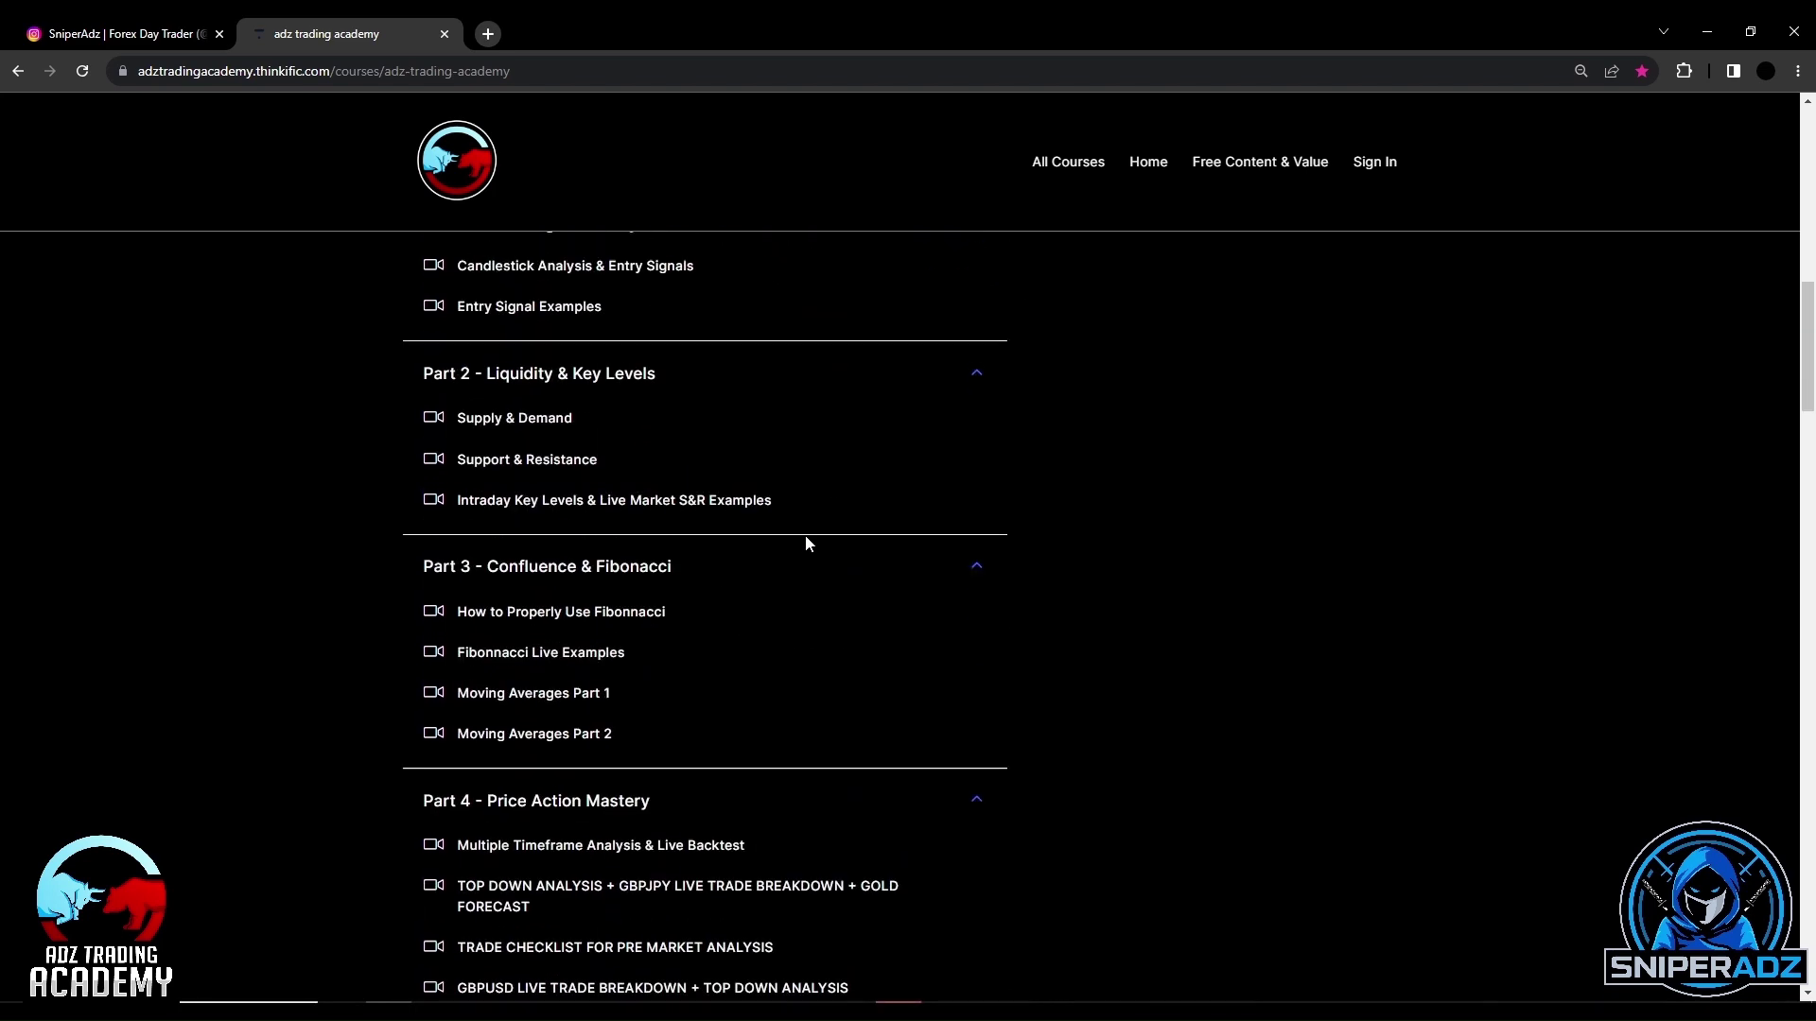
pyautogui.scroll(12, 806, 542)
pyautogui.scroll(-10, 1046, 616)
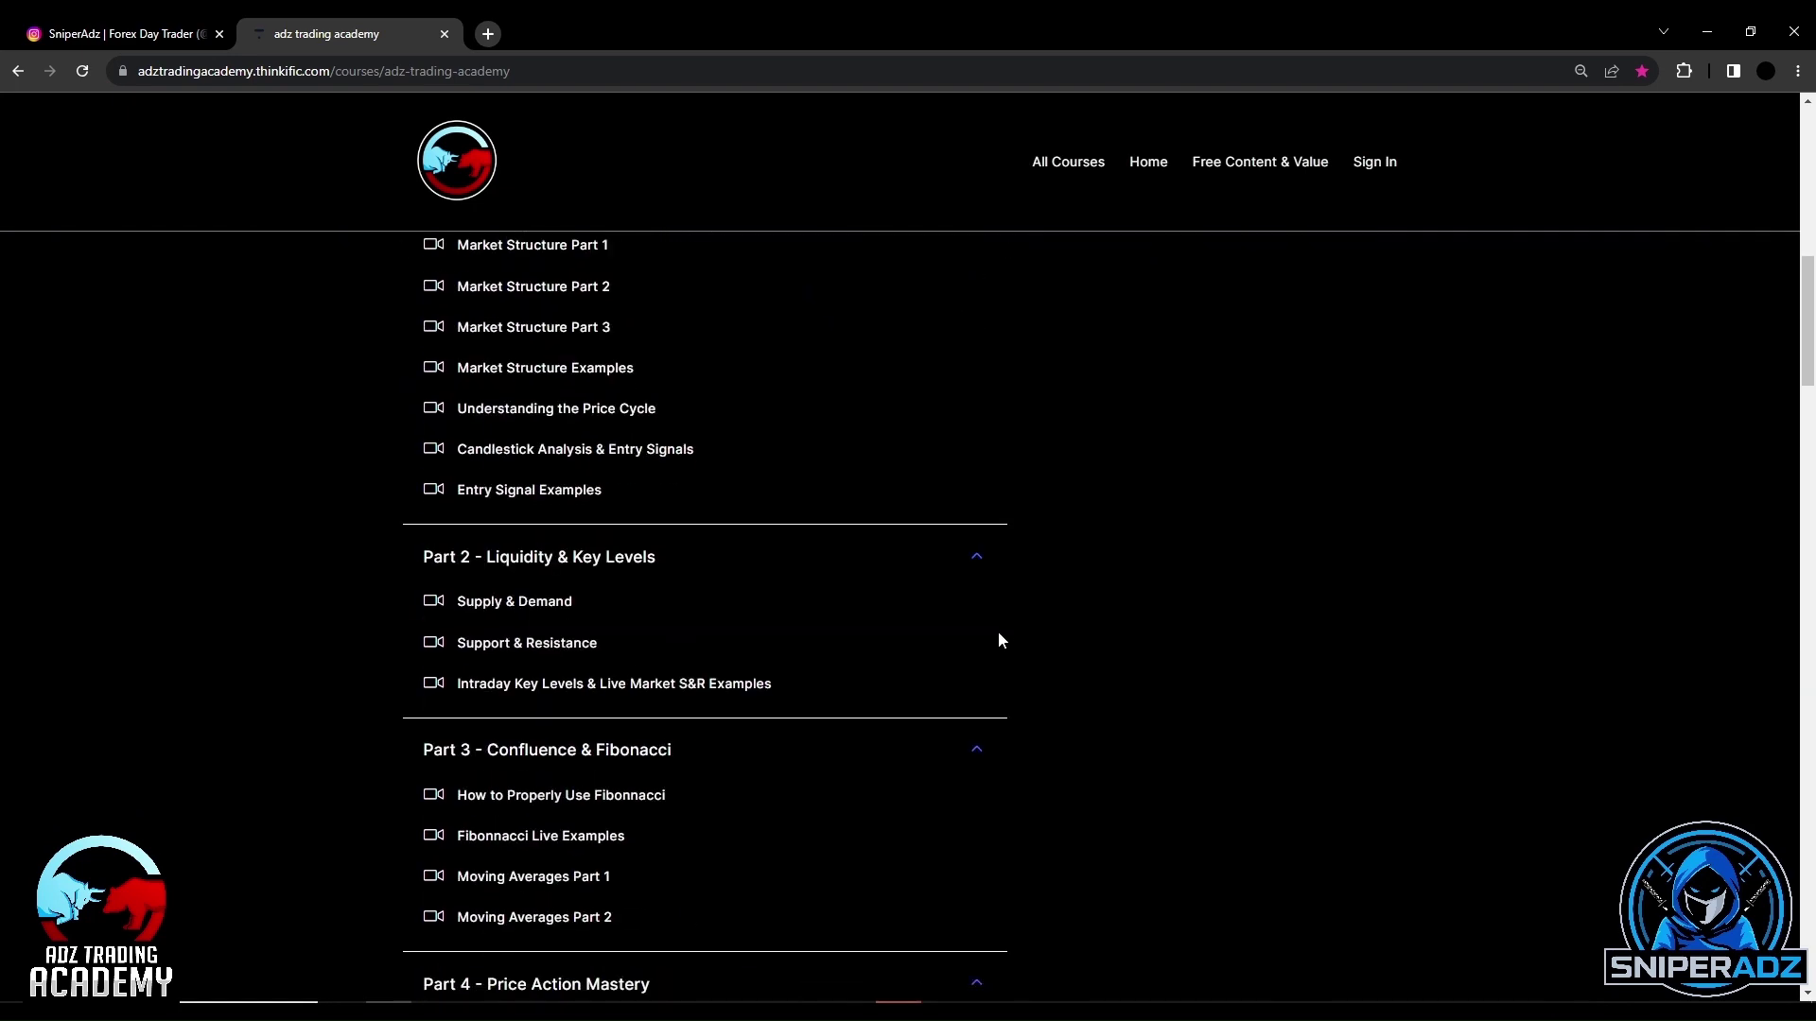
pyautogui.scroll(-15, 1000, 640)
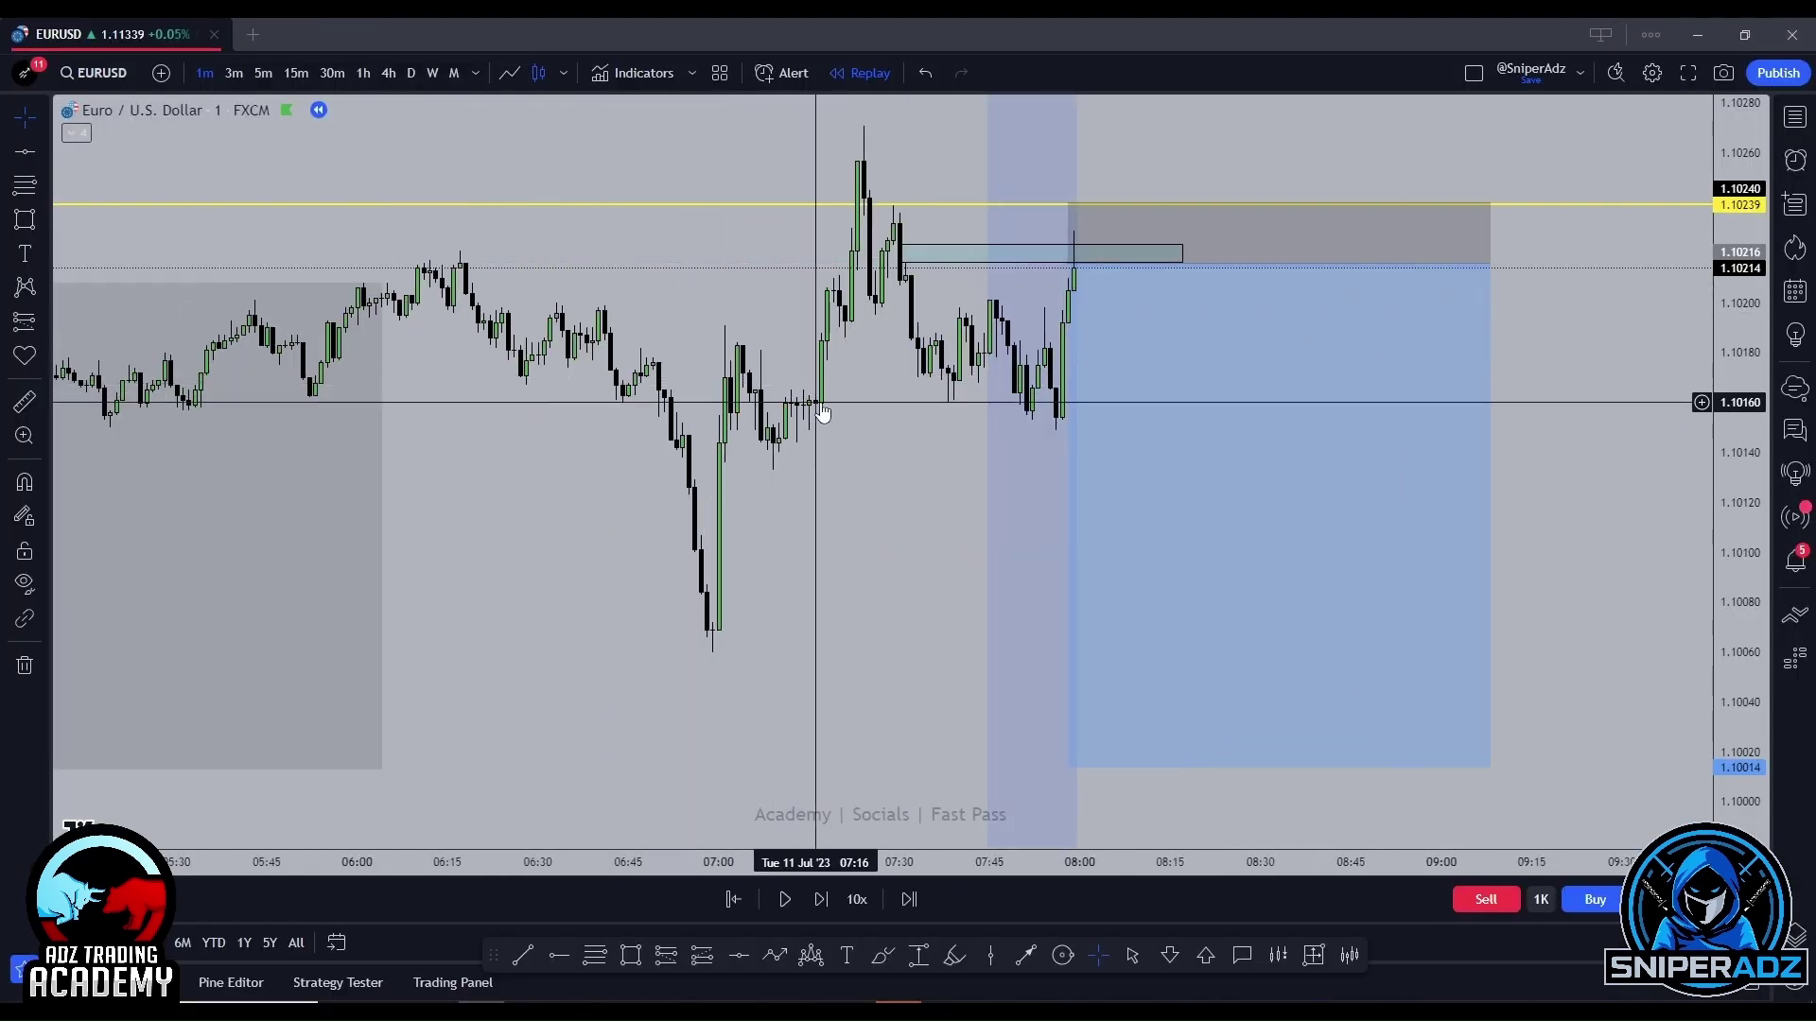
# Play the EURUSD replay forward from the 08:00 short entry and pause it at about 09:30.
pyautogui.scroll(3, 810, 405)
pyautogui.click(790, 906)
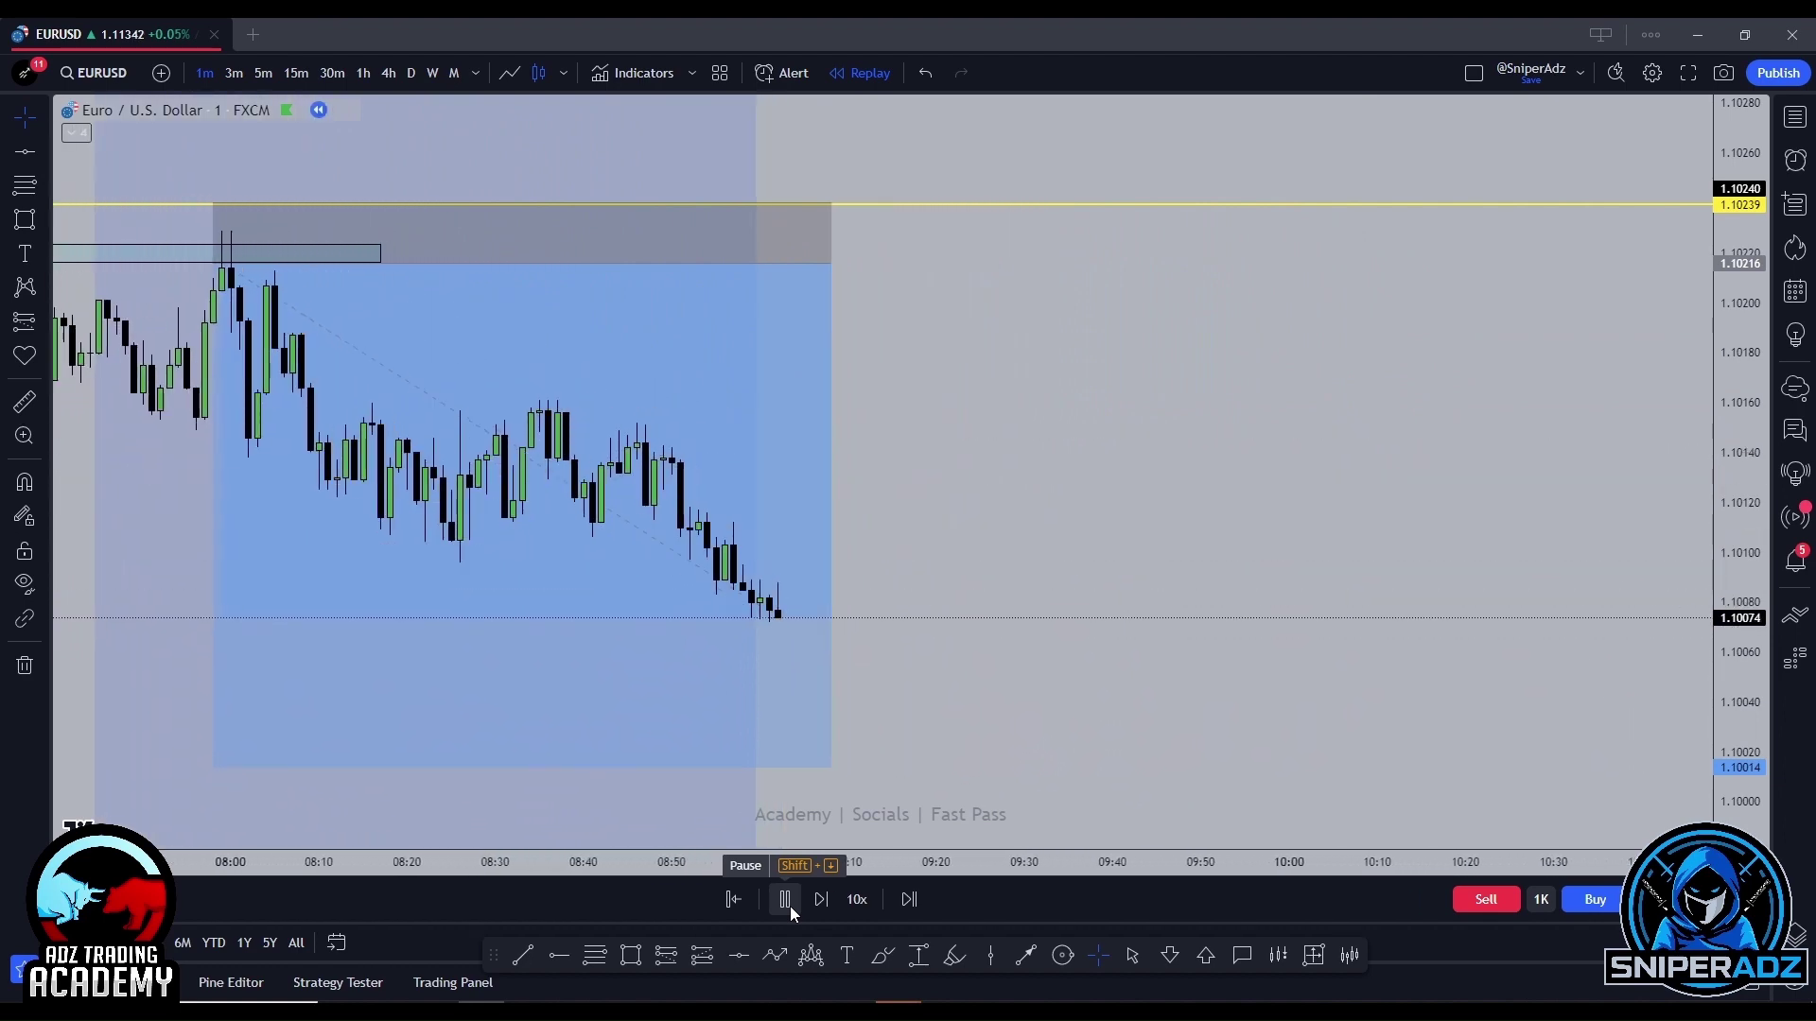
pyautogui.scroll(-2, 901, 659)
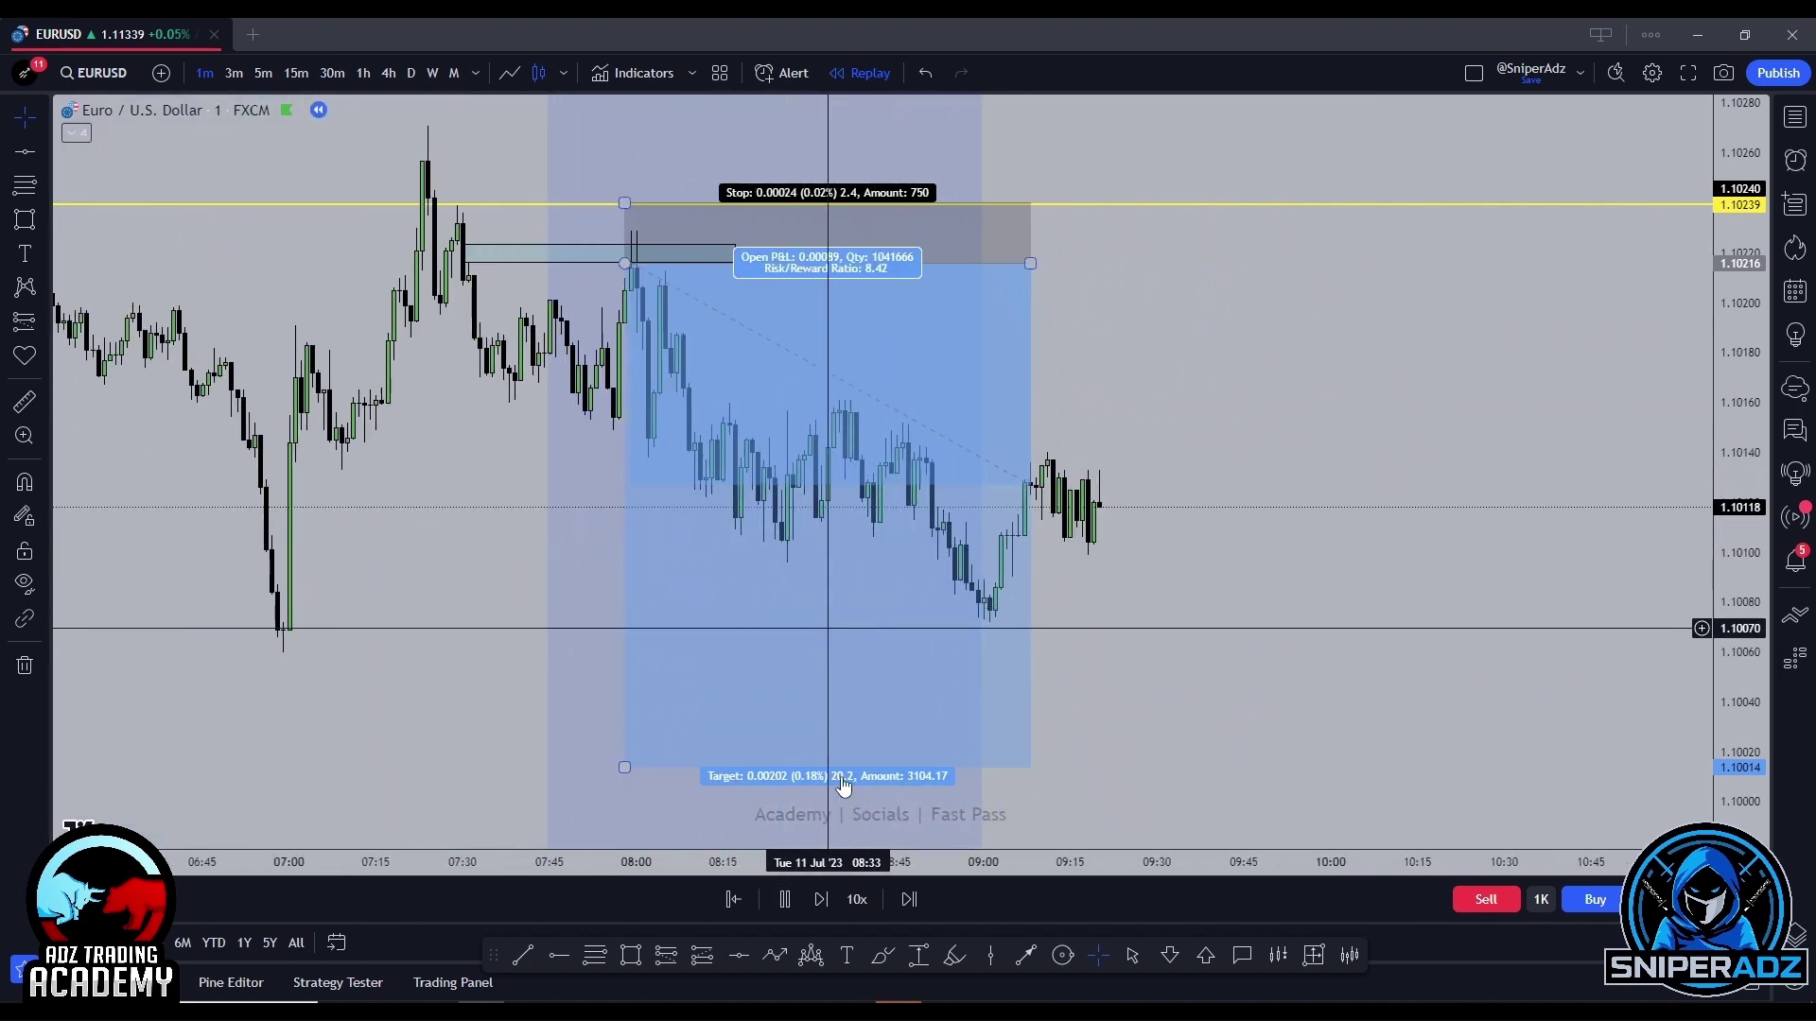
pyautogui.click(787, 901)
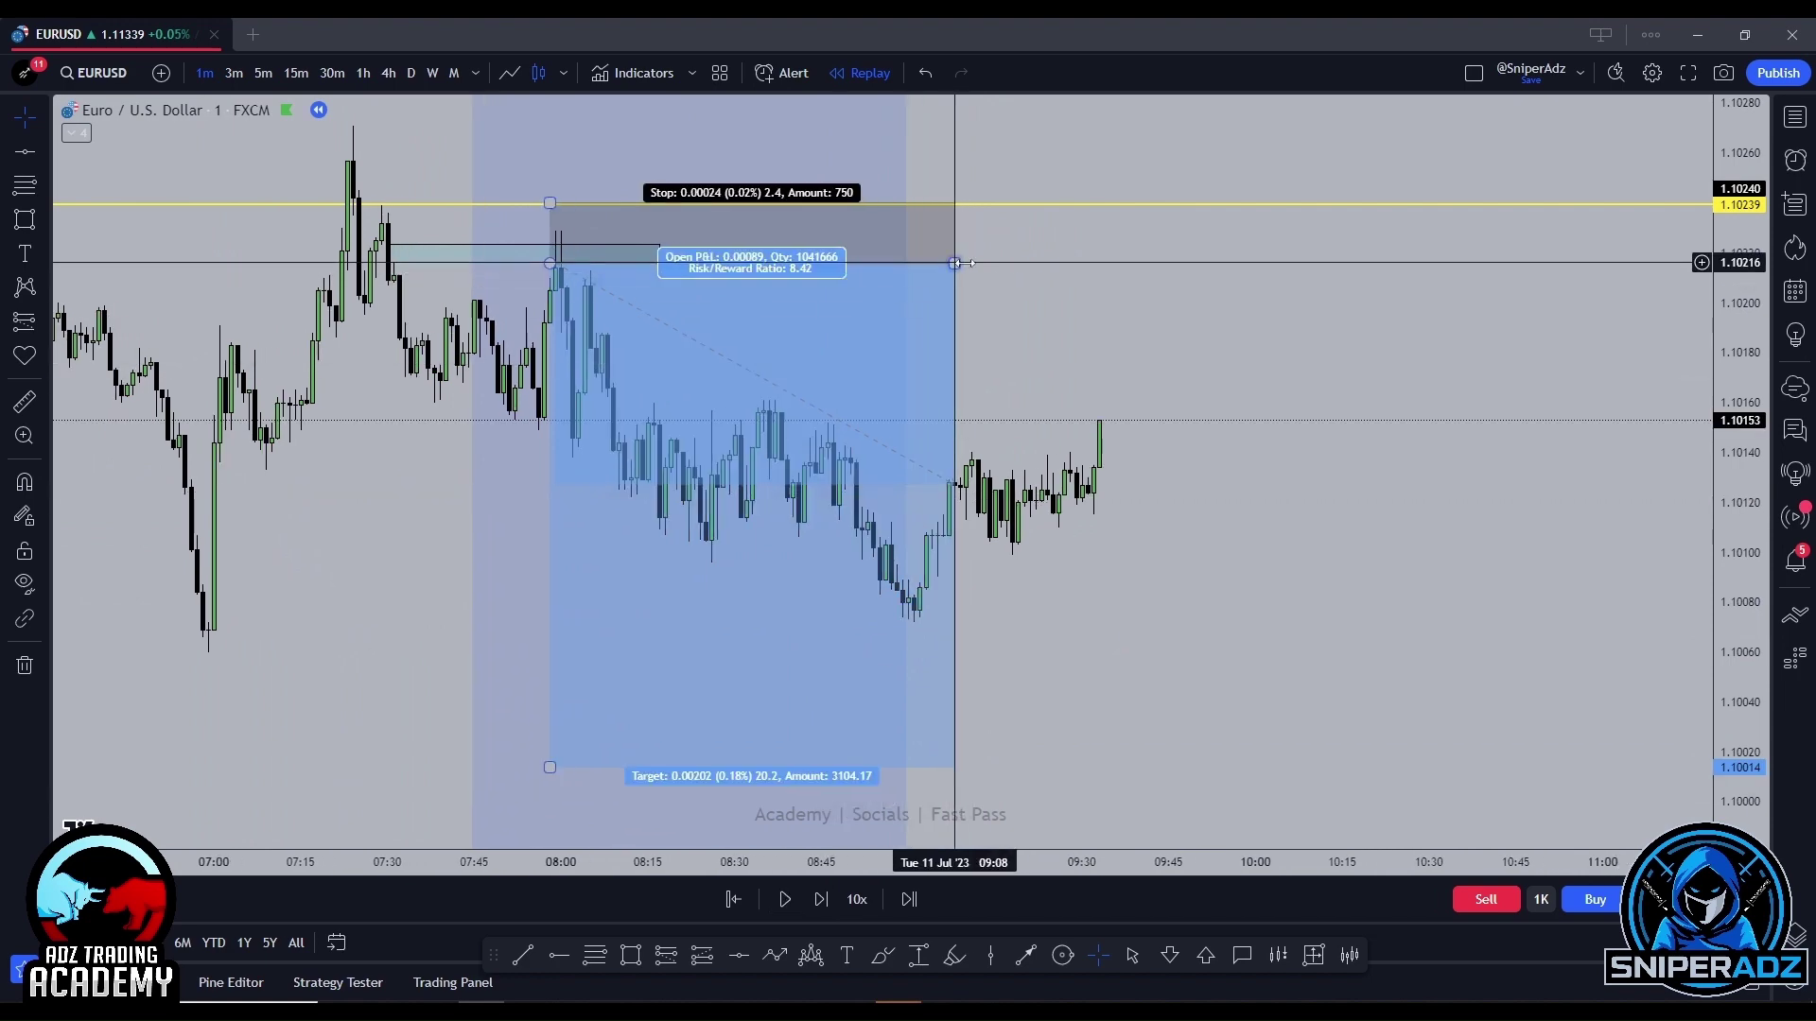
# Extend the short position's end to about 10:40 and run the replay until price trades through the target.
pyautogui.moveTo(952, 287); pyautogui.dragTo(1498, 286)
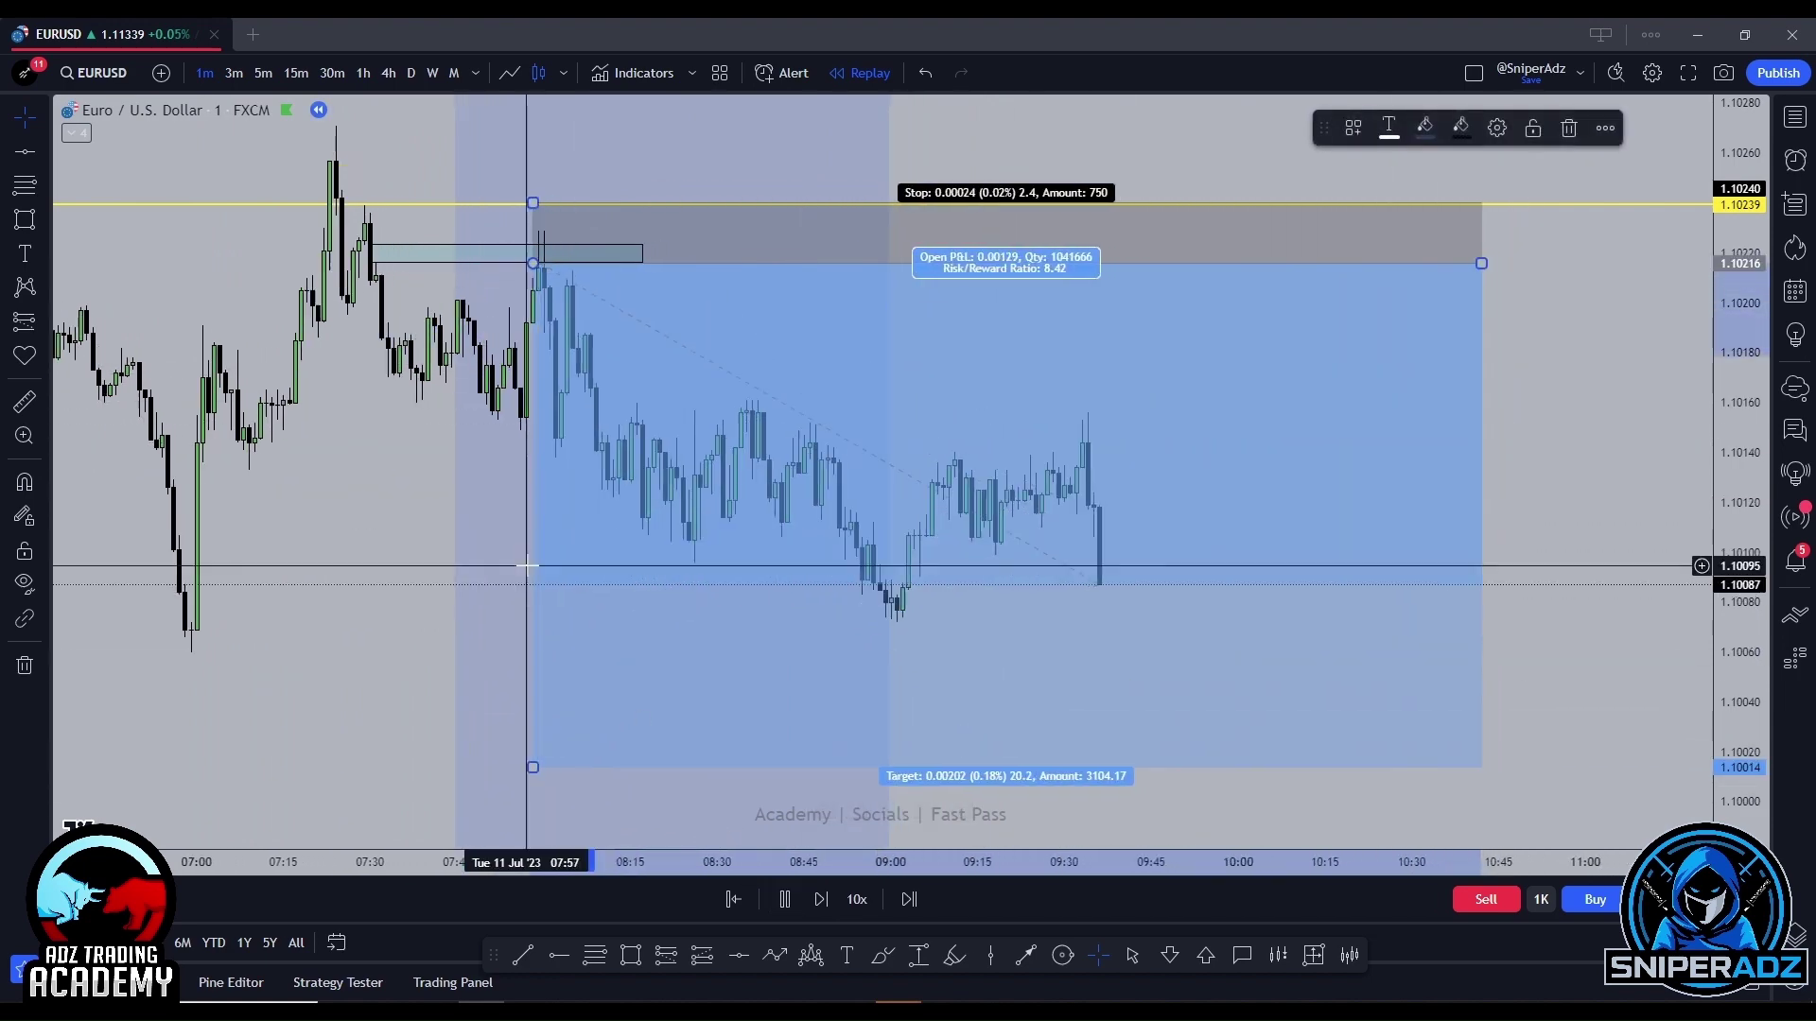
pyautogui.scroll(-2, 619, 586)
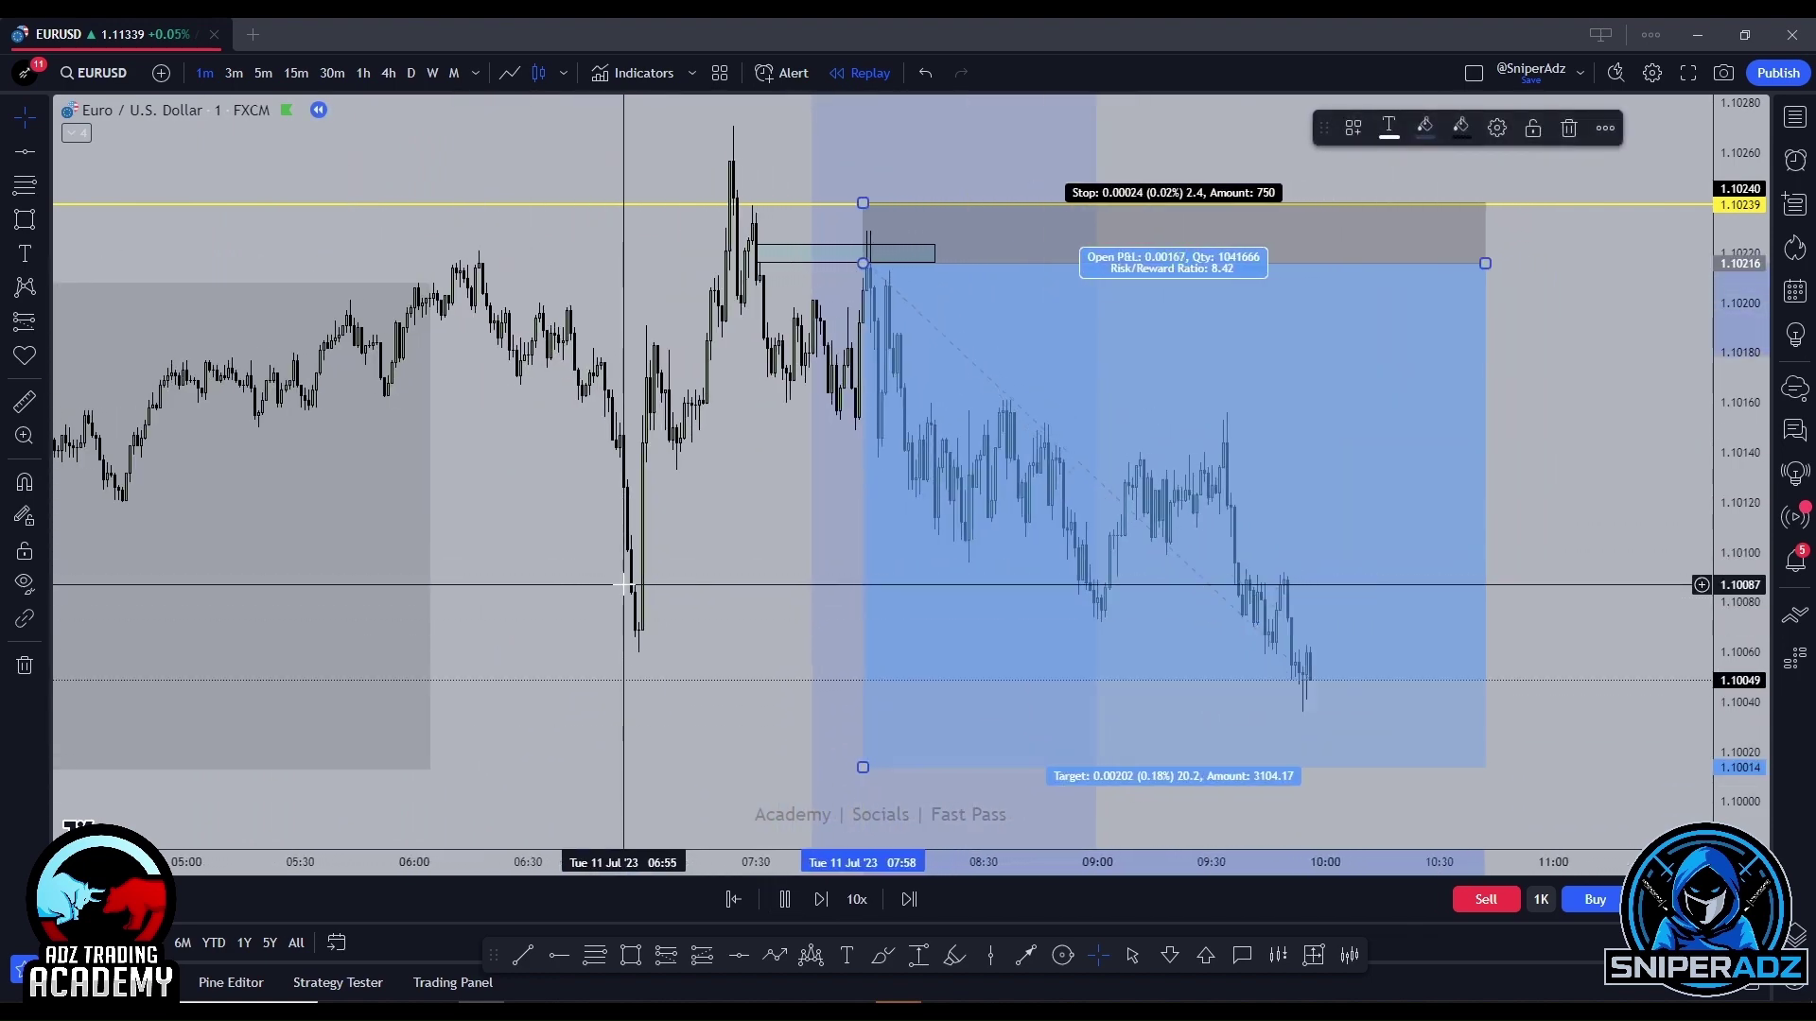
pyautogui.click(789, 903)
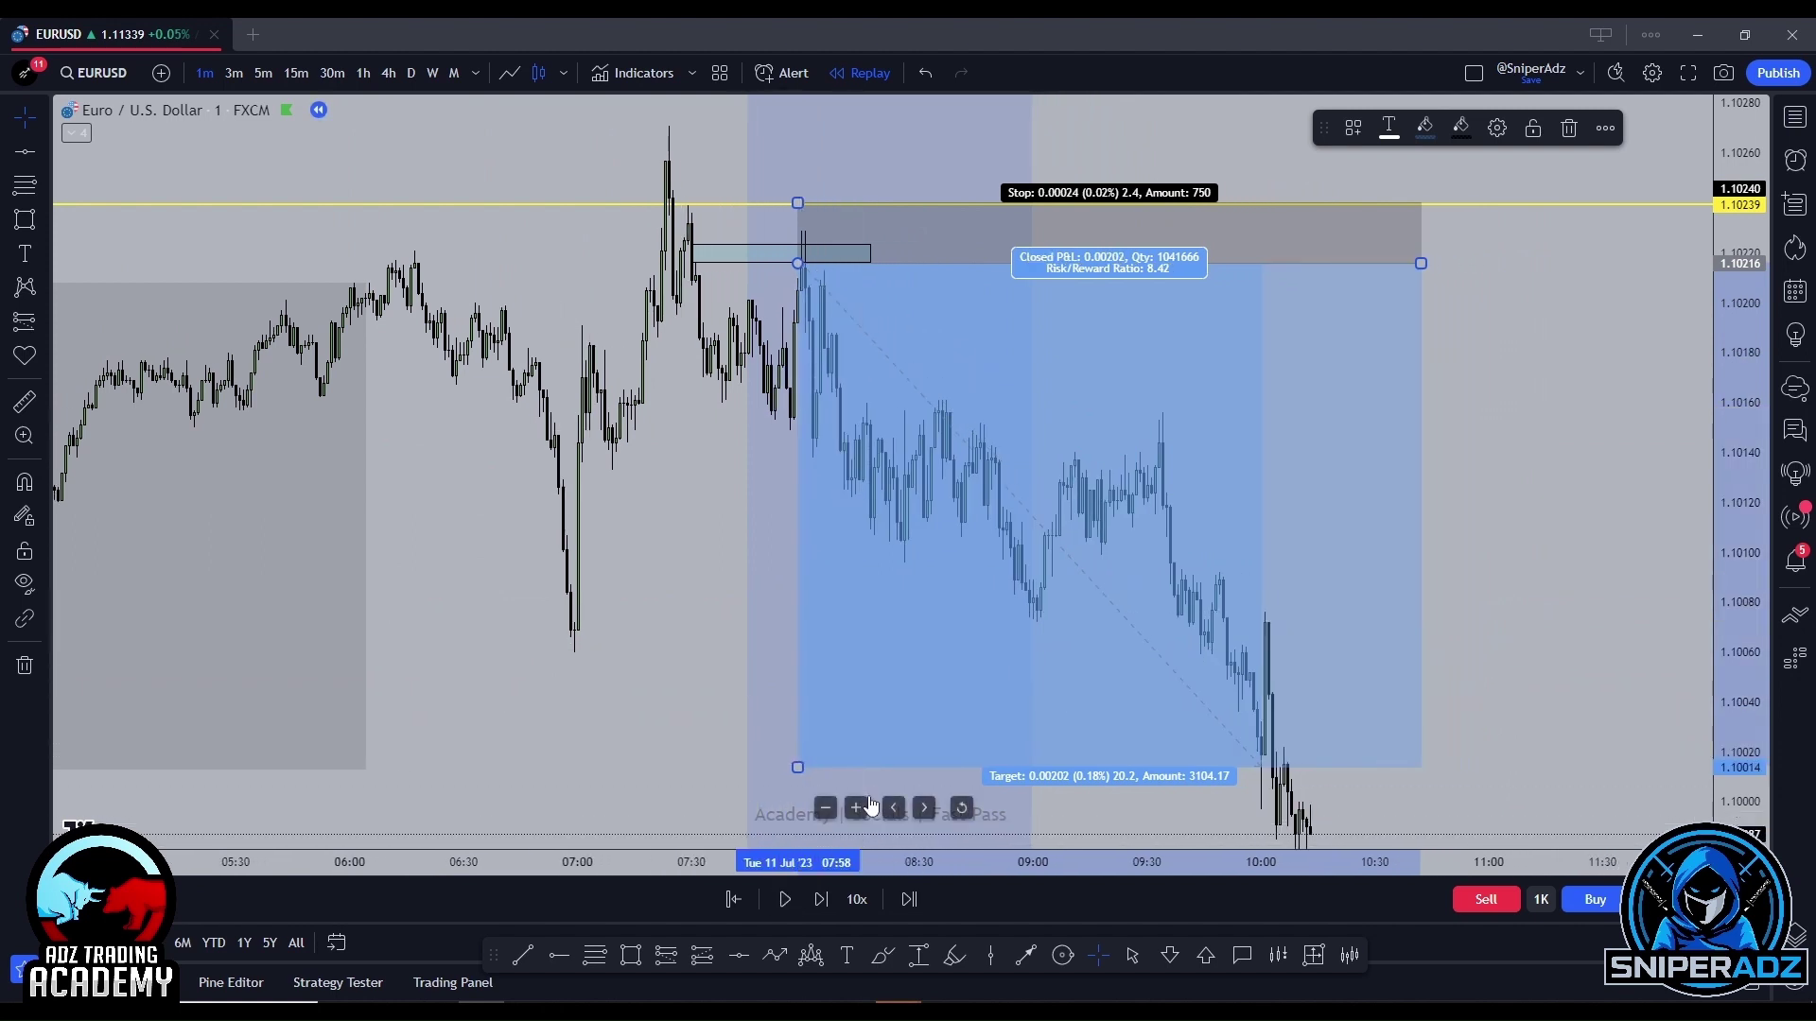
# Examine the completed short from its 08:00 entry down to the target alongside the earlier grey session box.
pyautogui.moveTo(871, 806); pyautogui.dragTo(794, 779)
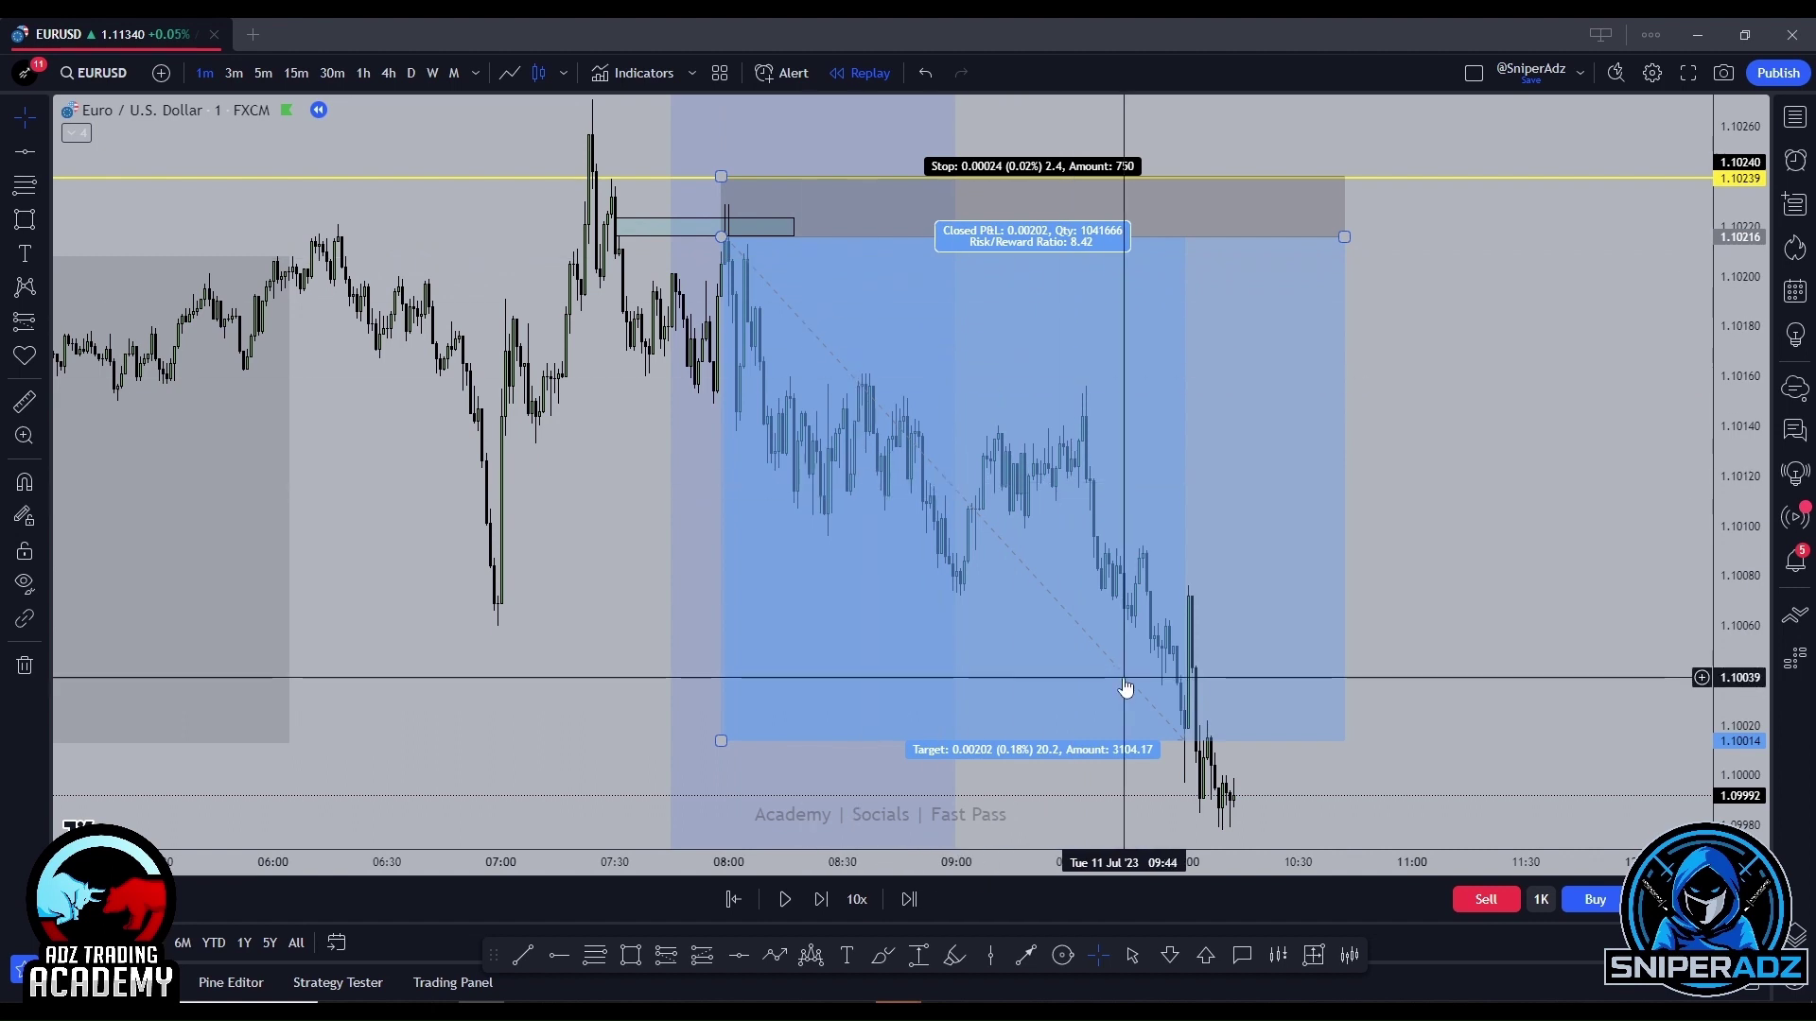
pyautogui.click(1488, 567)
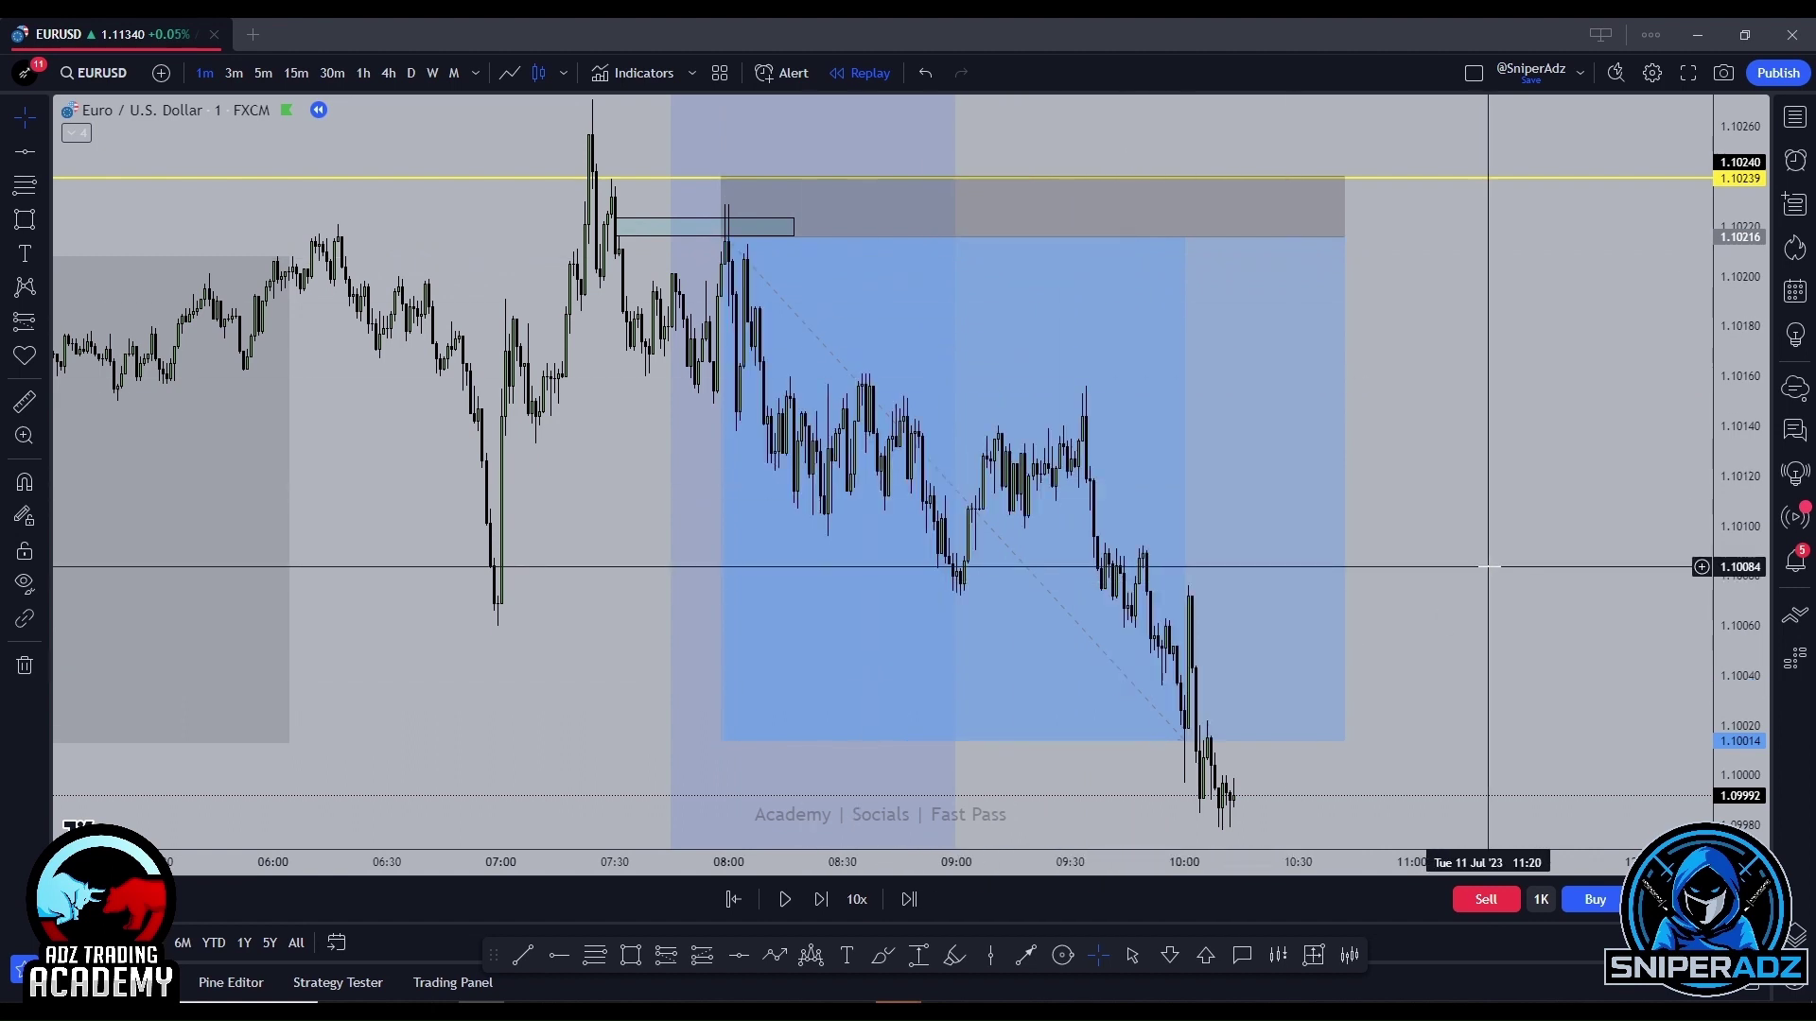
pyautogui.scroll(-2, 1484, 567)
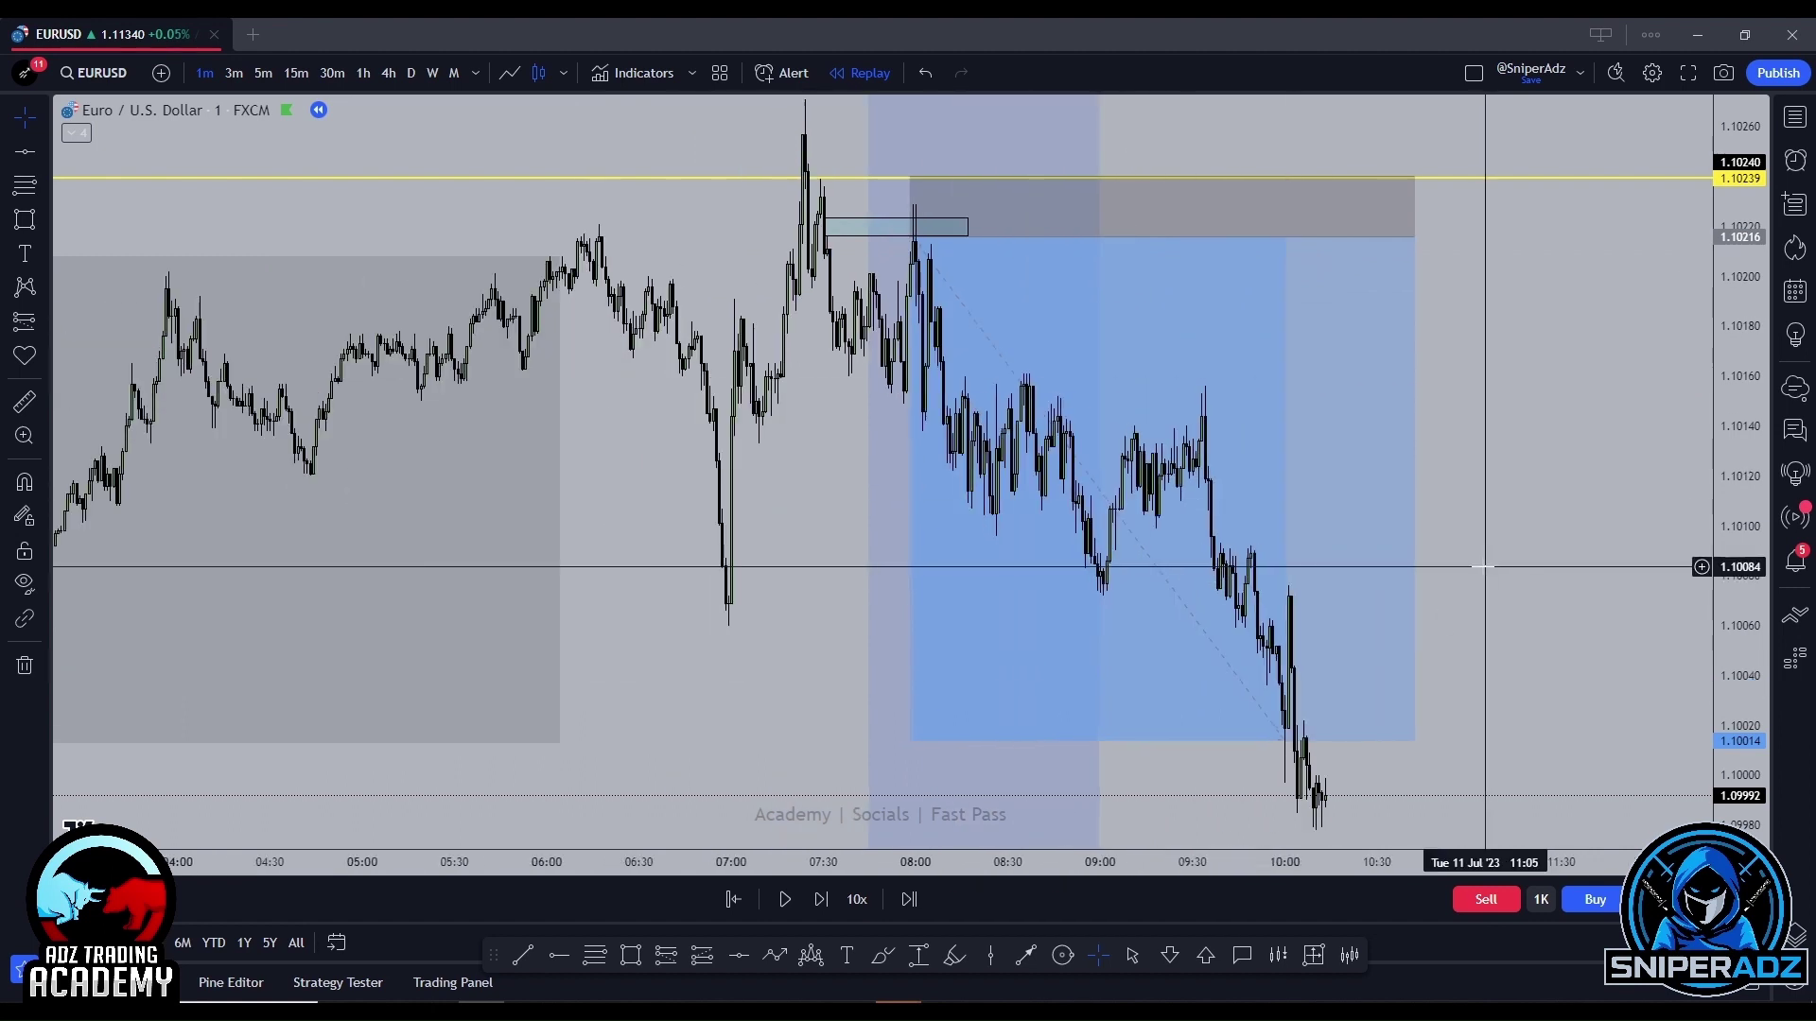
pyautogui.scroll(3, 1484, 566)
pyautogui.scroll(-1, 1397, 622)
pyautogui.scroll(-3, 1513, 563)
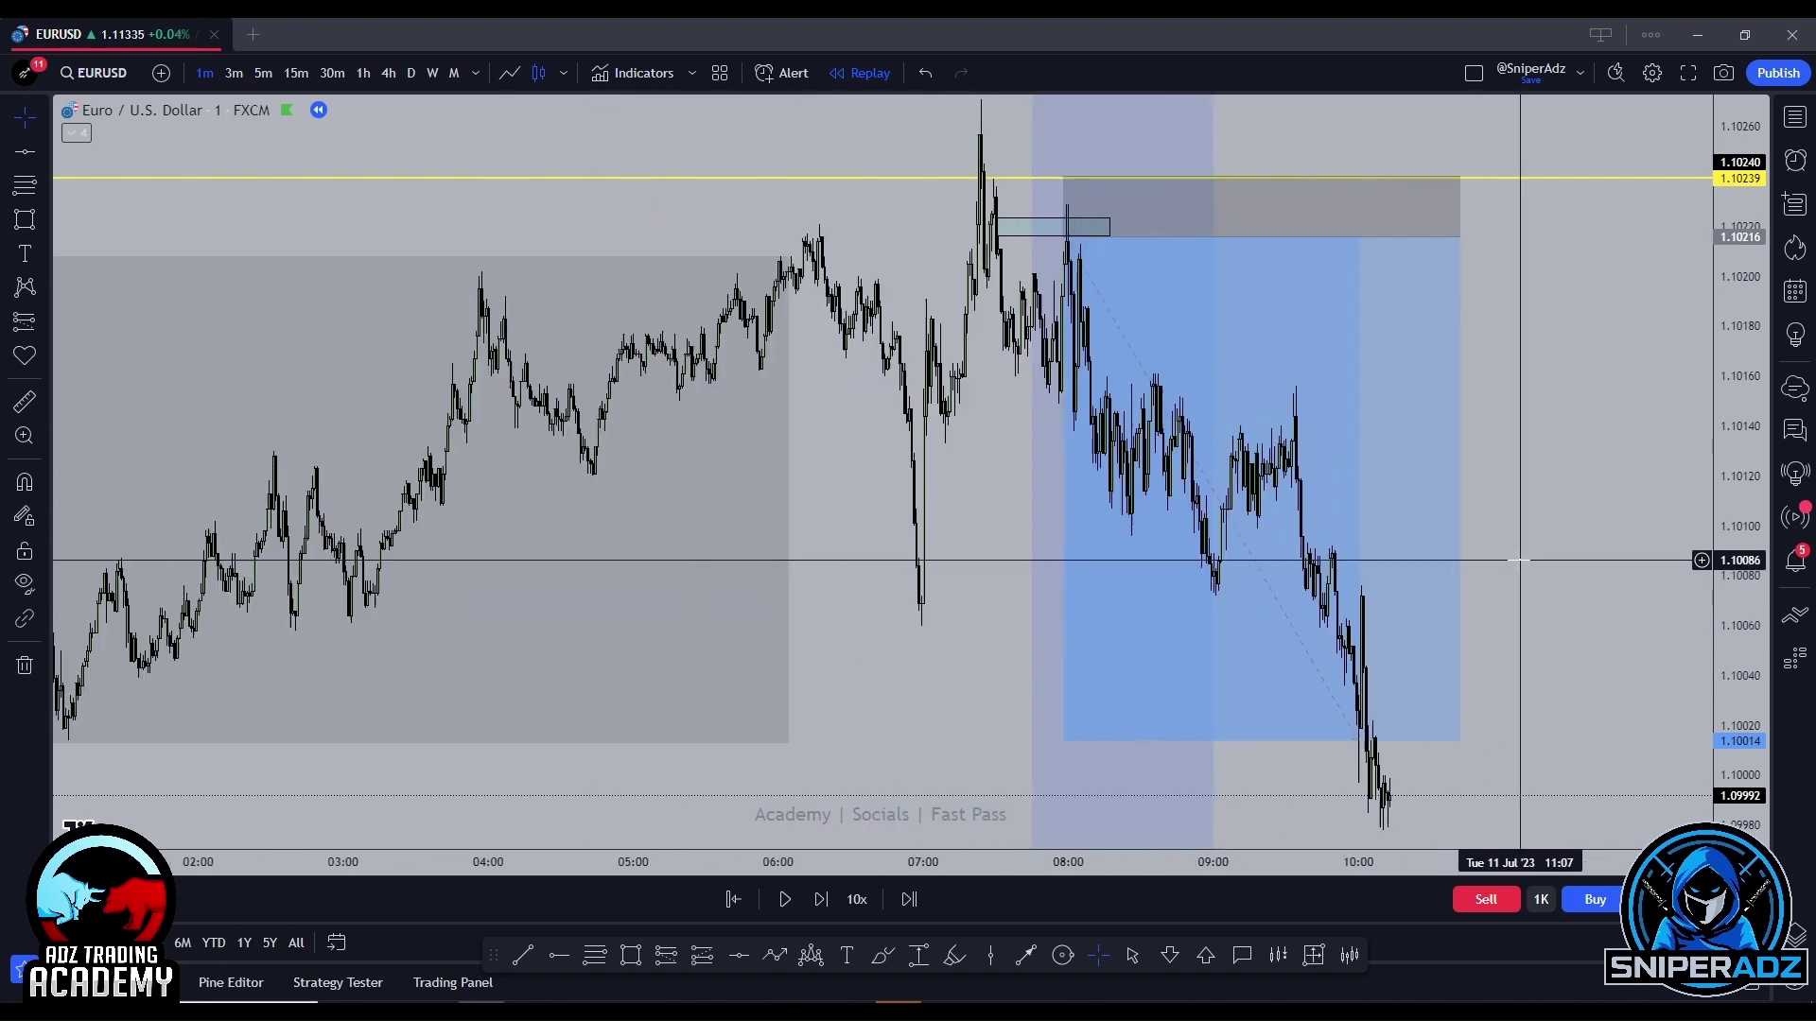
pyautogui.scroll(2, 1488, 580)
# Try lowering the short position's target to 1.09978 and restore it to 1.10014.
pyautogui.moveTo(1520, 624); pyautogui.dragTo(1525, 515)
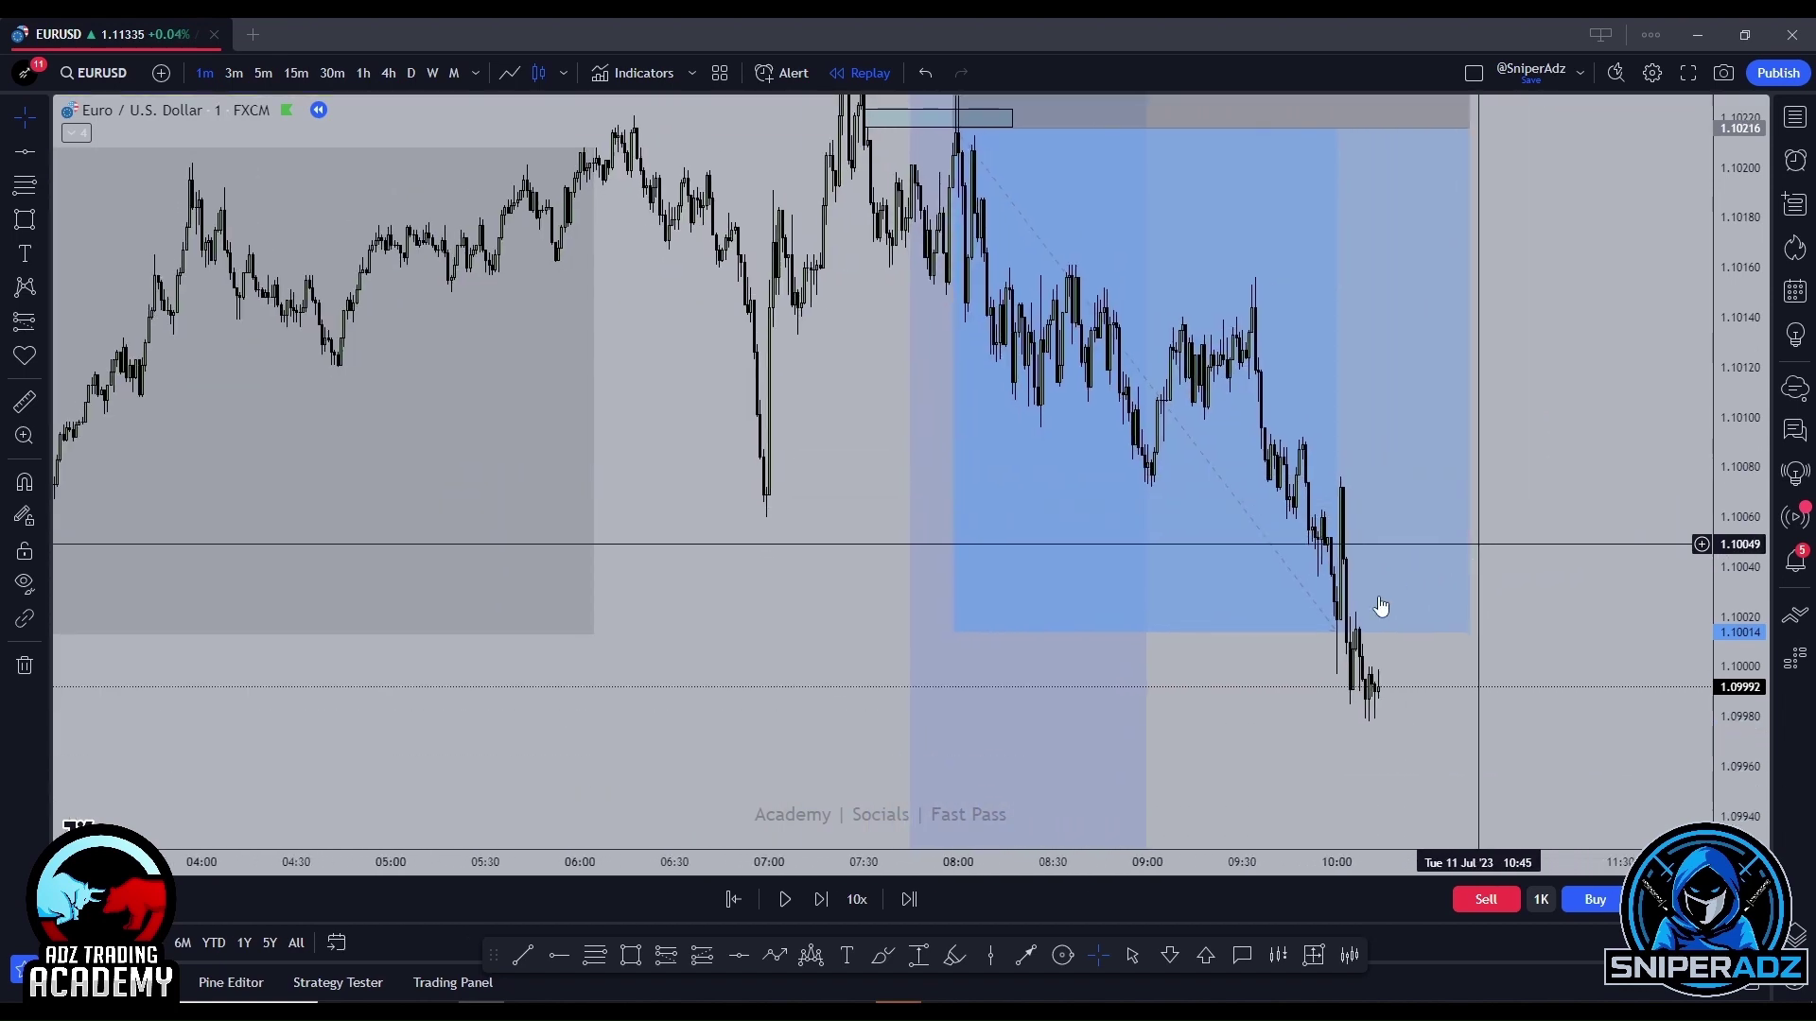
pyautogui.click(952, 631)
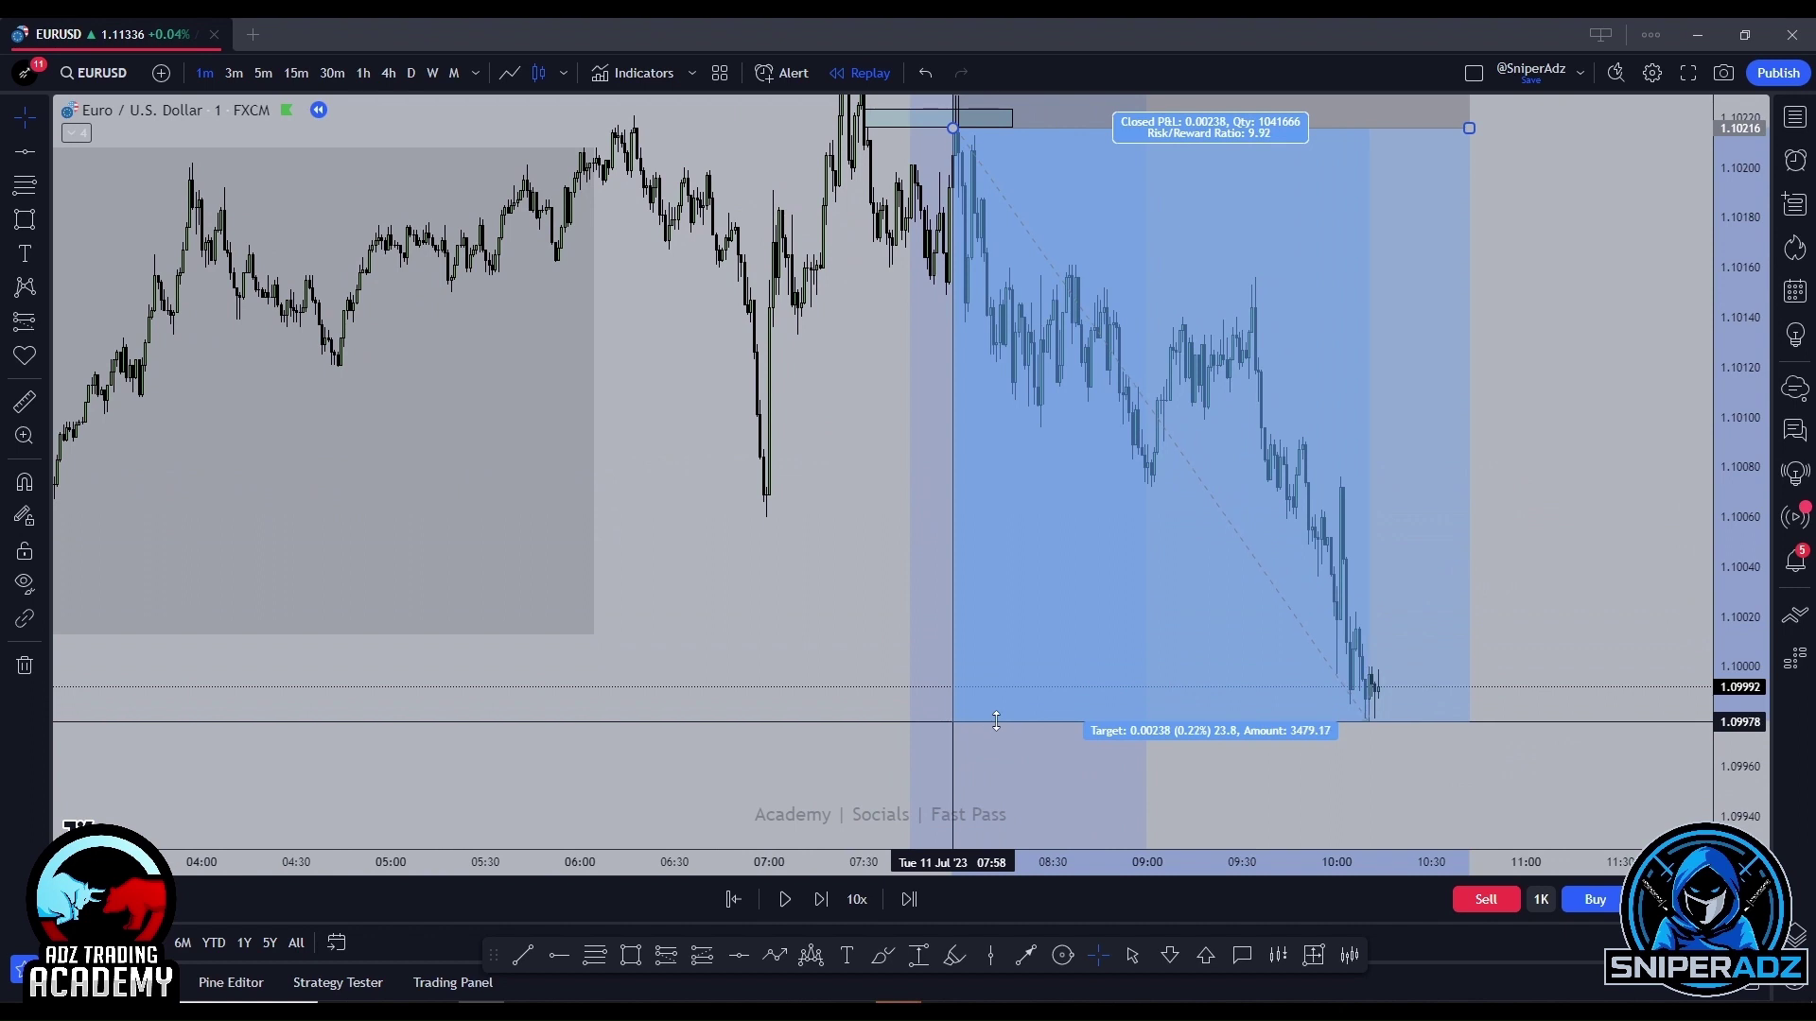
pyautogui.moveTo(988, 715); pyautogui.dragTo(988, 631)
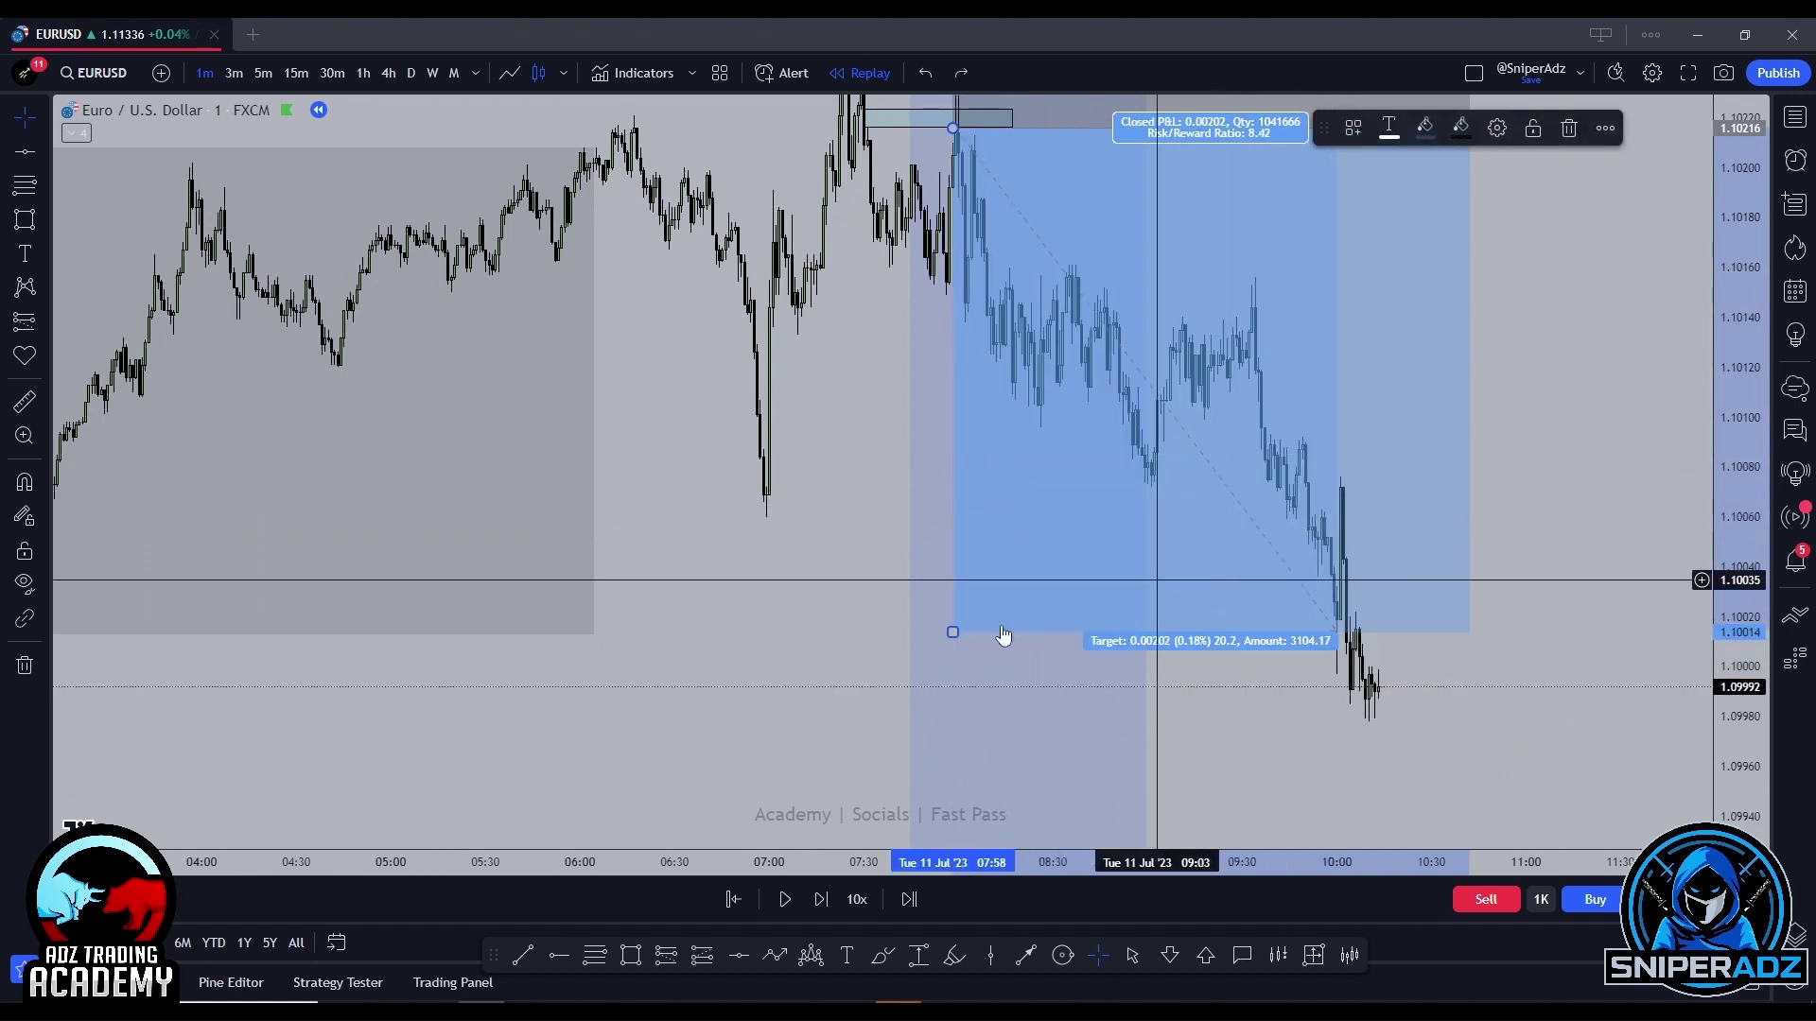
# Draw a dotted trend line from the grey session box's low at about 06:00 to about 08:15, and reset the price scale.
pyautogui.hotkey('alt', 't')
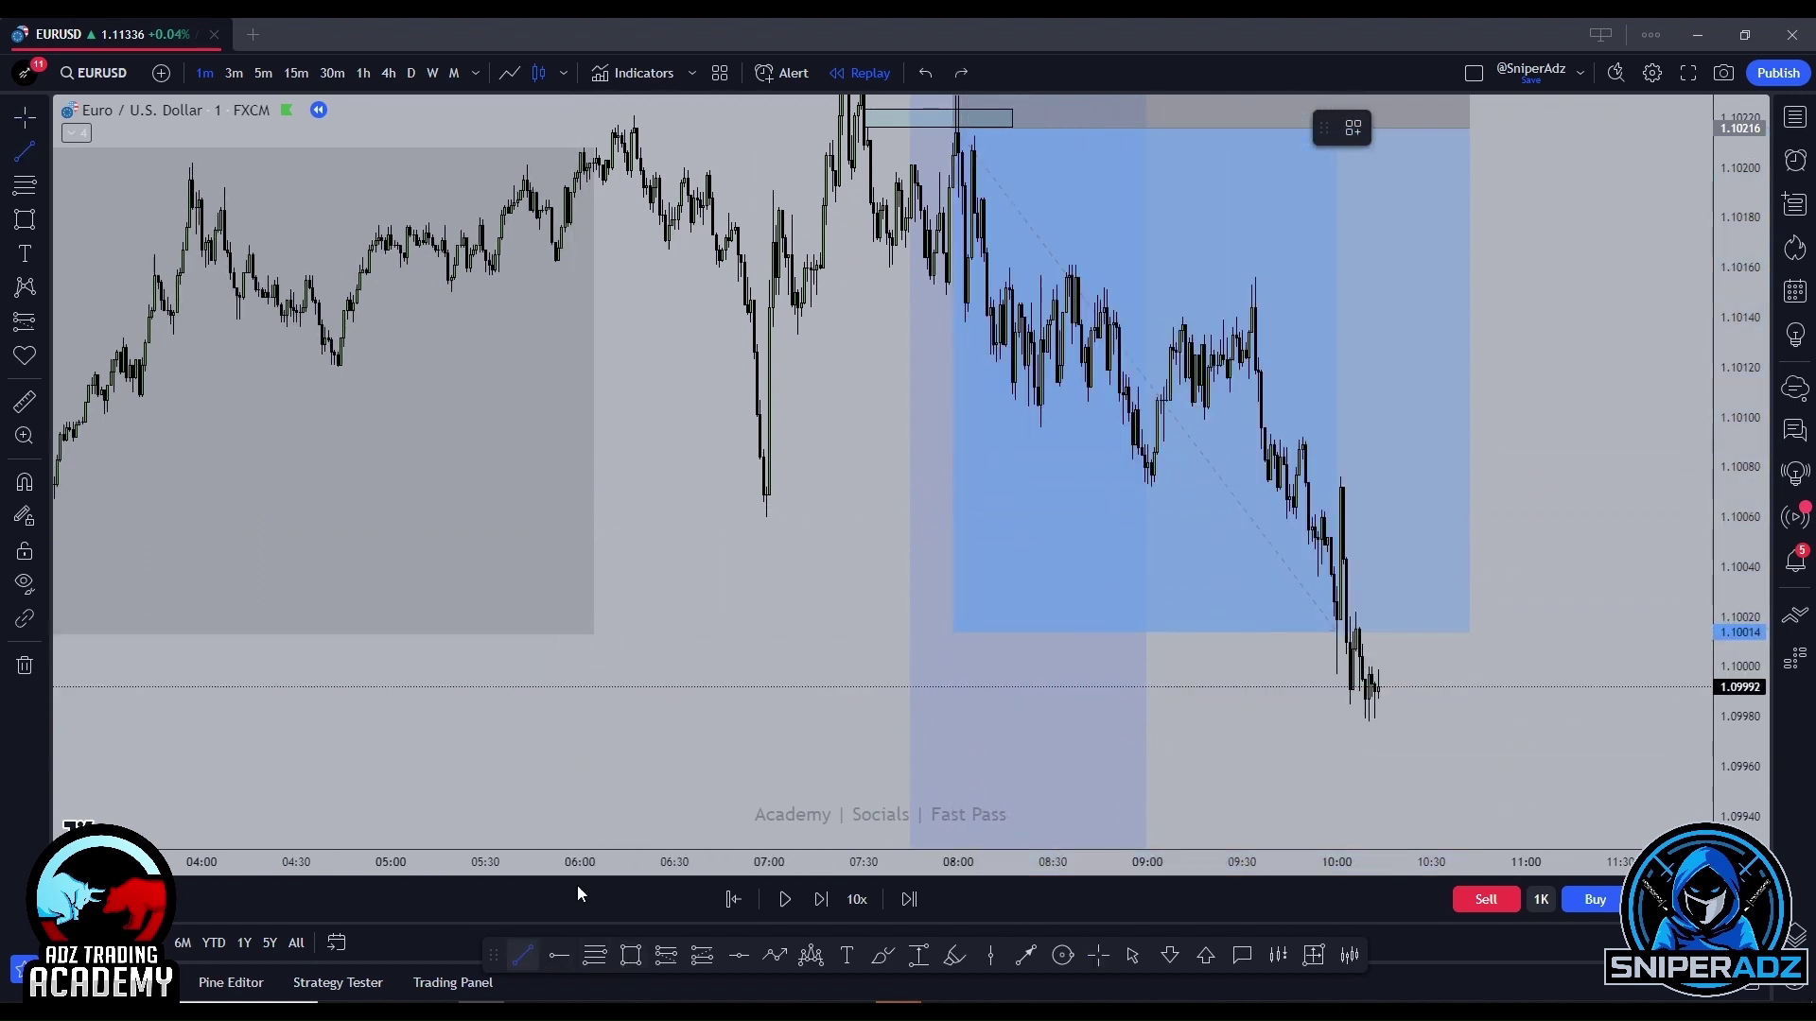
pyautogui.click(586, 636)
pyautogui.click(1008, 636)
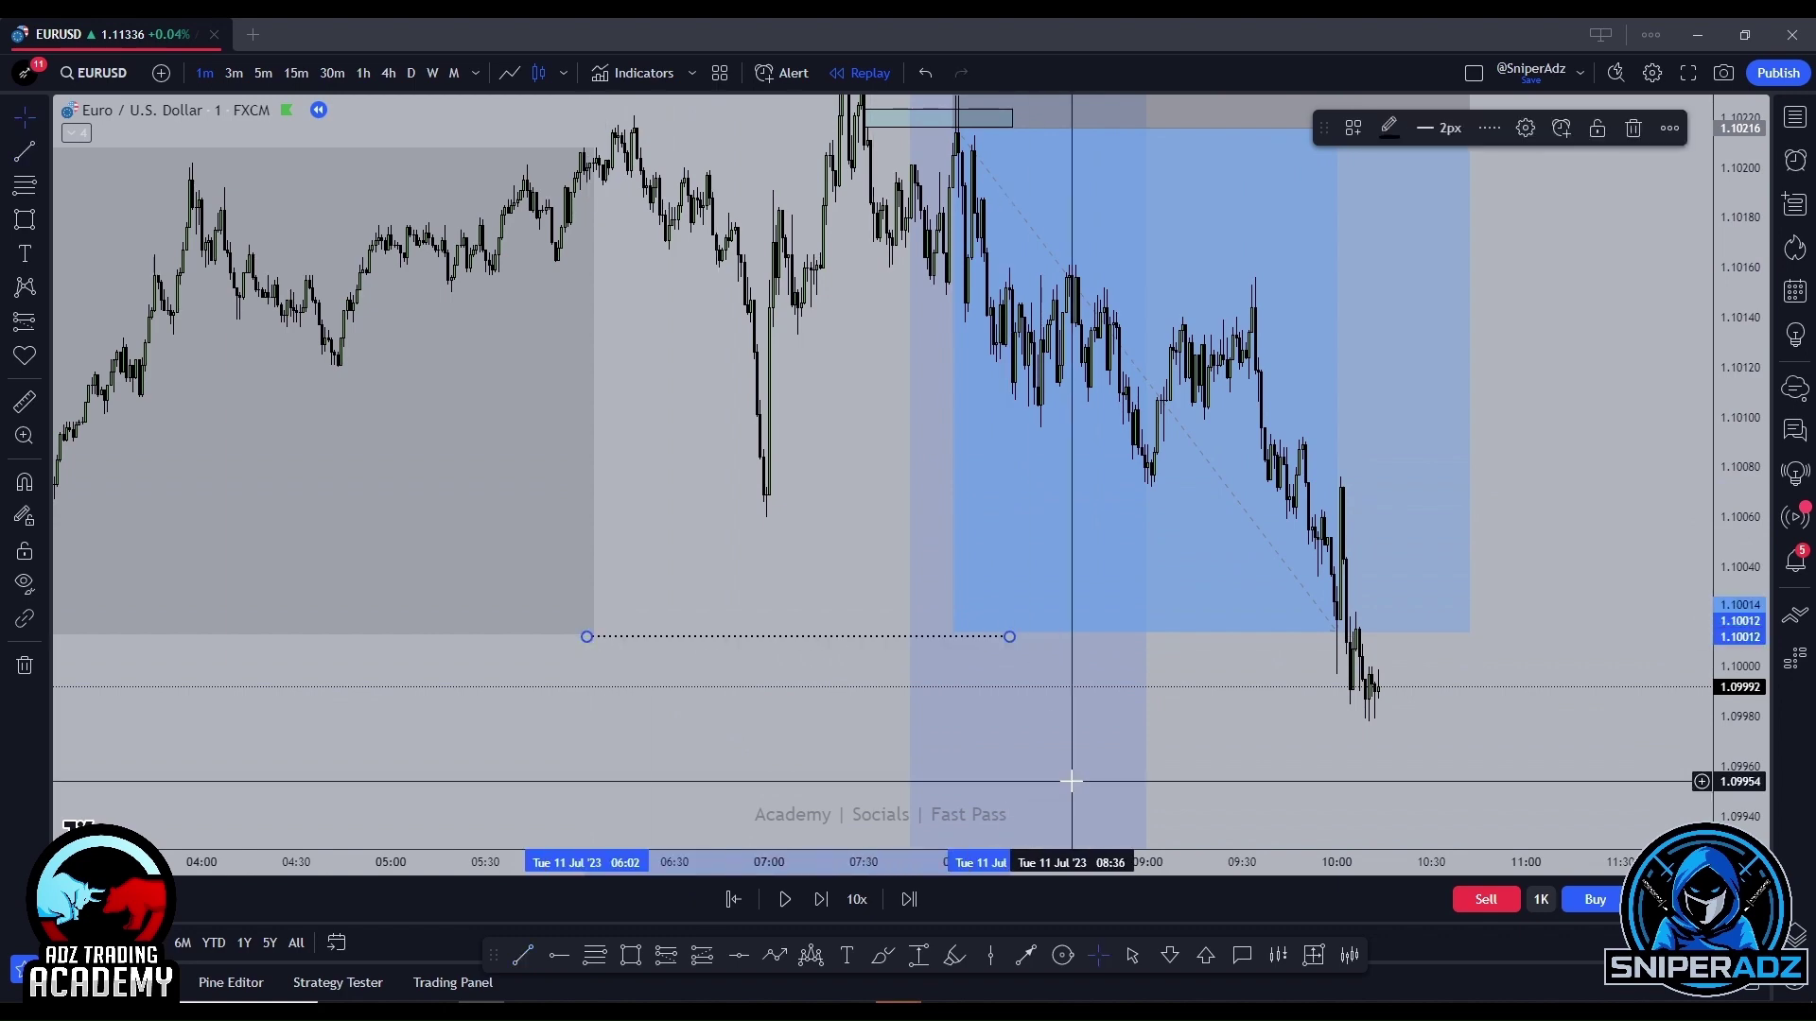
pyautogui.doubleClick(1751, 590)
pyautogui.scroll(-5, 1588, 599)
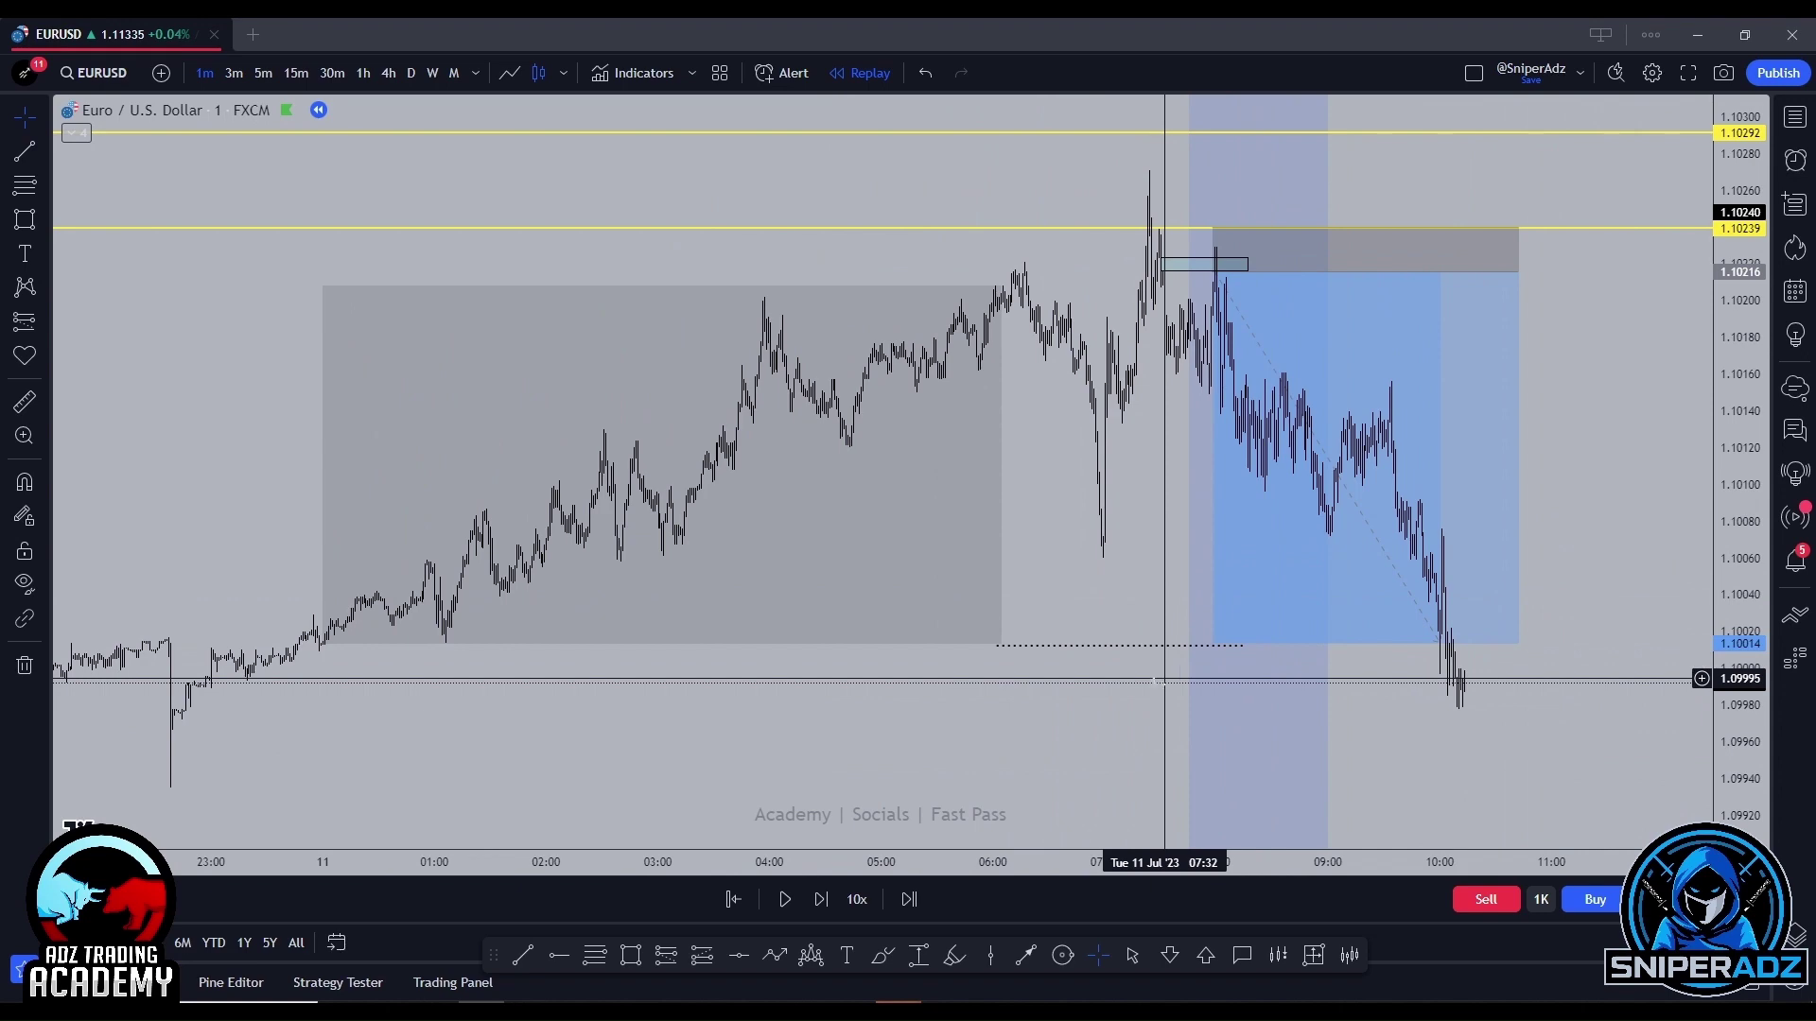
# Switch to the browser's SniperAdz Instagram profile, look through its posts, and return to the EURUSD chart in TradingView.
pyautogui.click(389, 1012)
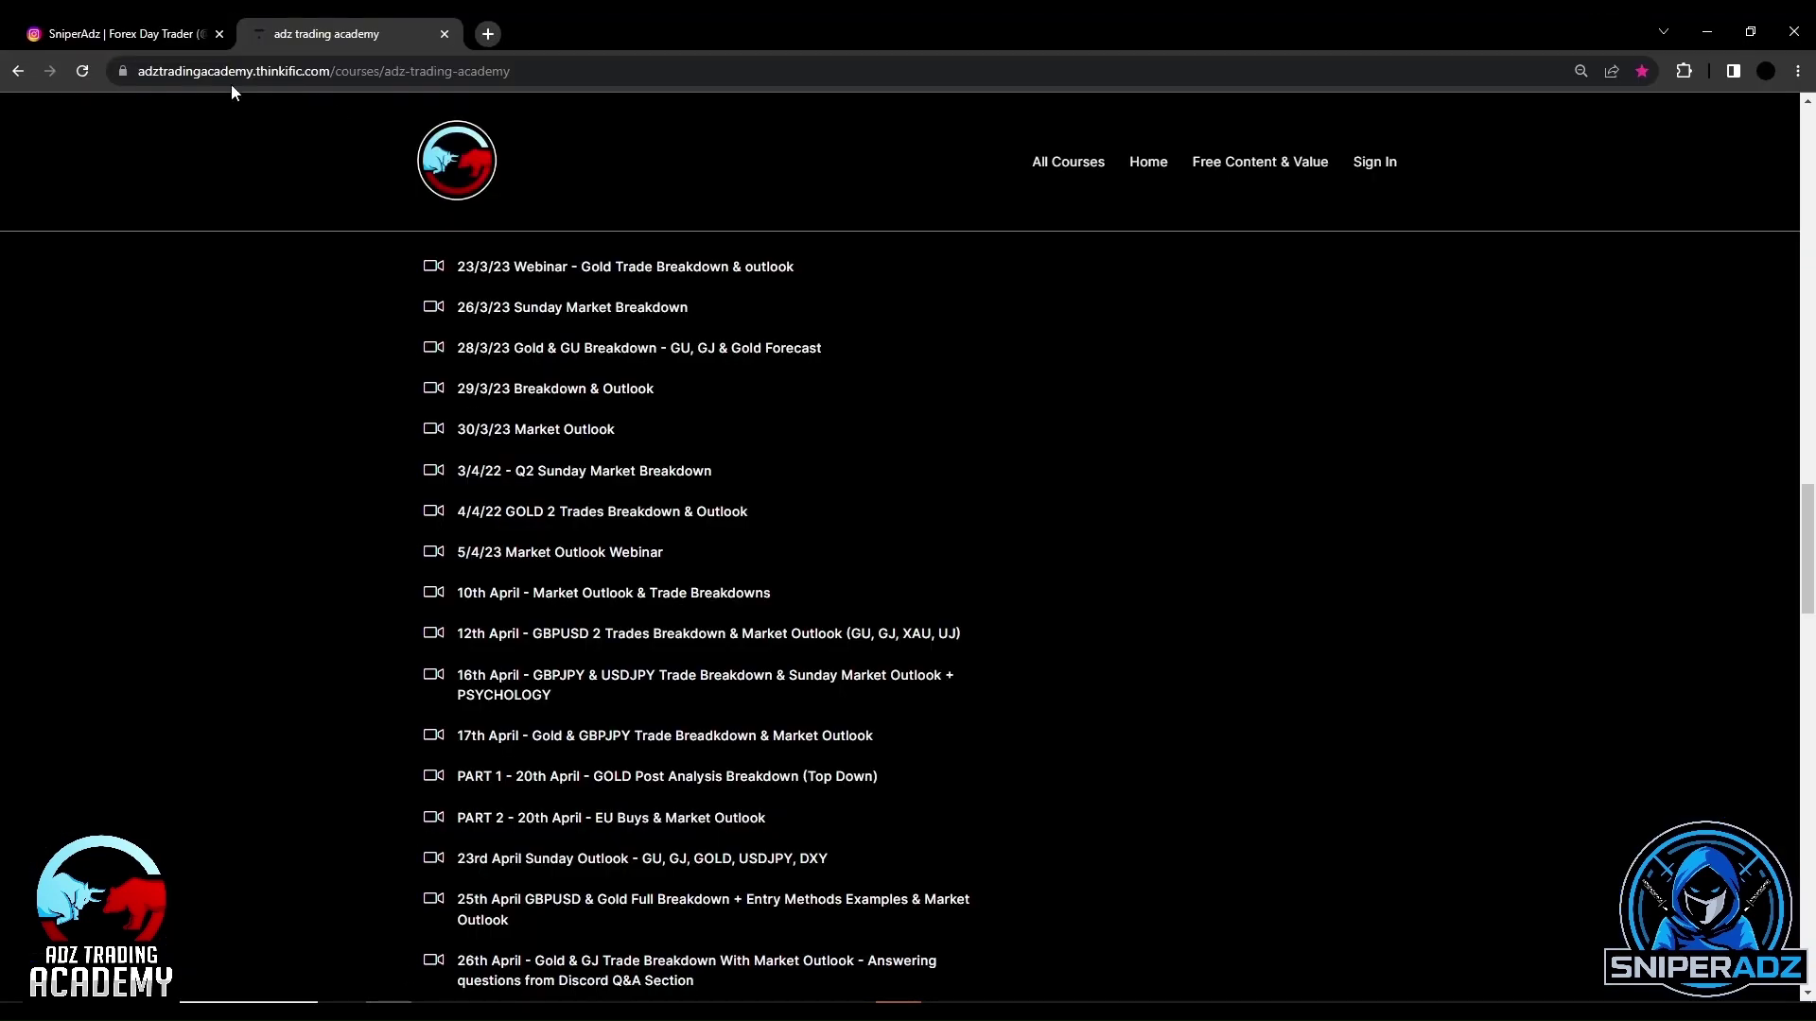
pyautogui.click(165, 34)
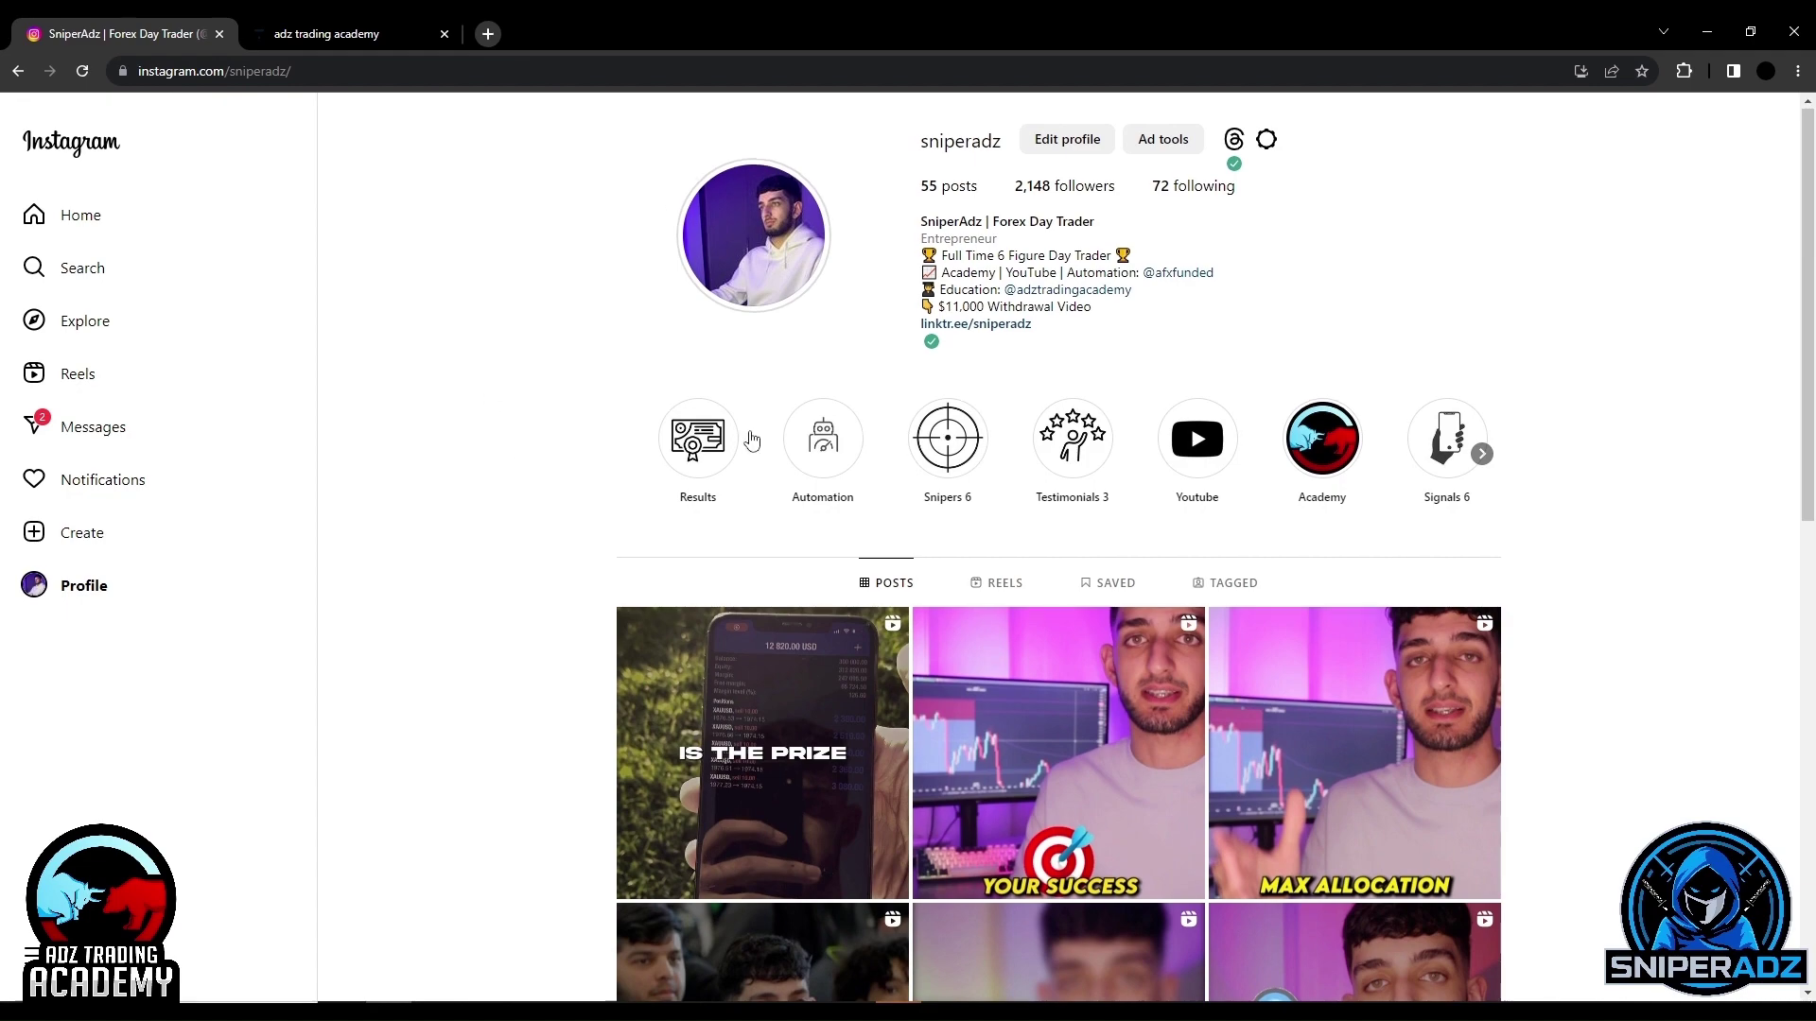
pyautogui.scroll(-8, 1074, 659)
pyautogui.scroll(-4, 1074, 659)
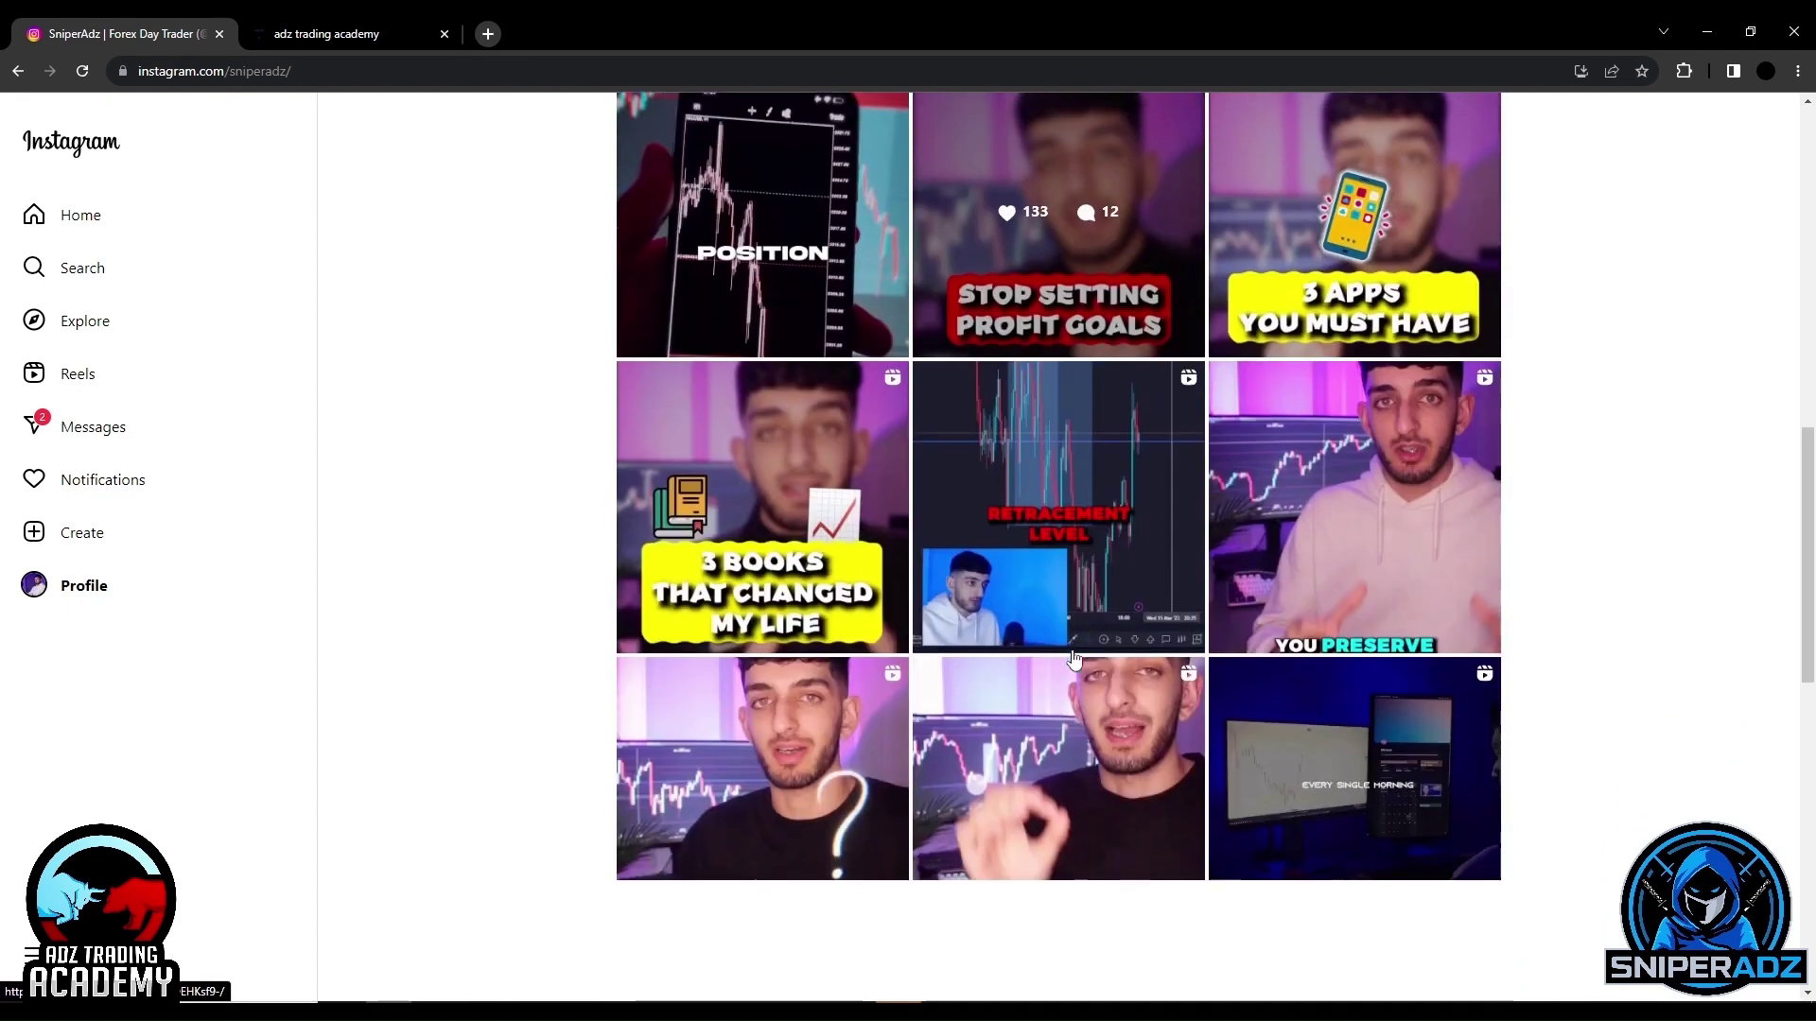
pyautogui.scroll(12, 1075, 659)
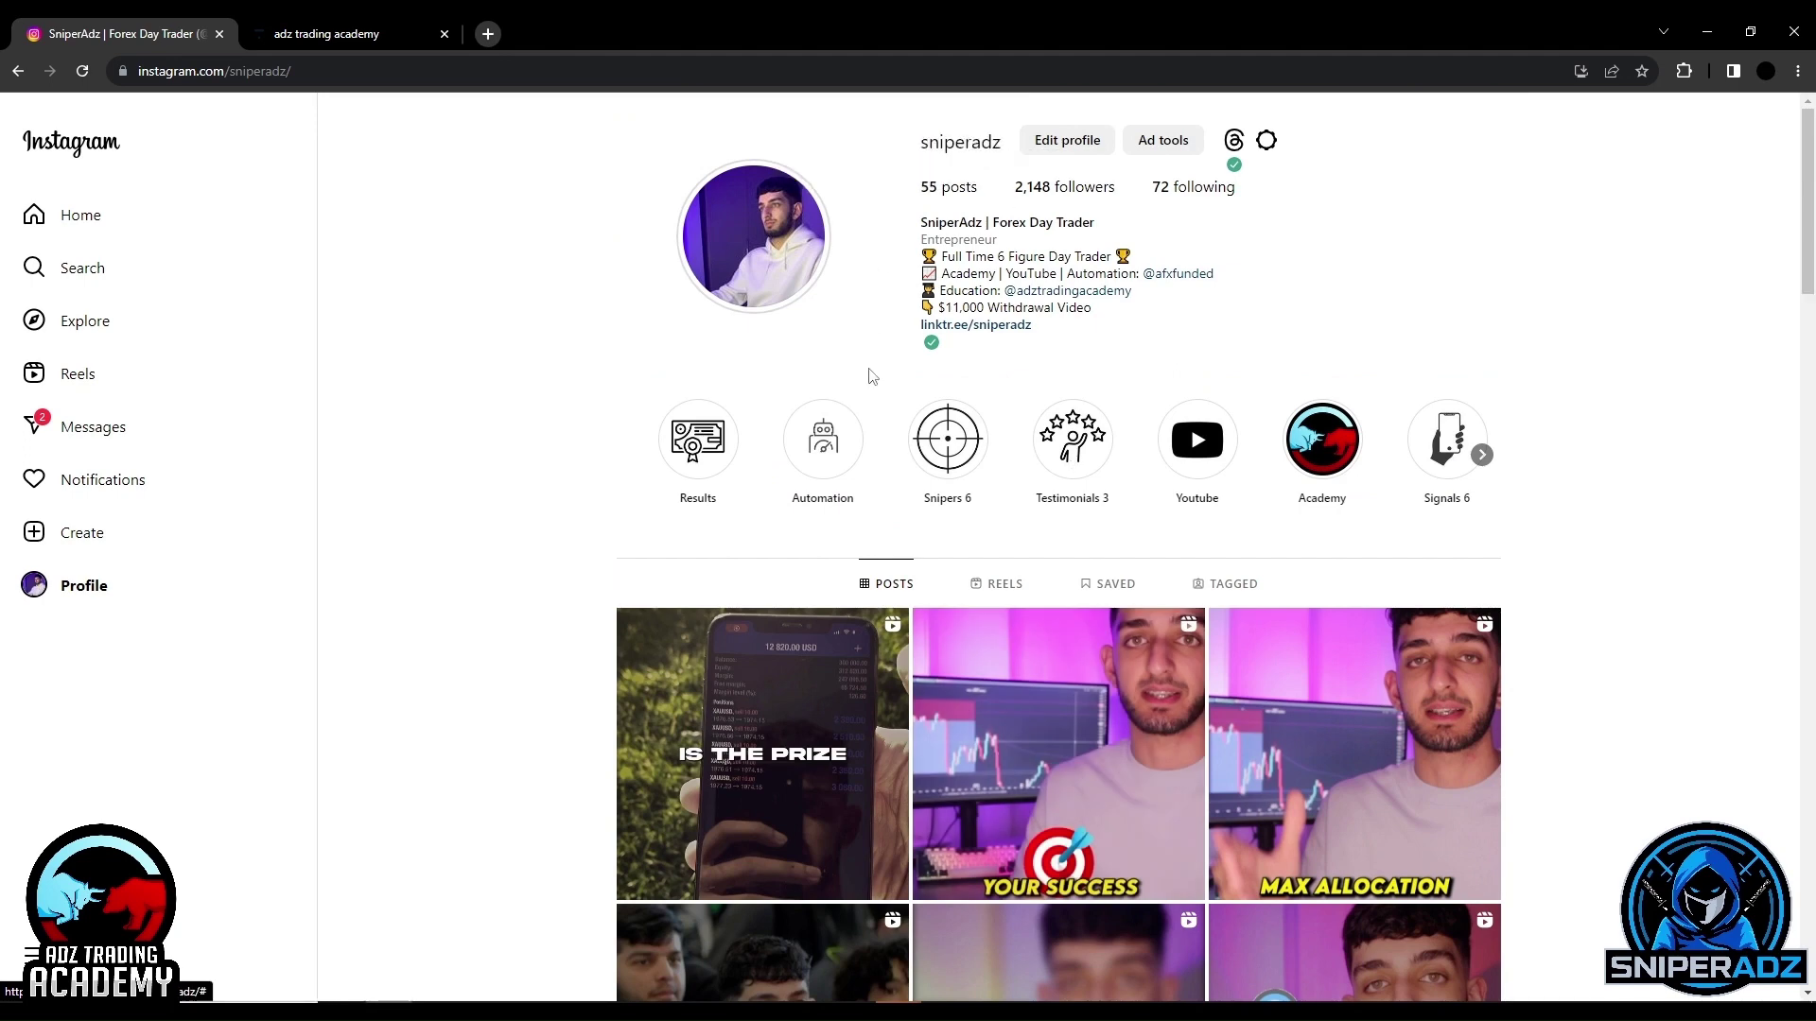
pyautogui.moveTo(480, 1011)
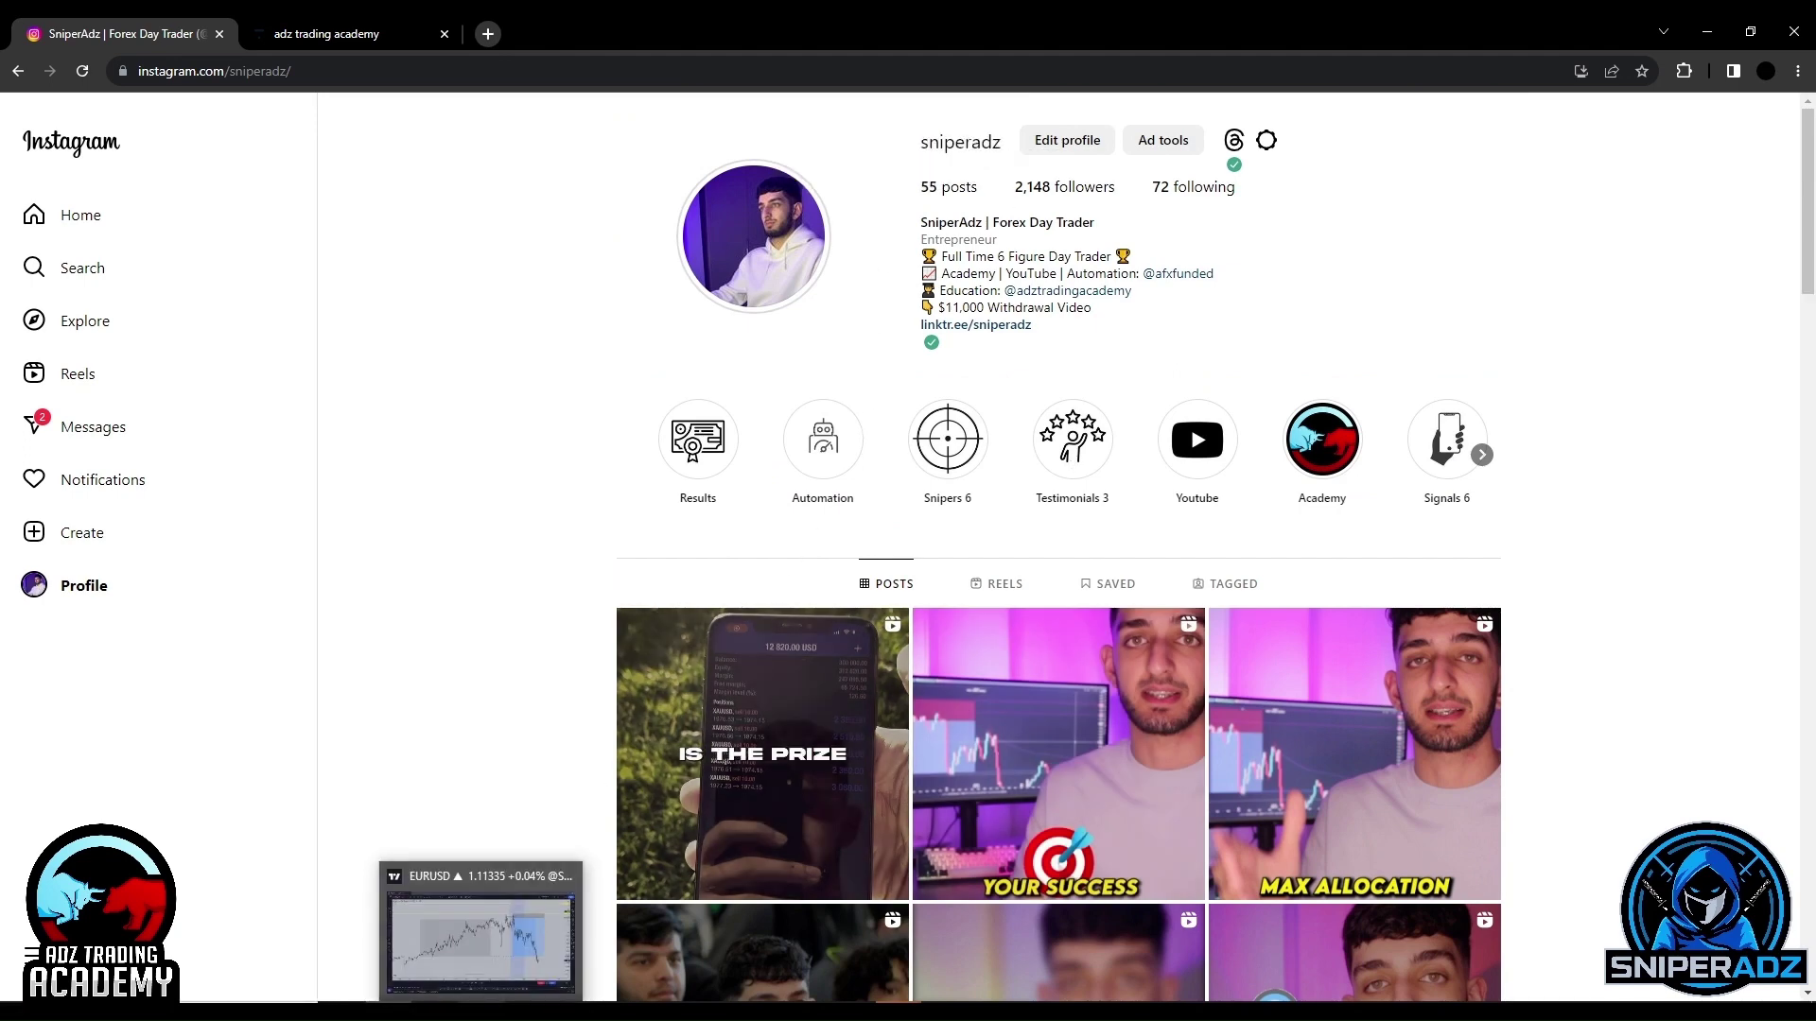
pyautogui.click(480, 936)
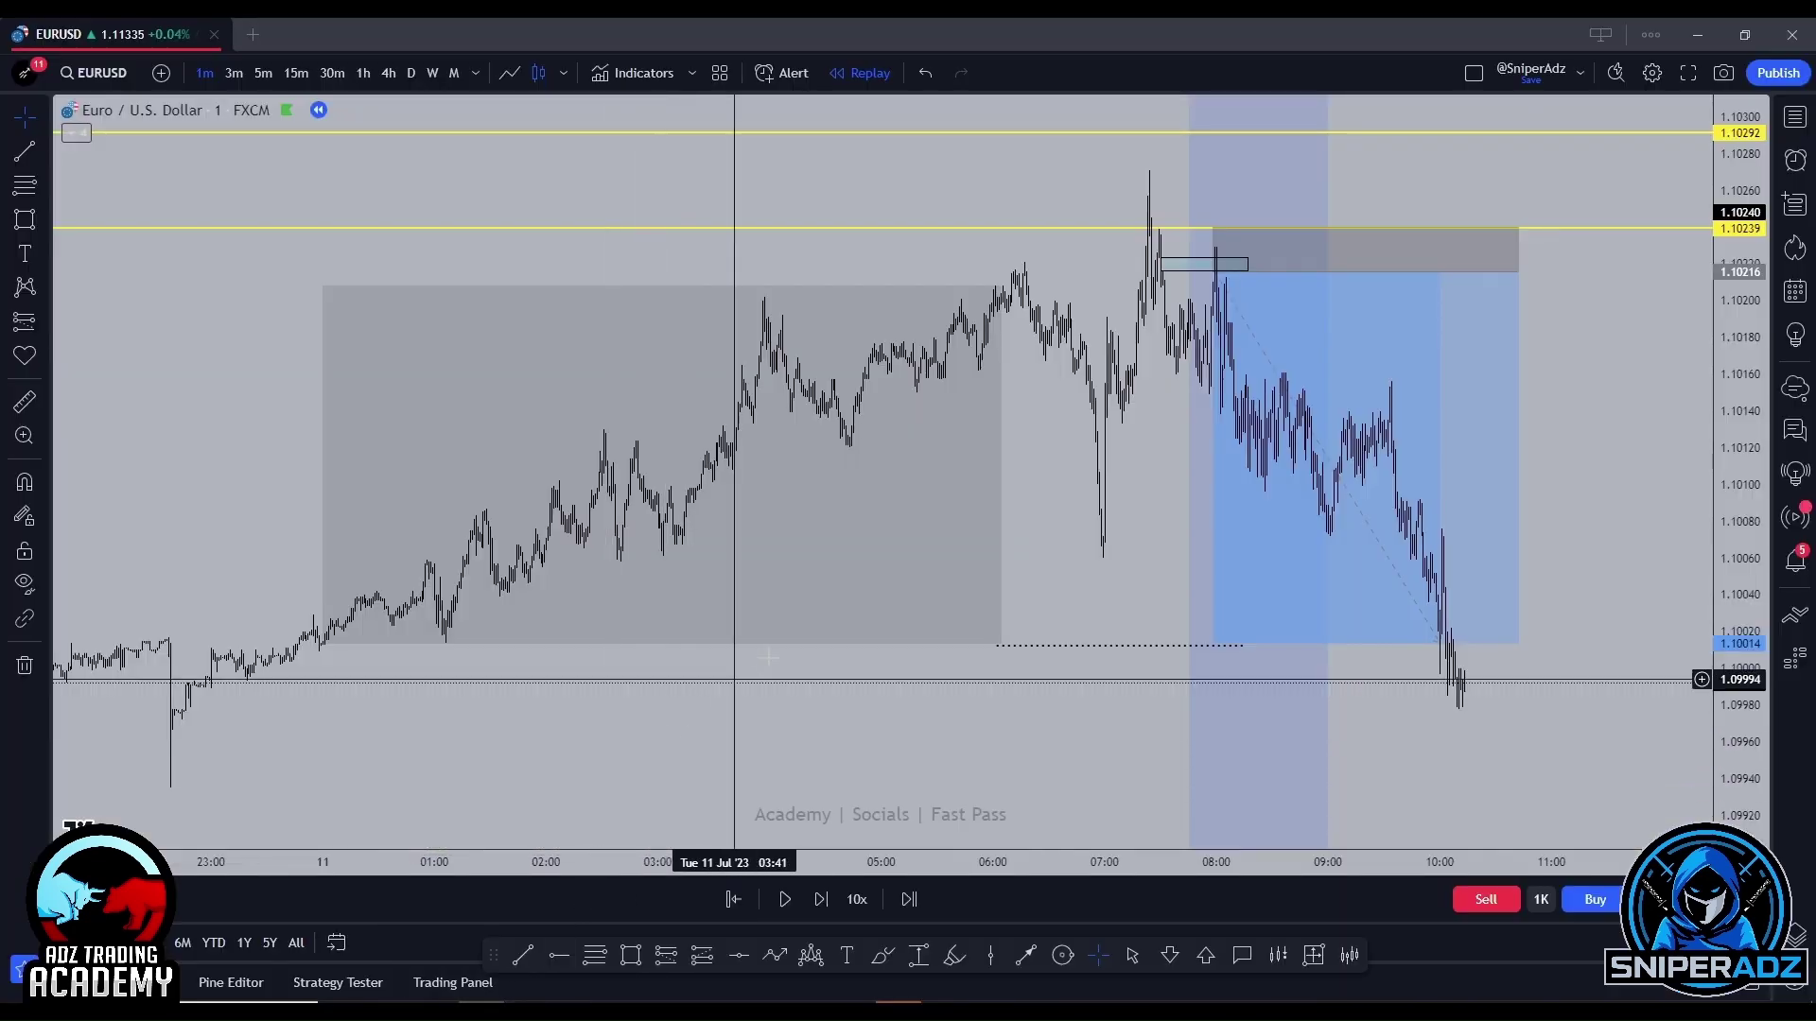